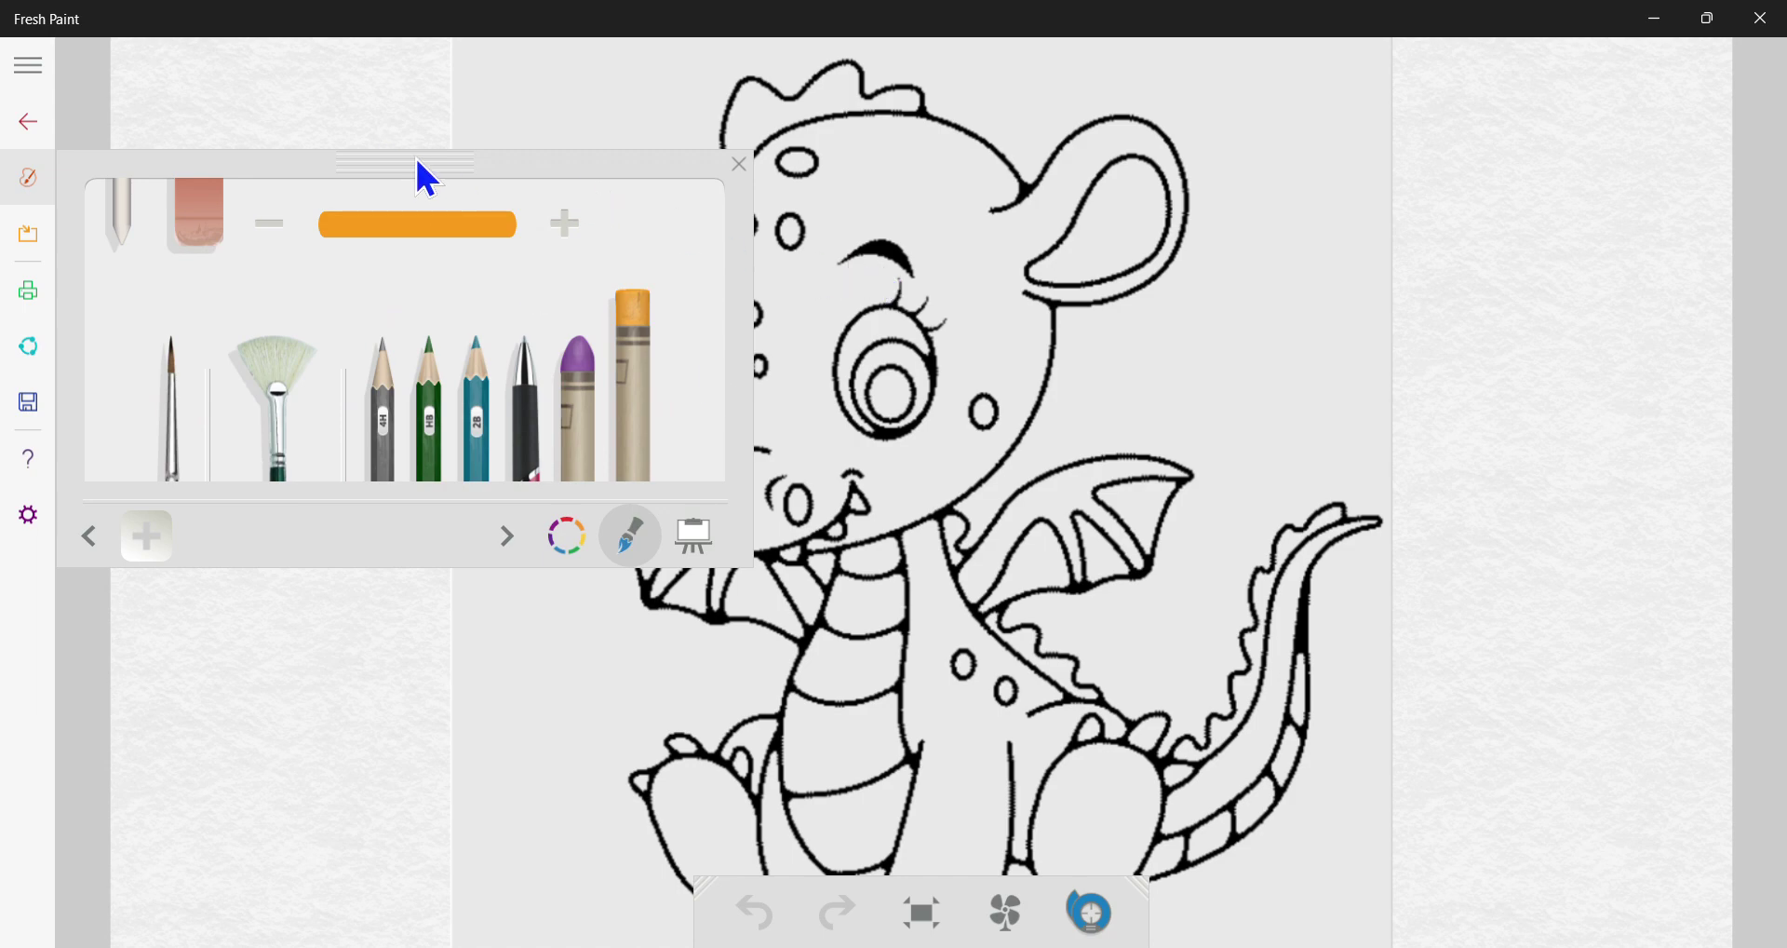
mouse_move(419, 171)
left_mouse_down()
mouse_move(243, 192)
mouse_move(164, 251)
mouse_move(179, 236)
left_mouse_up()
scroll(914, 356, "down", 3)
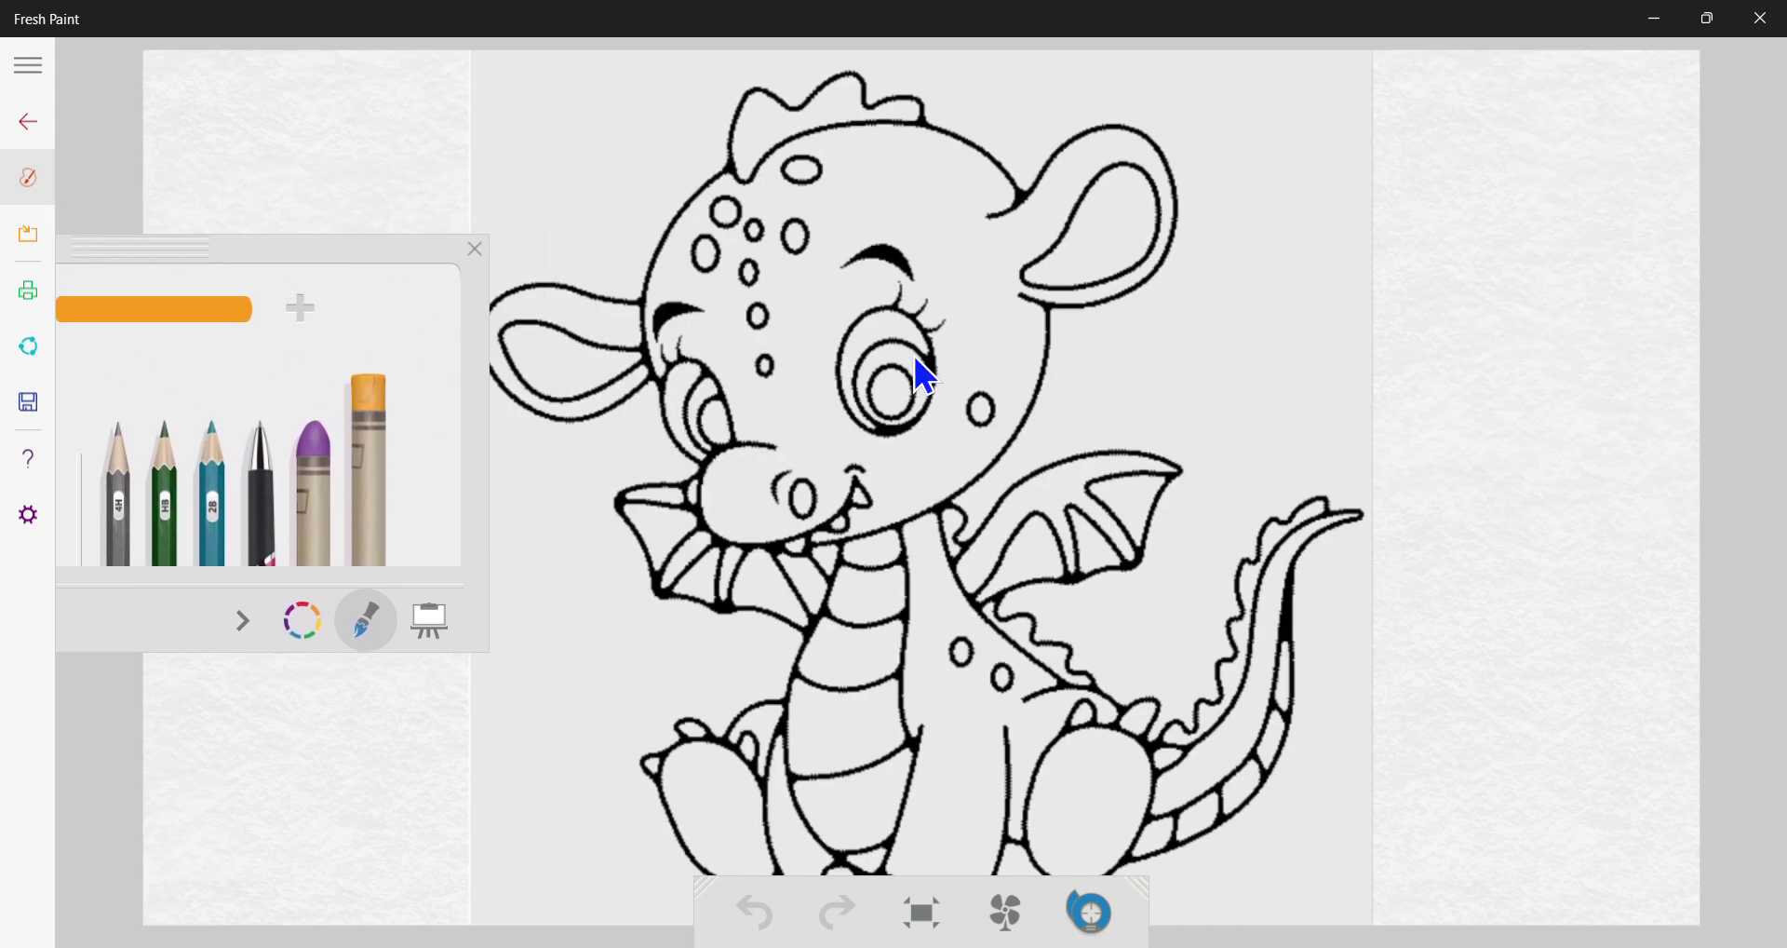
scroll(914, 356, "up", 1)
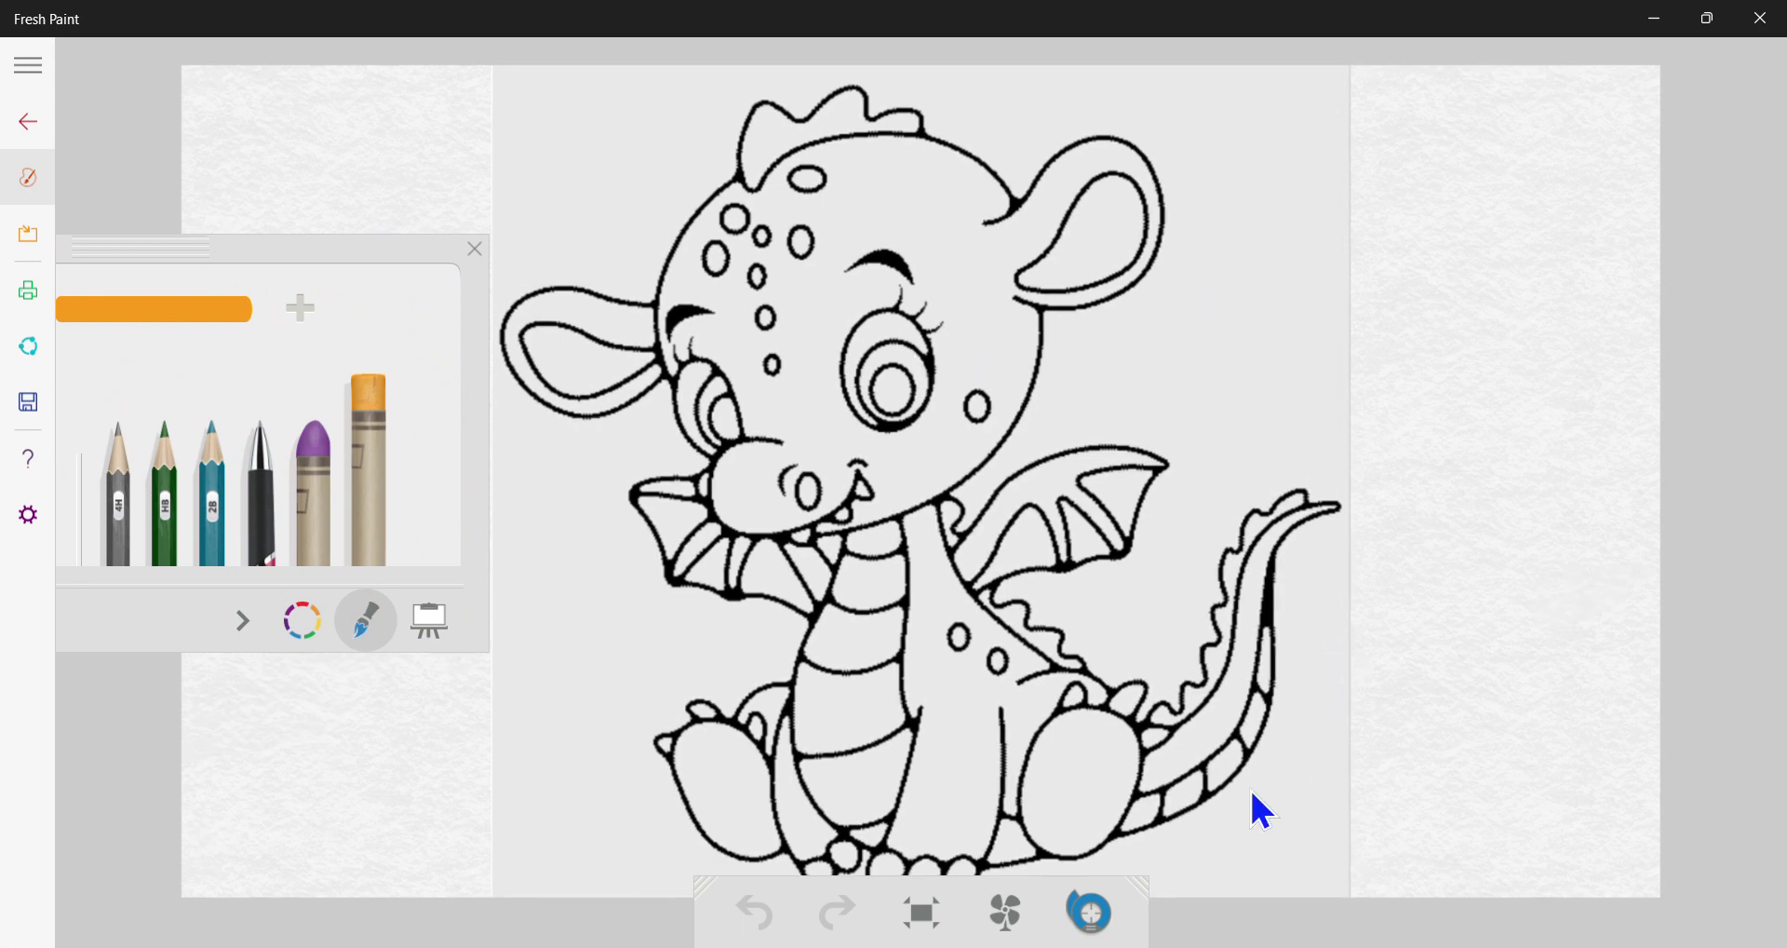
left_click_drag(1478, 765, 1469, 614)
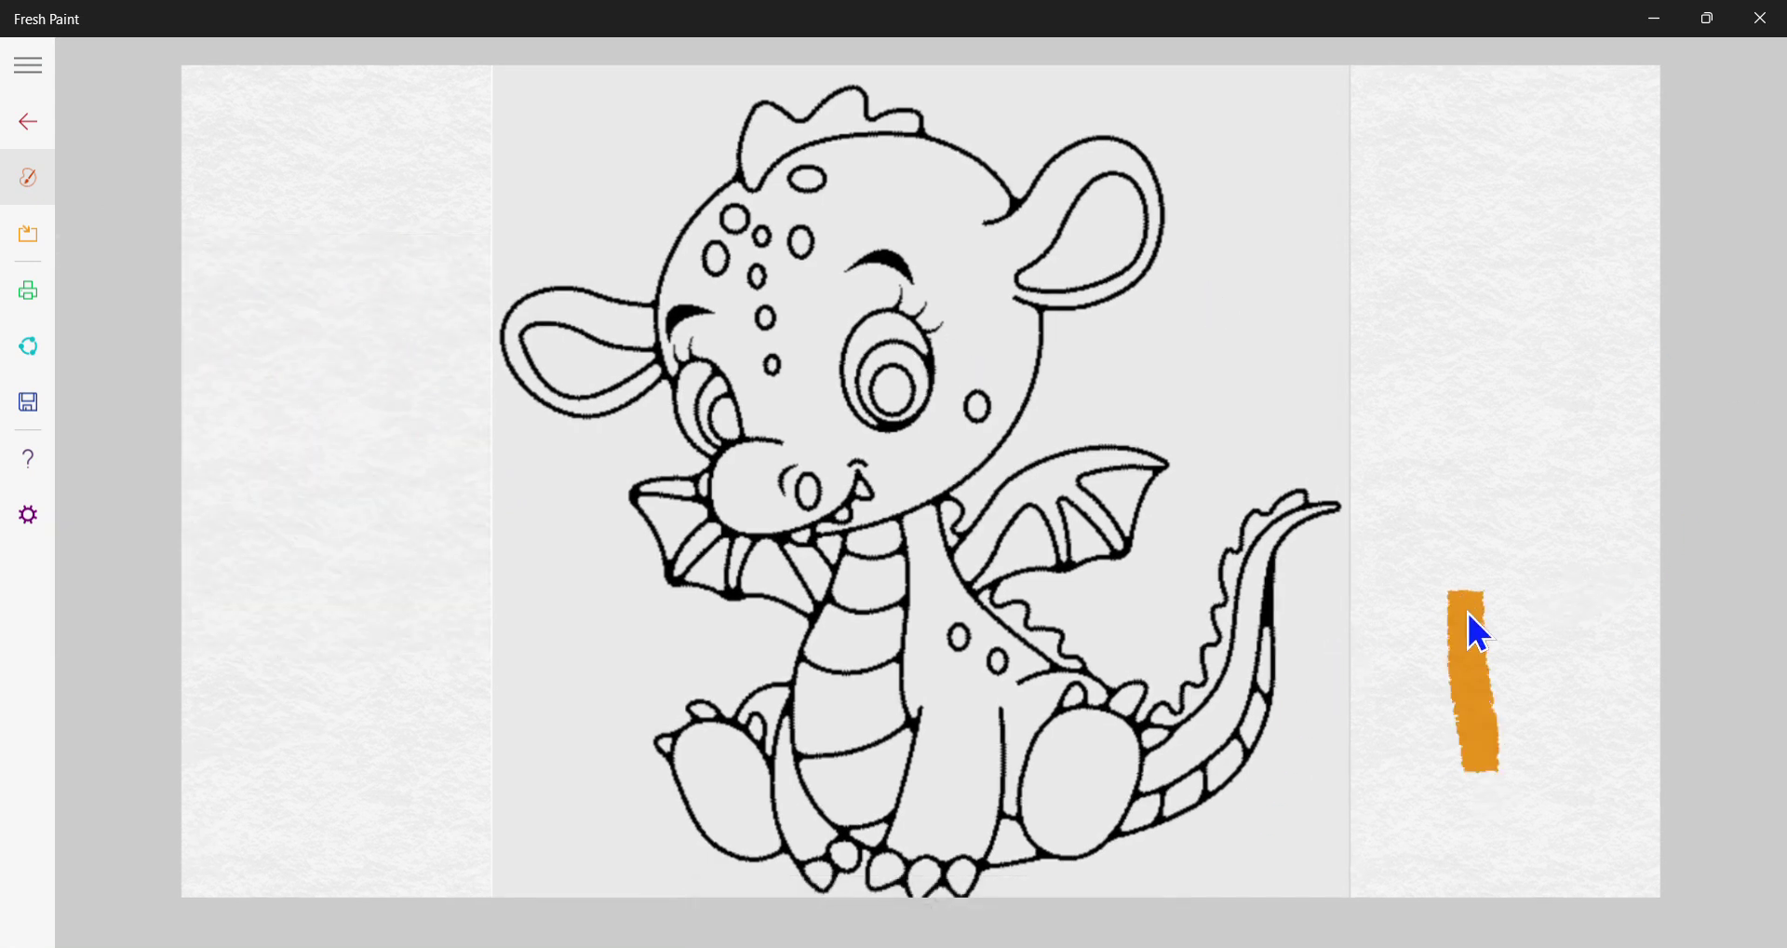
key("ctrl+z")
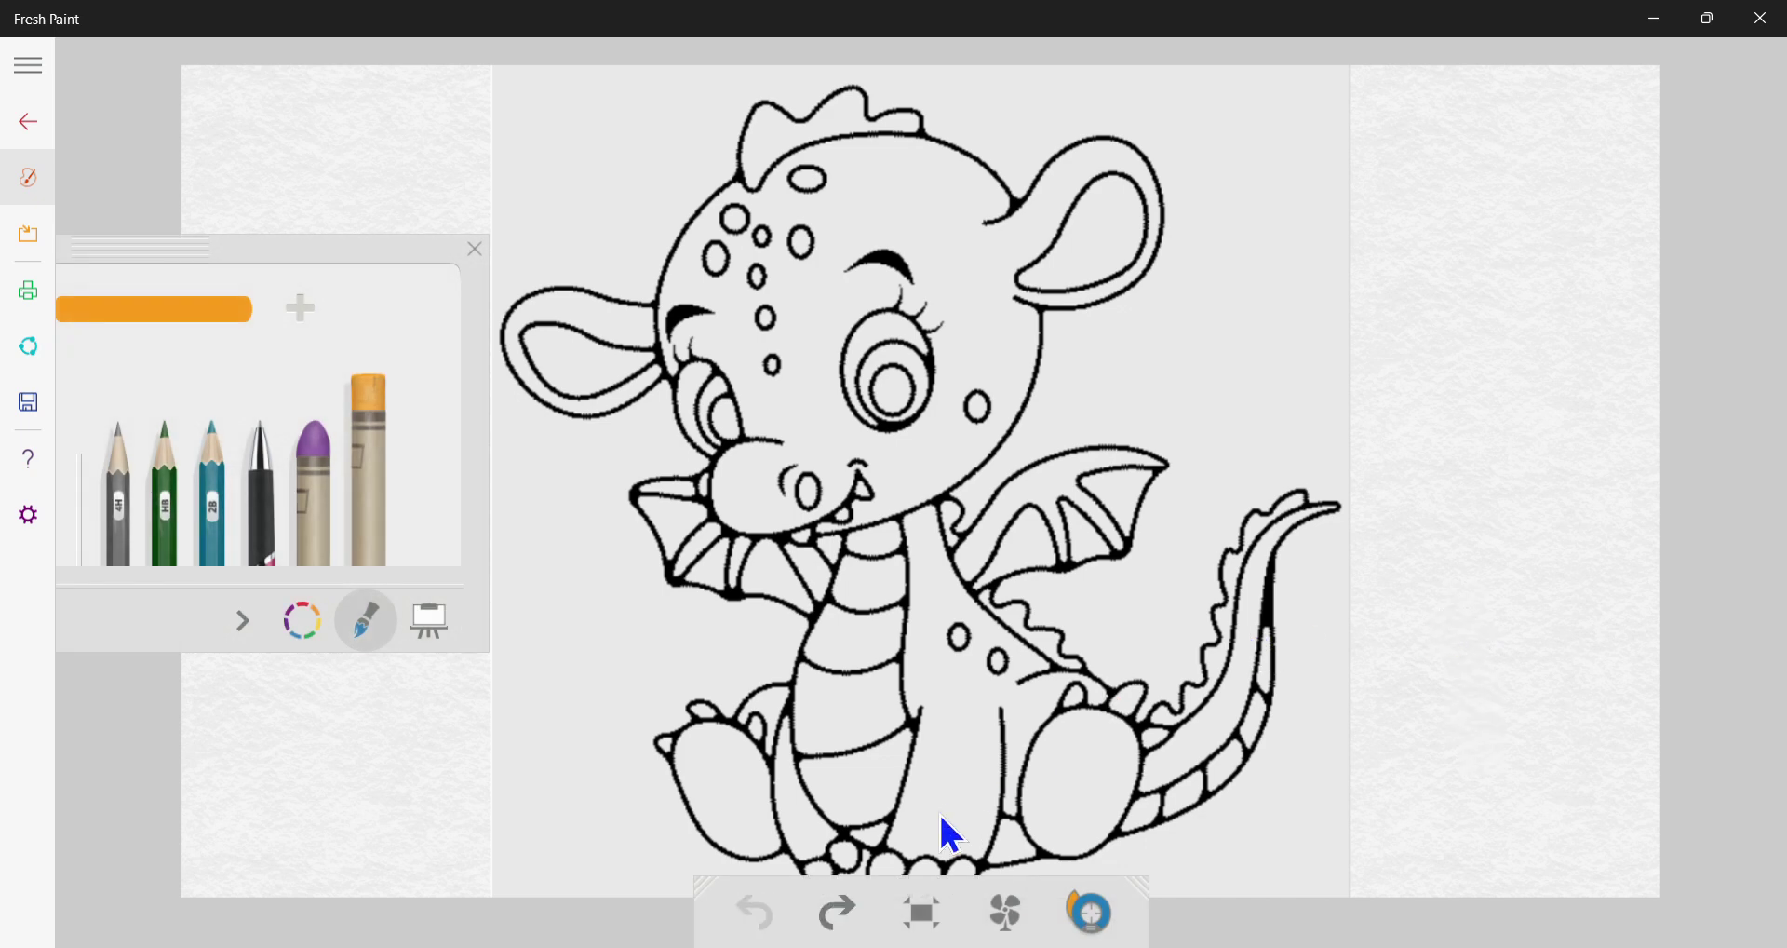
left_click(914, 916)
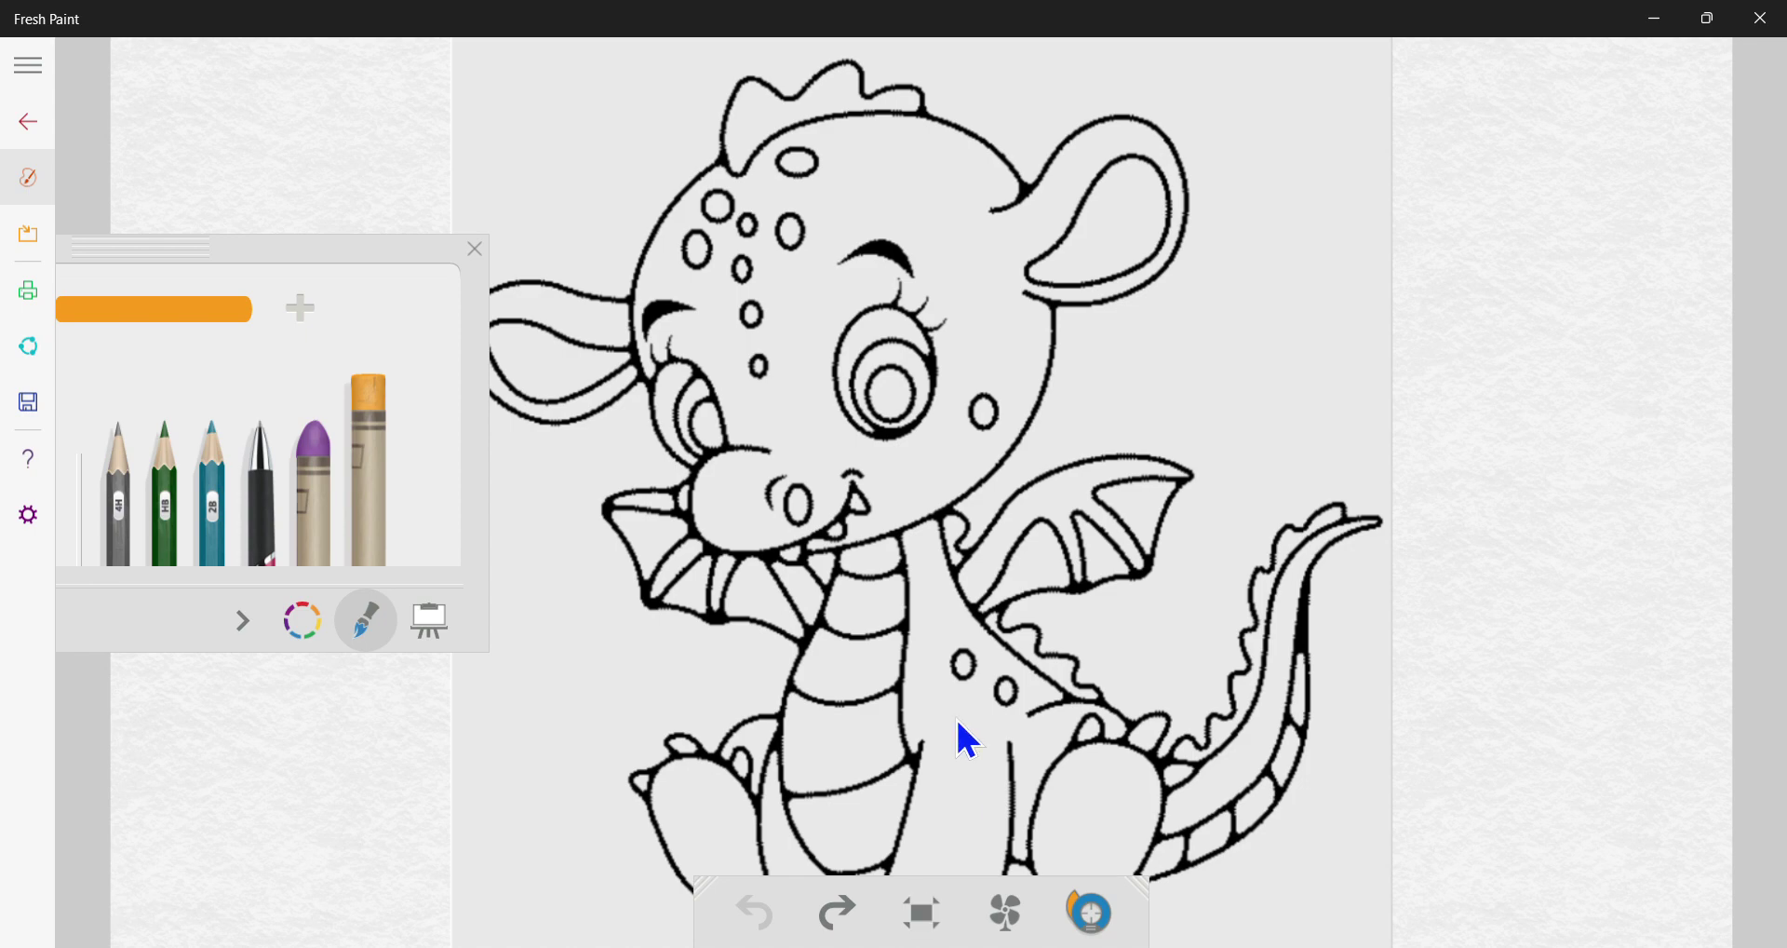
Reposition the tool palette so that all its drawing tools and the stroke-size control are fully accessible
scroll(955, 717, "up", 5)
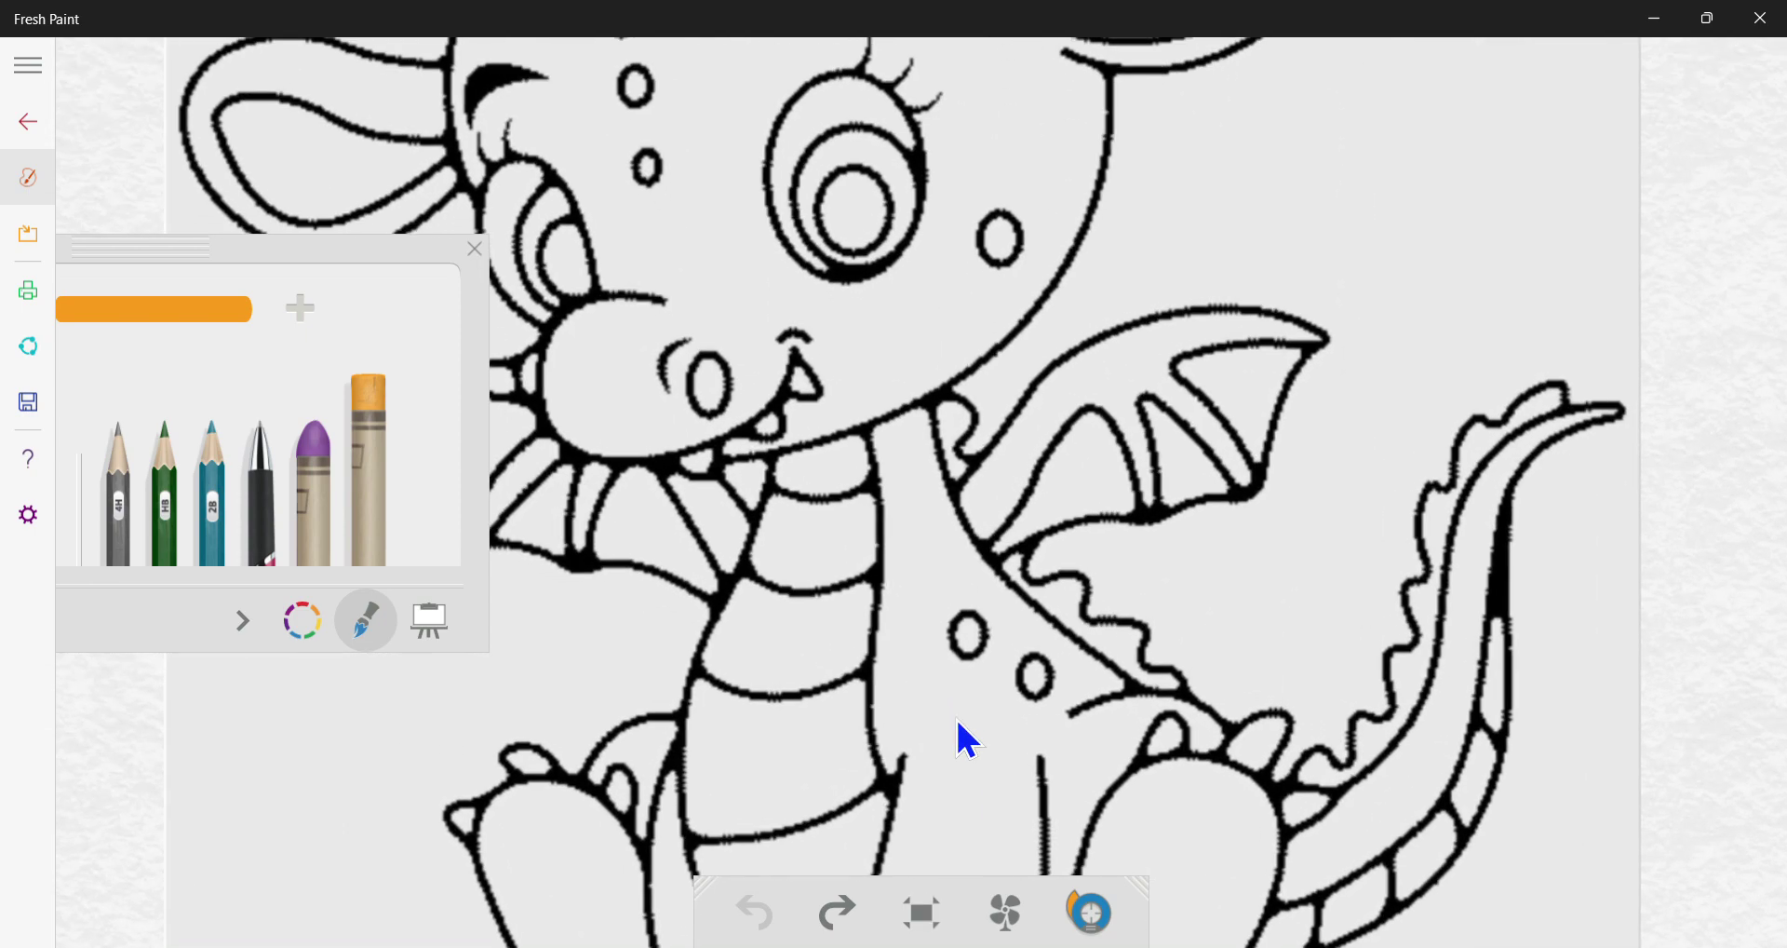
scroll(955, 717, "up", 2)
scroll(955, 717, "down", 3)
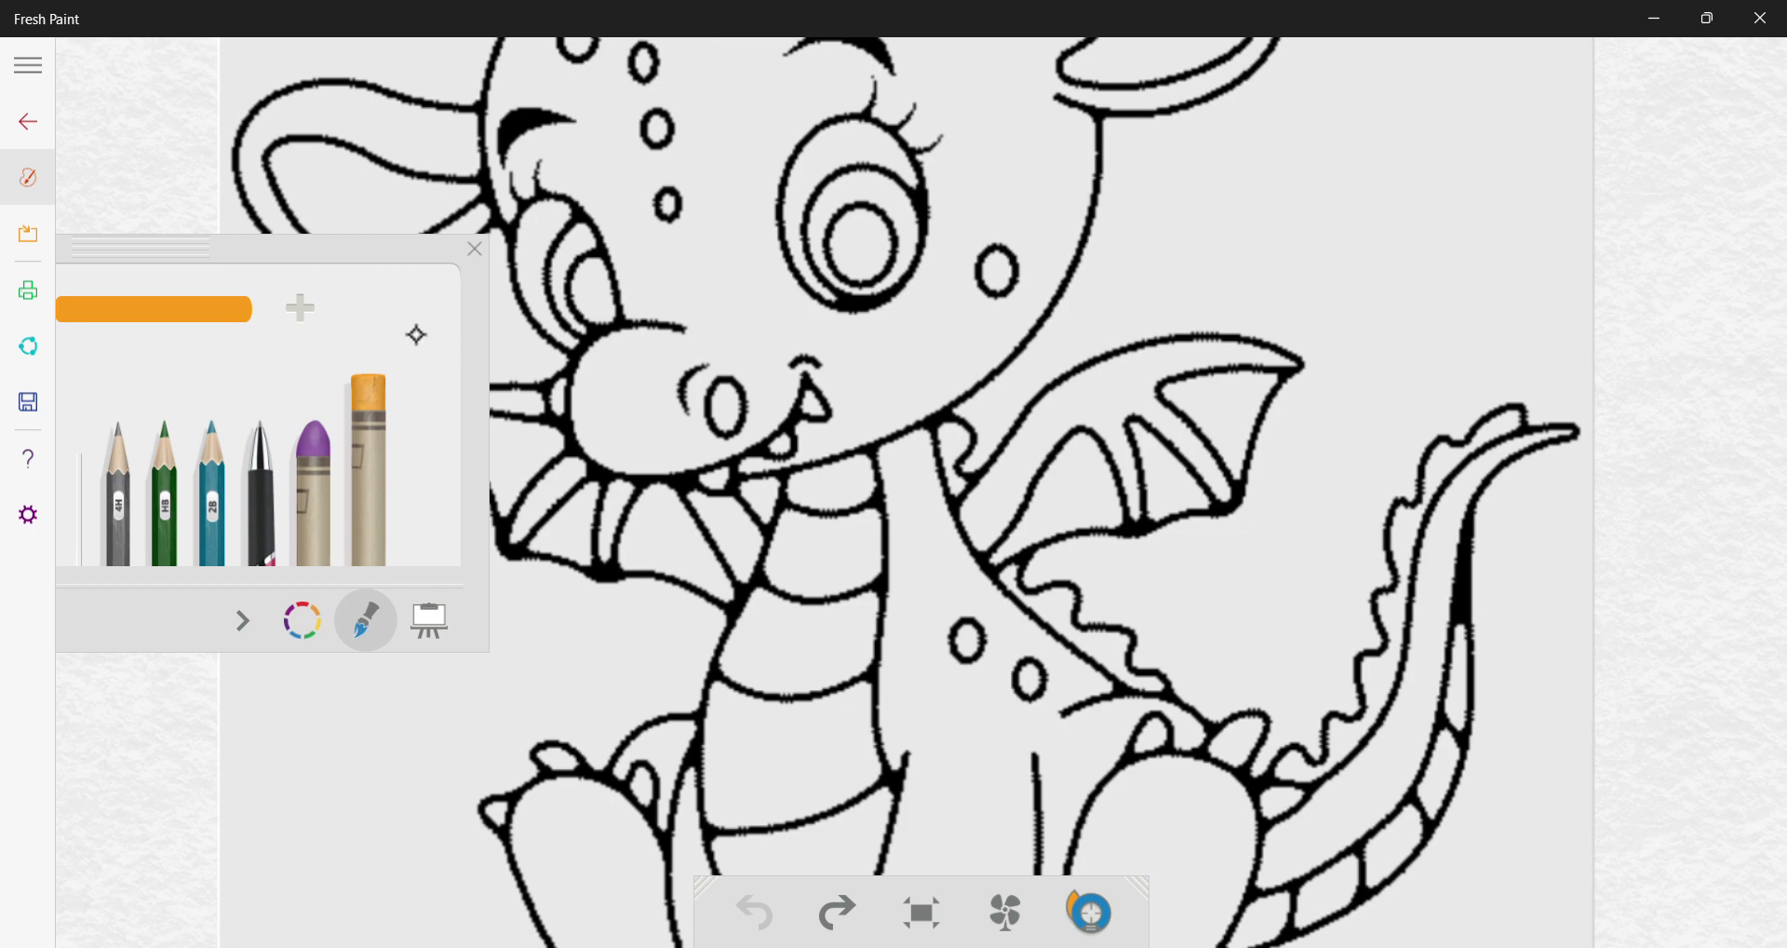
left_click_drag(311, 255, 609, 70)
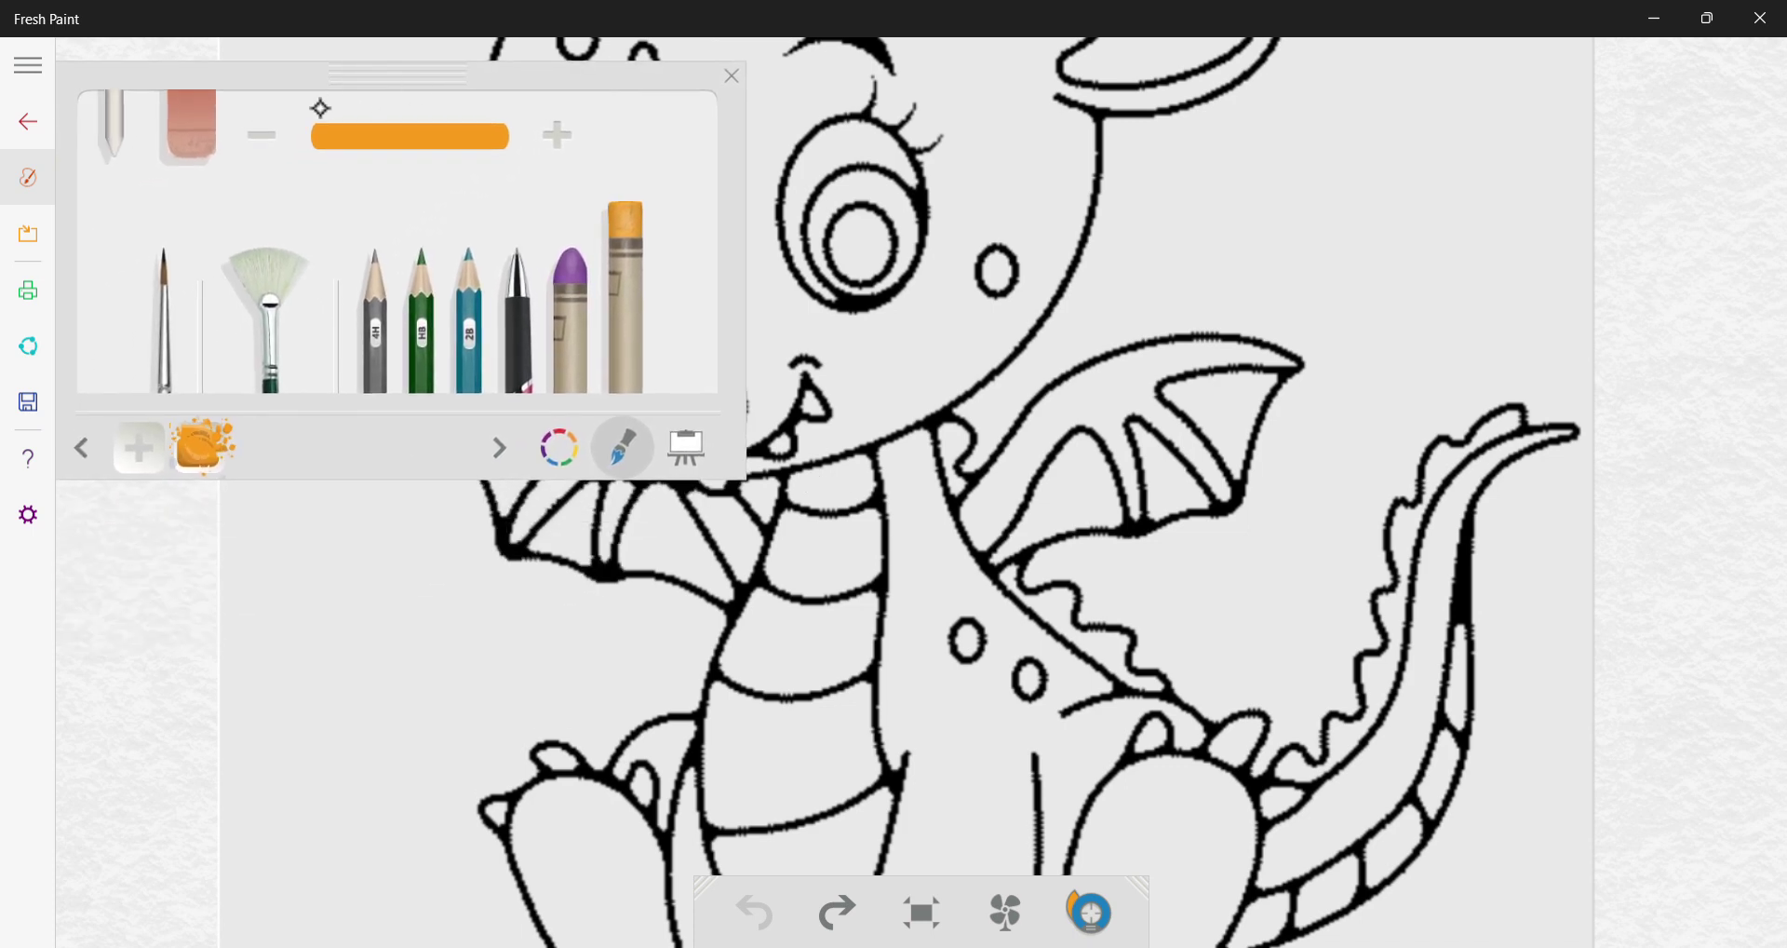
left_click(266, 136)
left_click(266, 136)
left_click(266, 136)
left_click(267, 136)
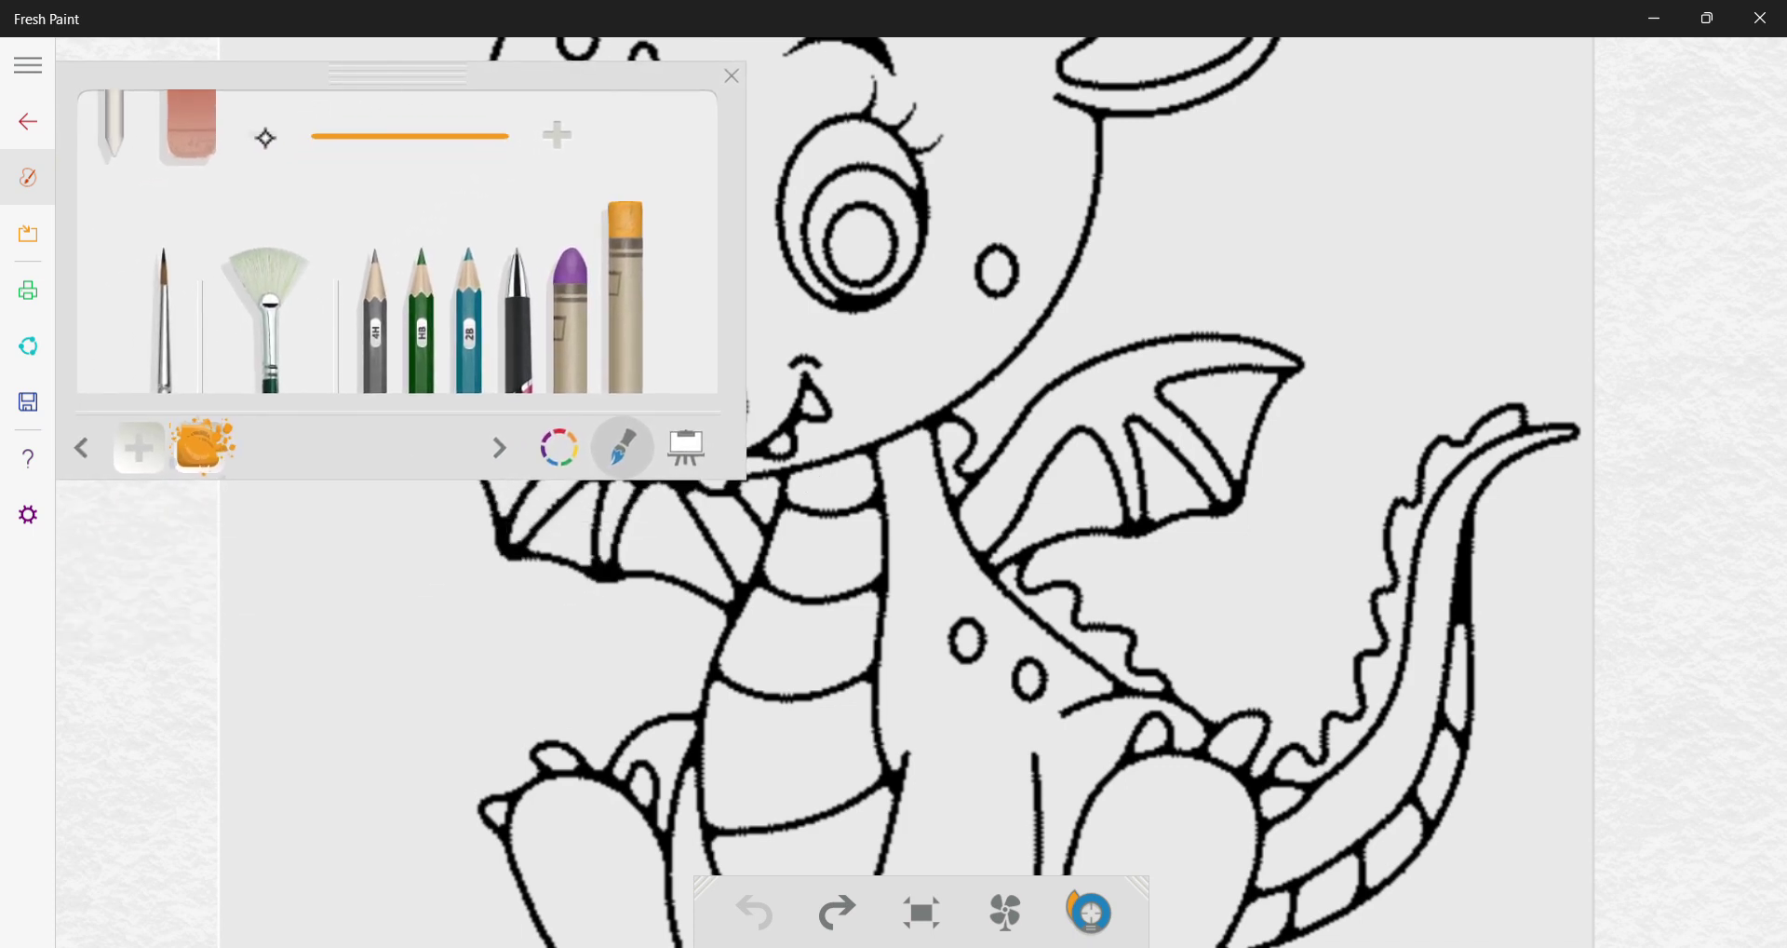
left_click(556, 134)
left_click(557, 134)
left_click(799, 481)
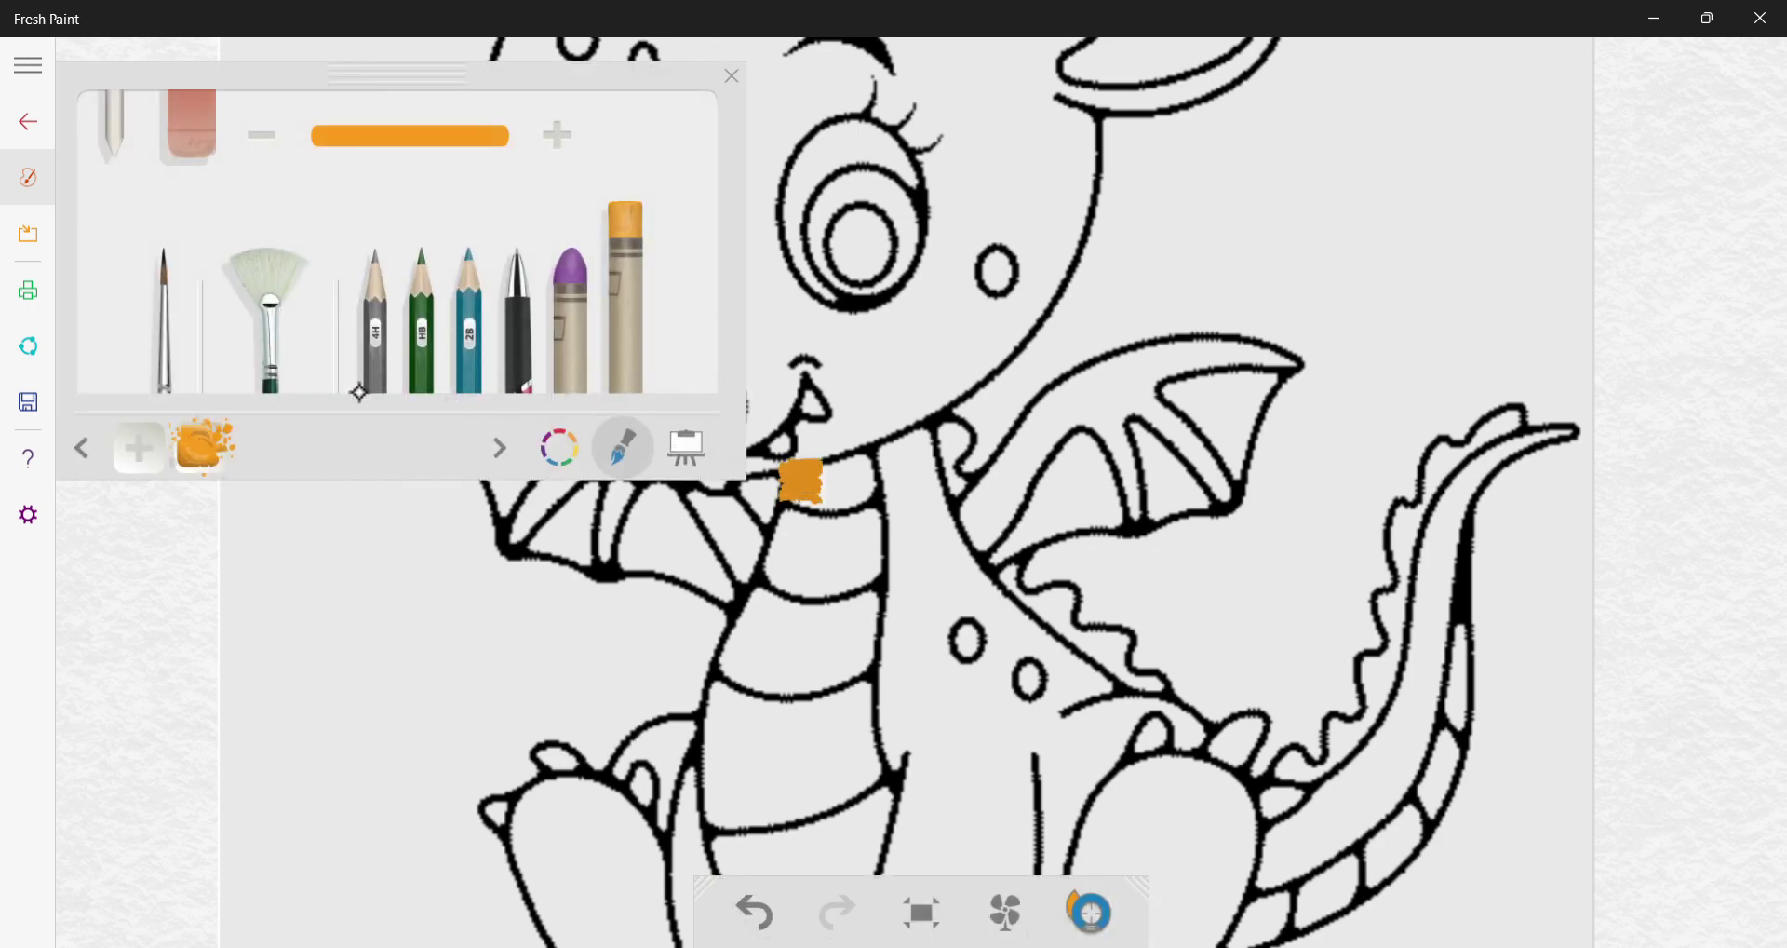
left_click(750, 914)
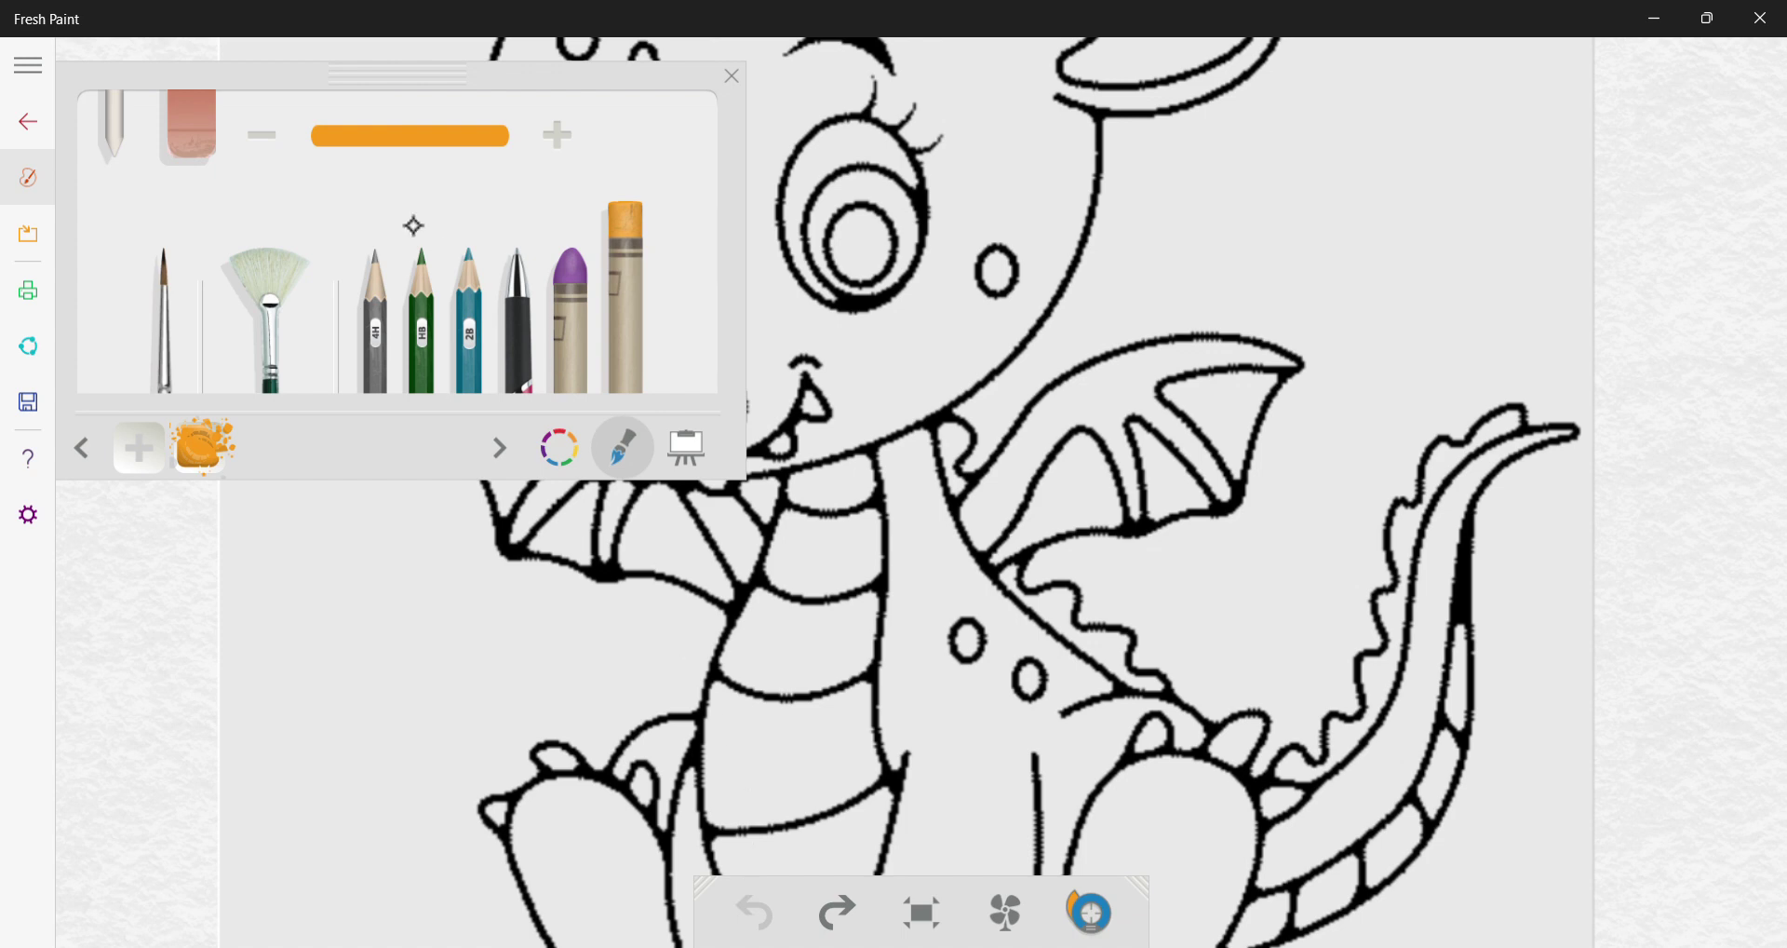
Set the stroke to its thinnest width and fill the dragon's topmost belly band, just below the chin, with orange
left_click(262, 135)
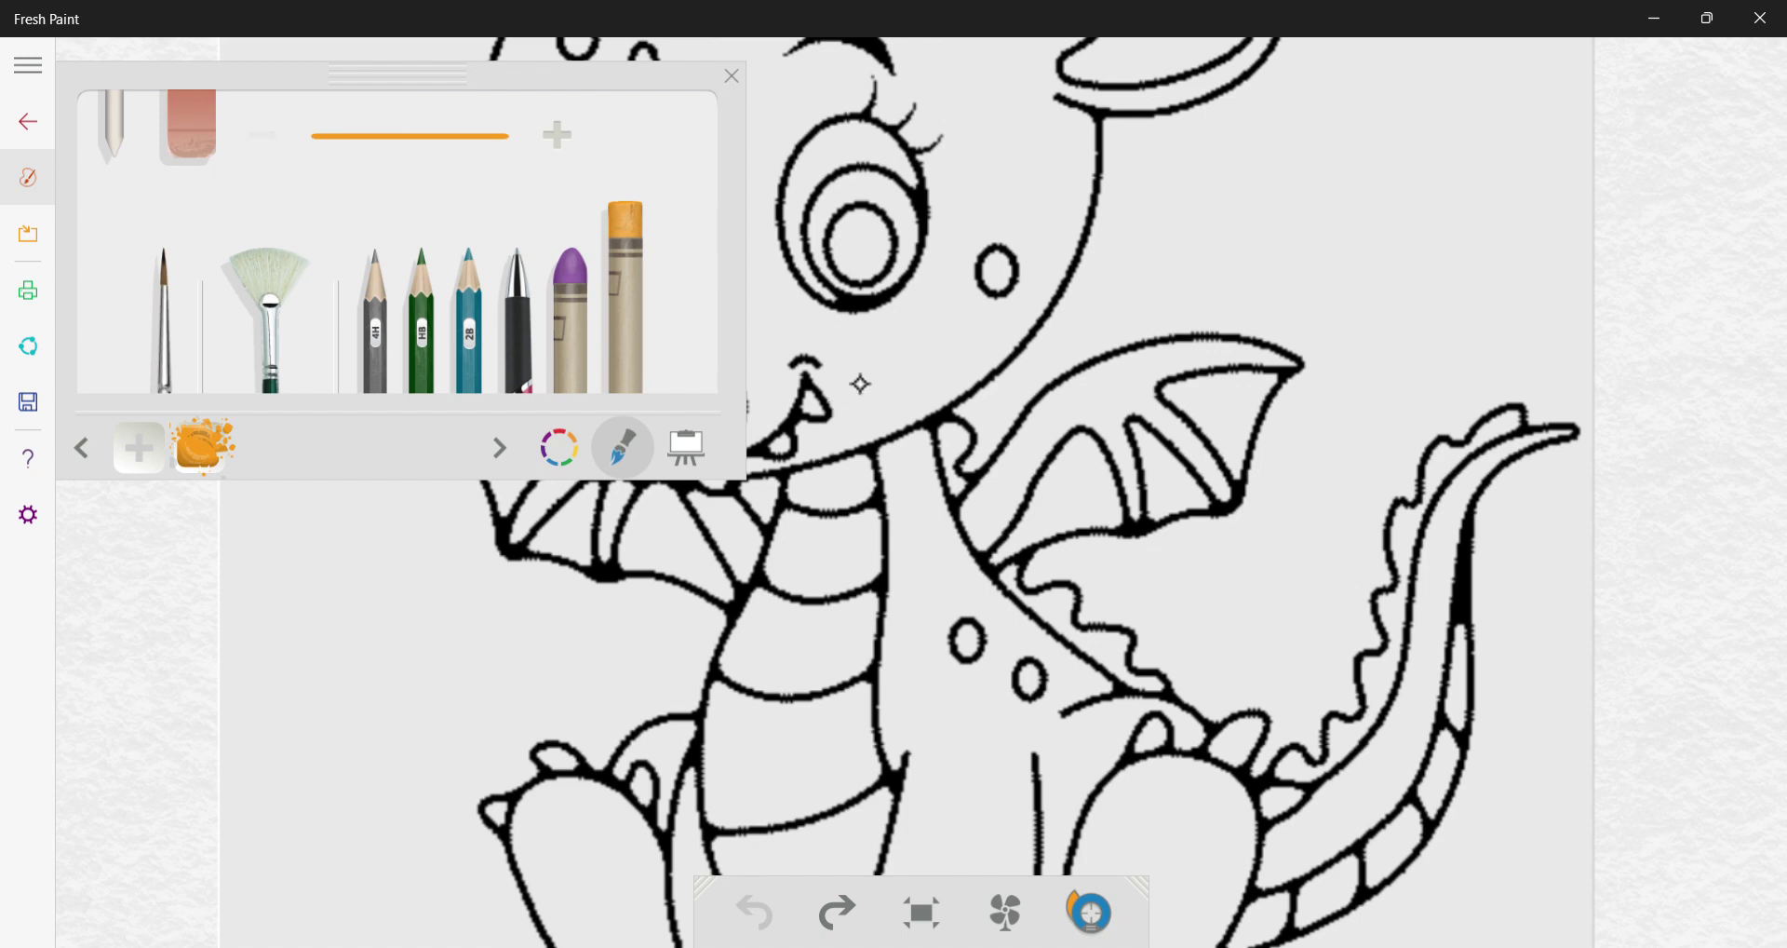
left_click(801, 482)
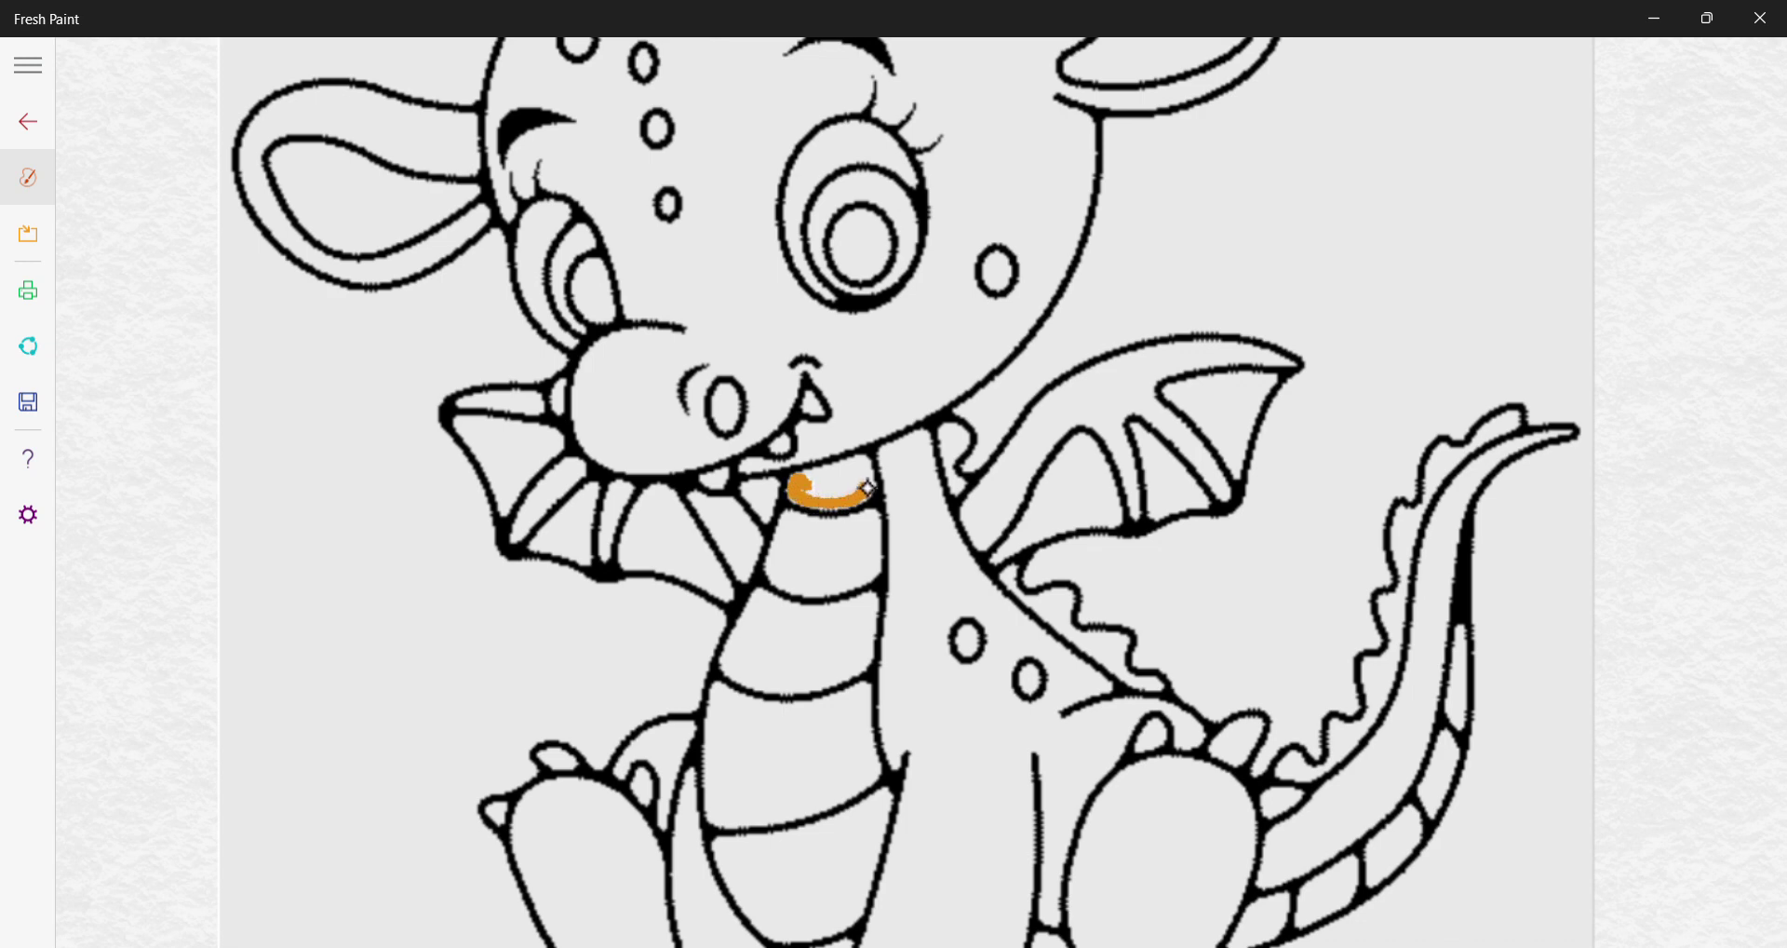
left_click_drag(853, 461, 828, 468)
mouse_move(857, 495)
left_mouse_down()
mouse_move(837, 494)
mouse_move(852, 475)
mouse_move(824, 486)
mouse_move(853, 466)
left_mouse_up()
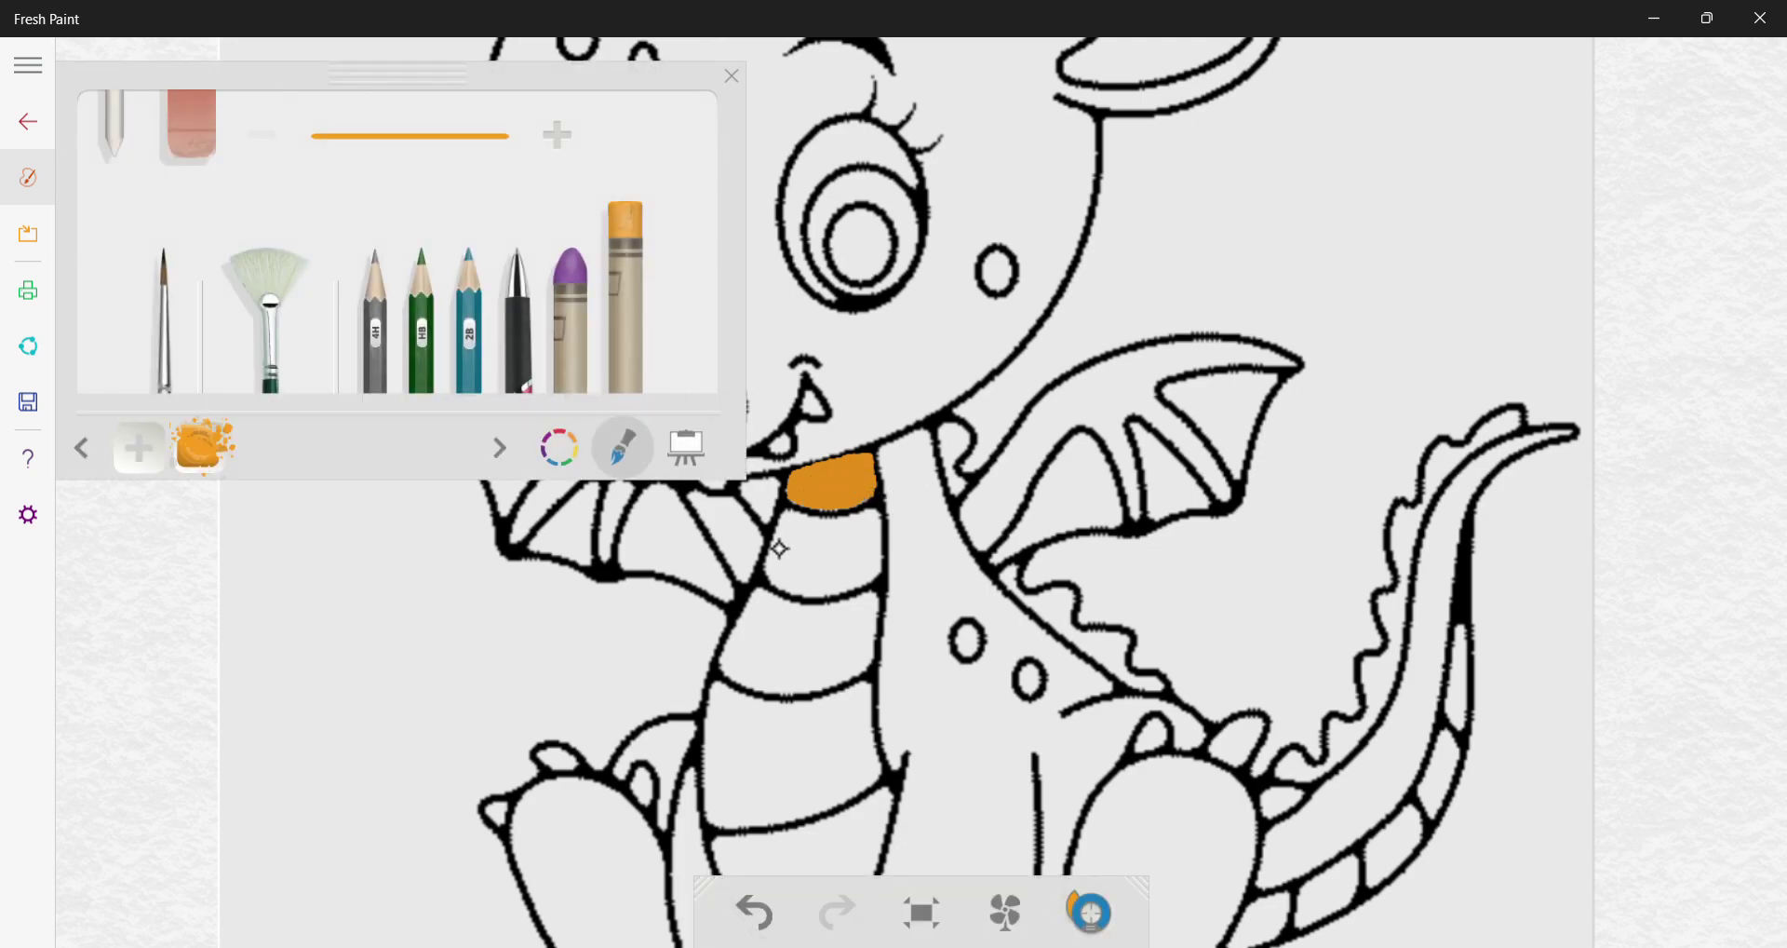
Trace the inside edges of the second and third belly bands in orange, leaving their centres unpainted
left_click_drag(794, 513, 786, 518)
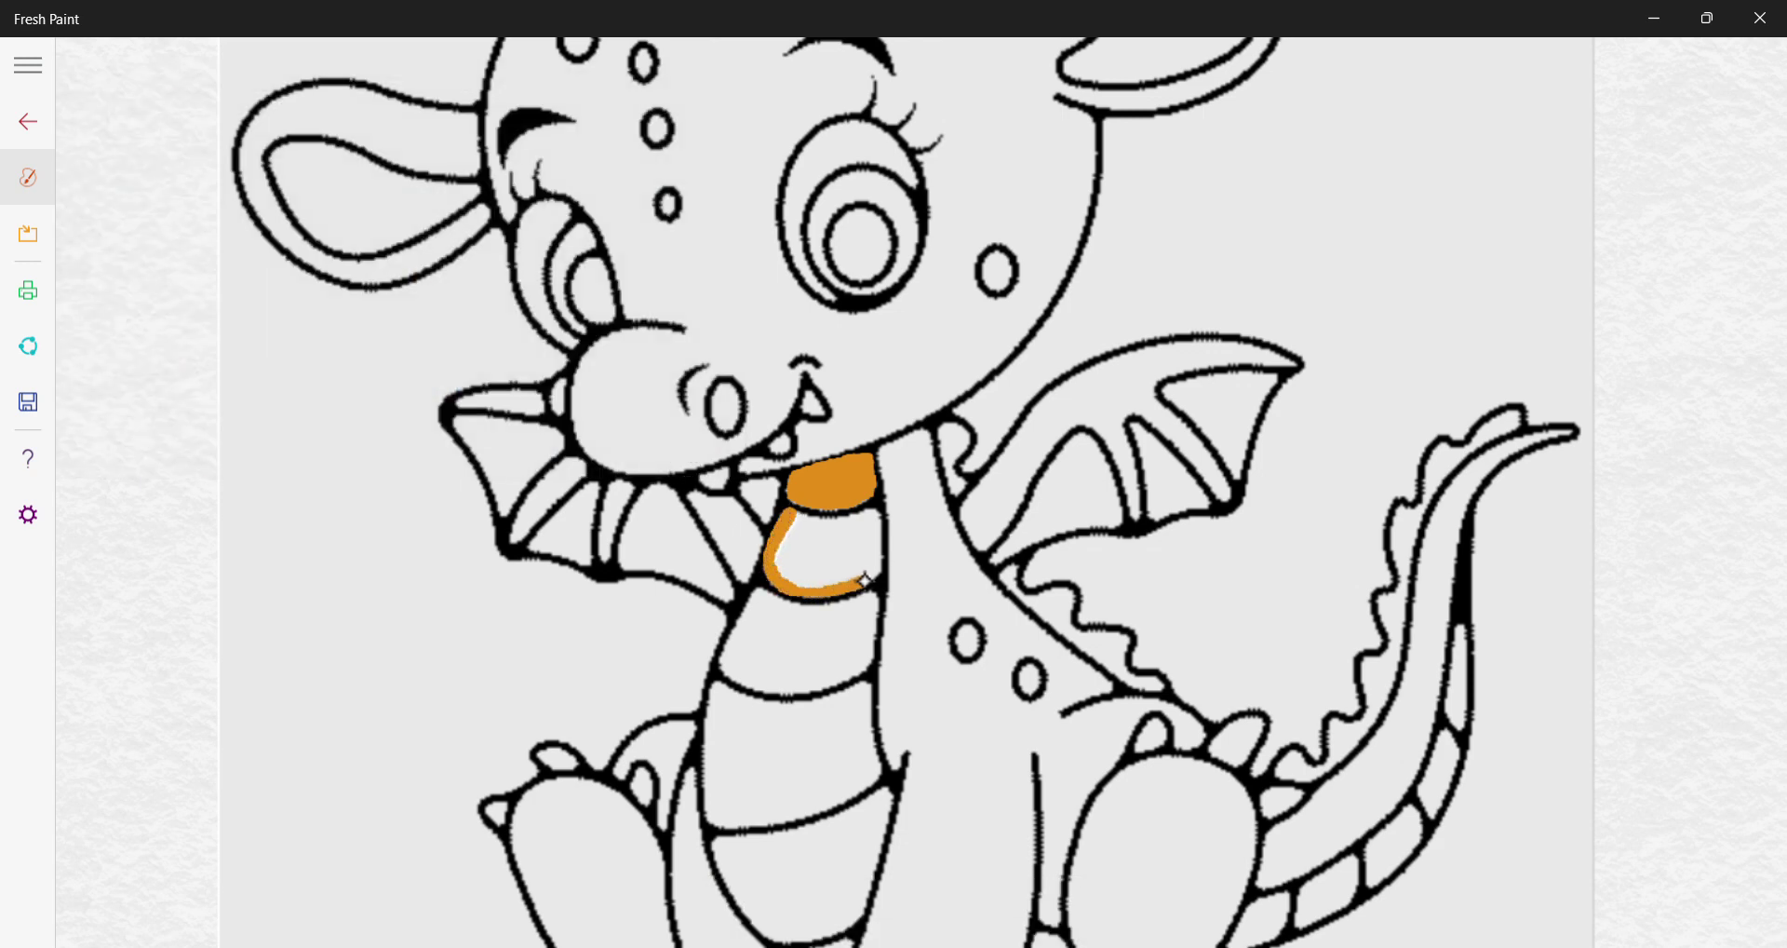
mouse_move(873, 575)
left_mouse_down()
mouse_move(873, 513)
mouse_move(820, 522)
left_mouse_up()
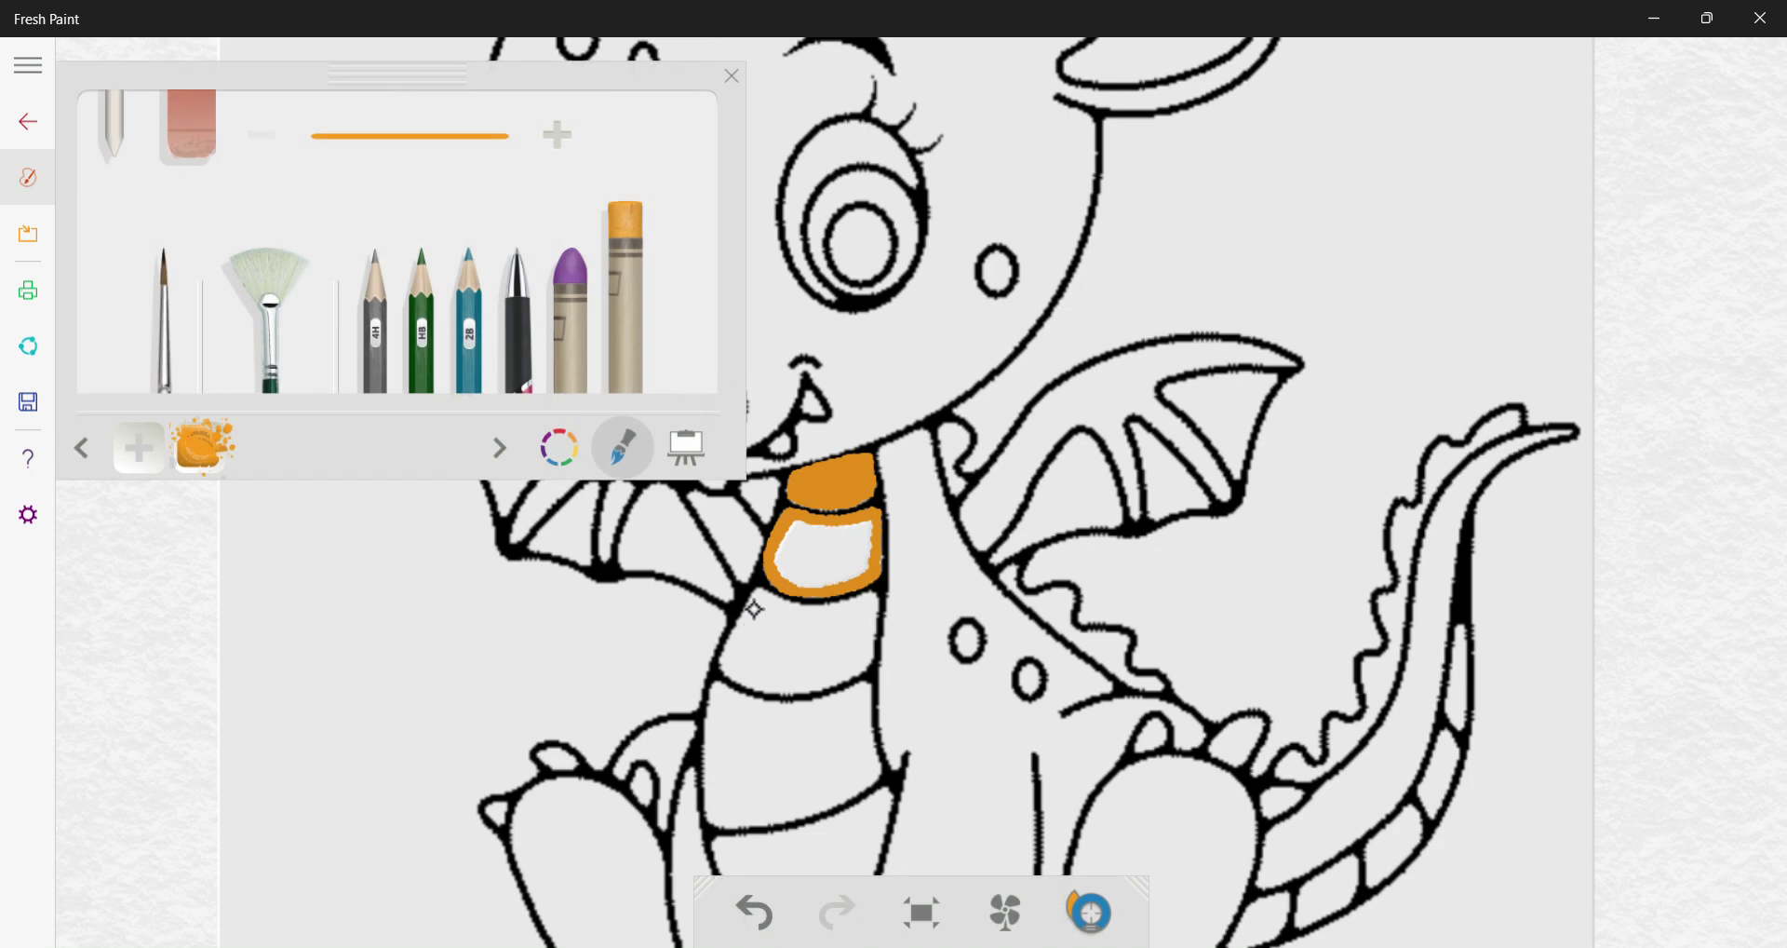
mouse_move(760, 590)
left_mouse_down()
mouse_move(737, 634)
mouse_move(761, 687)
left_mouse_up()
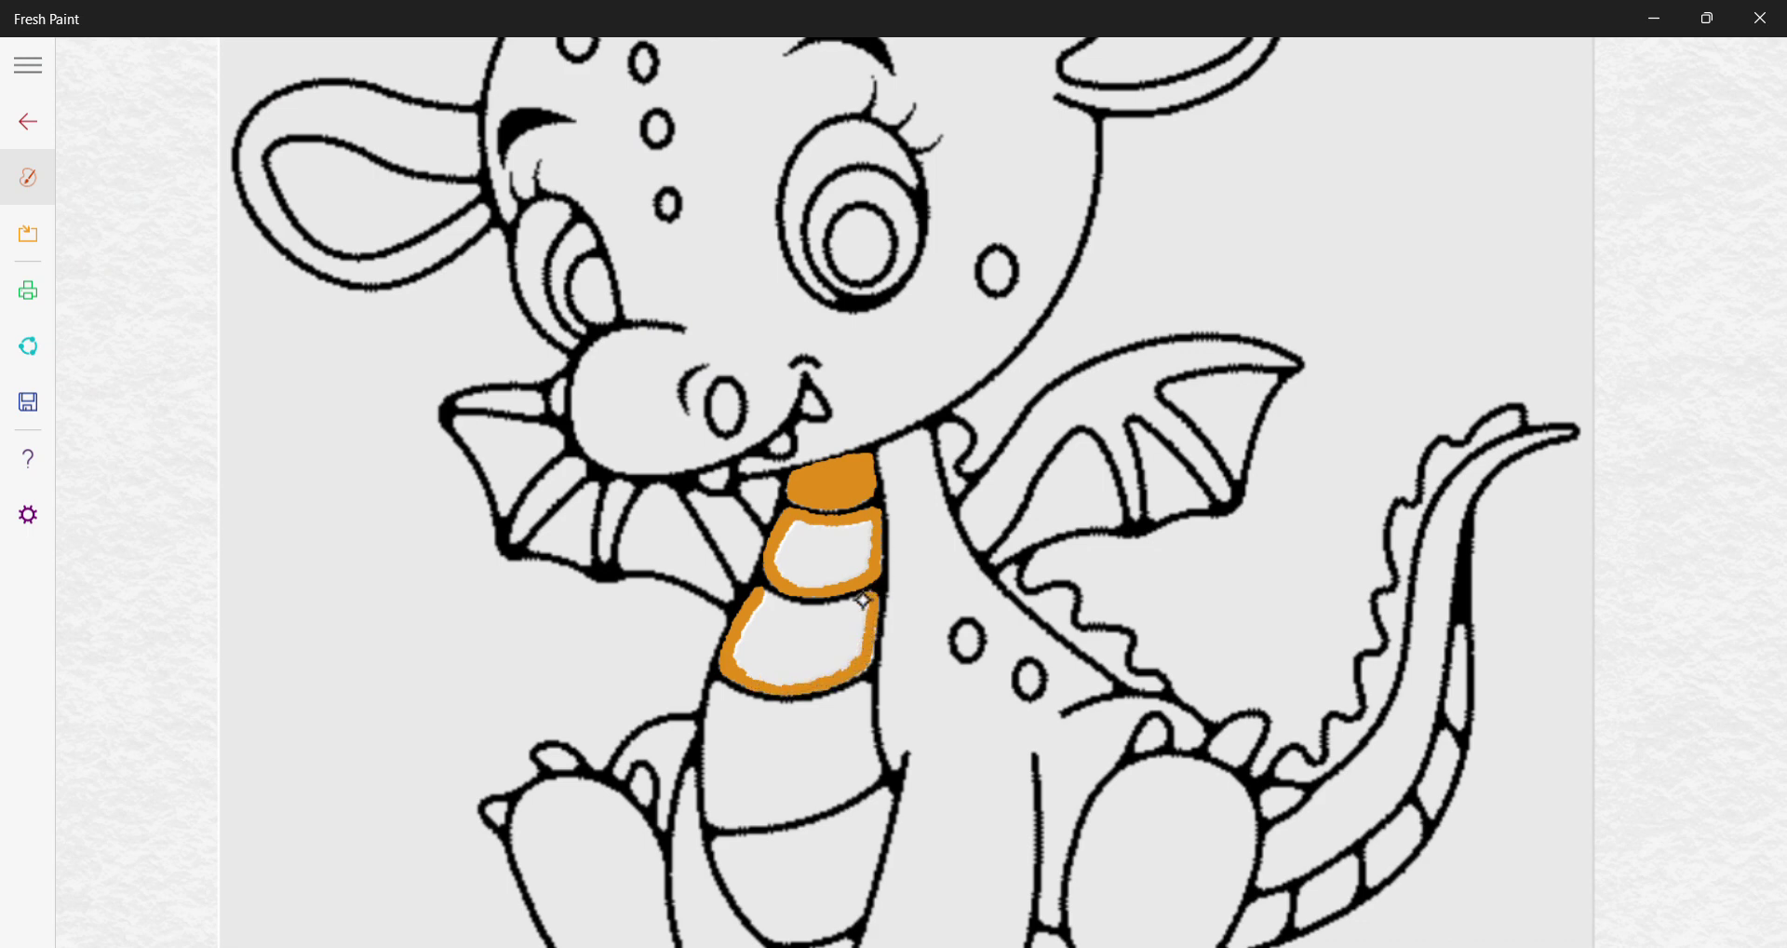
left_click_drag(864, 600, 761, 597)
left_click_drag(869, 637, 868, 653)
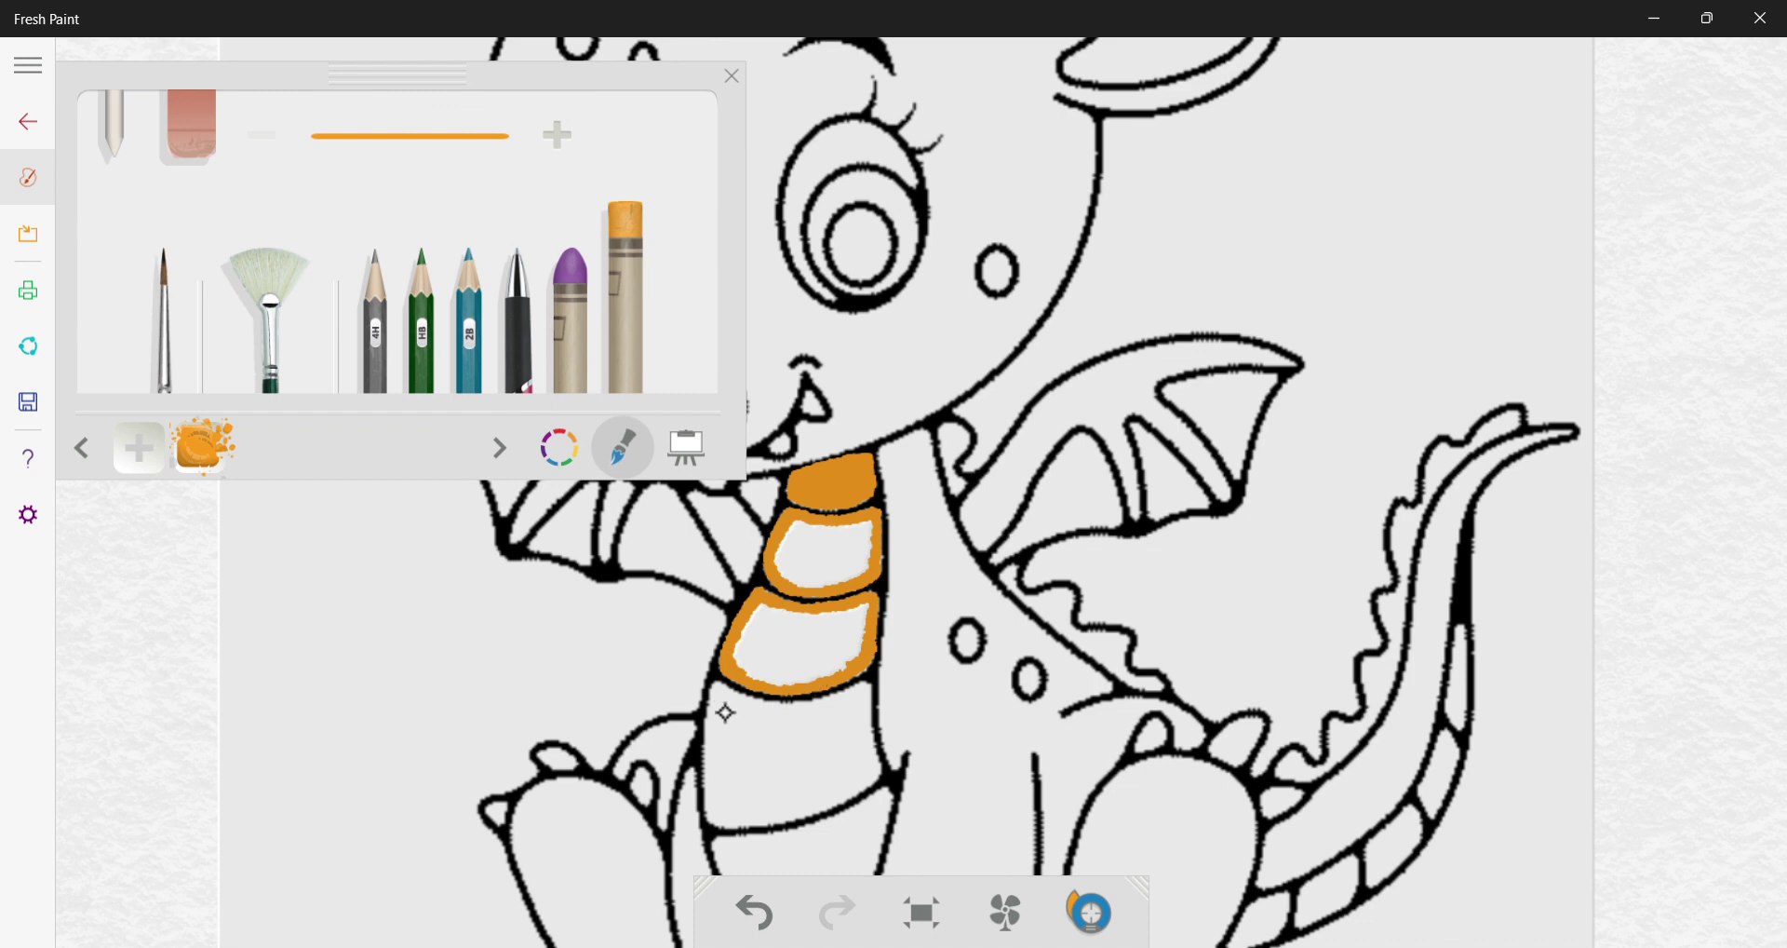
Trace the inside edges of the large fourth belly band in orange, leaving its centre unpainted
left_click_drag(710, 689, 711, 785)
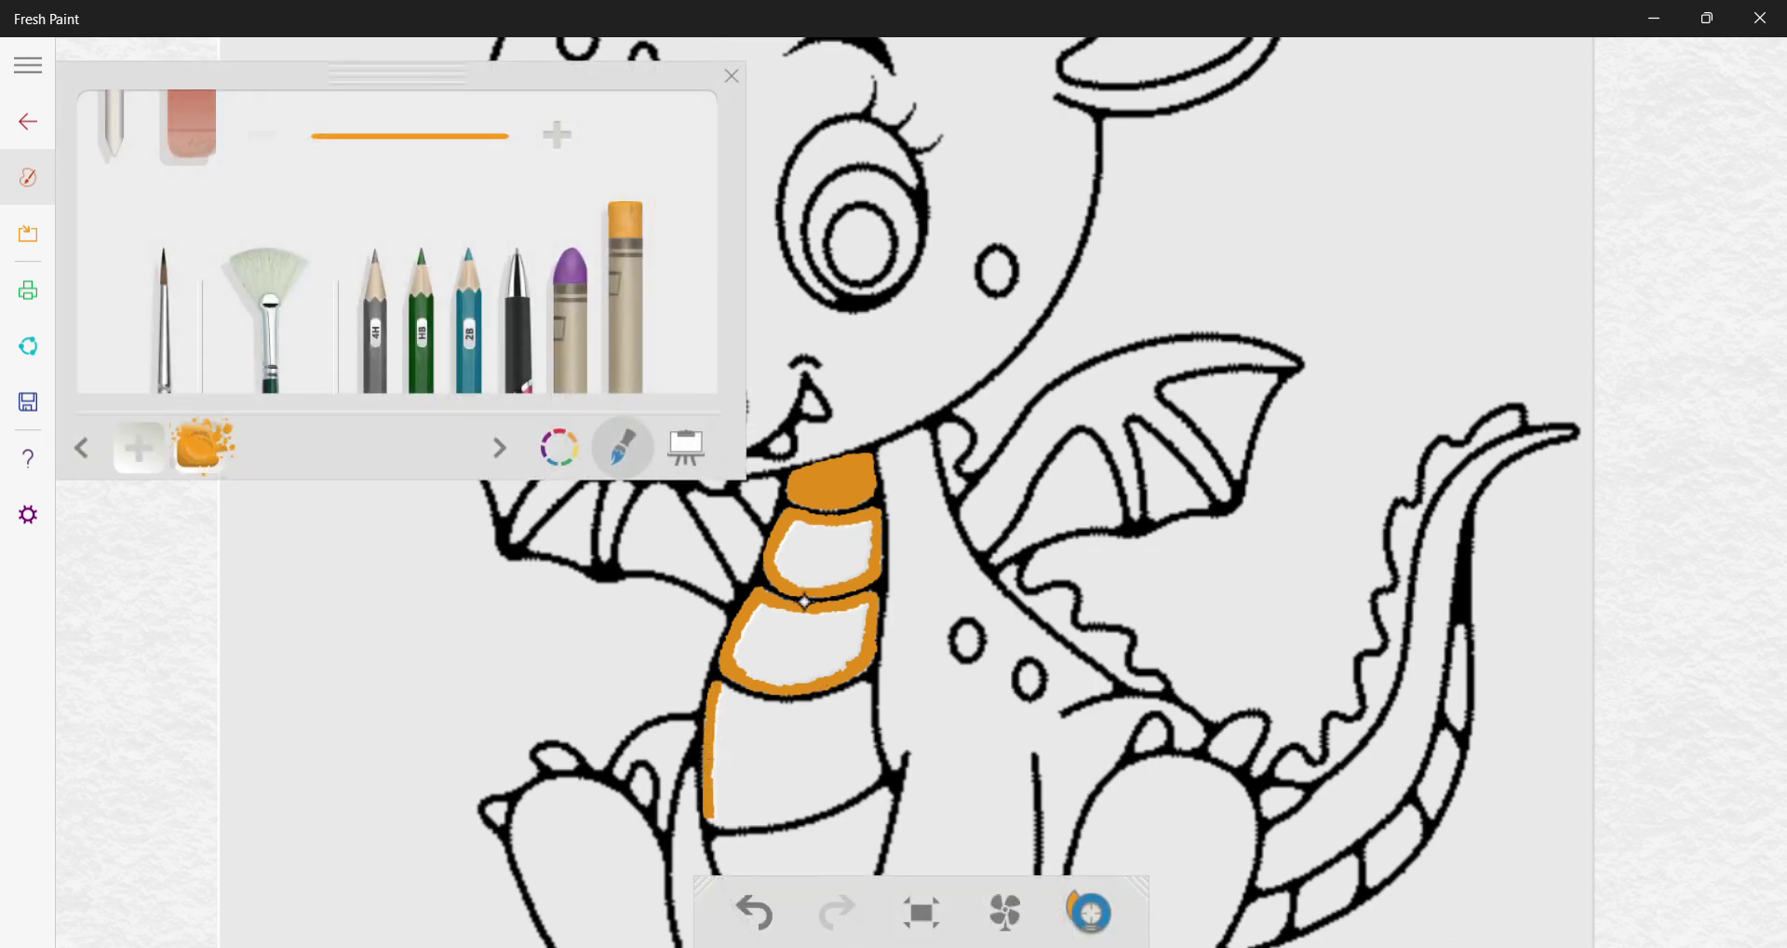
mouse_move(721, 693)
left_mouse_down()
mouse_move(863, 687)
mouse_move(814, 701)
mouse_move(864, 702)
left_mouse_up()
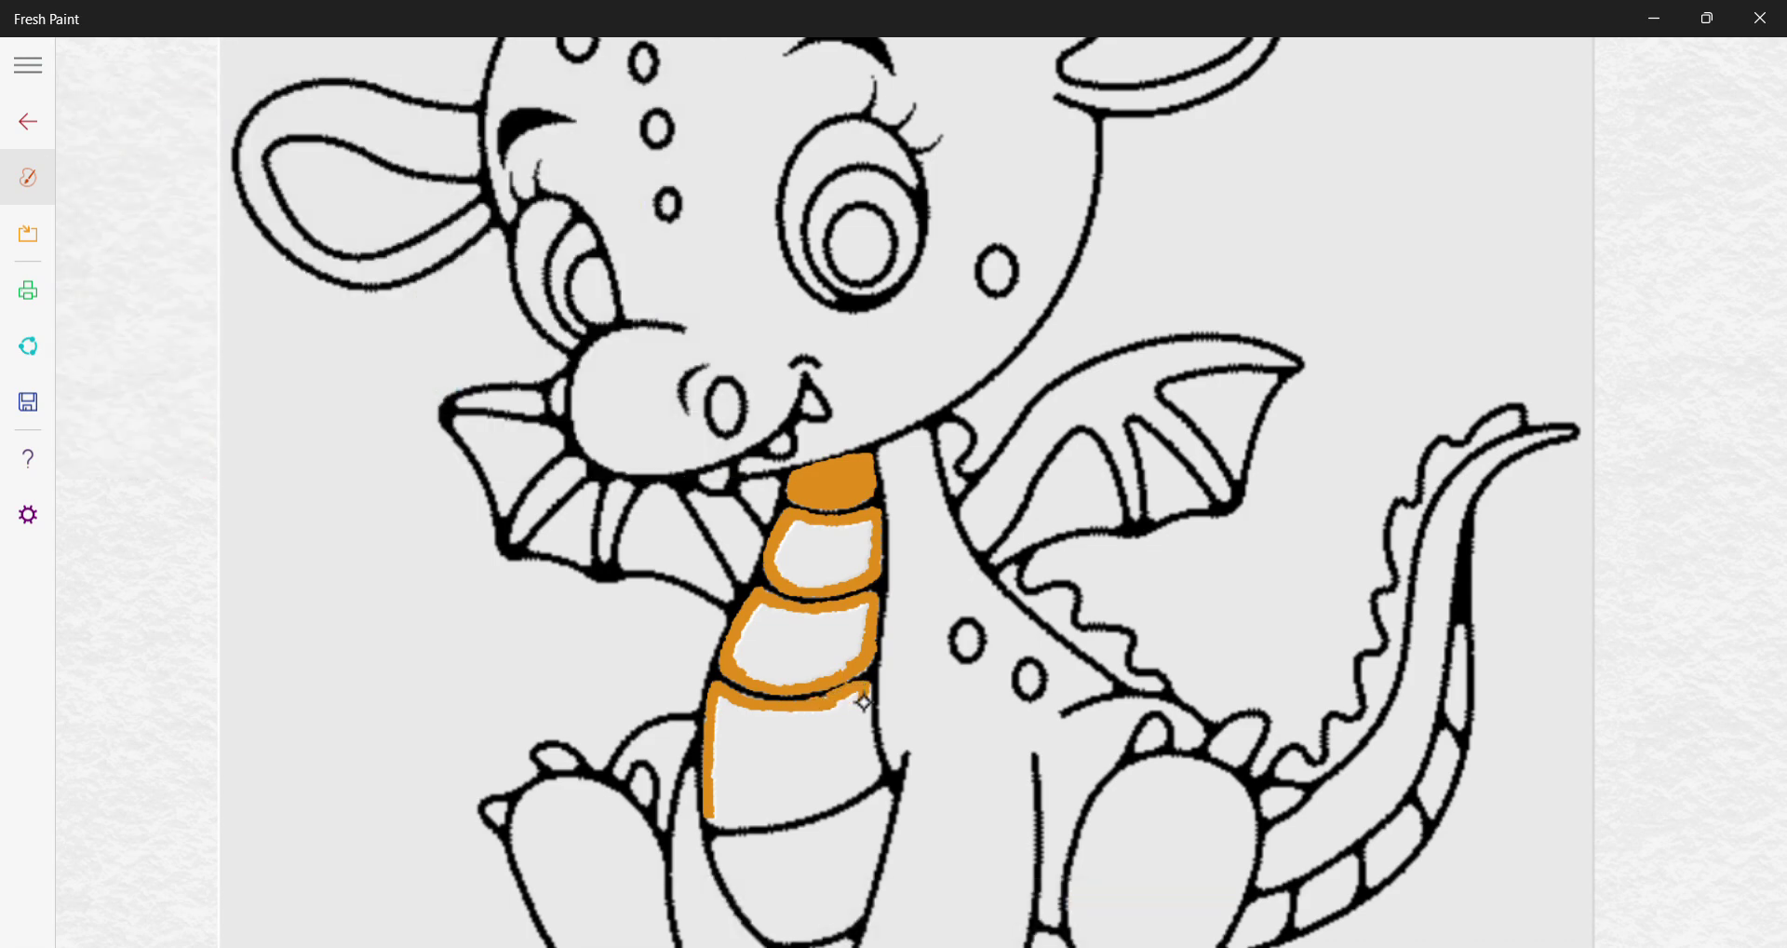
left_click_drag(875, 769, 861, 775)
left_click_drag(871, 687, 864, 734)
mouse_move(866, 716)
left_mouse_down()
mouse_move(871, 776)
mouse_move(819, 799)
left_mouse_up()
left_click_drag(705, 813, 732, 820)
mouse_move(733, 820)
left_mouse_down()
mouse_move(809, 798)
mouse_move(796, 816)
mouse_move(847, 785)
left_mouse_up()
left_click(858, 763)
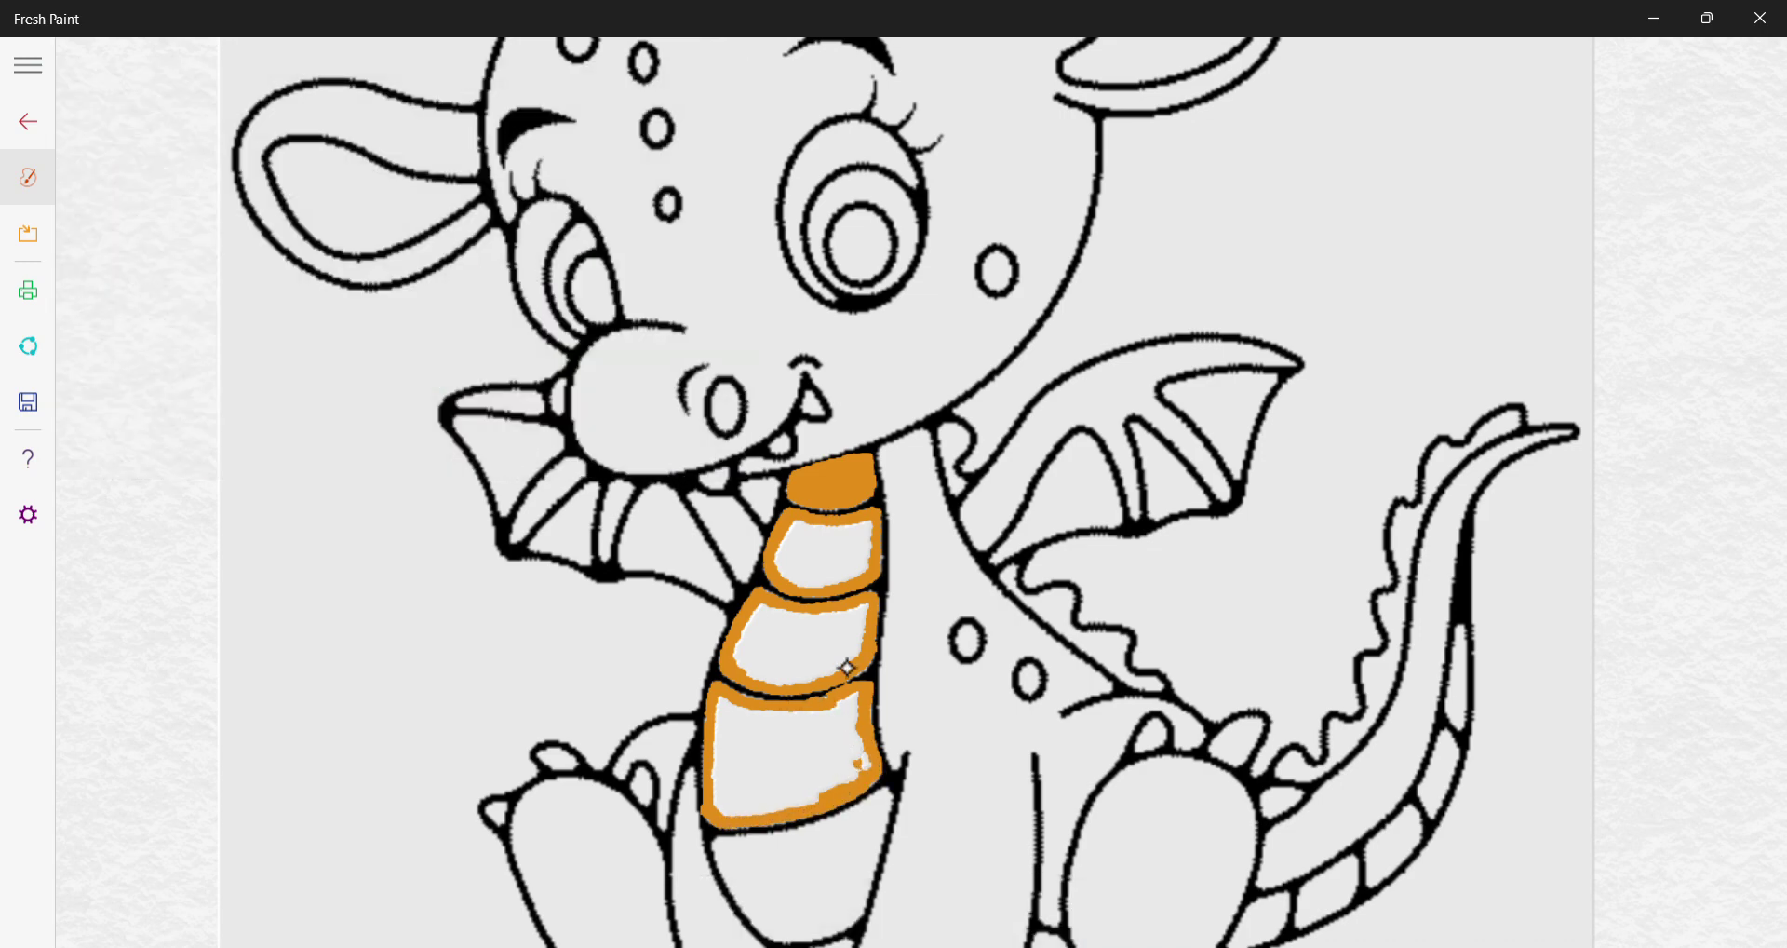
Trace the inside edges of the fifth belly band in orange and fill the small belly tip between the feet
scroll(932, 689, "down", 1)
scroll(952, 713, "down", 5)
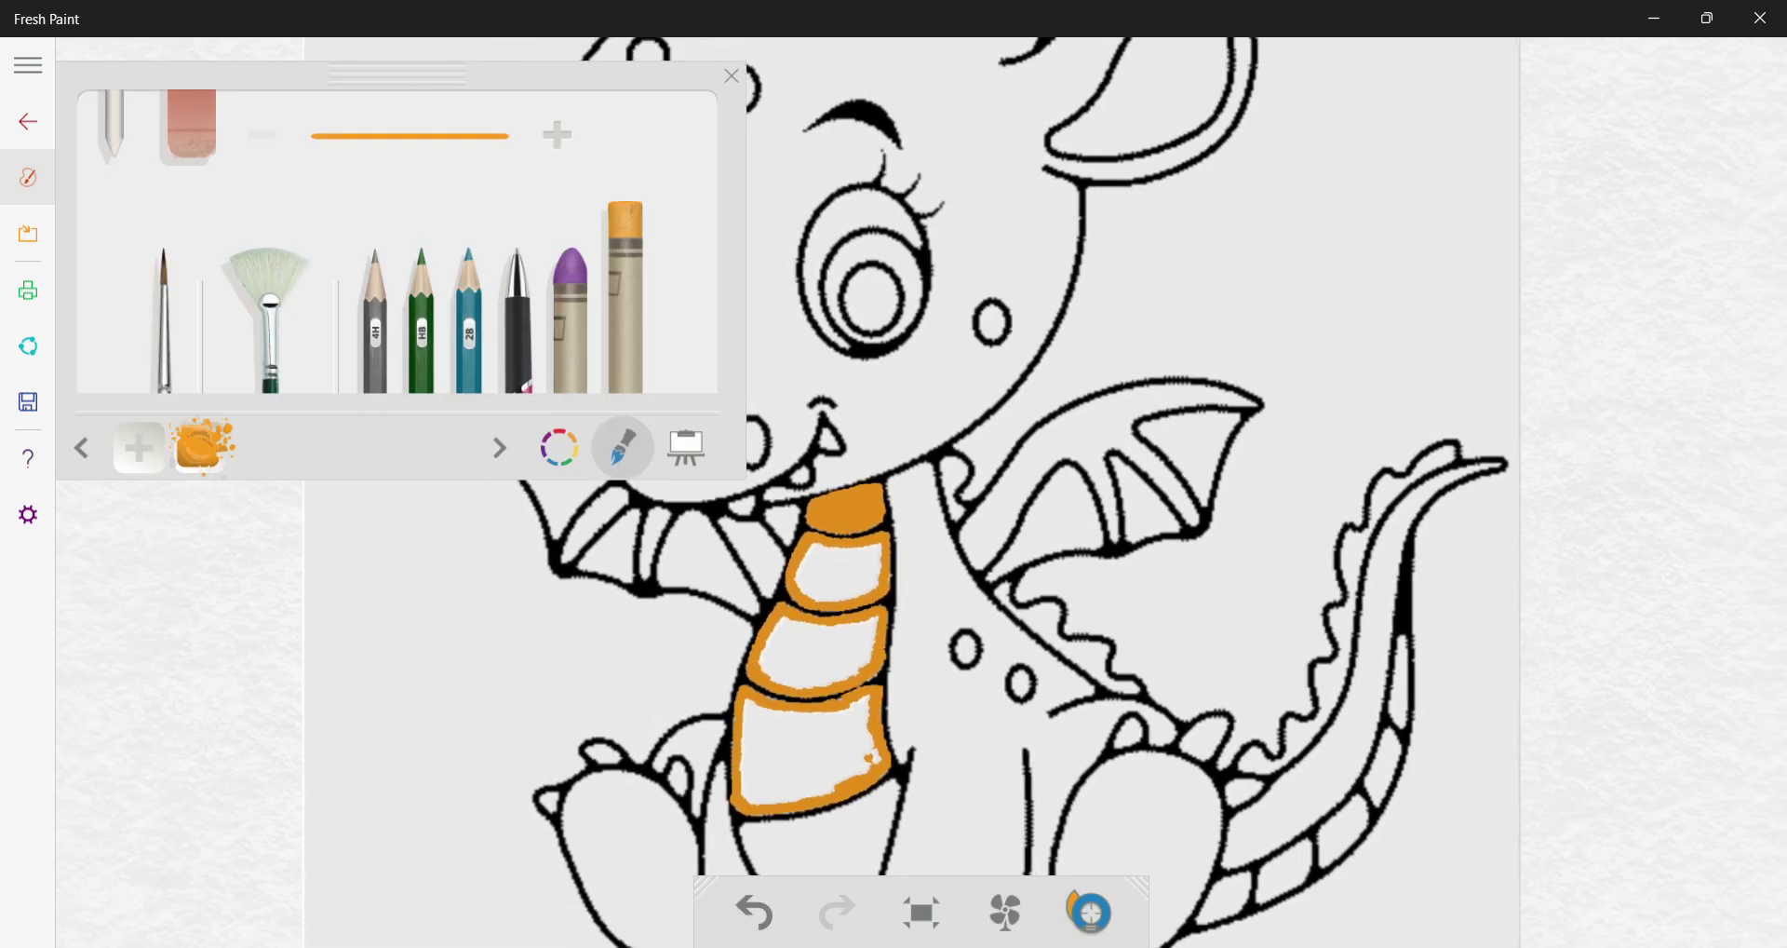
scroll(1034, 493, "down", 3)
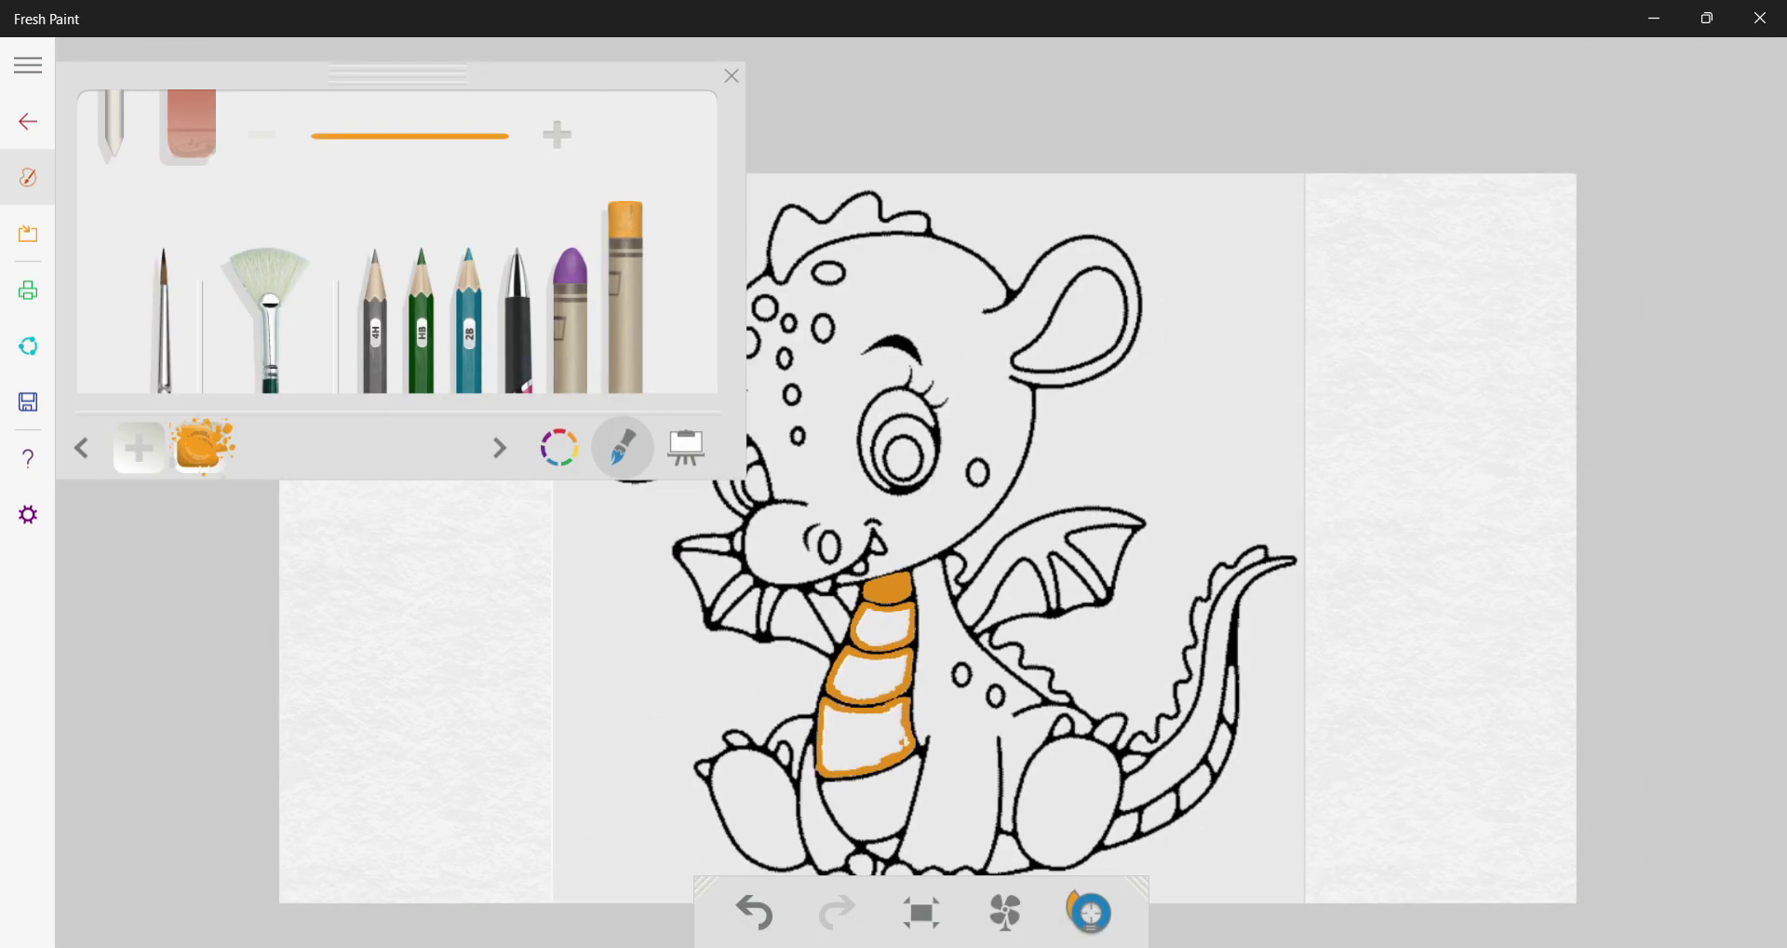
scroll(940, 812, "up", 5)
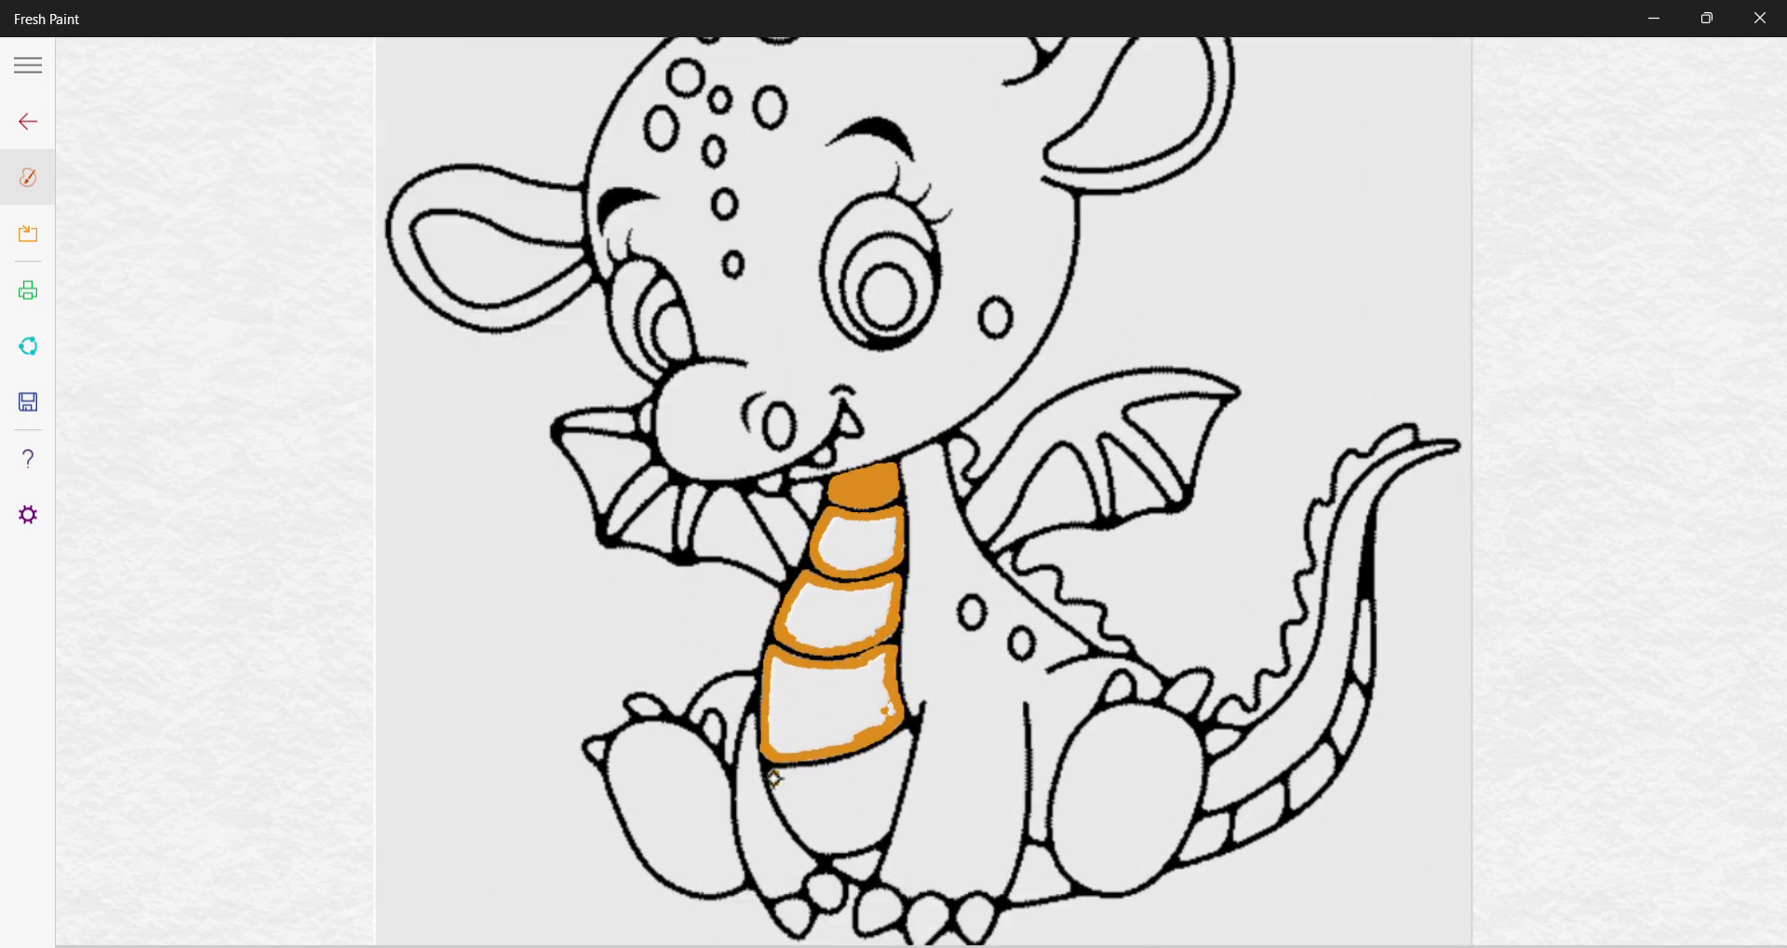
mouse_move(772, 779)
left_mouse_down()
mouse_move(909, 732)
mouse_move(883, 800)
mouse_move(914, 759)
mouse_move(875, 828)
left_mouse_up()
mouse_move(805, 778)
left_mouse_down()
mouse_move(780, 791)
mouse_move(800, 829)
left_mouse_up()
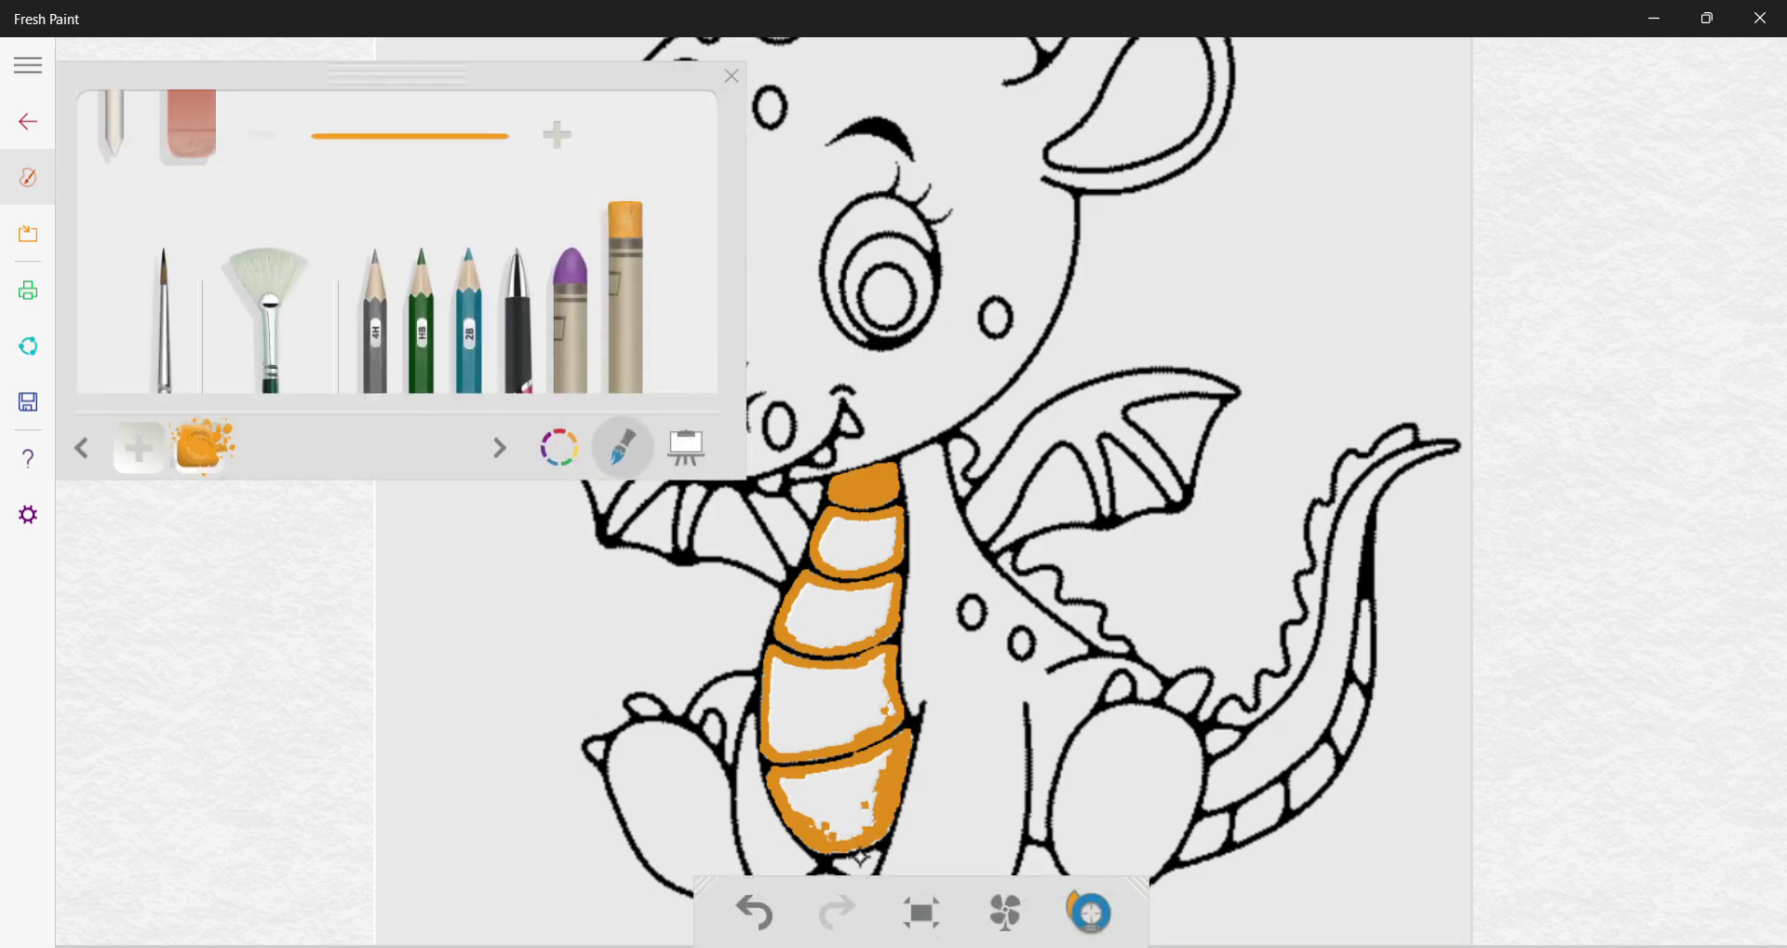
mouse_move(842, 863)
left_mouse_down()
mouse_move(872, 858)
mouse_move(864, 875)
left_mouse_up()
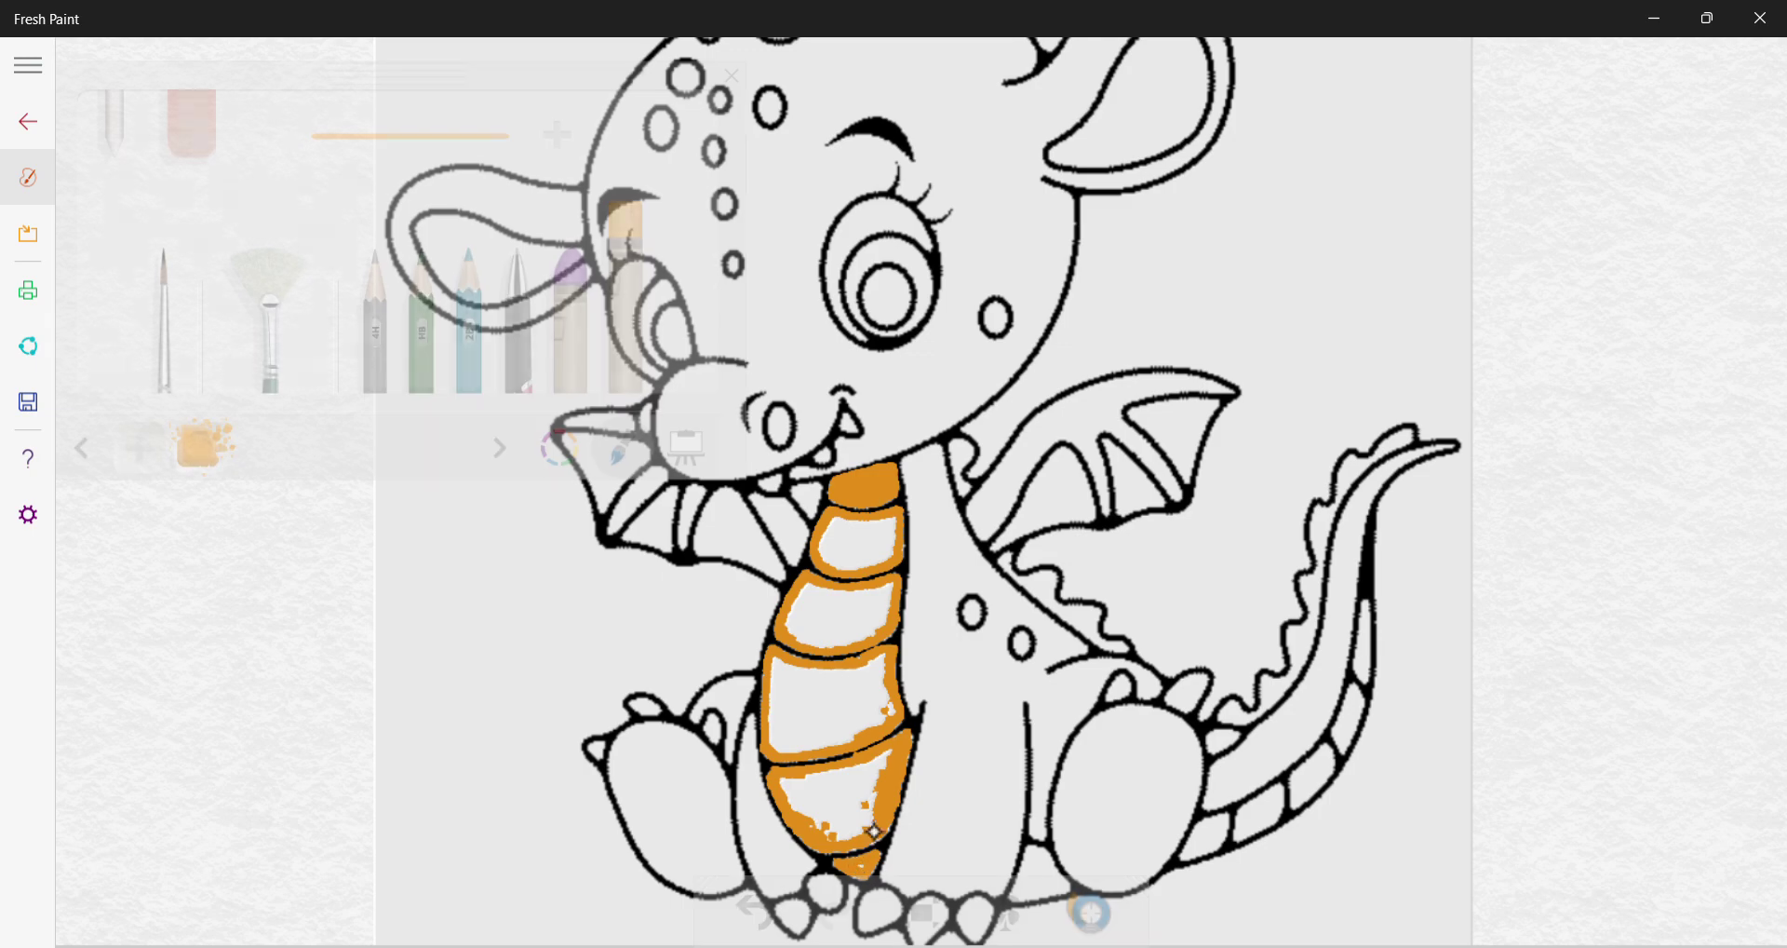
Fill the segments along the underside of the dragon's tail with orange
mouse_move(1219, 829)
left_mouse_down()
mouse_move(1182, 852)
mouse_move(1278, 788)
mouse_move(1235, 834)
mouse_move(1259, 825)
mouse_move(1325, 750)
mouse_move(1305, 796)
mouse_move(1331, 754)
mouse_move(1295, 789)
left_mouse_up()
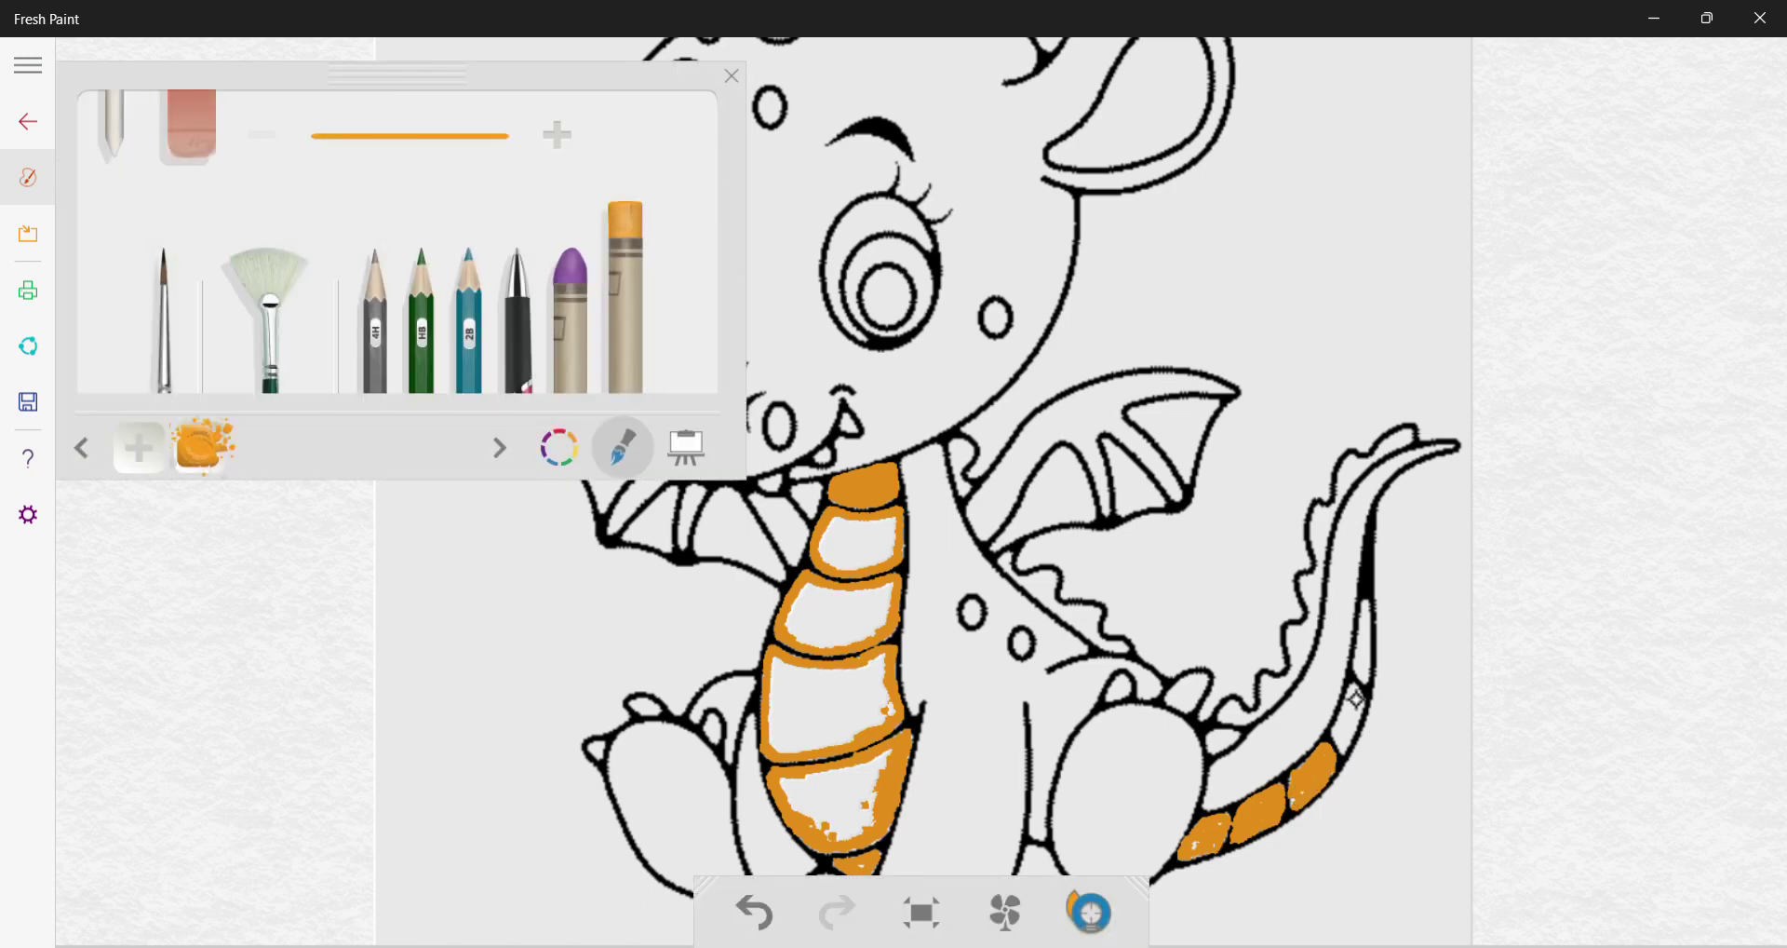
left_click_drag(1355, 687, 1353, 730)
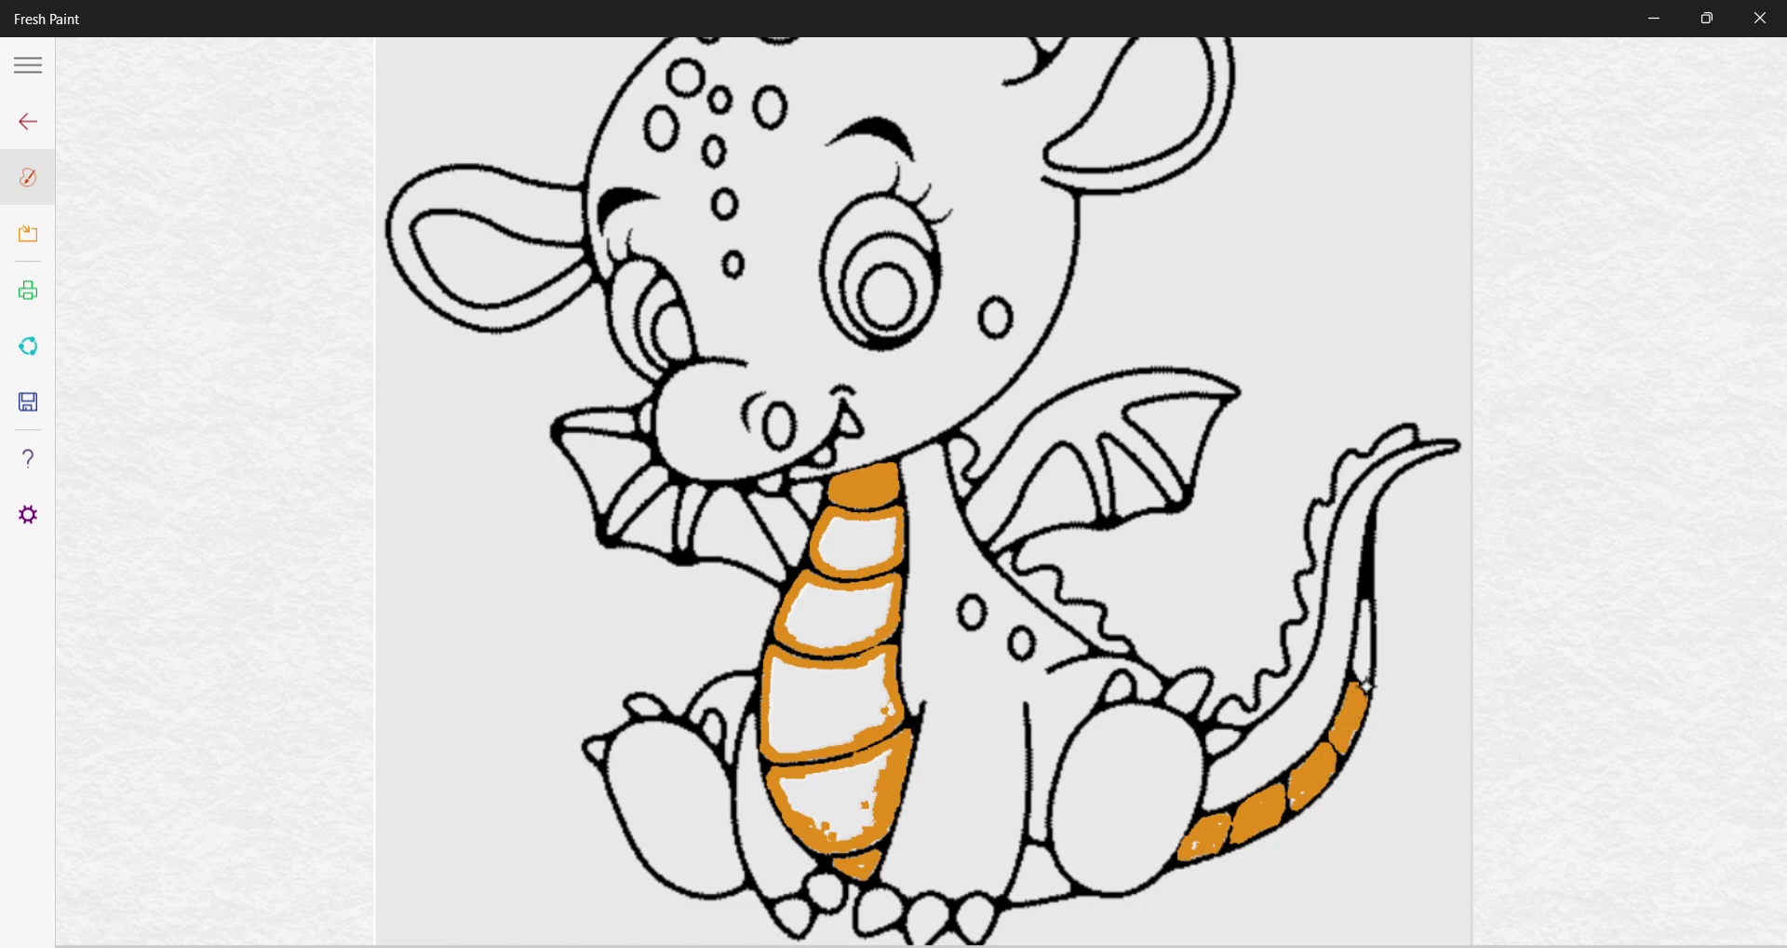
mouse_move(1367, 603)
left_mouse_down()
mouse_move(1365, 682)
mouse_move(1375, 617)
left_mouse_up()
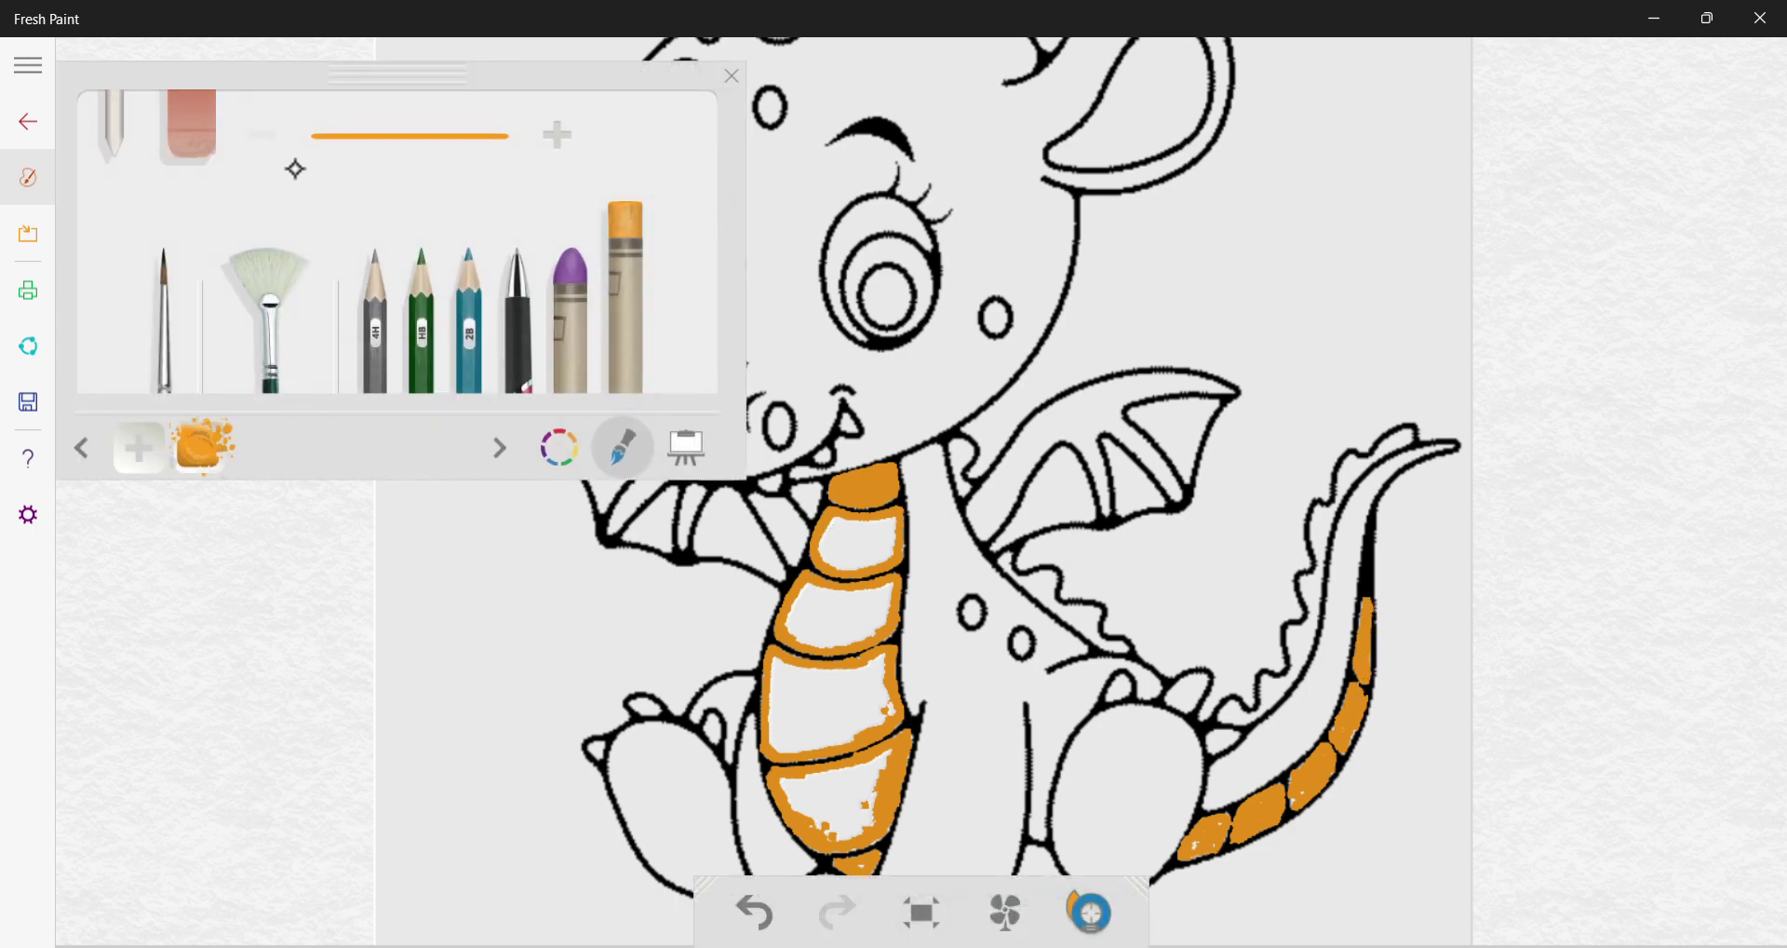
Set a thicker stroke and fill the unpainted centres of the second to fifth belly bands with orange
left_click(558, 138)
left_click(558, 138)
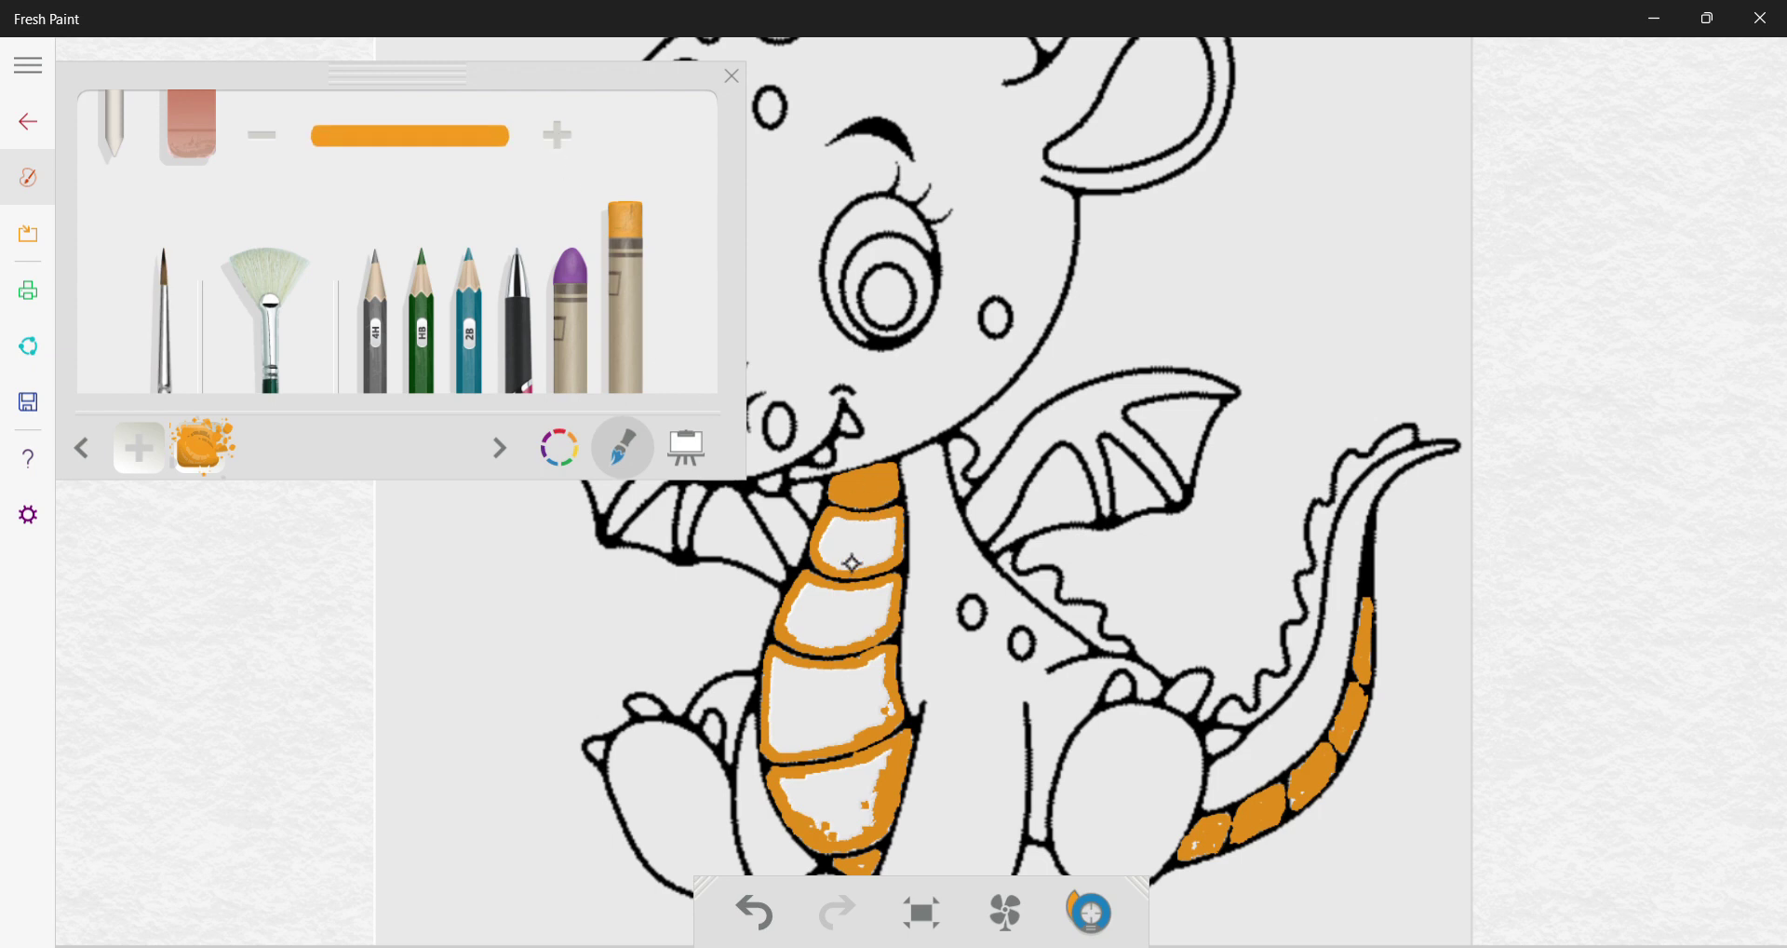
mouse_move(838, 542)
left_mouse_down()
mouse_move(882, 532)
mouse_move(878, 549)
mouse_move(833, 553)
mouse_move(803, 626)
mouse_move(837, 632)
mouse_move(878, 601)
mouse_move(830, 602)
mouse_move(880, 599)
mouse_move(872, 616)
mouse_move(821, 635)
mouse_move(787, 691)
mouse_move(785, 676)
mouse_move(789, 740)
mouse_move(843, 725)
left_mouse_up()
left_click(816, 604)
left_click(790, 691)
mouse_move(872, 712)
left_mouse_down()
mouse_move(871, 674)
mouse_move(818, 686)
mouse_move(825, 716)
mouse_move(783, 672)
left_mouse_up()
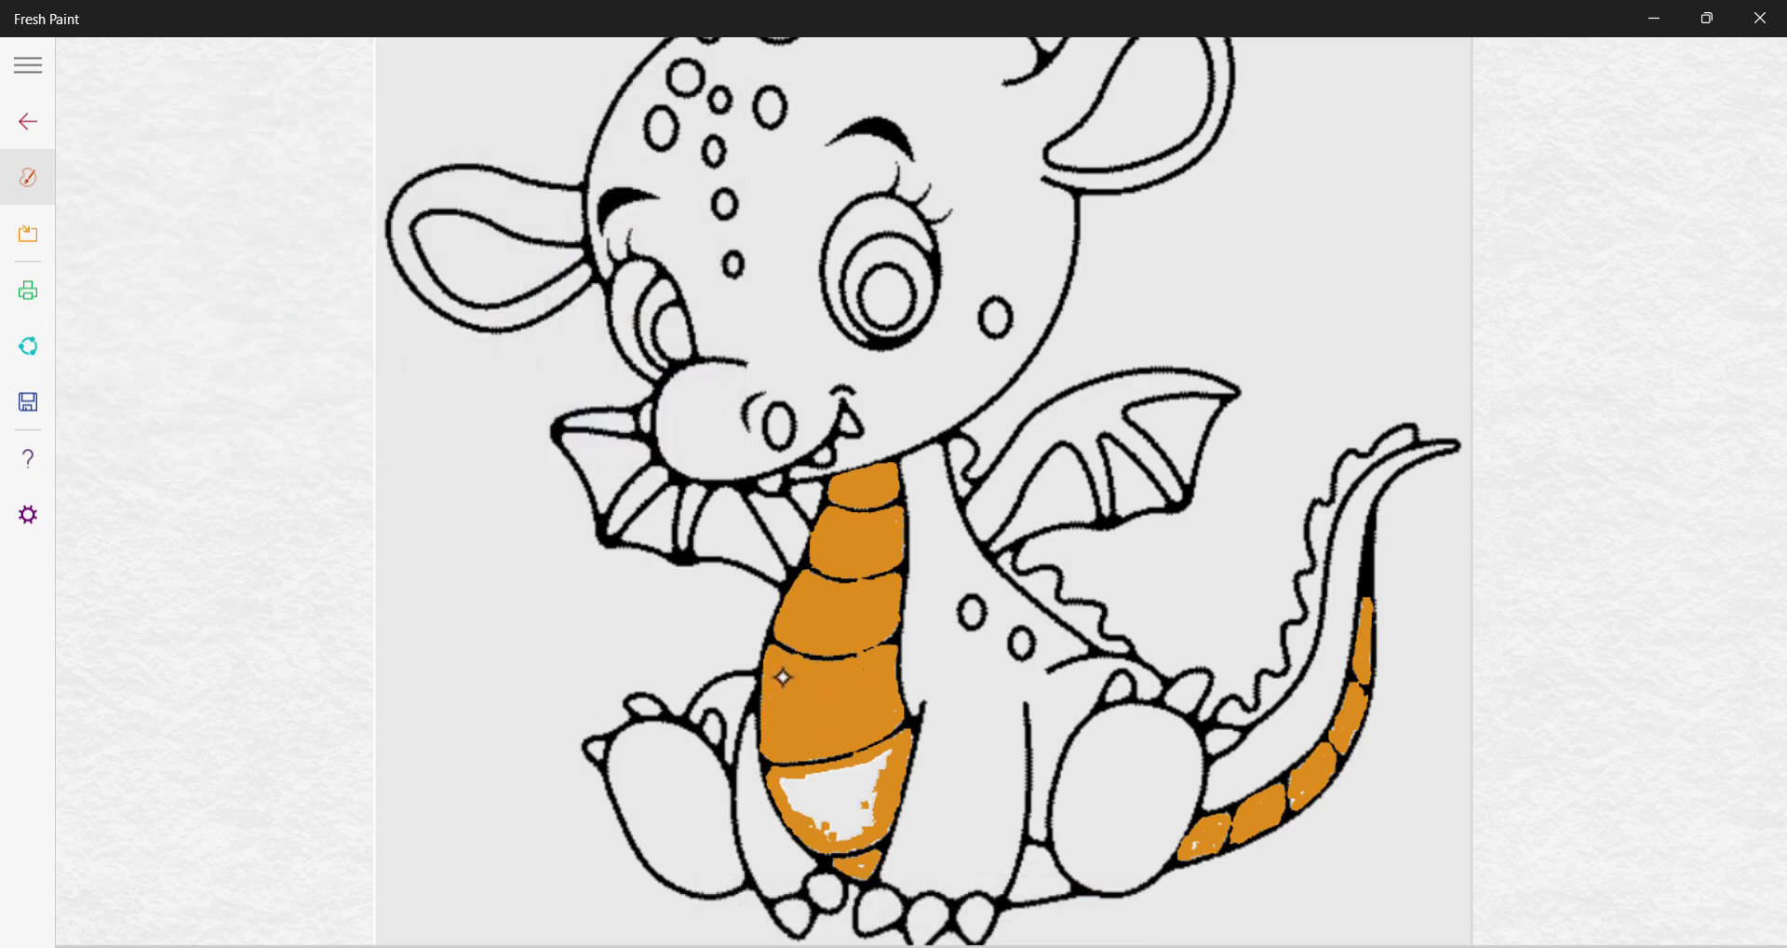
mouse_move(818, 814)
left_mouse_down()
mouse_move(798, 792)
mouse_move(883, 761)
mouse_move(838, 824)
mouse_move(810, 808)
mouse_move(853, 815)
left_mouse_up()
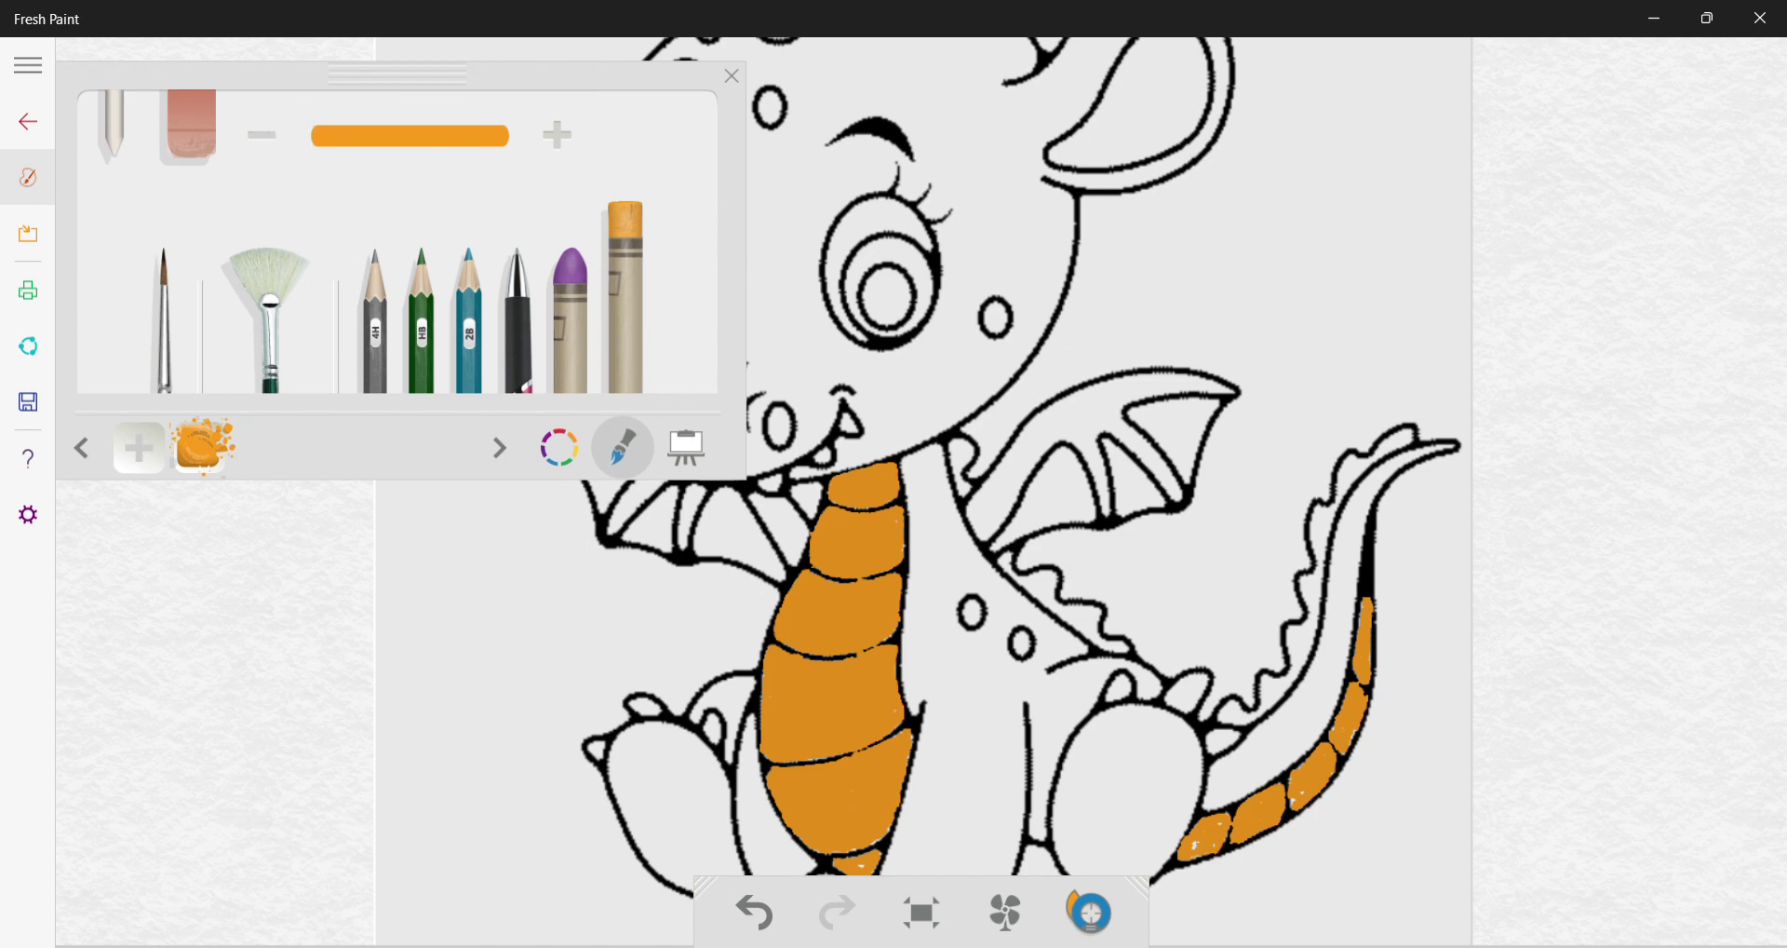
Return to the thinnest stroke and touch up the unpainted gaps in the tail segments and lower belly with orange
left_click(272, 139)
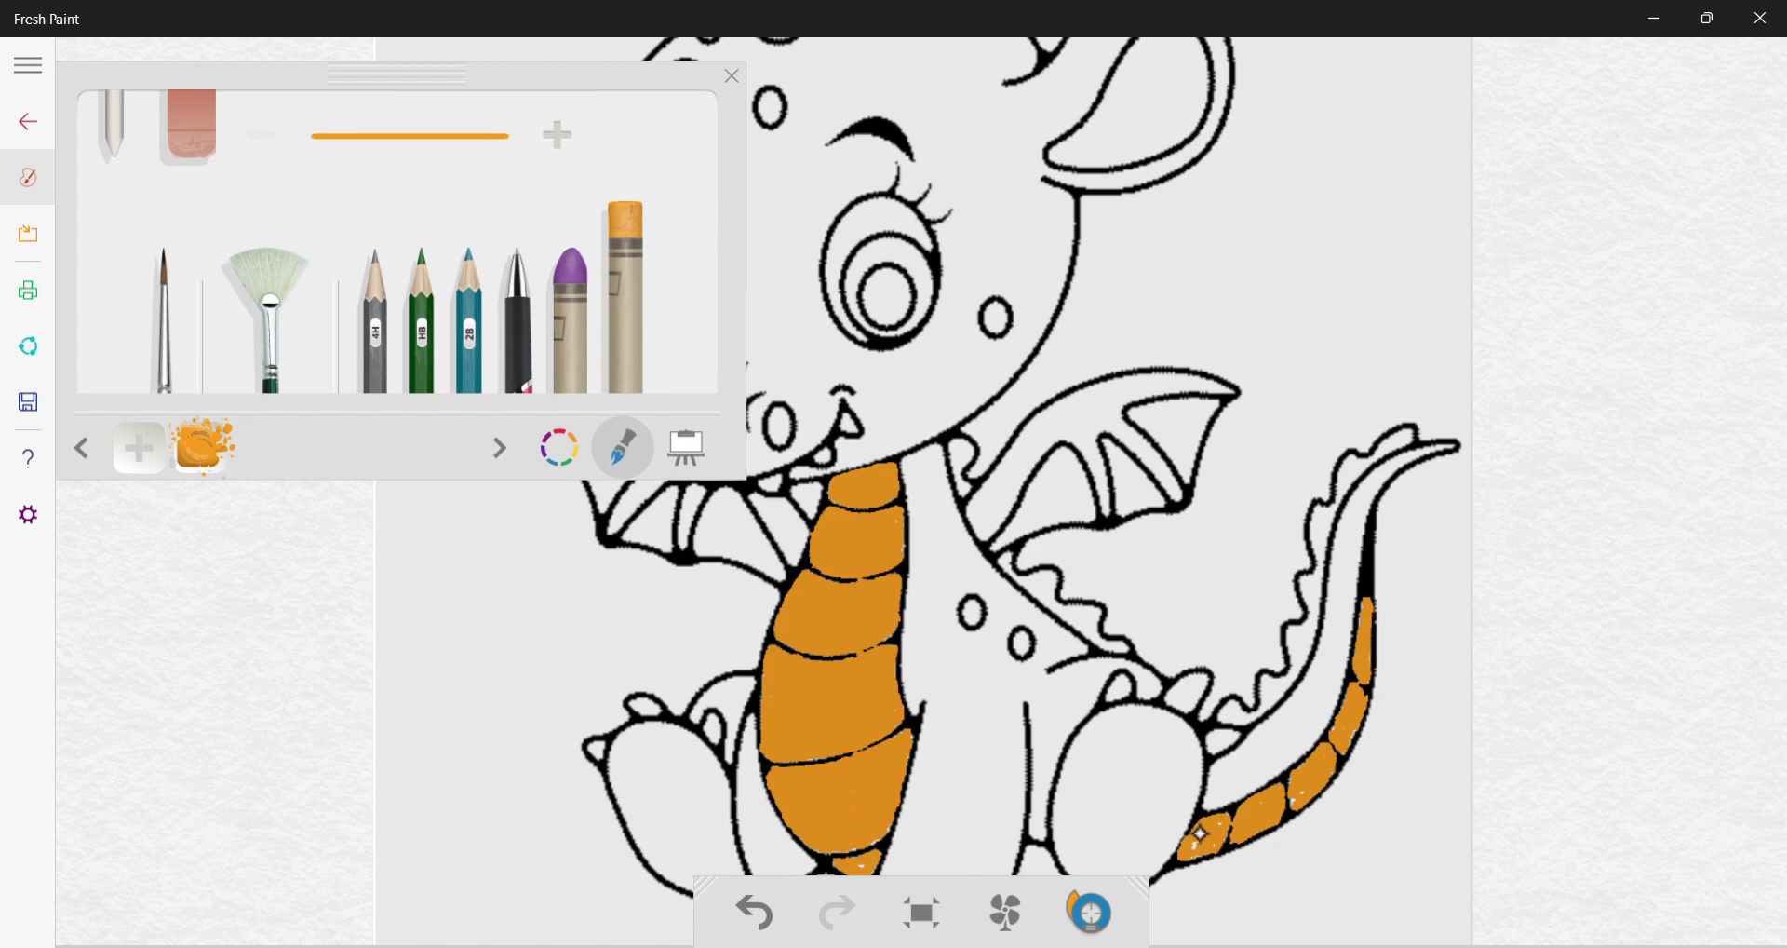
mouse_move(1201, 832)
left_mouse_down()
mouse_move(1220, 829)
mouse_move(1194, 847)
mouse_move(1296, 787)
left_mouse_up()
left_click_drag(1344, 714, 1345, 776)
left_click_drag(861, 842, 875, 840)
Switch the paint colour to reddish brown and fill the upper arm of the wing nearest the tail up to its tip
left_click(558, 447)
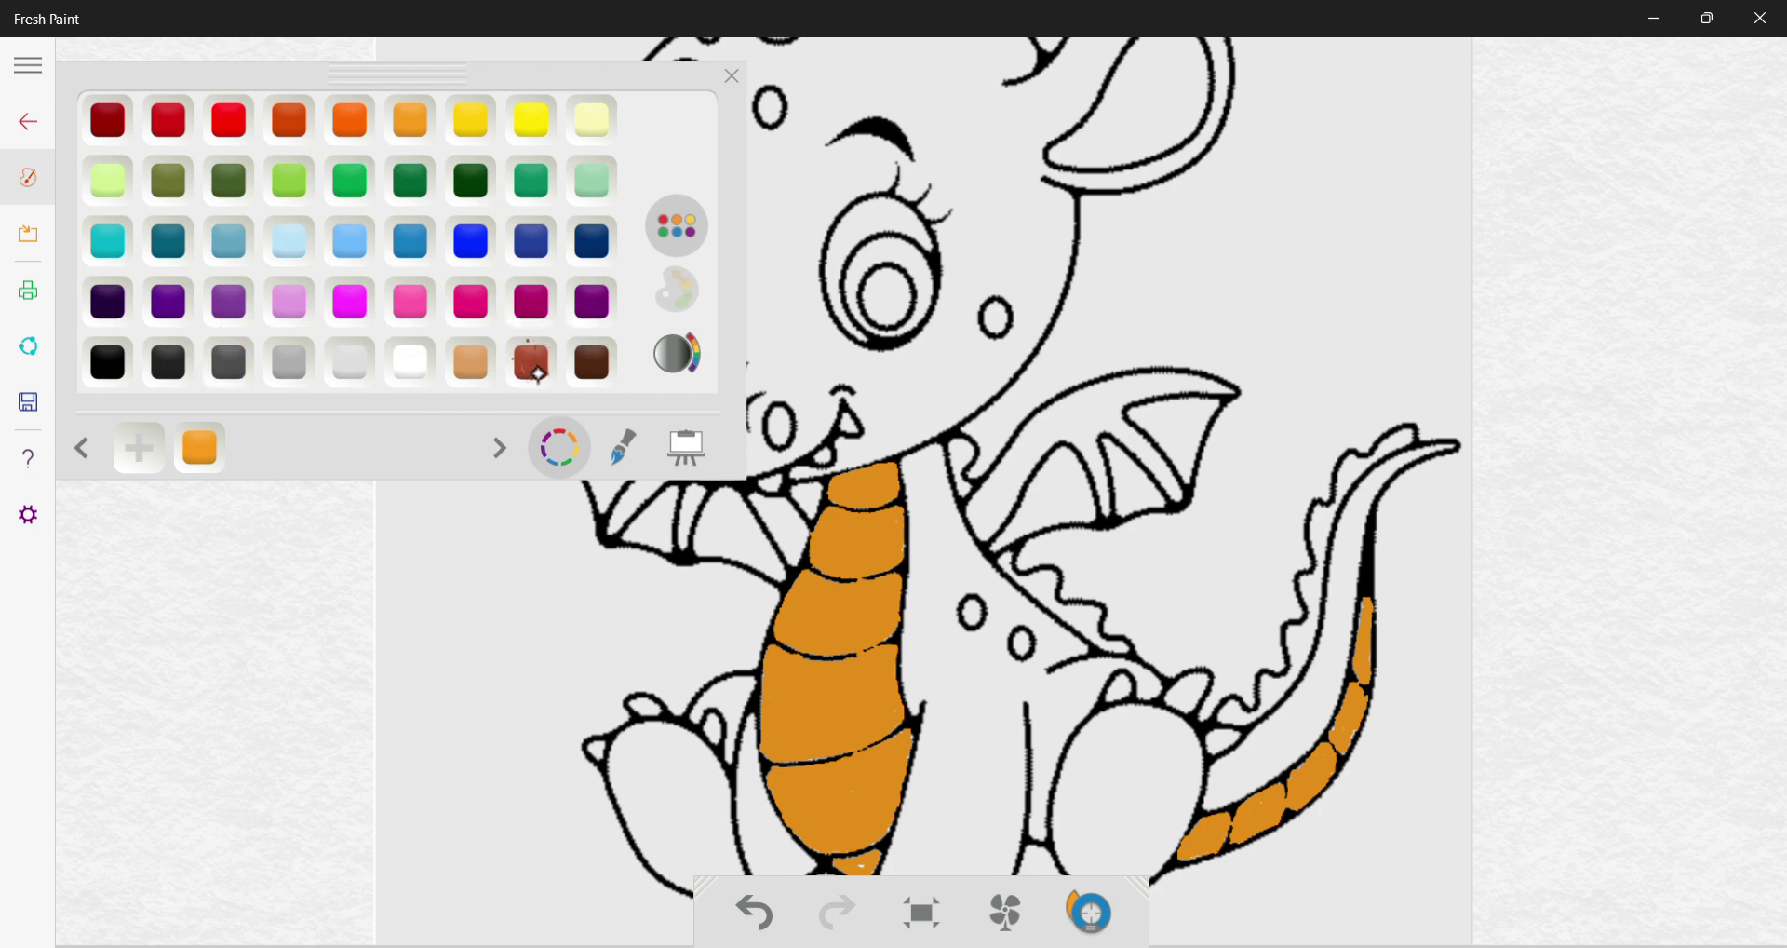
left_click(533, 362)
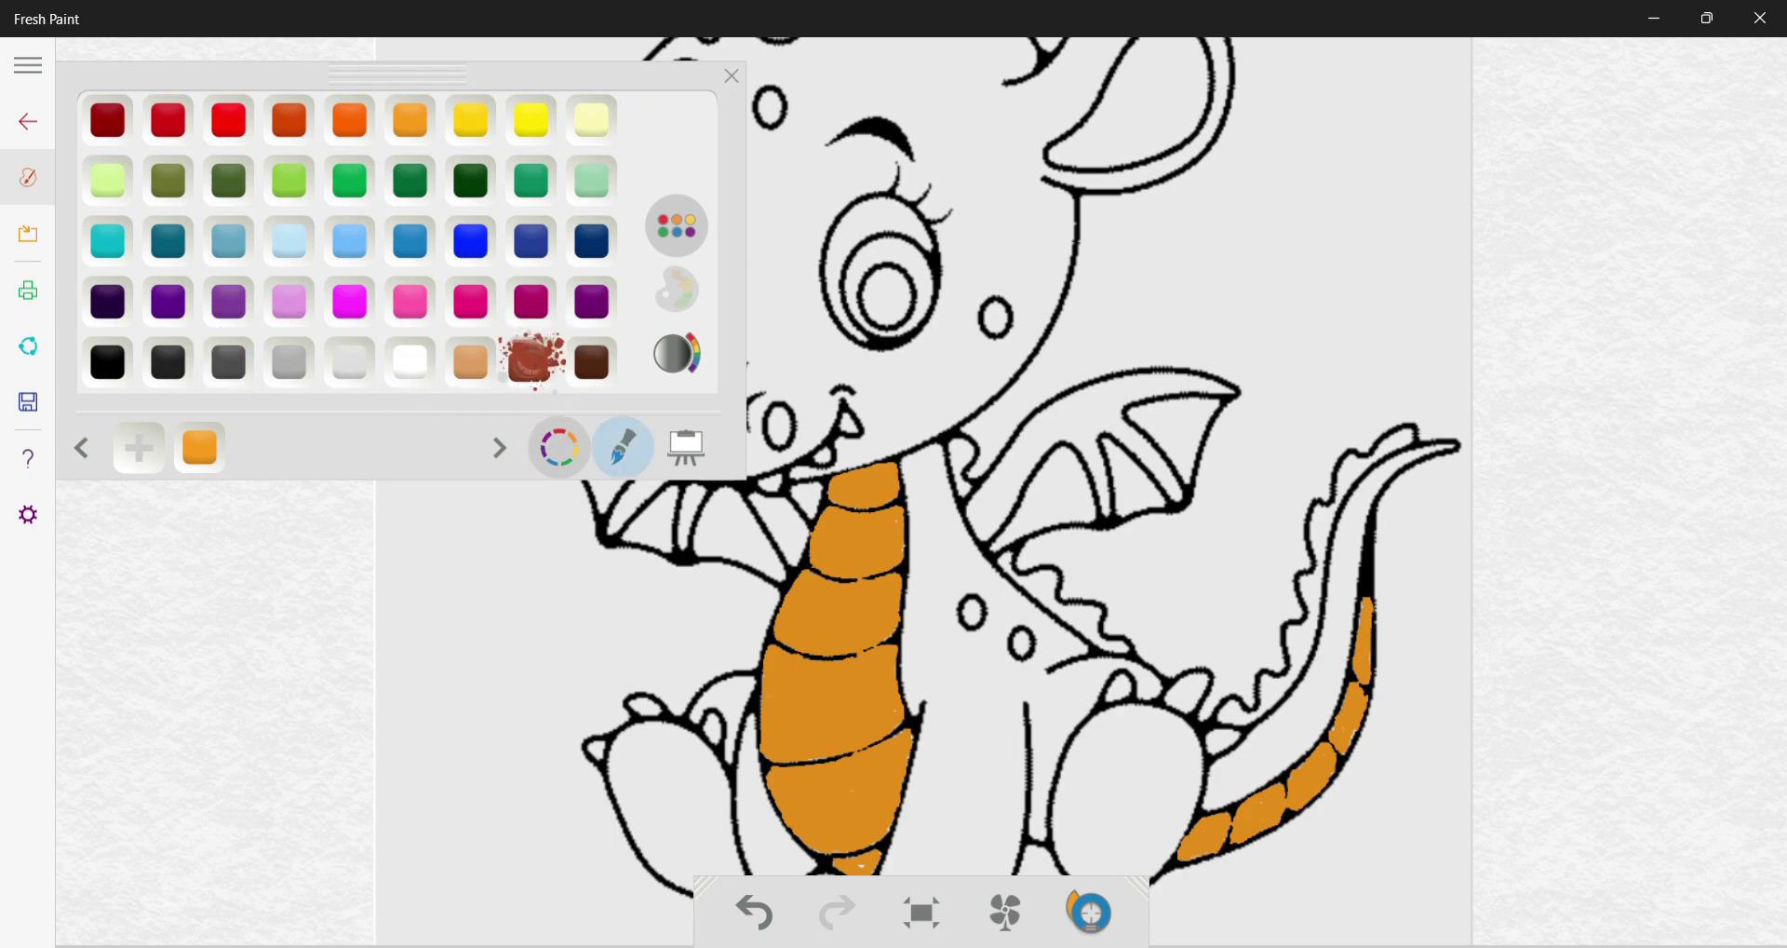
left_click(622, 445)
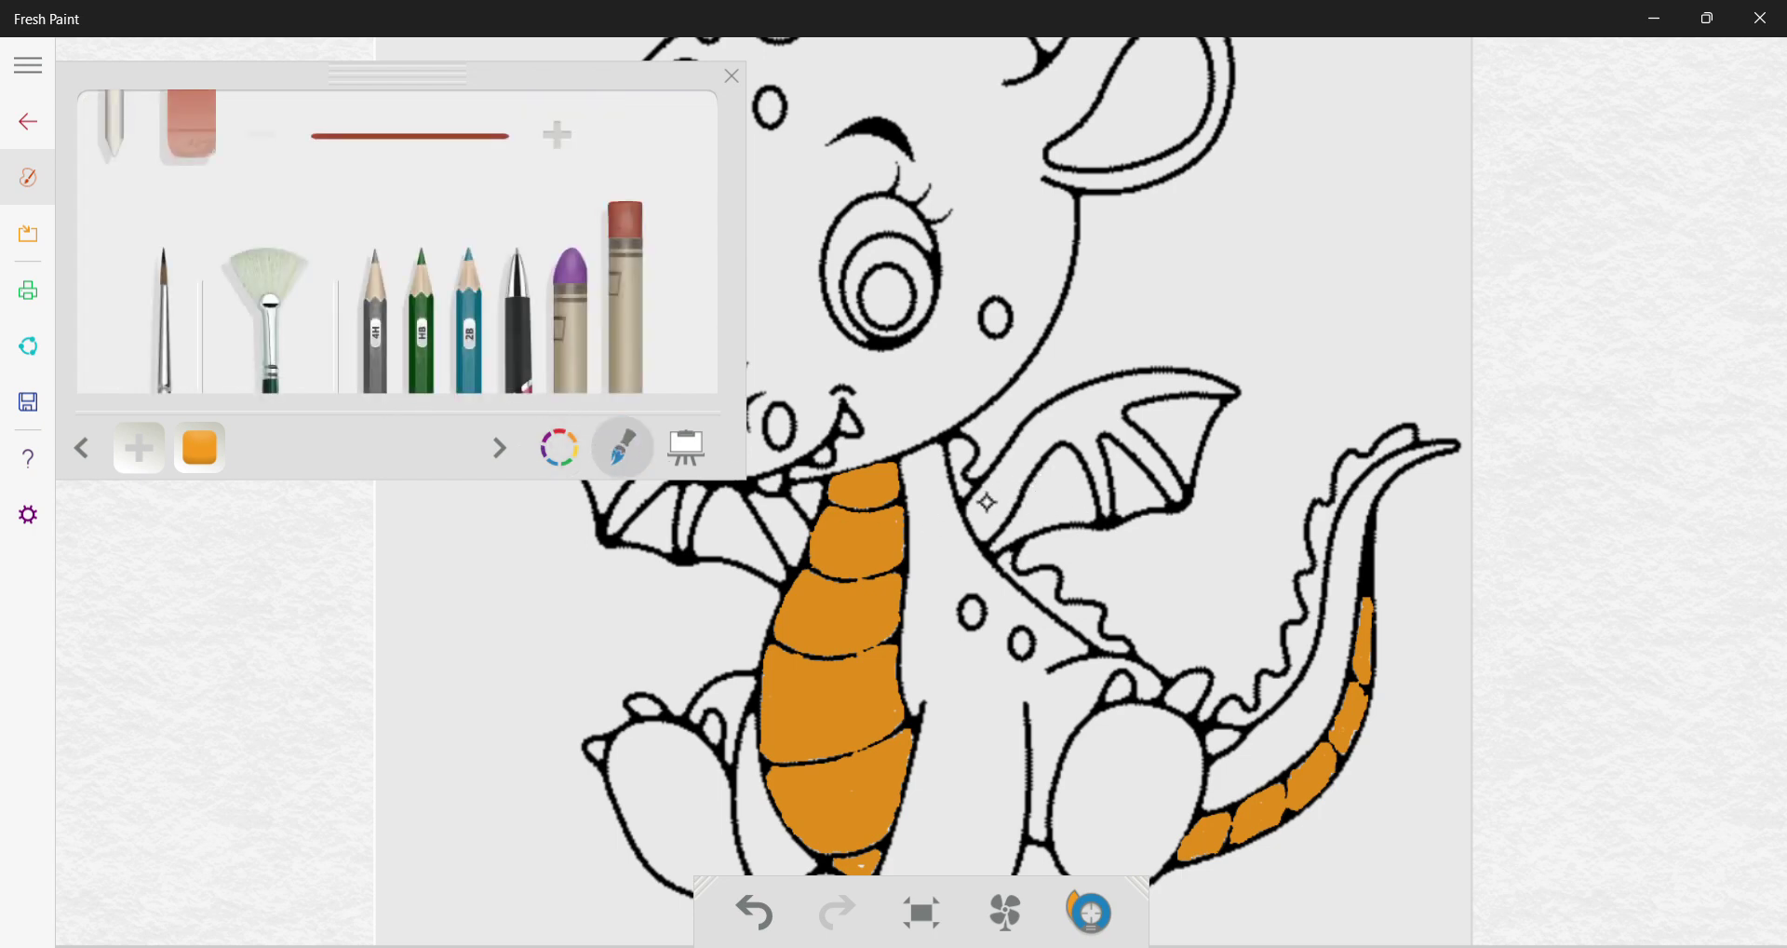
left_click(978, 503)
mouse_move(979, 507)
left_mouse_down()
mouse_move(1035, 434)
mouse_move(987, 526)
mouse_move(1047, 437)
mouse_move(1020, 487)
mouse_move(1099, 401)
mouse_move(1015, 461)
mouse_move(1076, 411)
mouse_move(1017, 461)
mouse_move(1069, 404)
mouse_move(1029, 429)
mouse_move(1096, 411)
left_mouse_up()
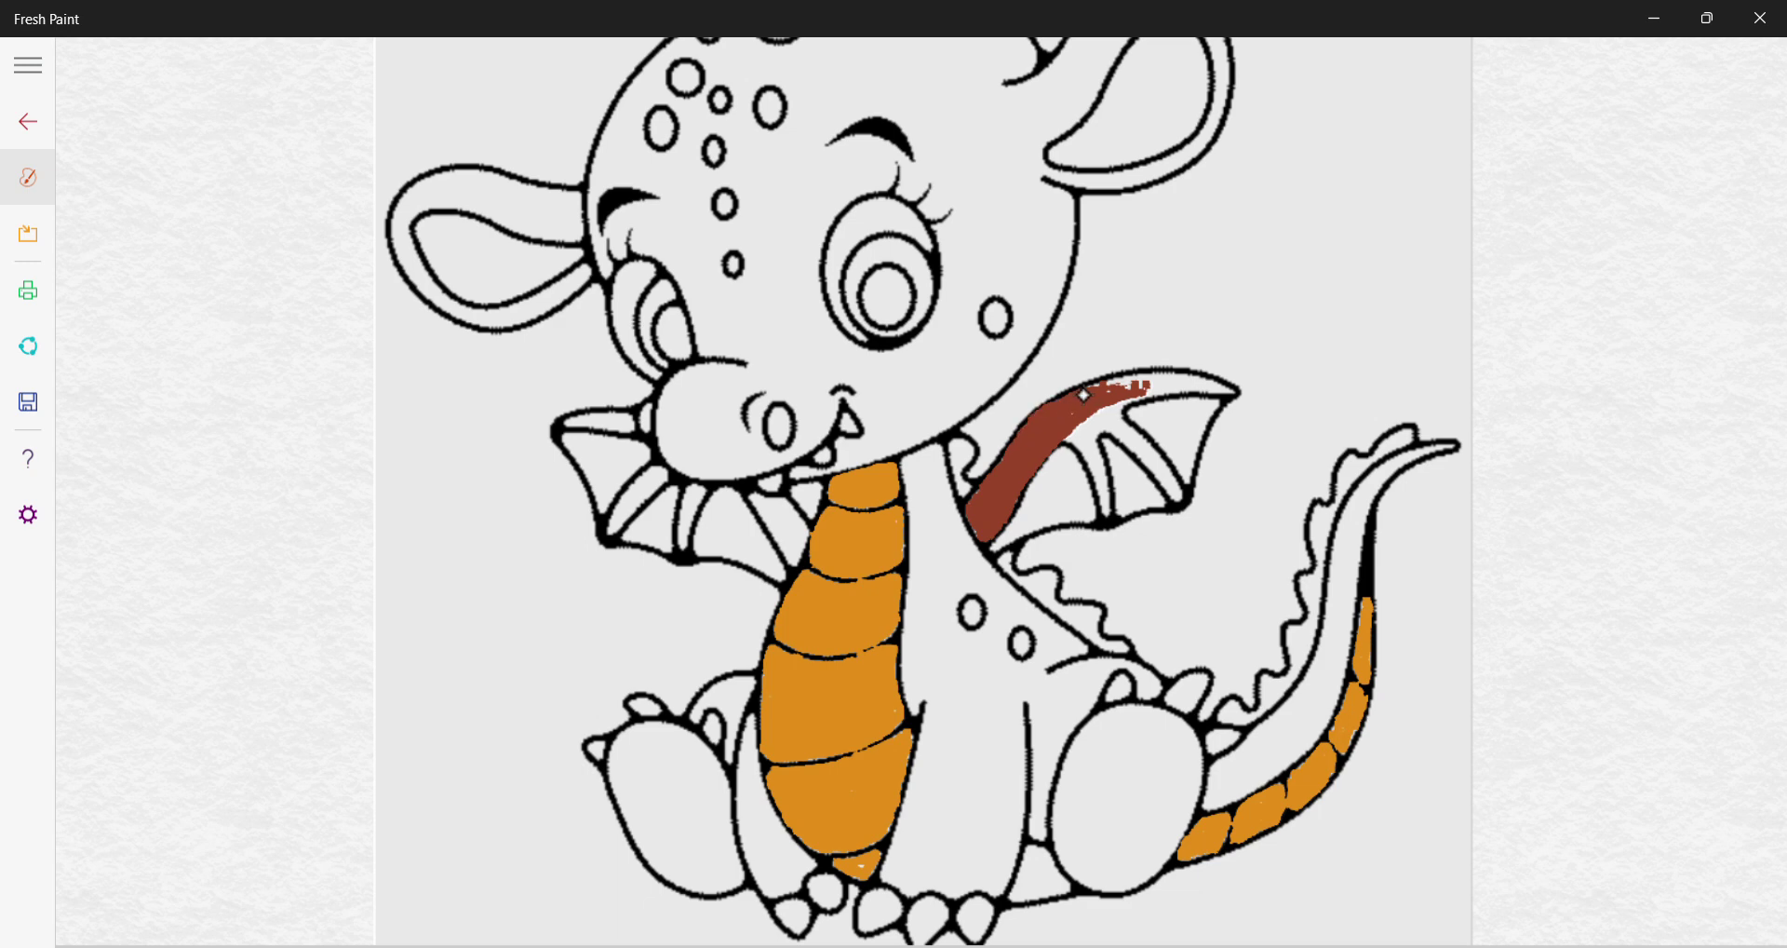
mouse_move(1135, 383)
left_mouse_down()
mouse_move(1207, 386)
mouse_move(1121, 399)
mouse_move(1225, 391)
left_mouse_up()
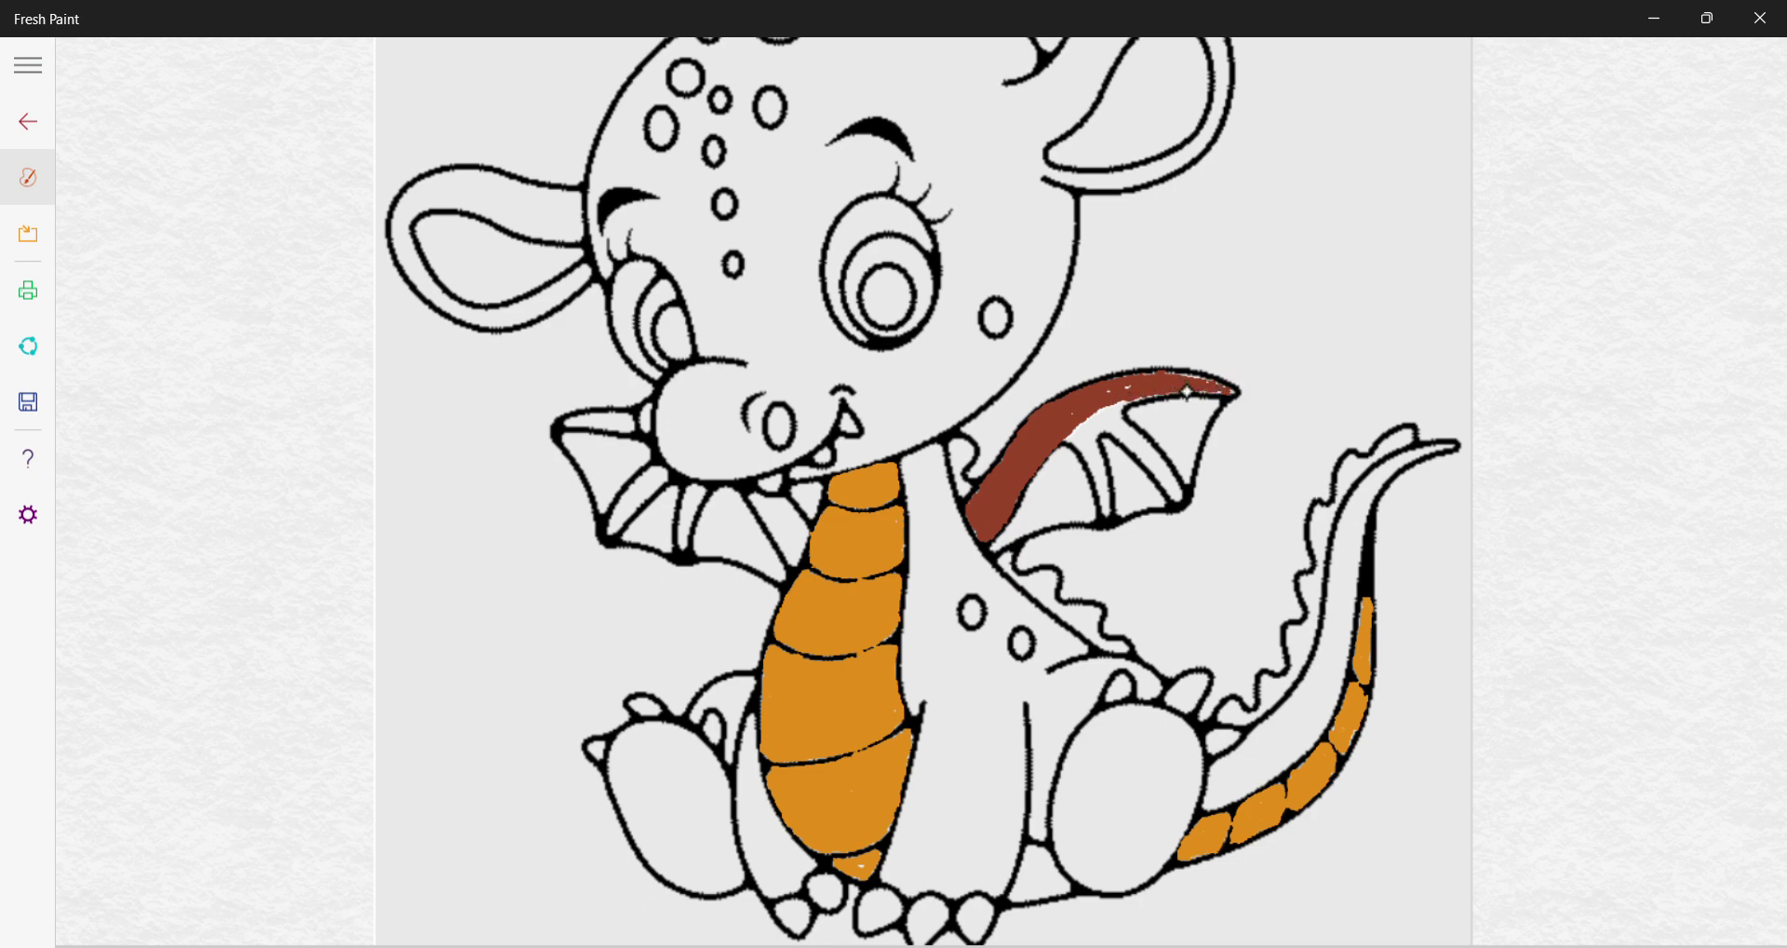
Fill the two ribs of the wing nearest the tail with reddish brown and touch up the unpainted gaps along its frame
mouse_move(1118, 419)
left_mouse_down()
mouse_move(1089, 457)
mouse_move(1080, 430)
mouse_move(1120, 402)
mouse_move(1080, 438)
mouse_move(1103, 502)
left_mouse_up()
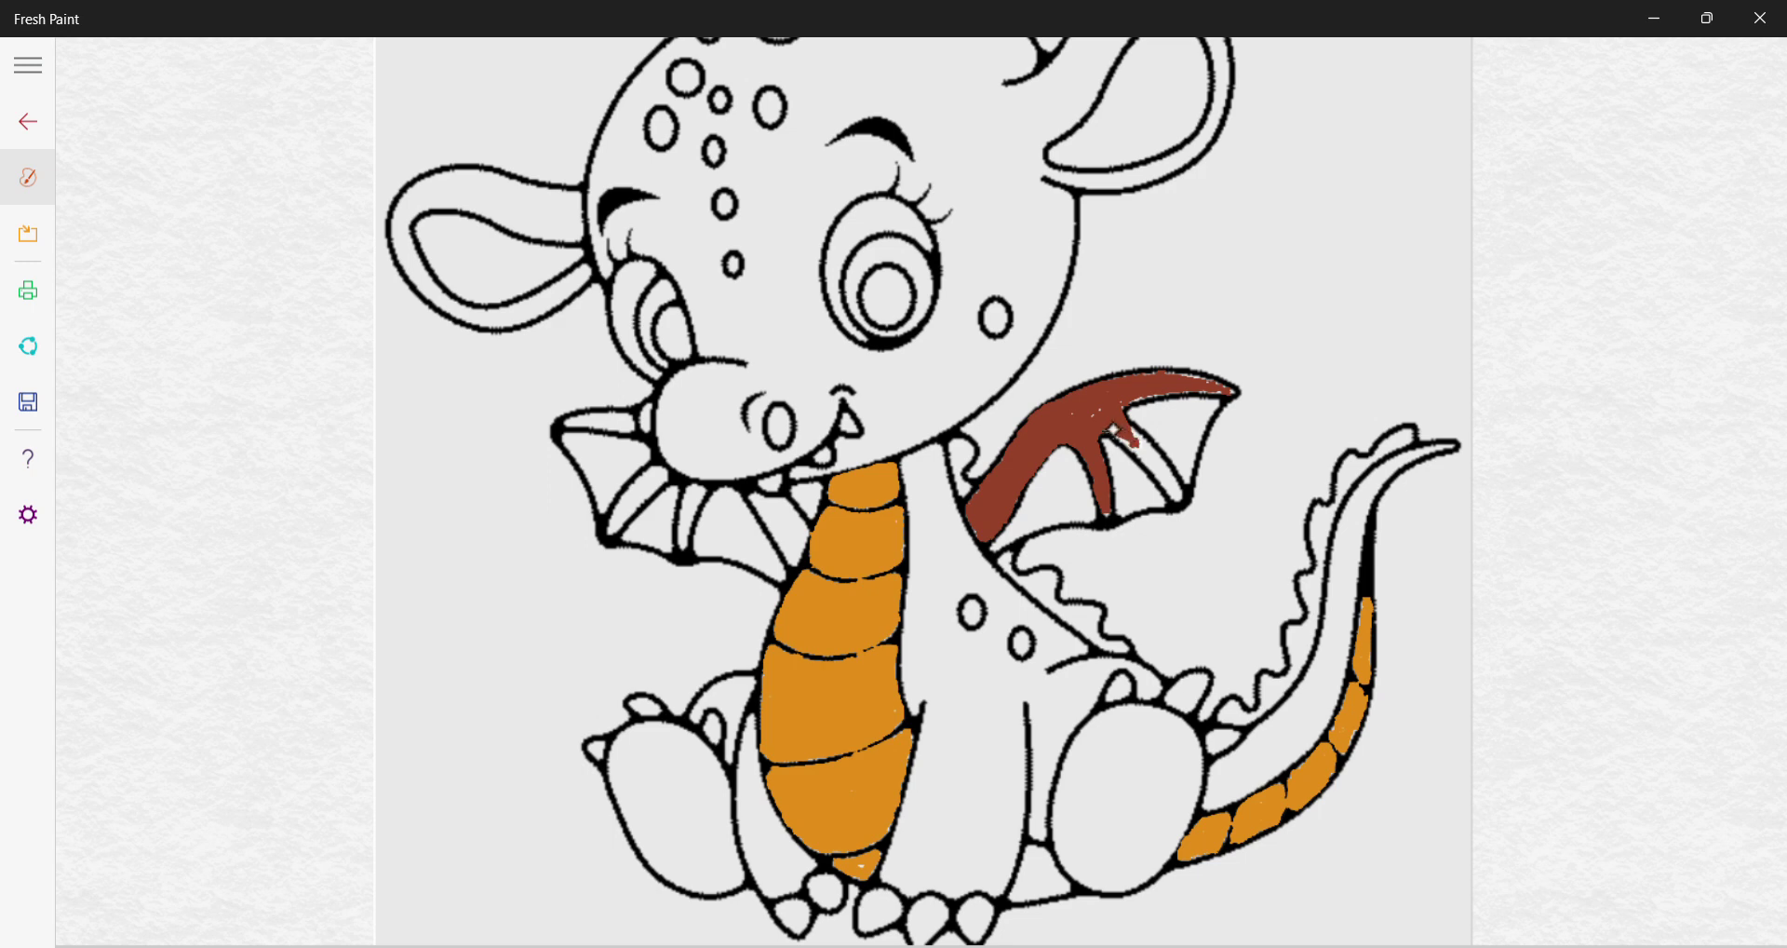
left_click_drag(1115, 429, 1172, 491)
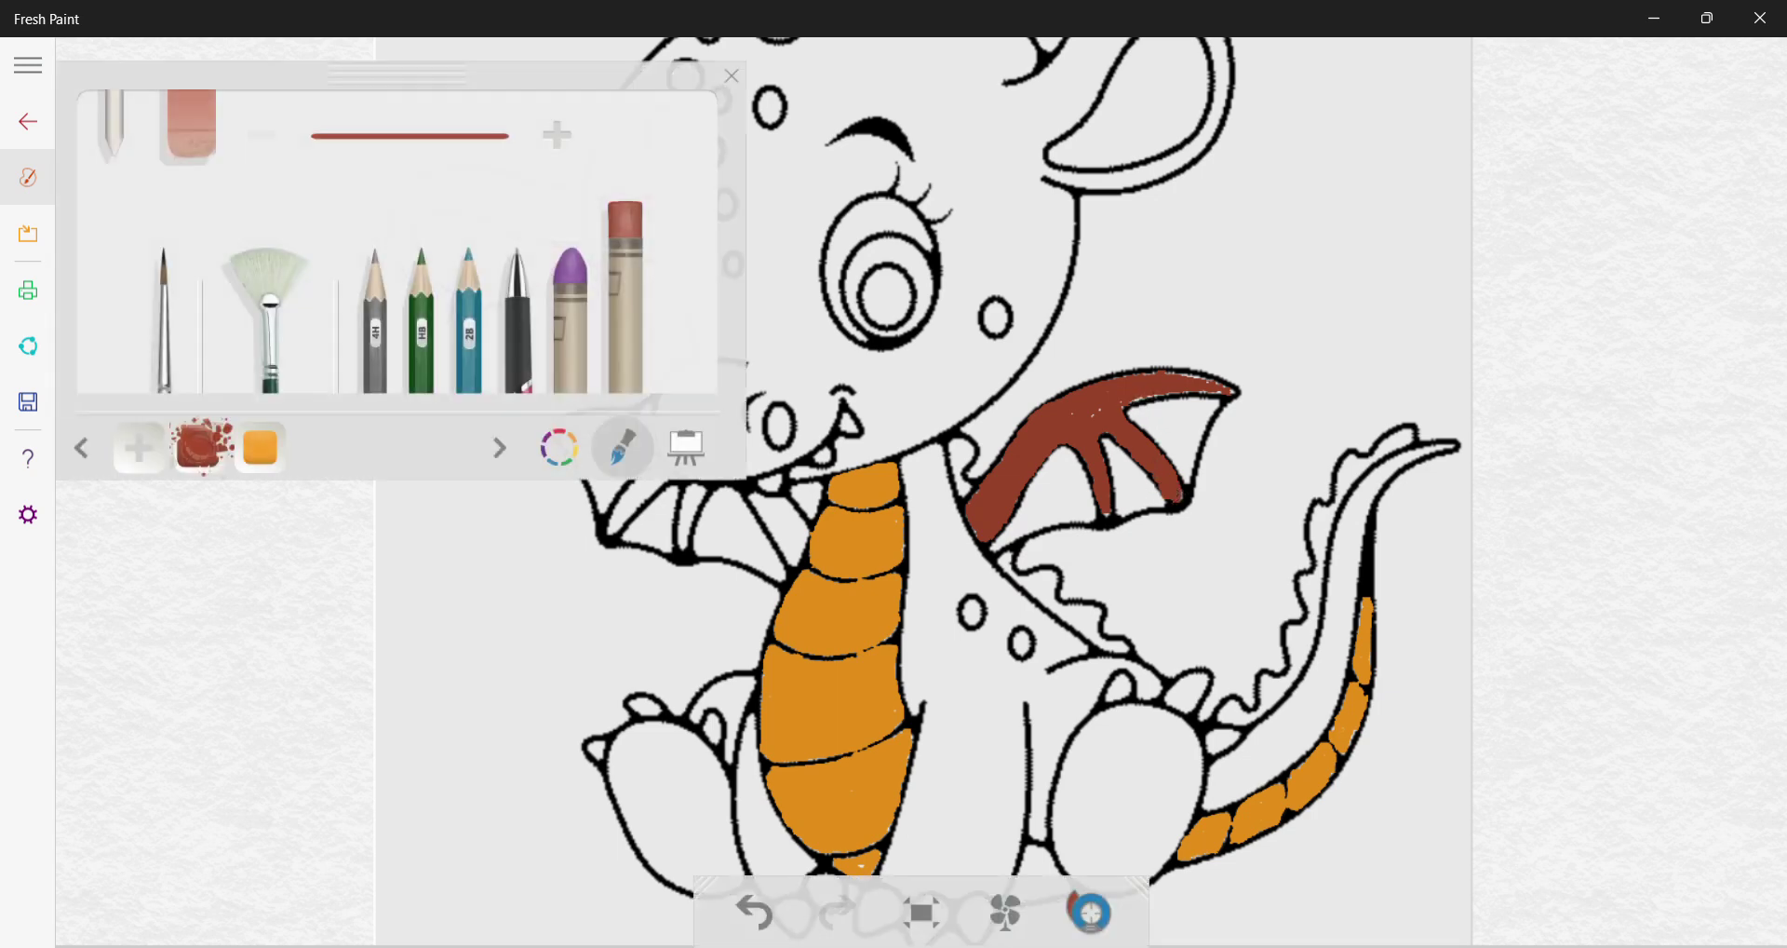
left_click(1174, 387)
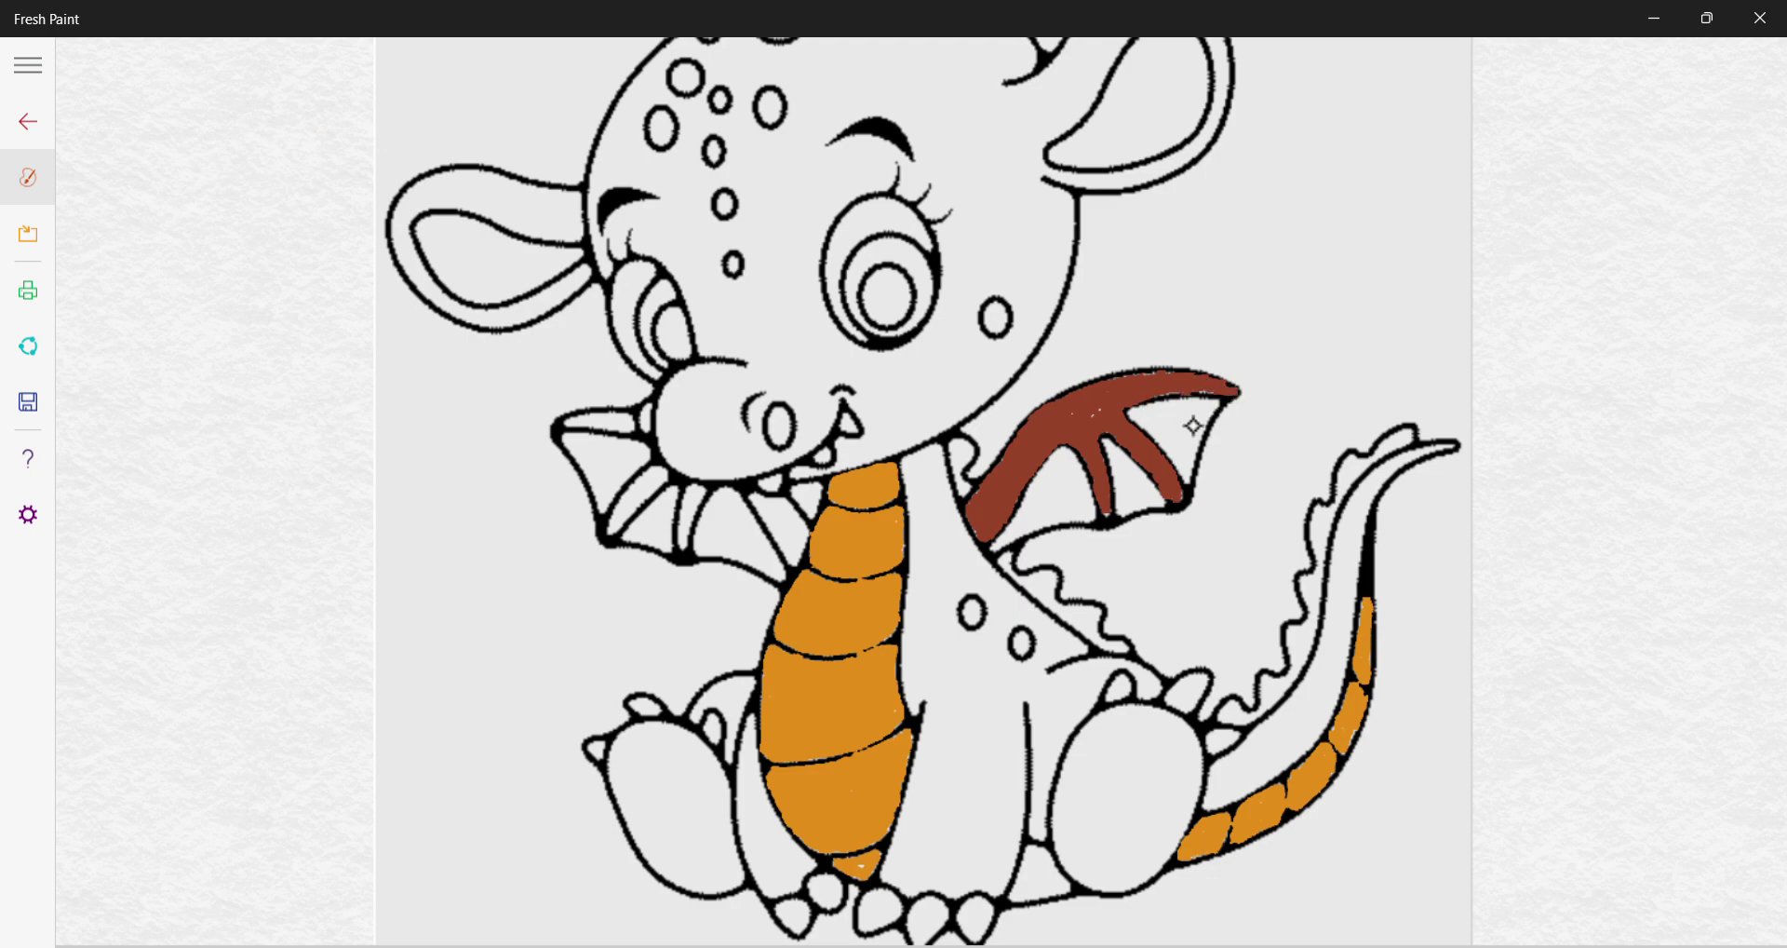
left_click(1108, 518)
left_click_drag(1096, 413, 1076, 410)
left_click(1159, 373)
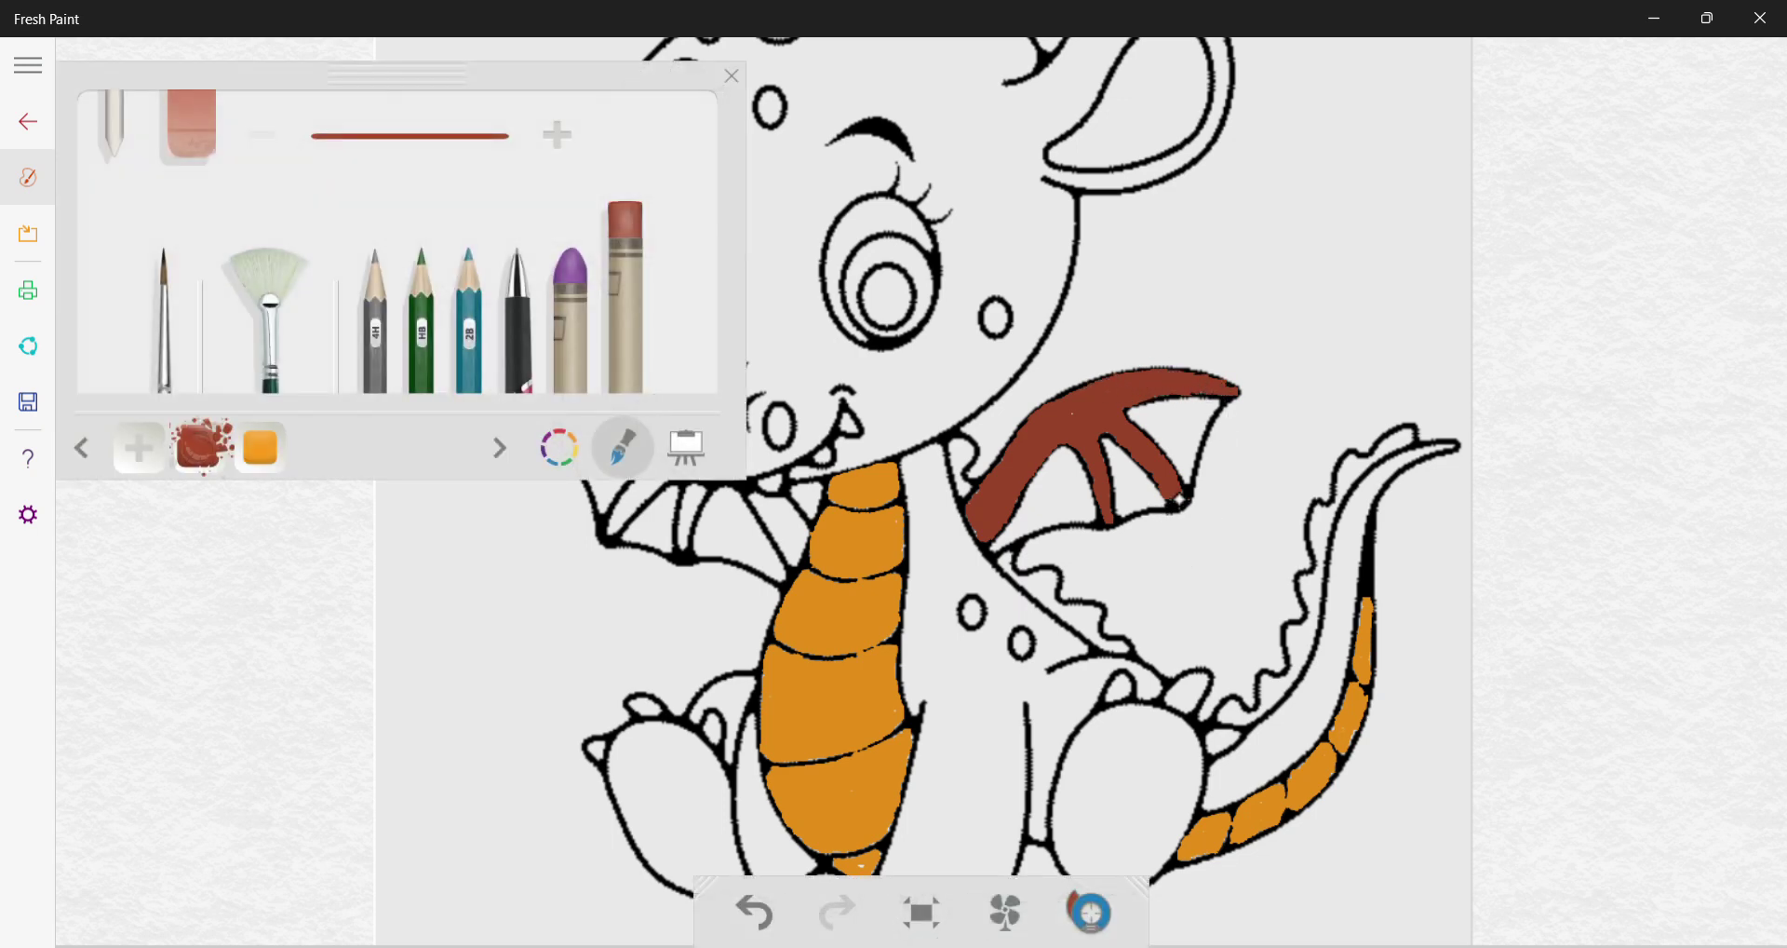
left_click(1181, 497)
left_click_drag(976, 513, 982, 528)
Fill the upper edge and the ribs of the wing behind the snout with reddish brown
mouse_move(619, 518)
left_mouse_down()
mouse_move(661, 477)
mouse_move(620, 511)
mouse_move(660, 470)
mouse_move(695, 492)
mouse_move(684, 510)
mouse_move(685, 536)
left_mouse_up()
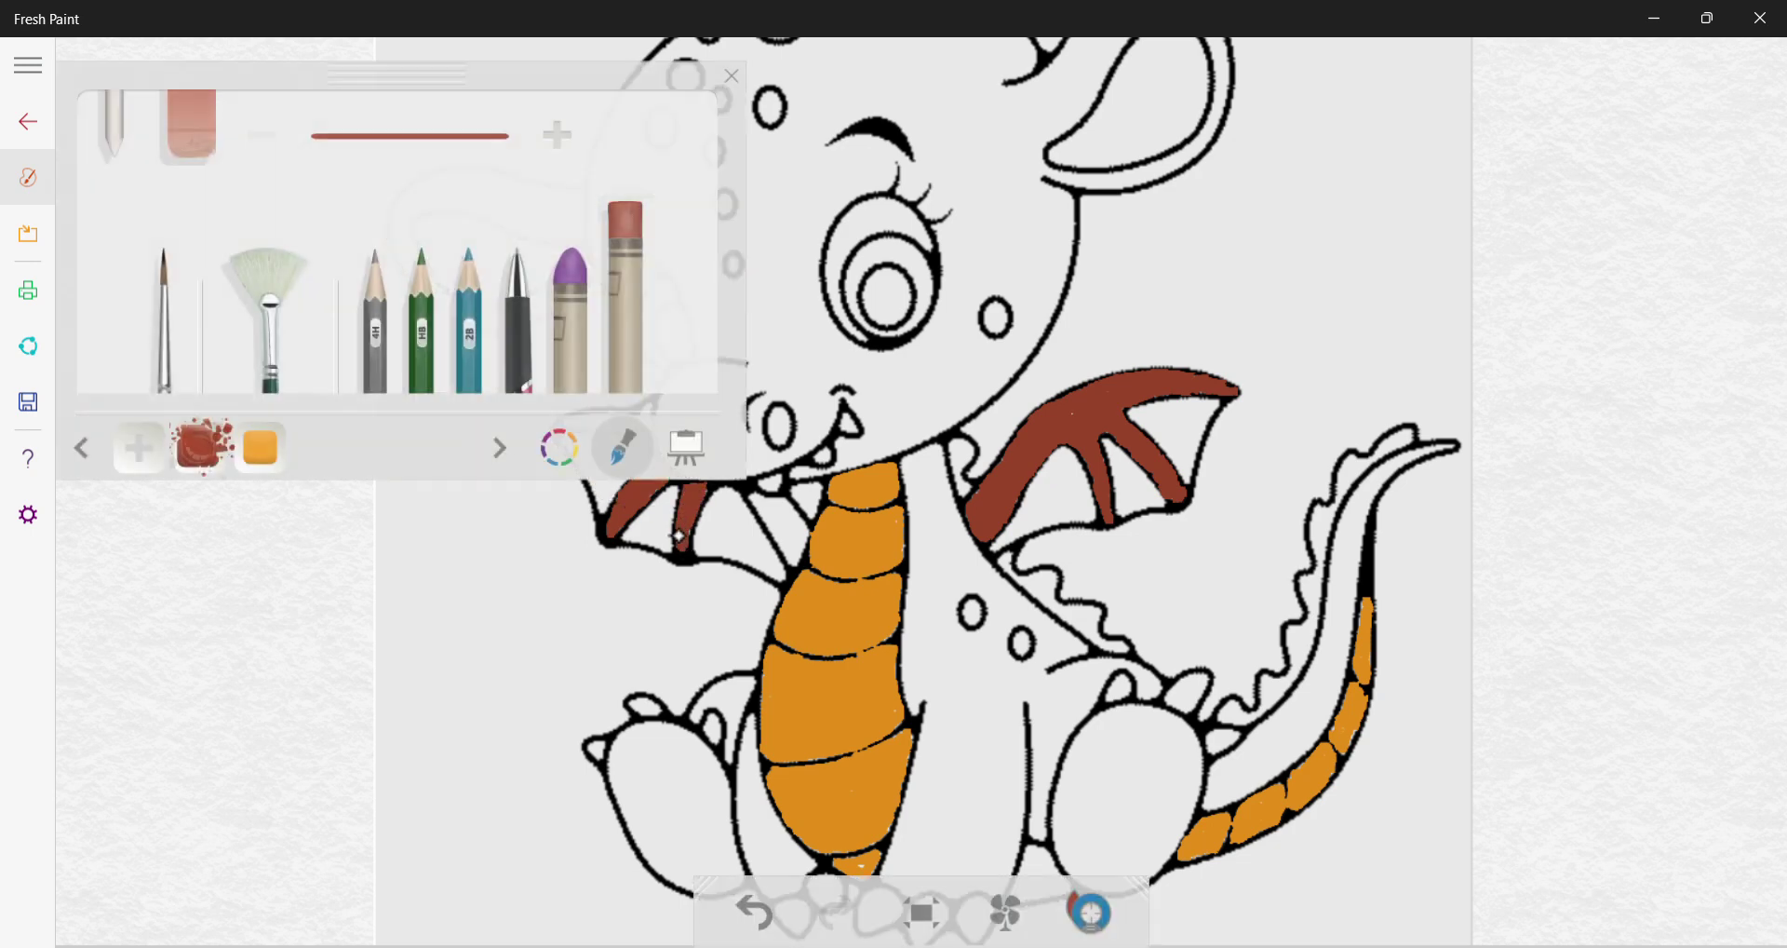
left_click(605, 488)
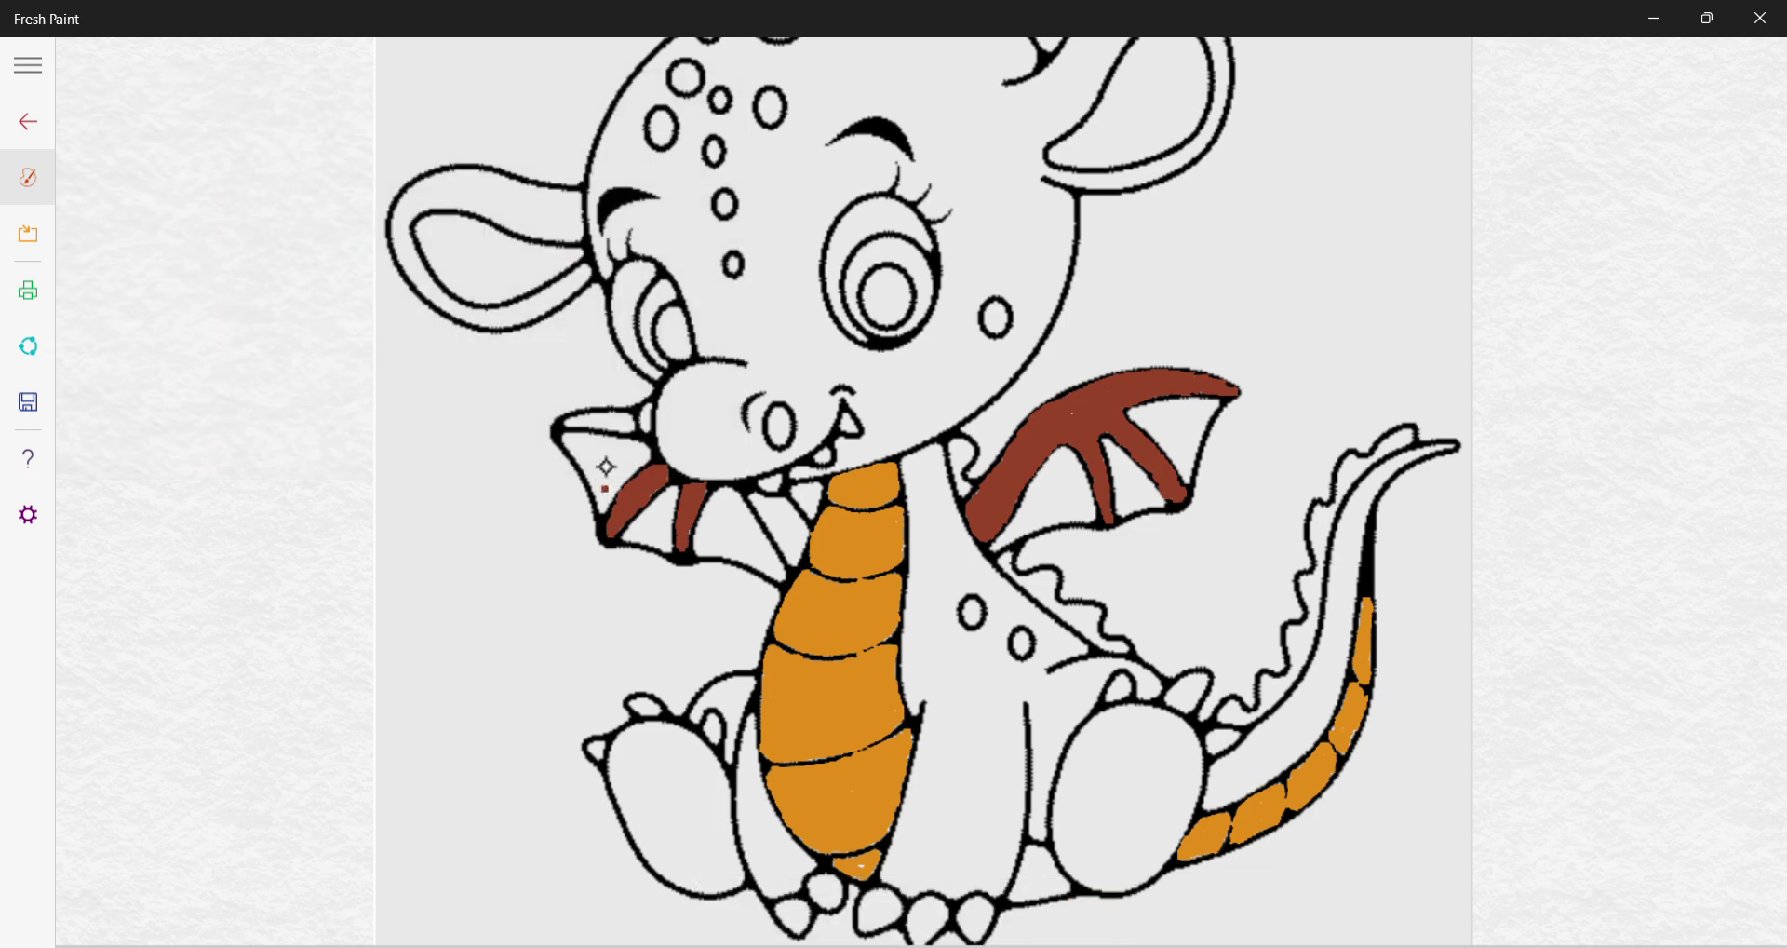
mouse_move(457, 110)
left_mouse_down()
mouse_move(438, 159)
mouse_move(981, 358)
mouse_move(1268, 144)
mouse_move(1267, 124)
left_mouse_up()
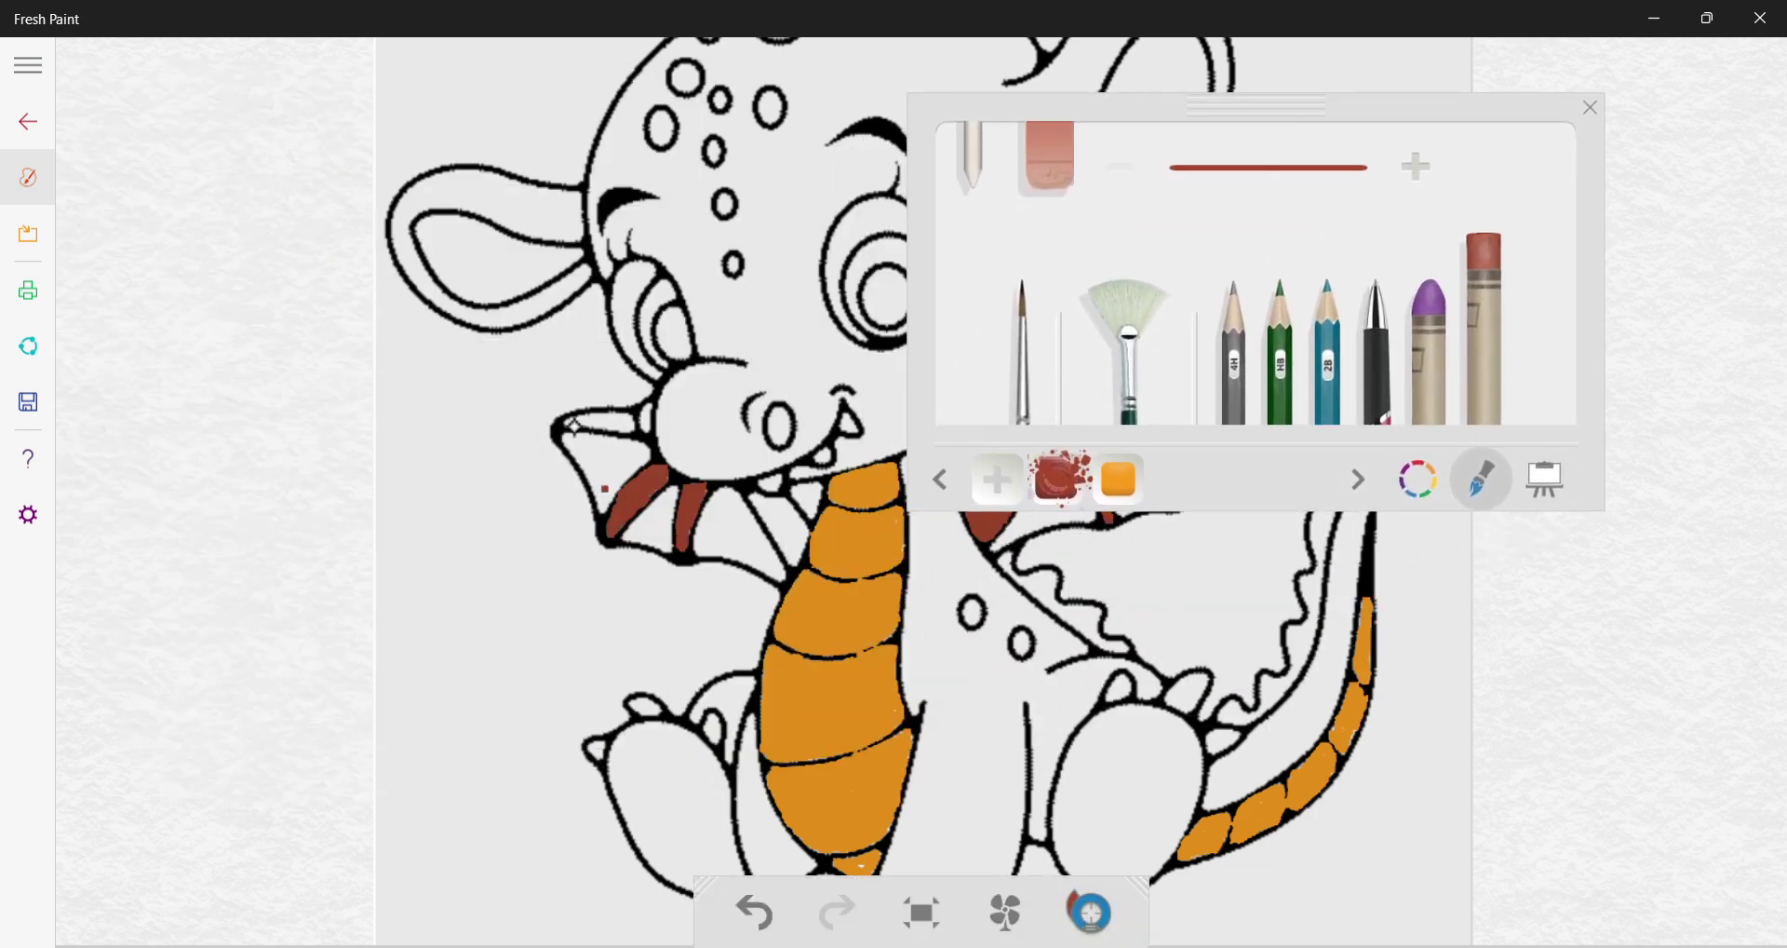
left_click_drag(567, 419, 587, 417)
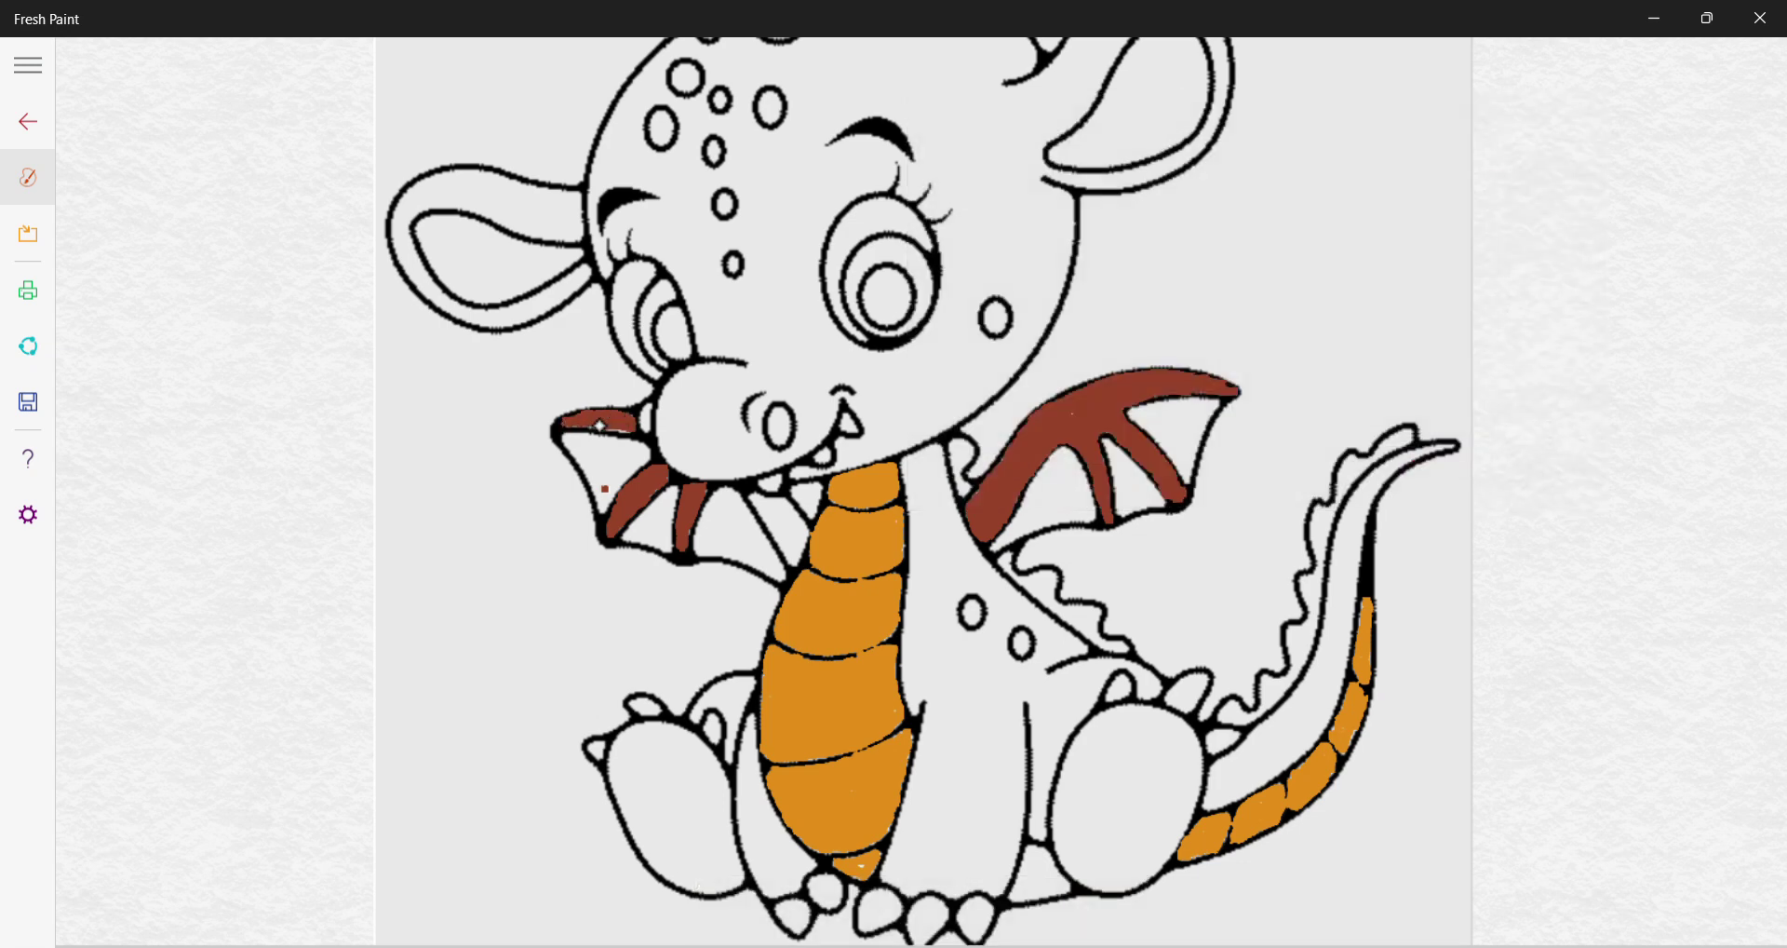
left_click_drag(572, 424, 601, 416)
left_click_drag(749, 492, 783, 518)
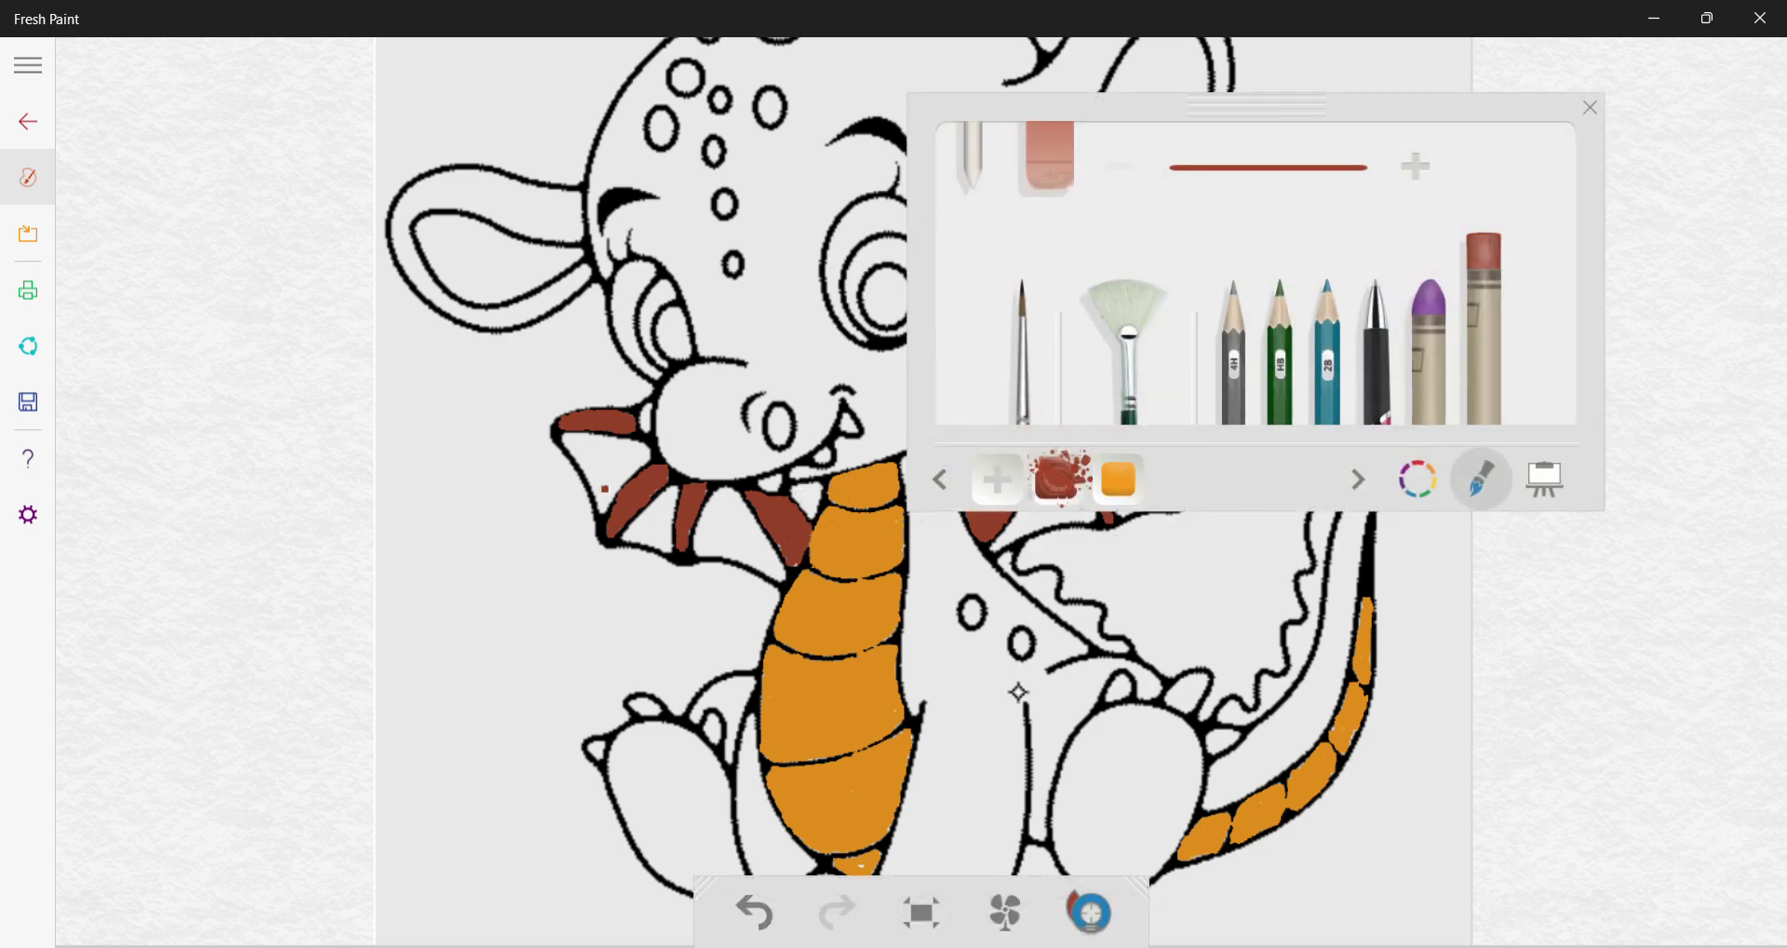
Switch the paint colour to medium grey and fill the three claws on the hind foot farthest from the tail
mouse_move(1206, 114)
left_mouse_down()
mouse_move(685, 59)
mouse_move(351, 96)
mouse_move(373, 91)
left_mouse_up()
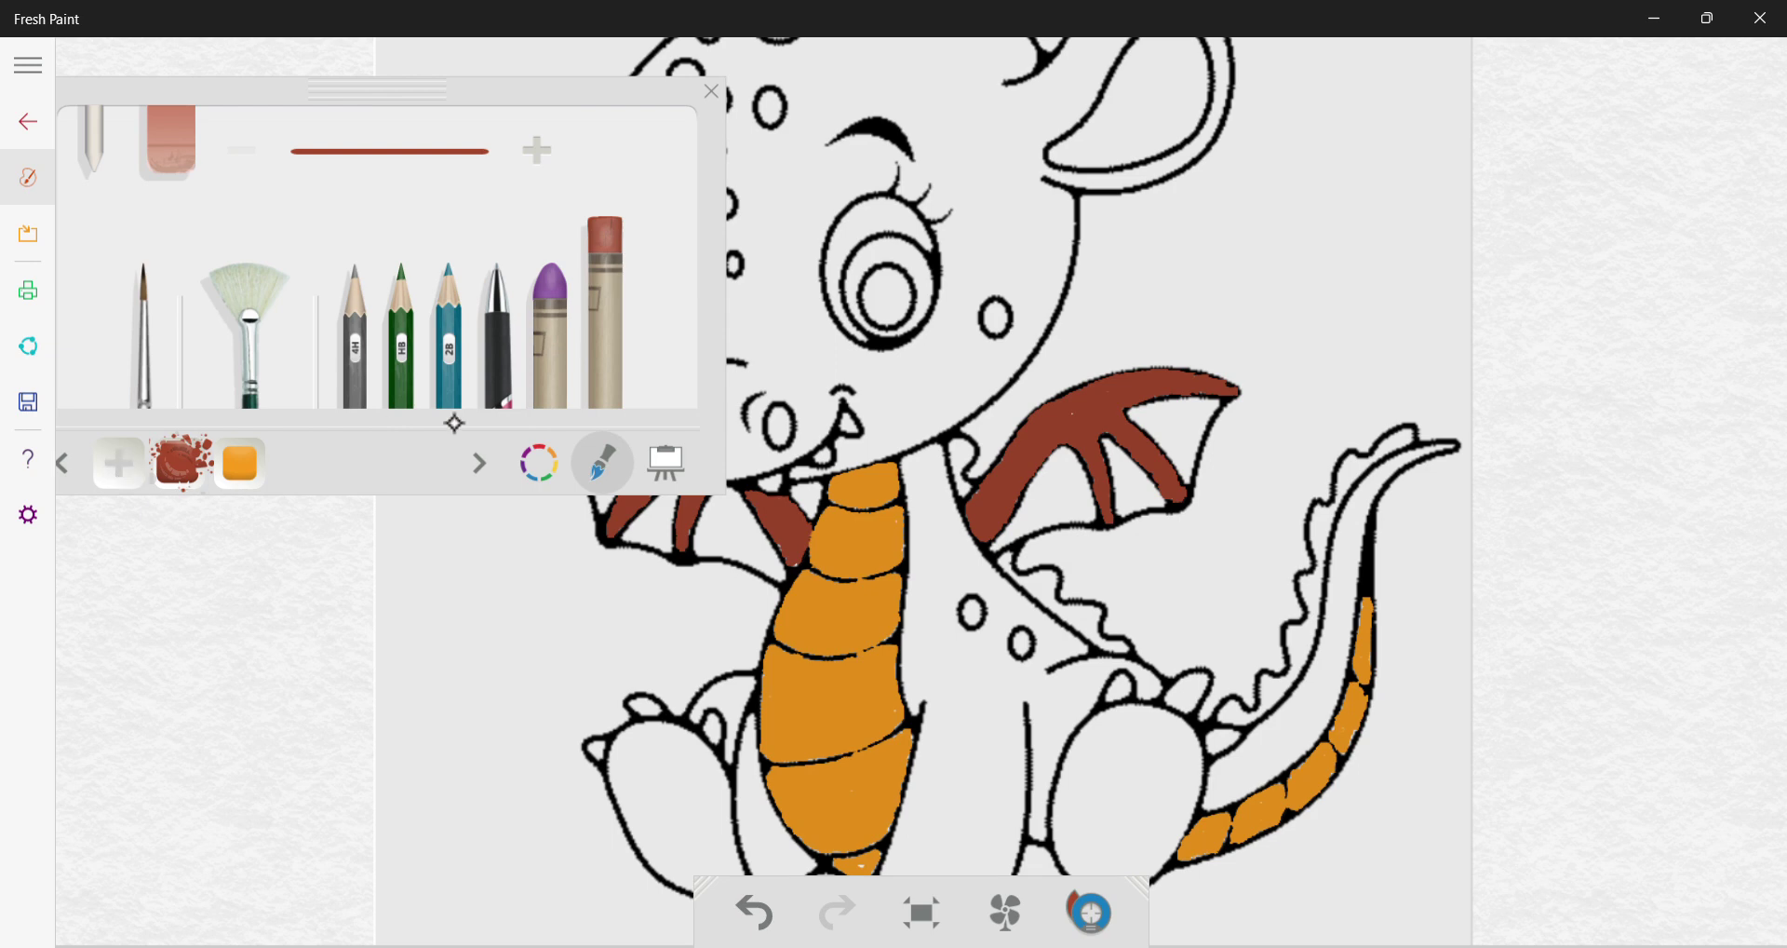
left_click(540, 466)
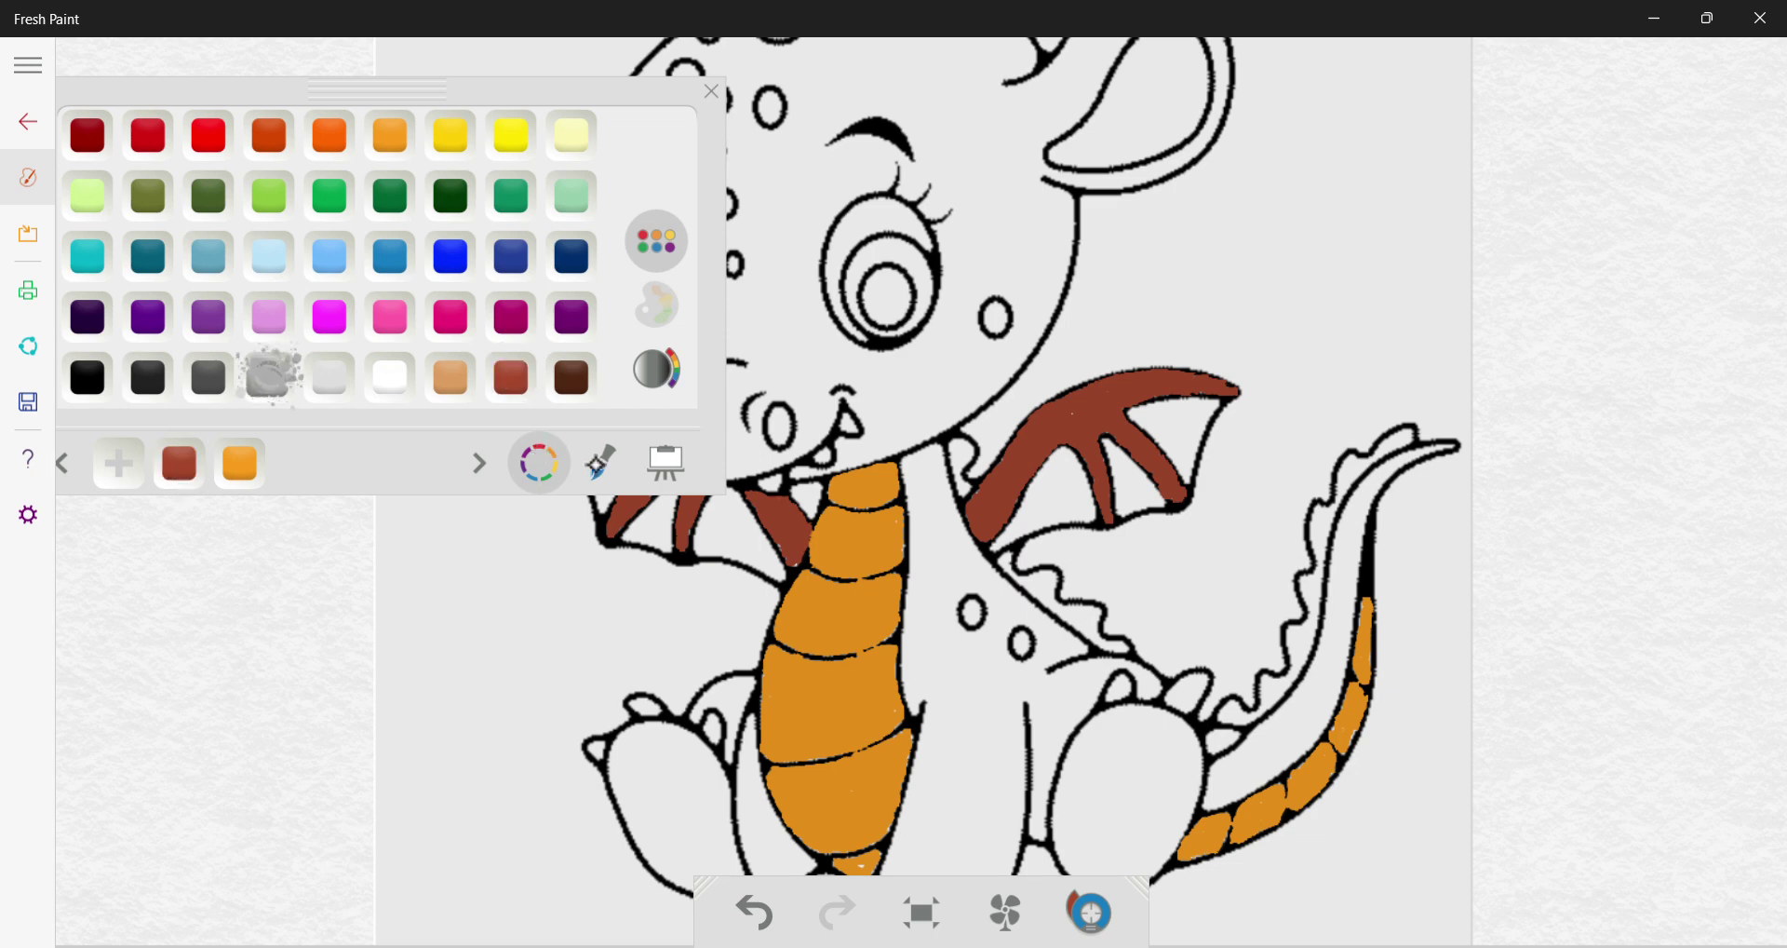
left_click(600, 463)
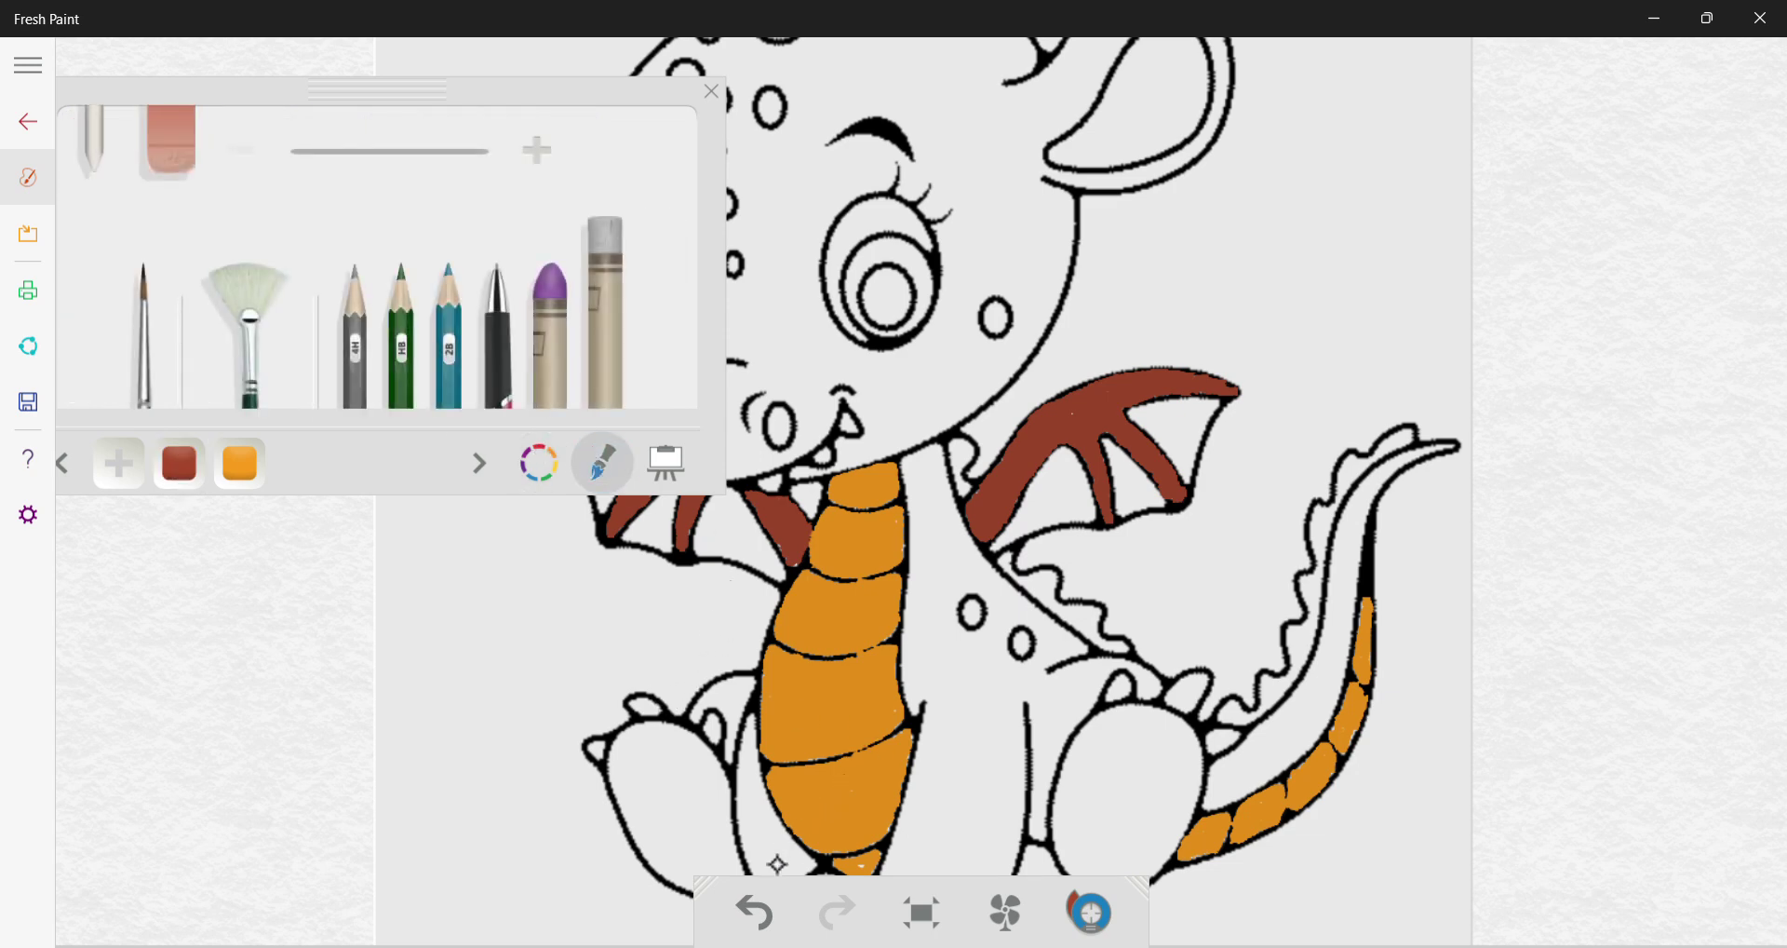
scroll(939, 809, "up", 3)
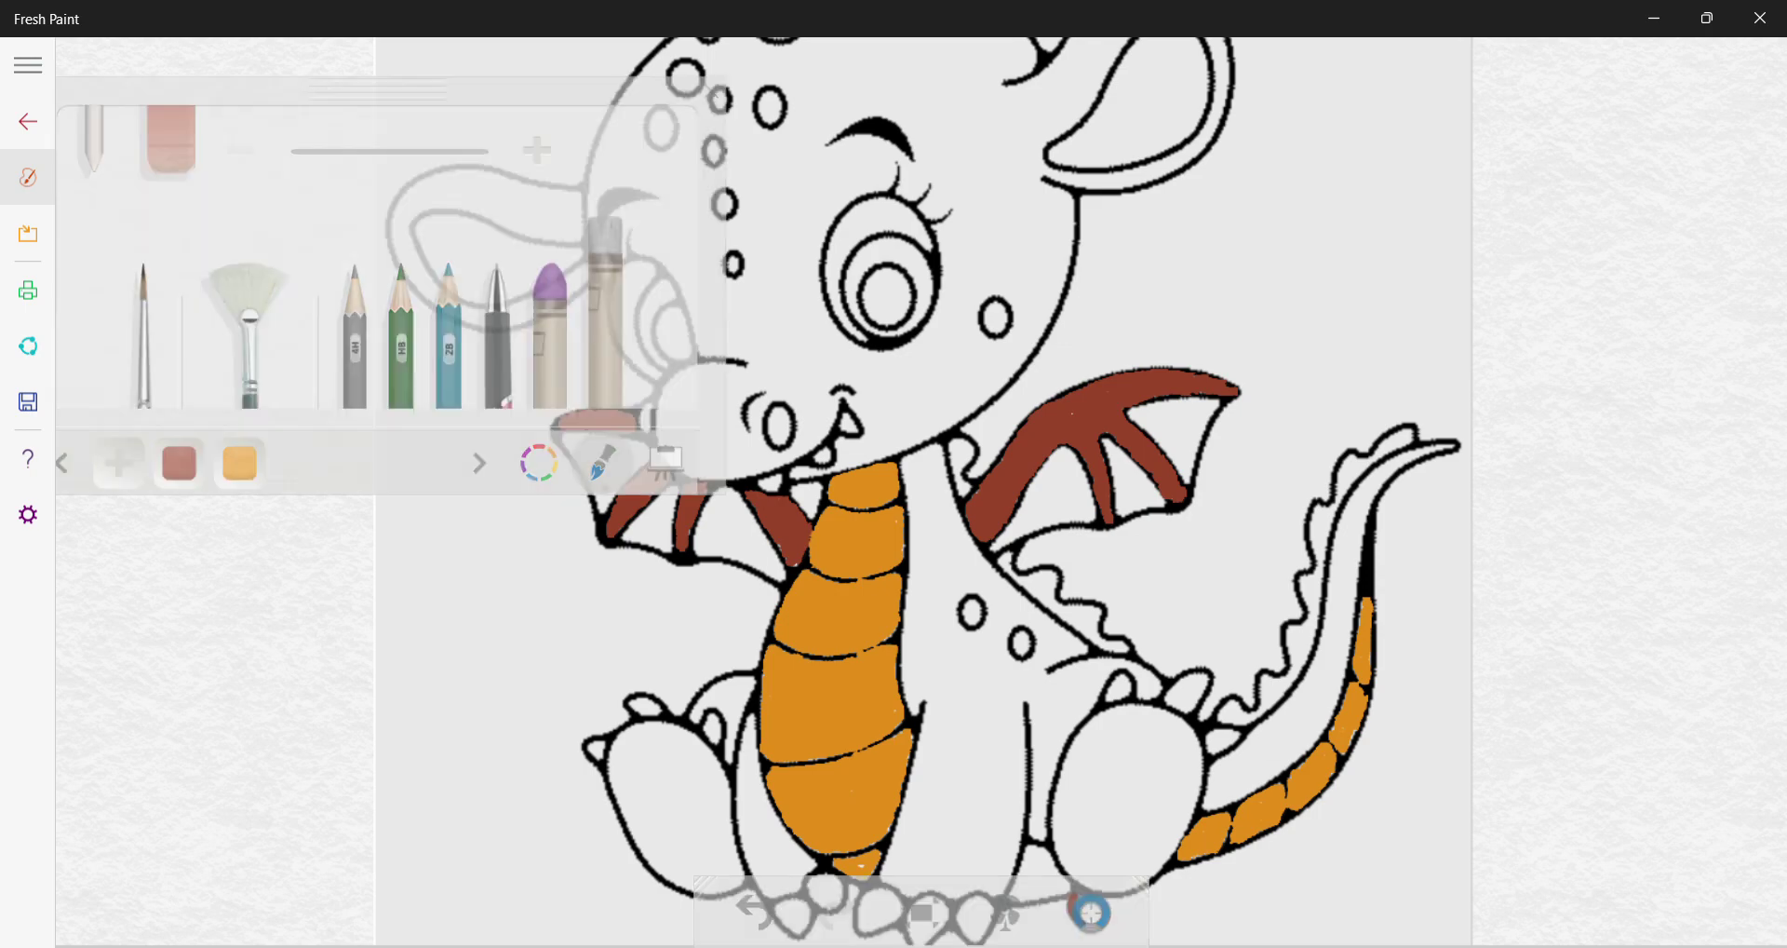
scroll(940, 809, "up", 3)
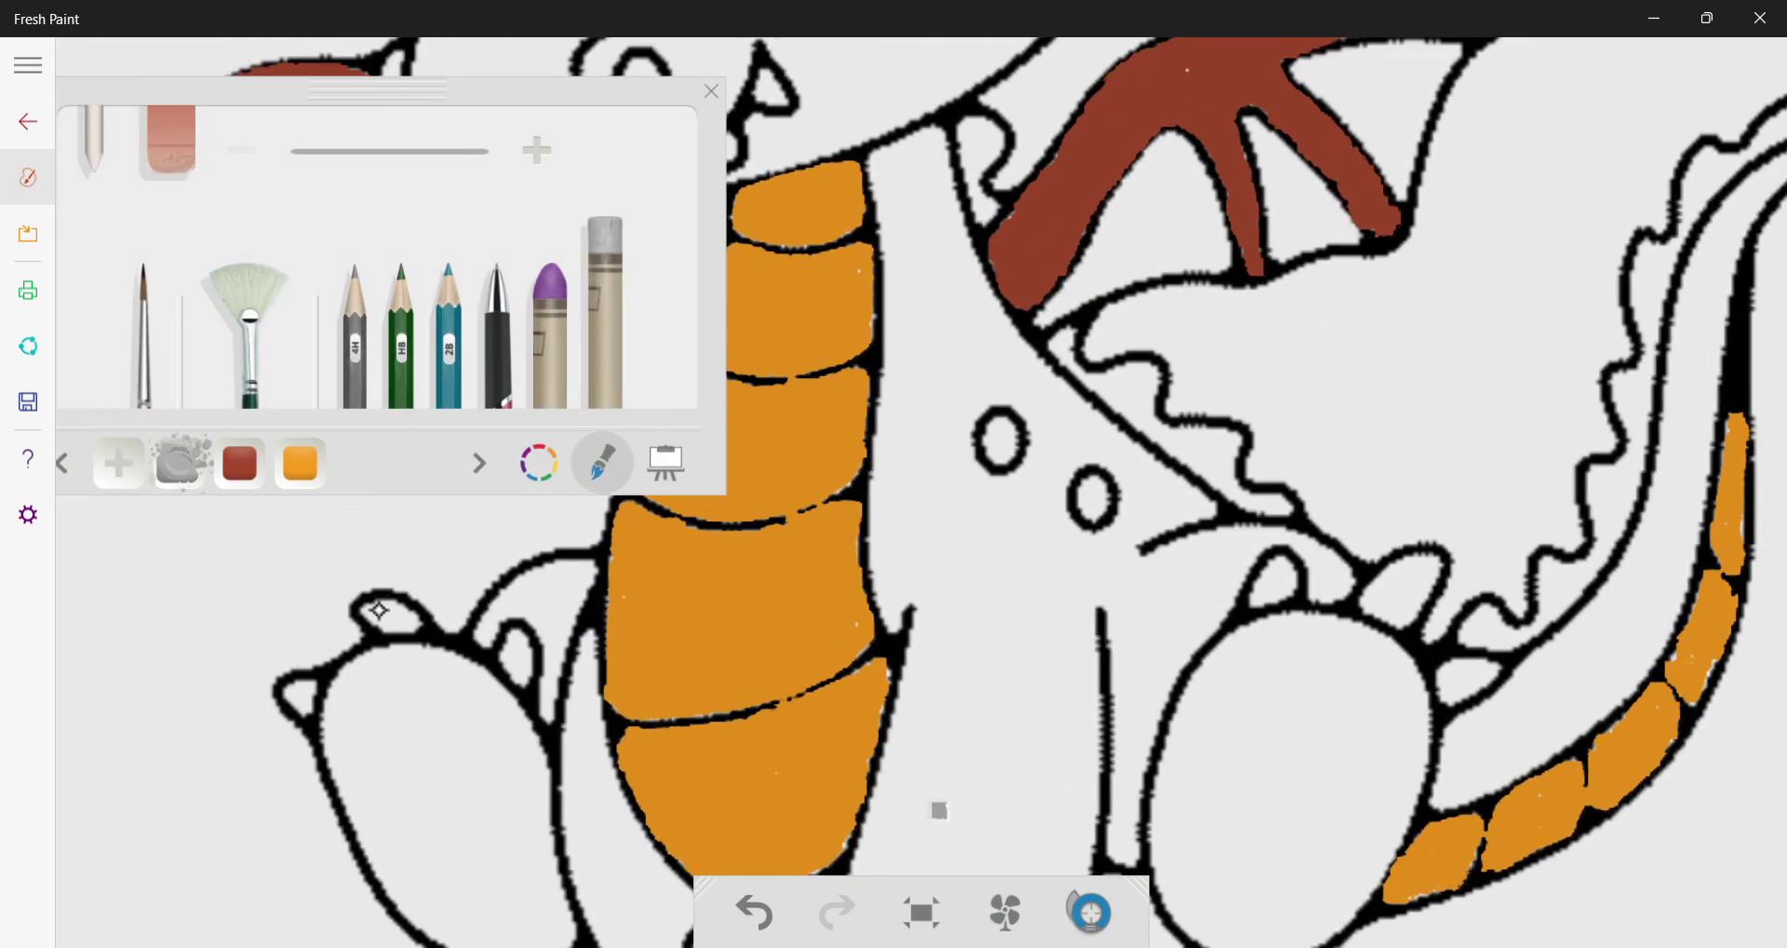
left_click(377, 609)
mouse_move(379, 611)
left_mouse_down()
mouse_move(405, 618)
mouse_move(392, 628)
left_mouse_up()
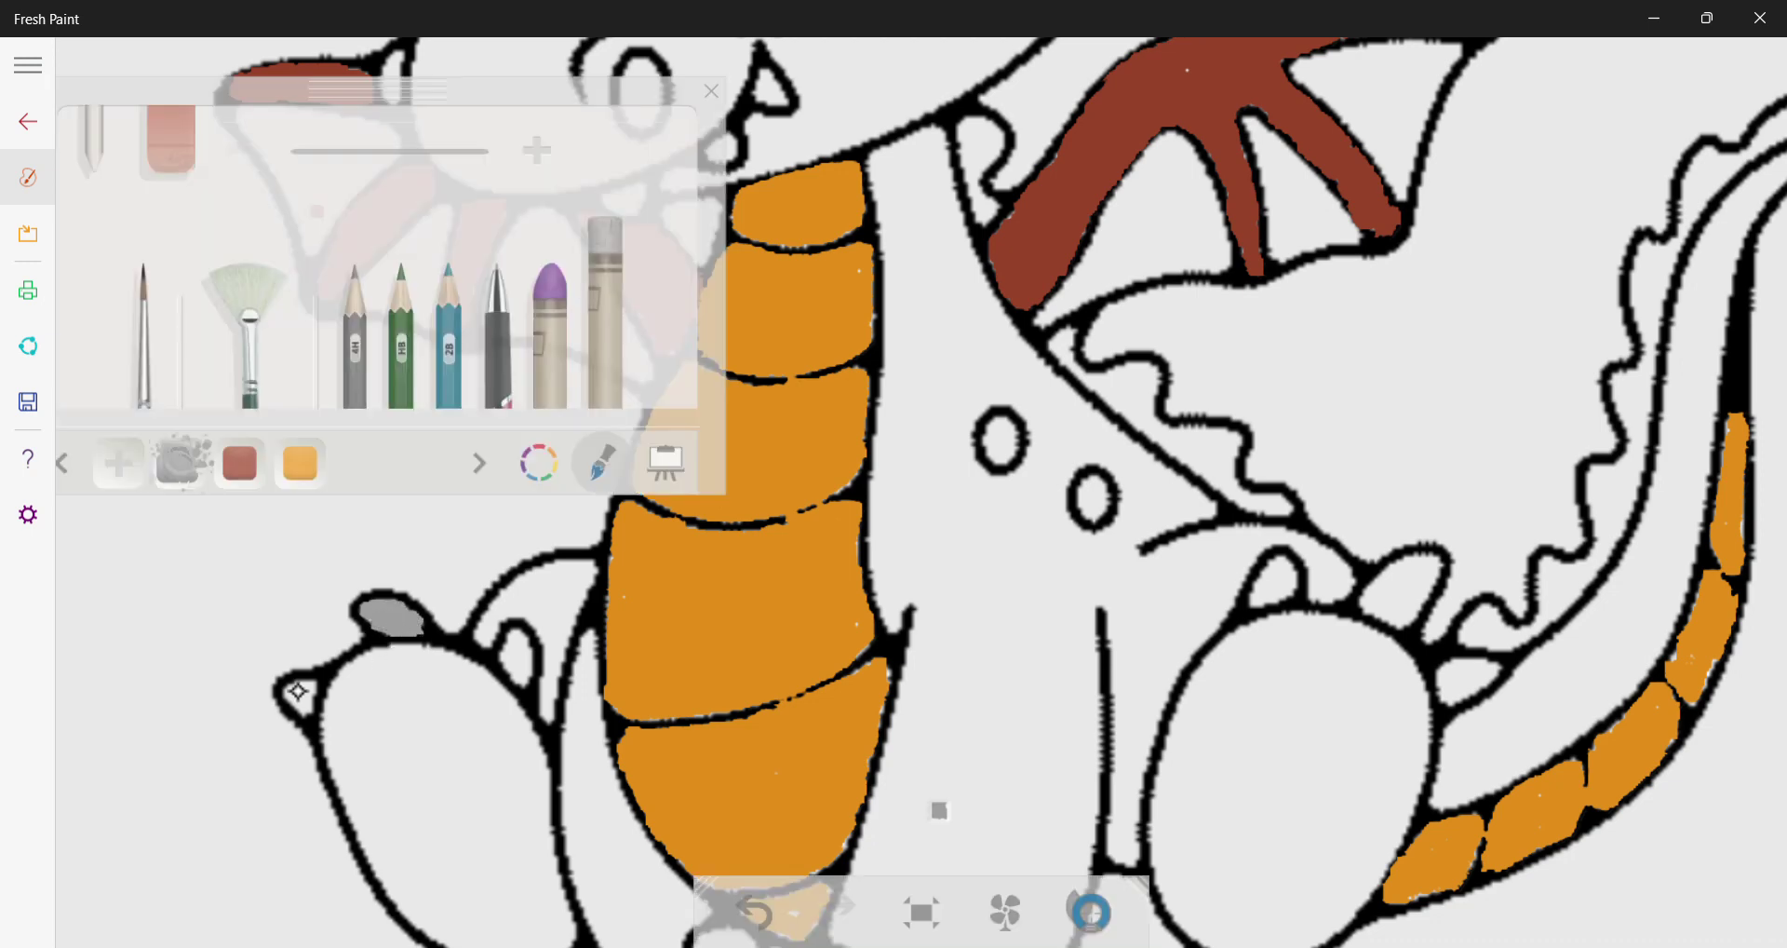
mouse_move(296, 687)
left_mouse_down()
mouse_move(309, 713)
mouse_move(310, 685)
left_mouse_up()
mouse_move(517, 637)
left_mouse_down()
mouse_move(507, 663)
mouse_move(514, 682)
mouse_move(523, 642)
mouse_move(525, 676)
left_mouse_up()
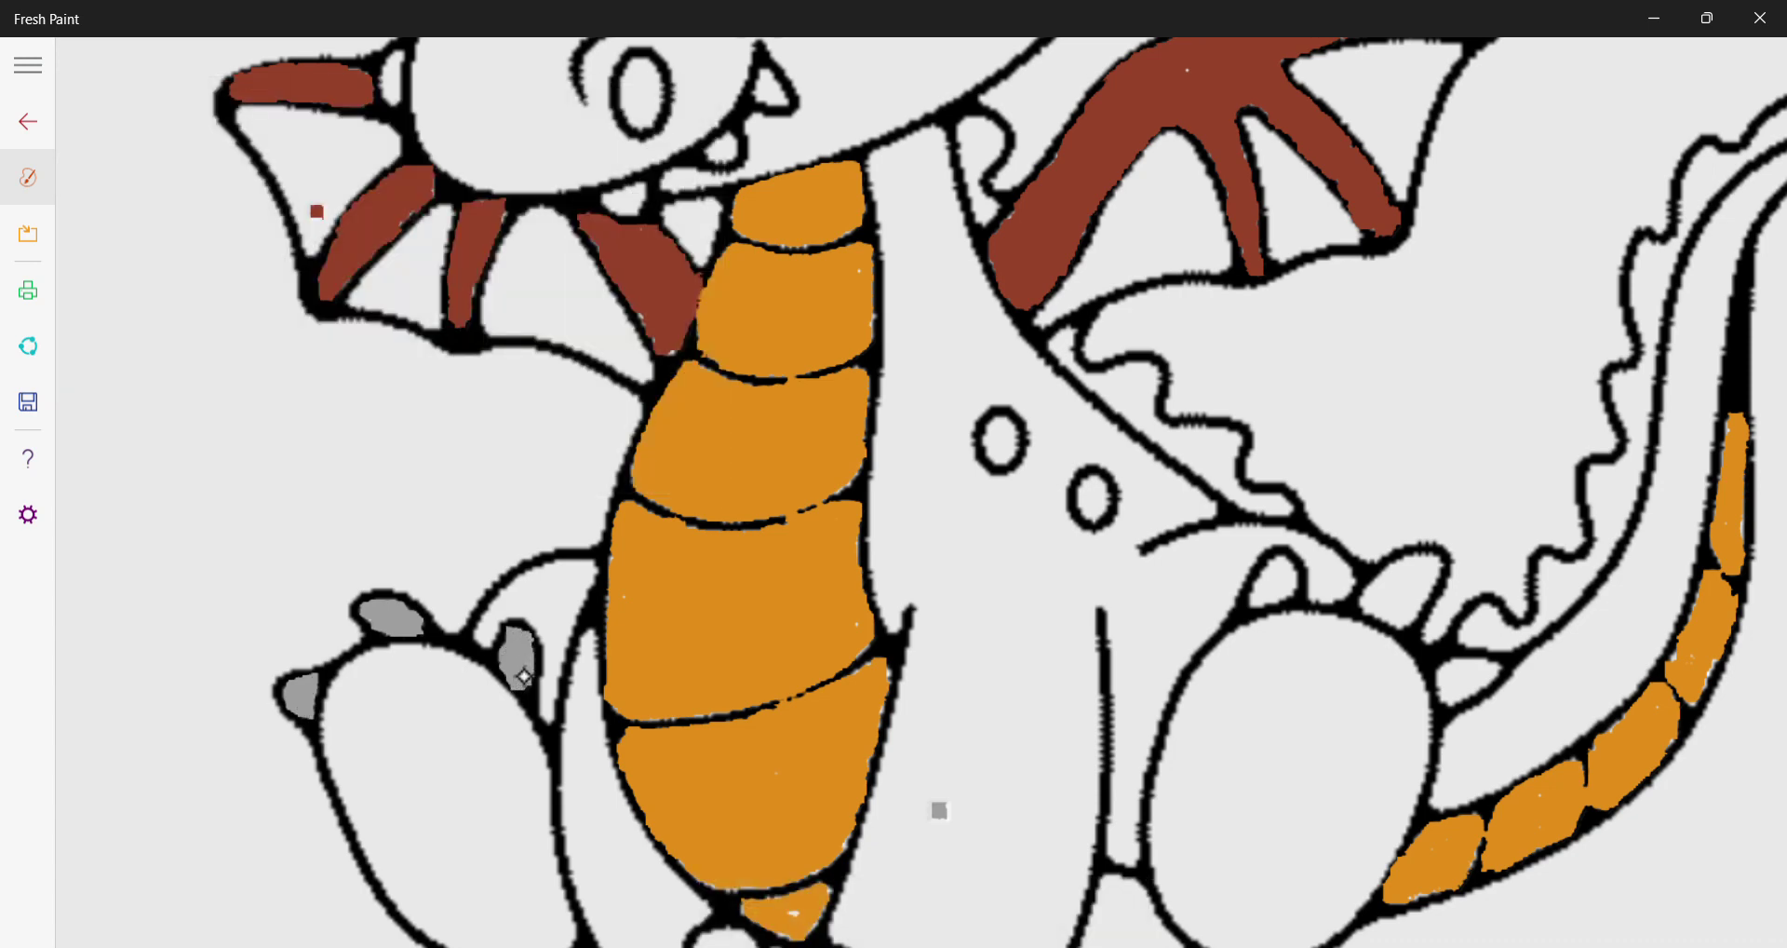
Fill the three claws on the hind foot nearest the tail with medium grey
mouse_move(1261, 559)
left_mouse_down()
mouse_move(1283, 564)
mouse_move(1252, 596)
mouse_move(1285, 591)
left_mouse_up()
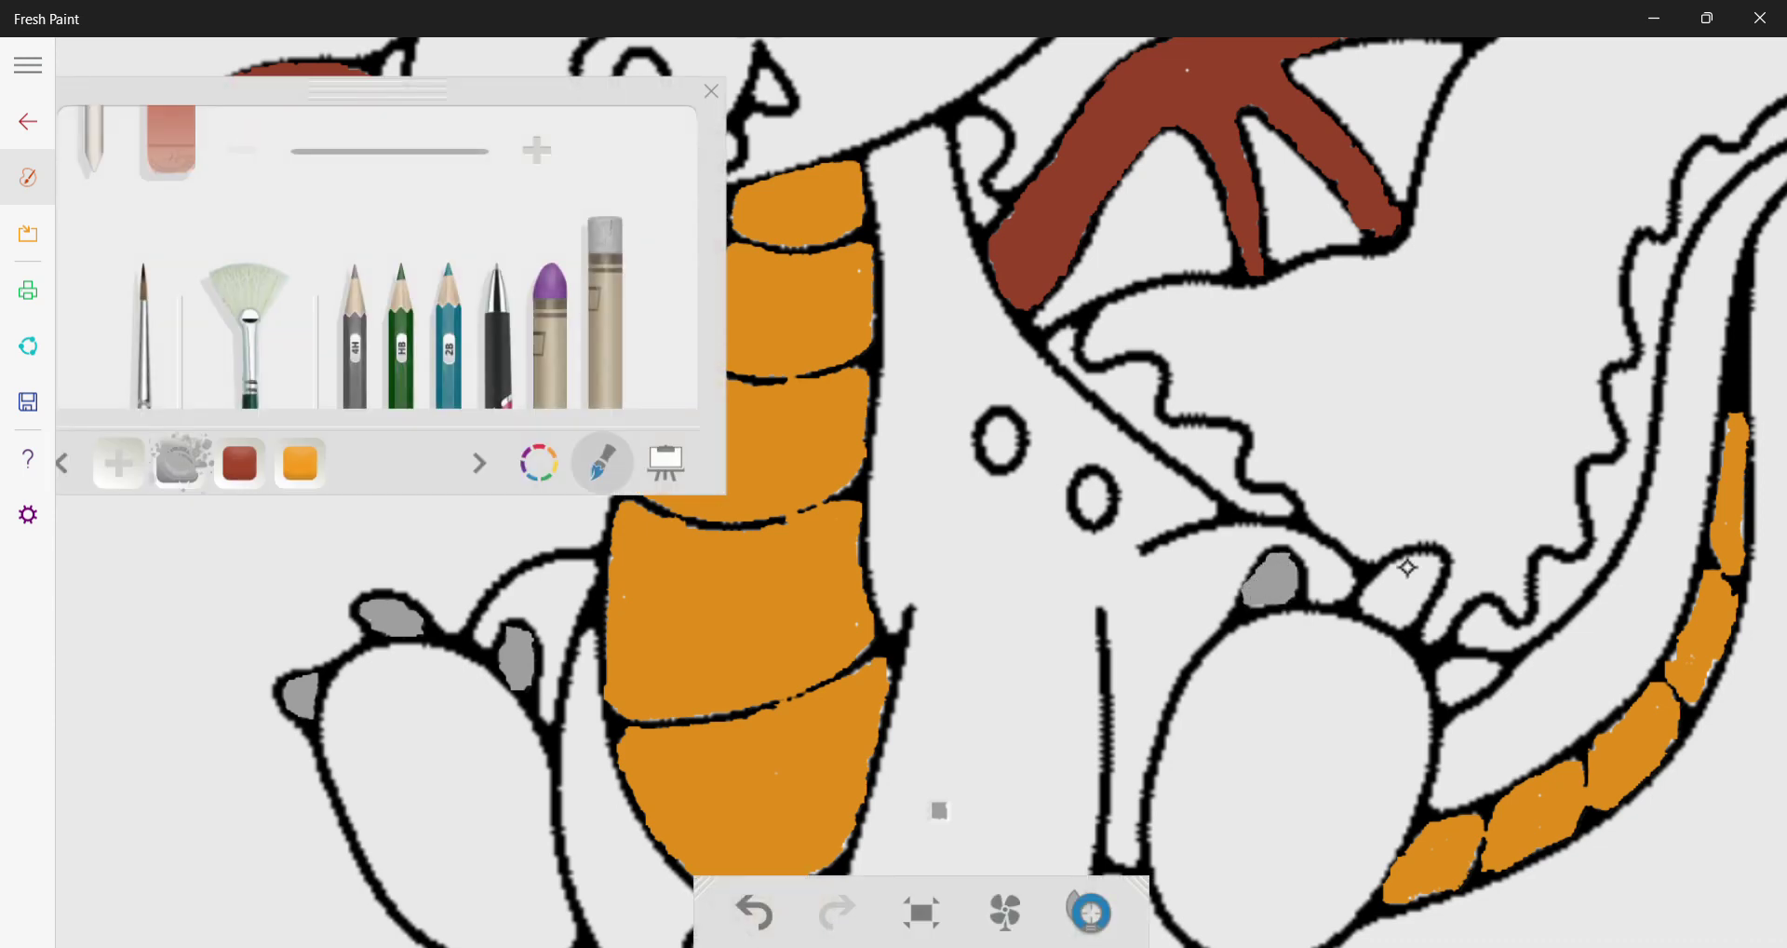
mouse_move(1400, 568)
left_mouse_down()
mouse_move(1369, 604)
mouse_move(1388, 585)
mouse_move(1370, 606)
mouse_move(1397, 624)
mouse_move(1437, 566)
mouse_move(1407, 564)
mouse_move(1383, 600)
mouse_move(1420, 567)
mouse_move(1385, 607)
left_mouse_up()
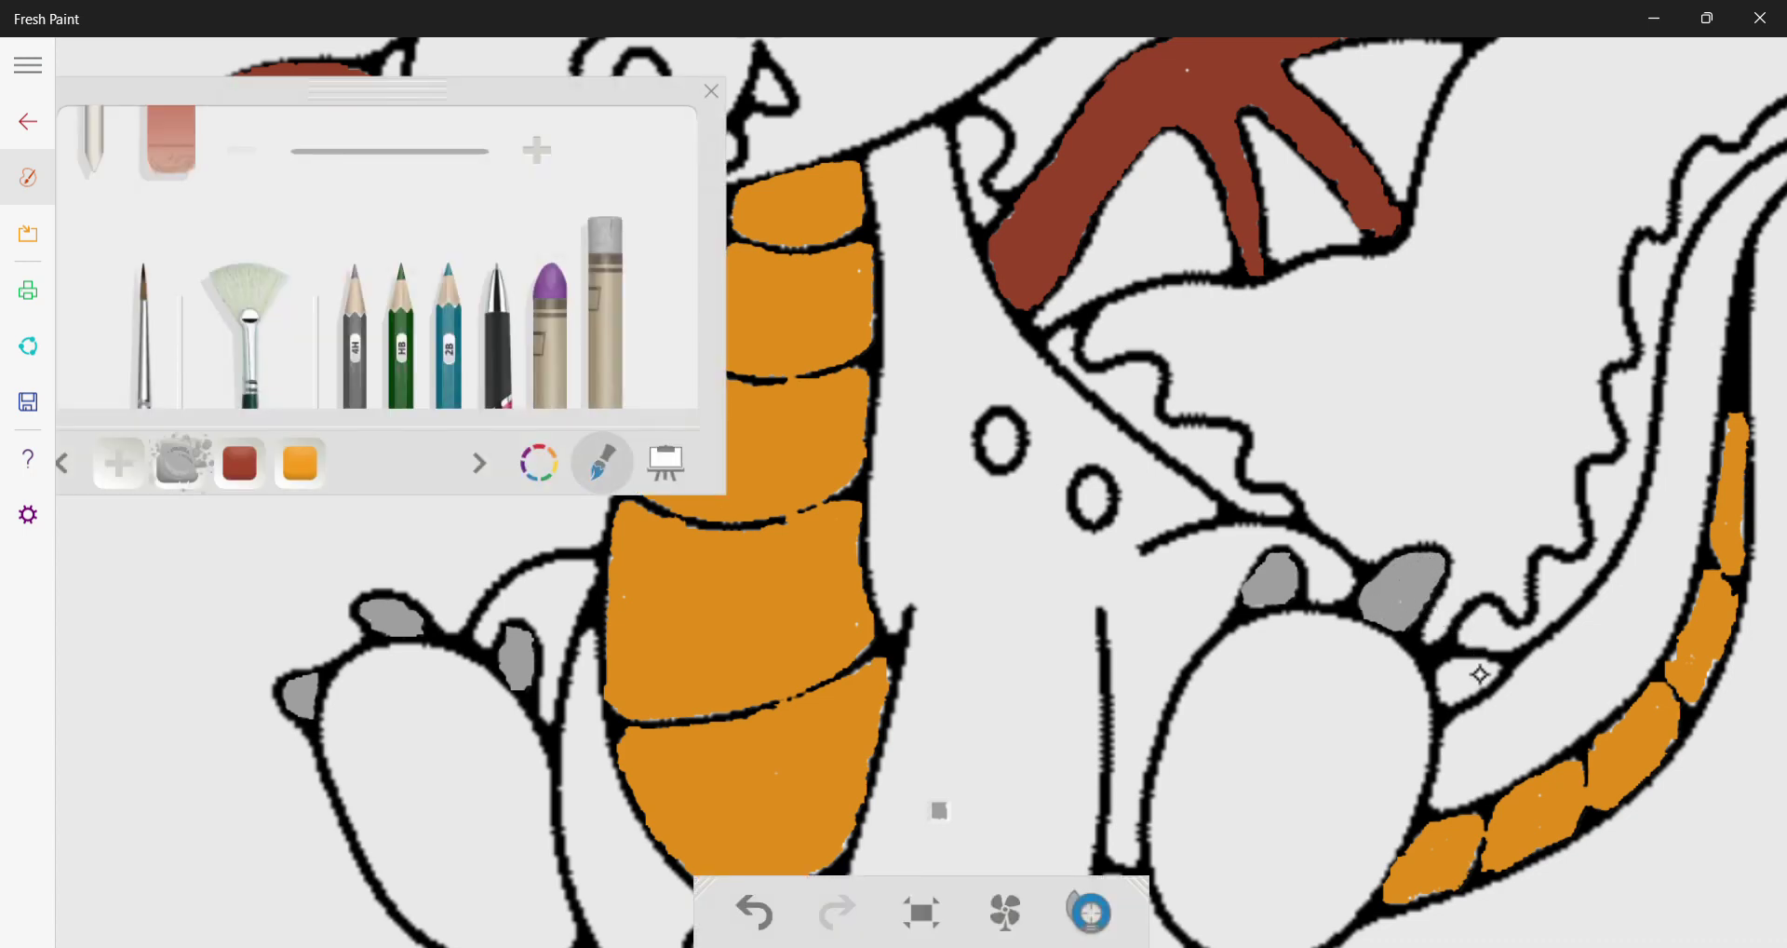
mouse_move(1457, 666)
left_mouse_down()
mouse_move(1445, 693)
mouse_move(1487, 675)
mouse_move(1463, 670)
mouse_move(1457, 693)
mouse_move(1410, 672)
left_mouse_up()
left_click_drag(1275, 598, 1273, 568)
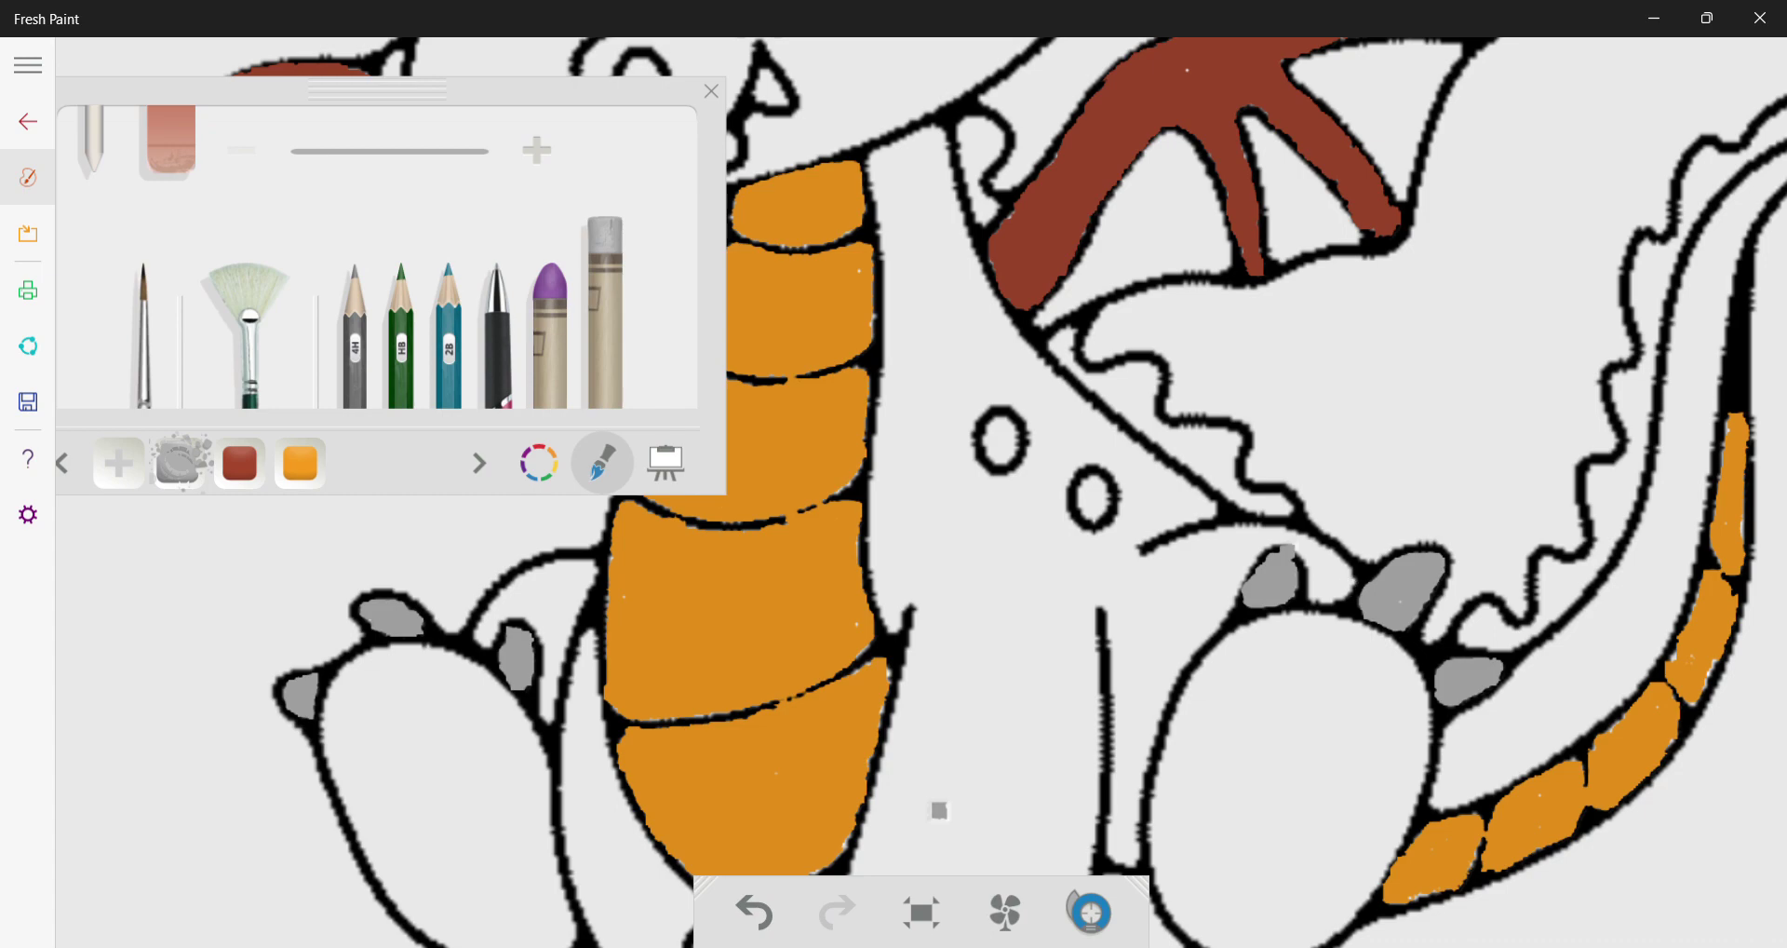
Move the undo toolbar clear of the front feet and fill their five claws with medium grey
scroll(939, 810, "down", 2)
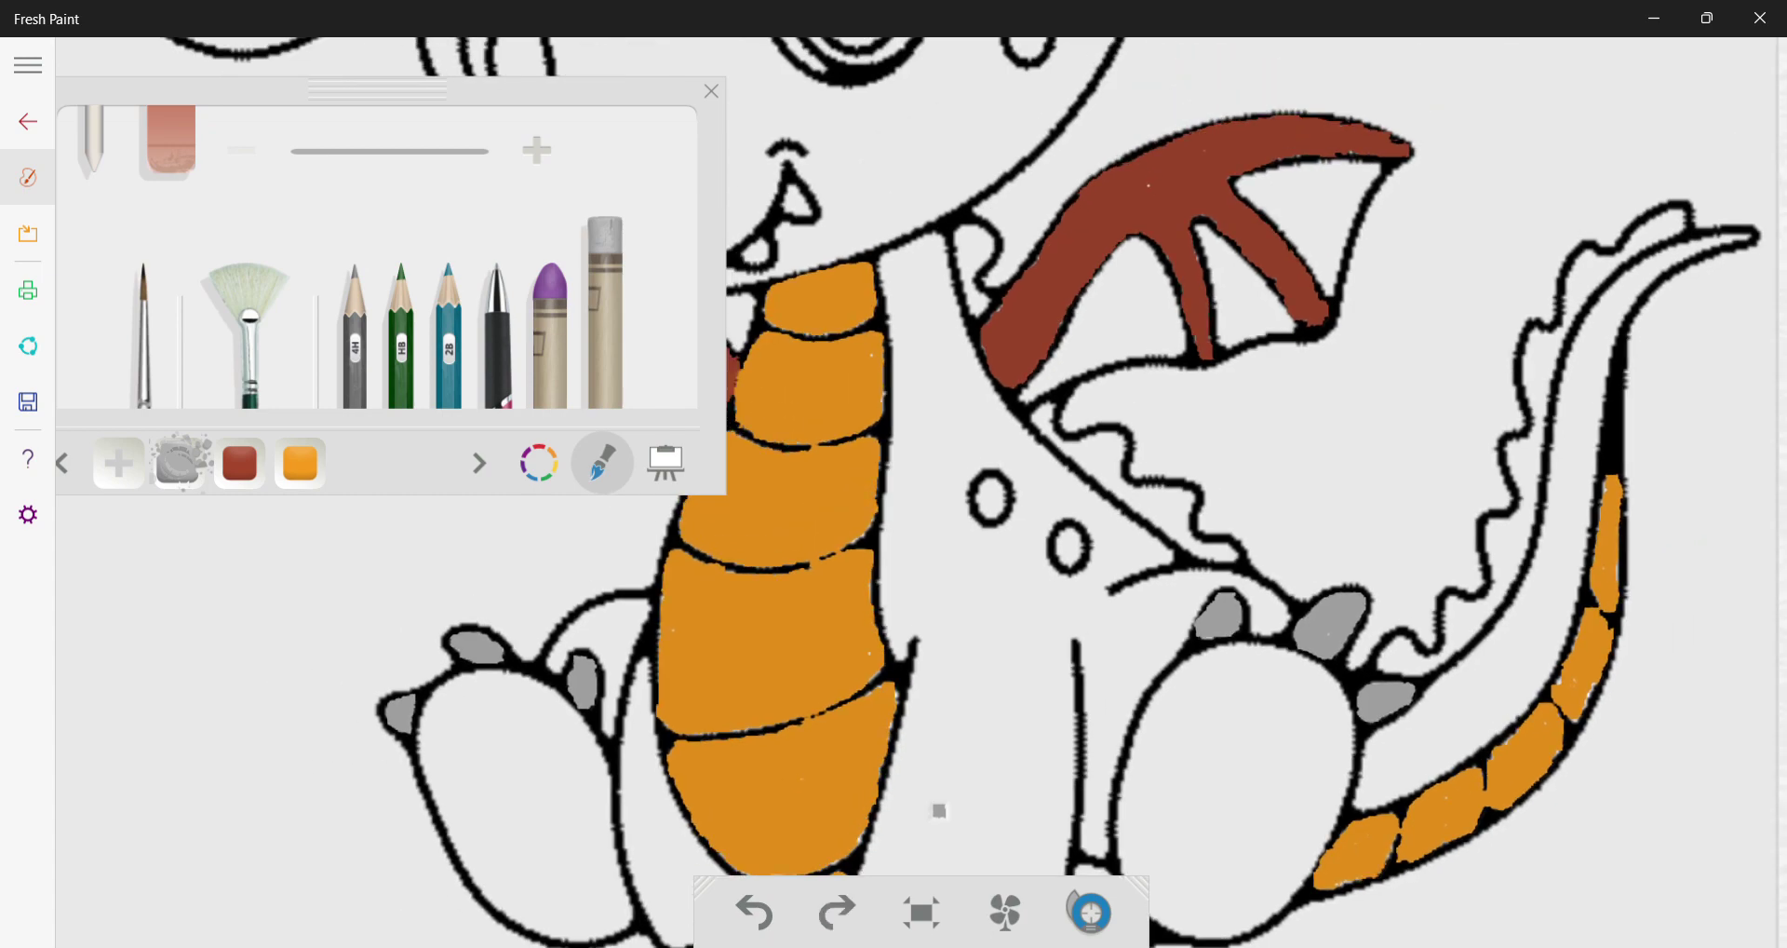
scroll(938, 810, "down", 4)
scroll(938, 810, "down", 5)
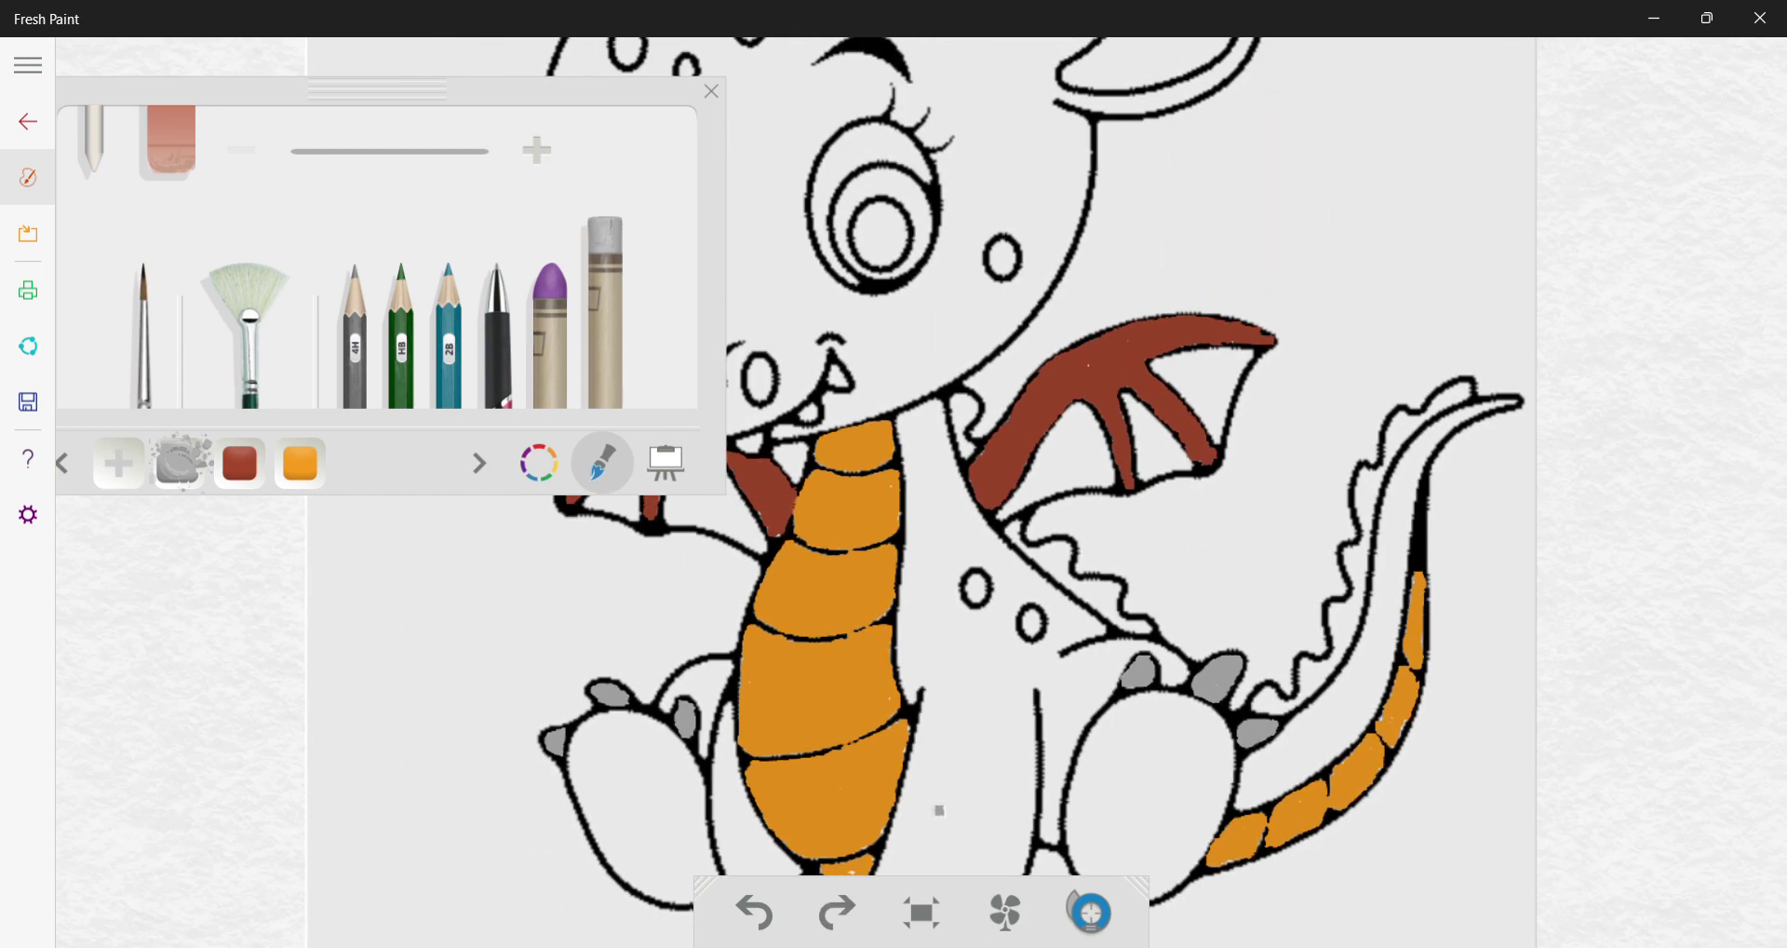
scroll(938, 810, "down", 2)
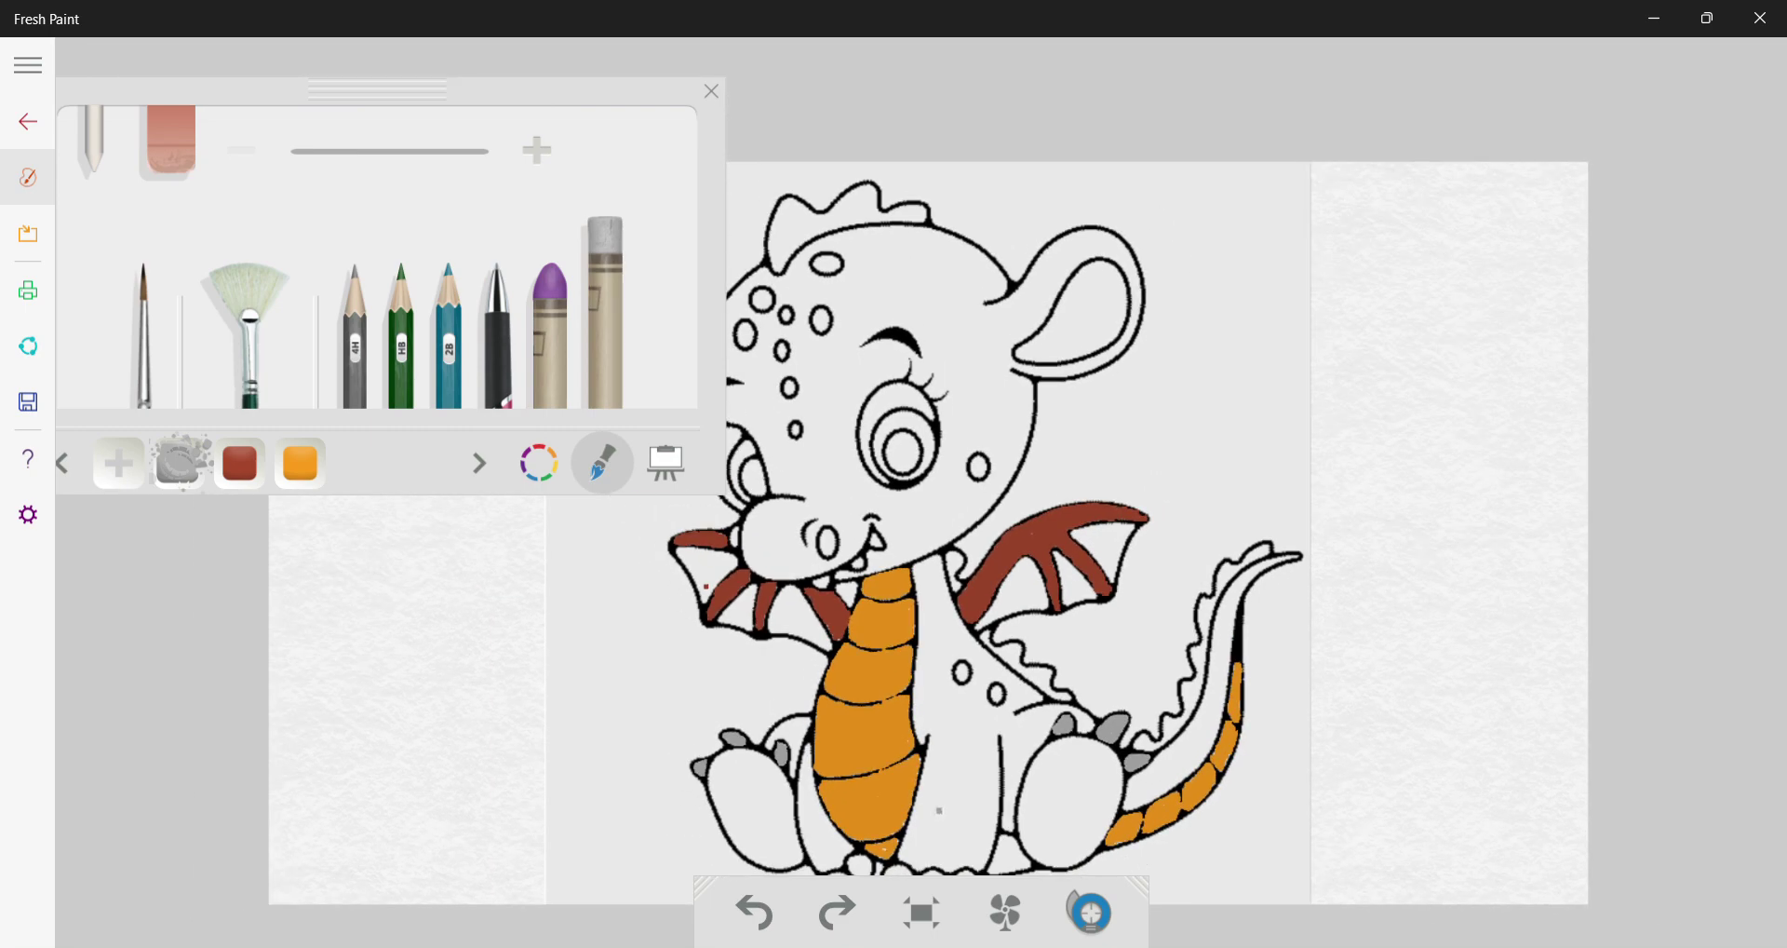
scroll(938, 809, "down", 1)
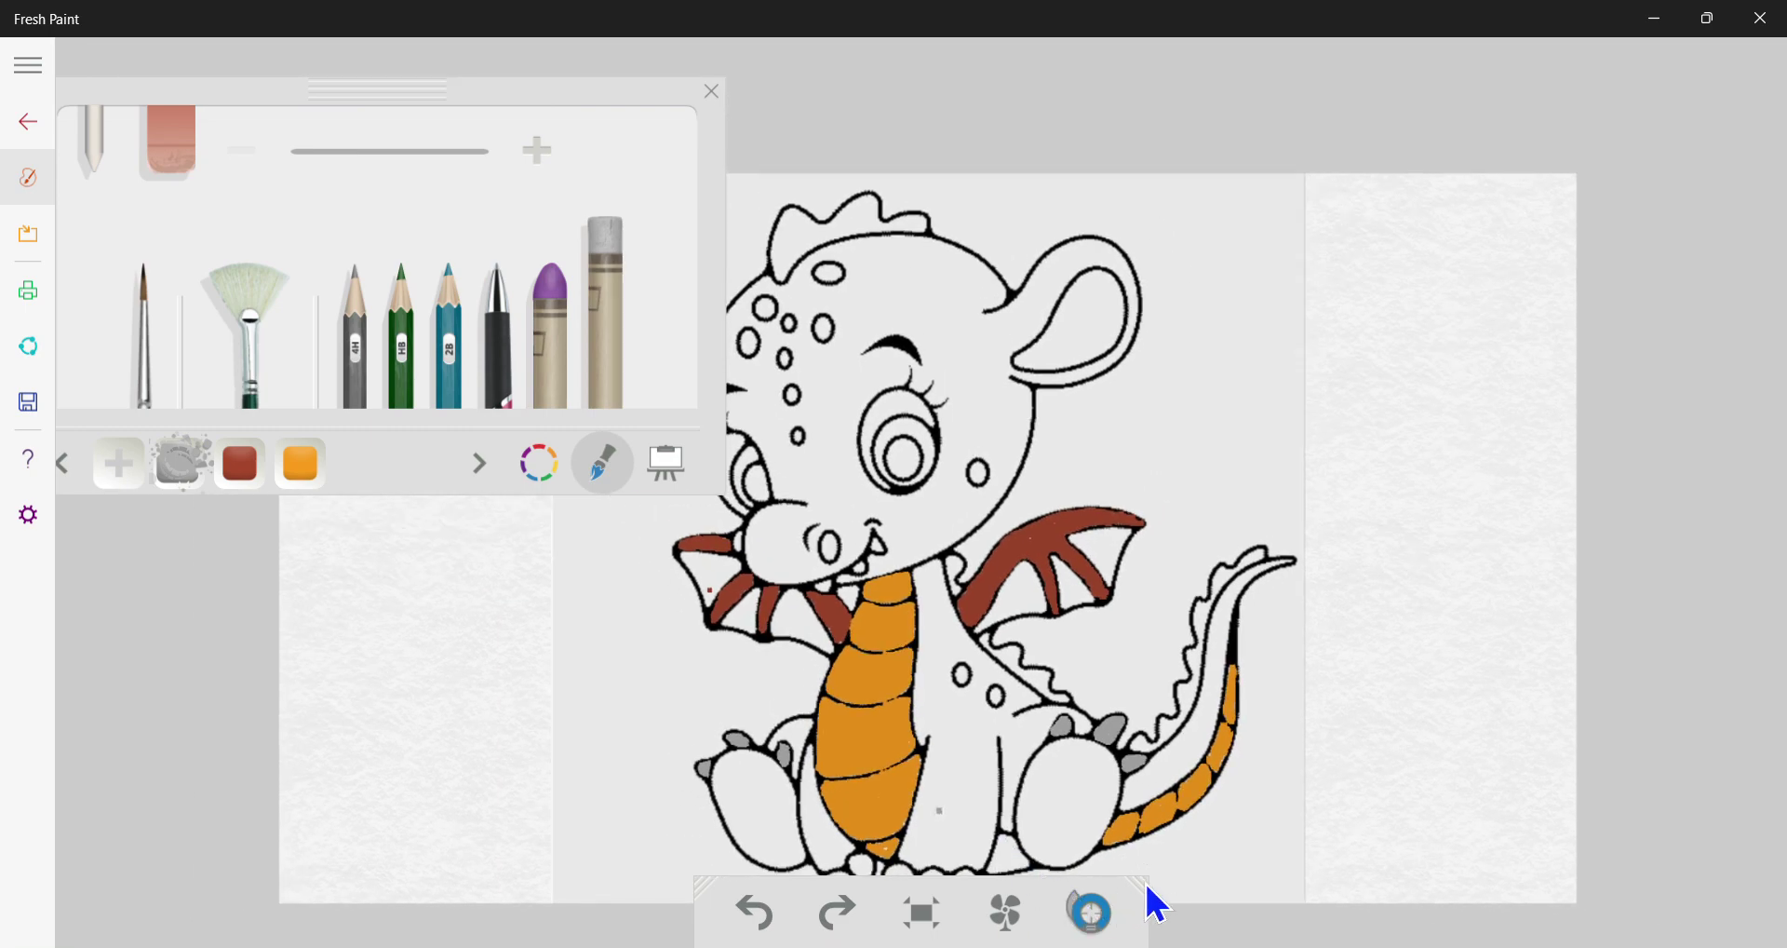
left_click_drag(1157, 903, 511, 934)
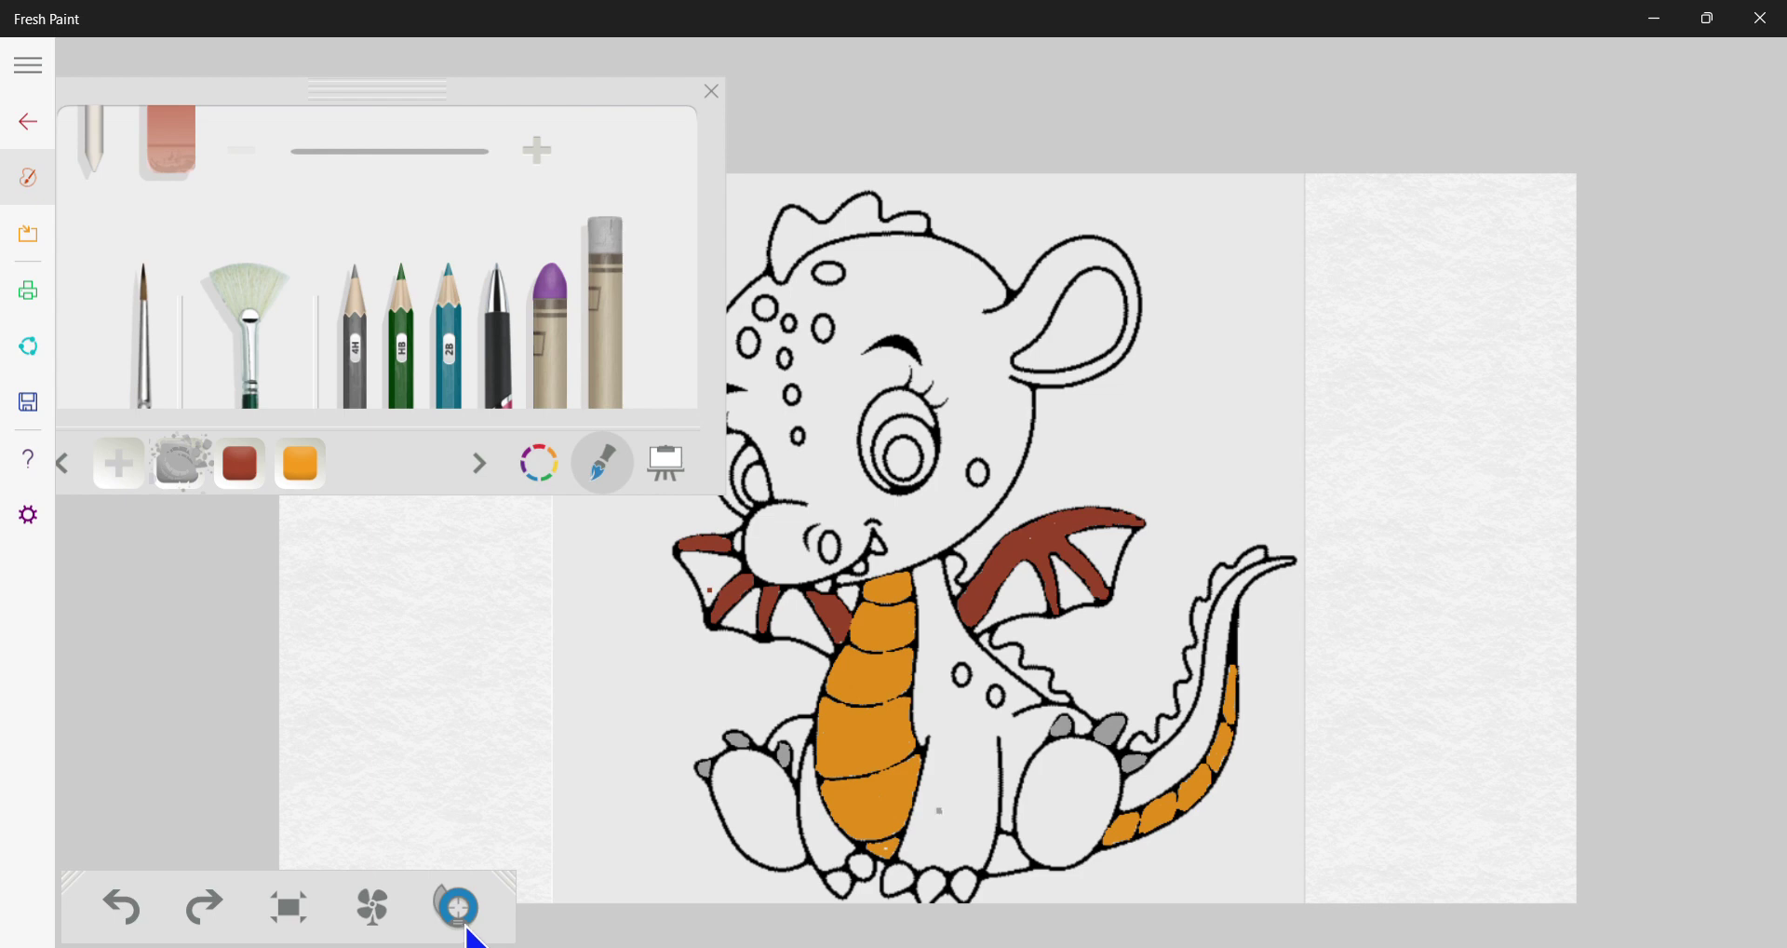
left_click(377, 905)
left_click(834, 879)
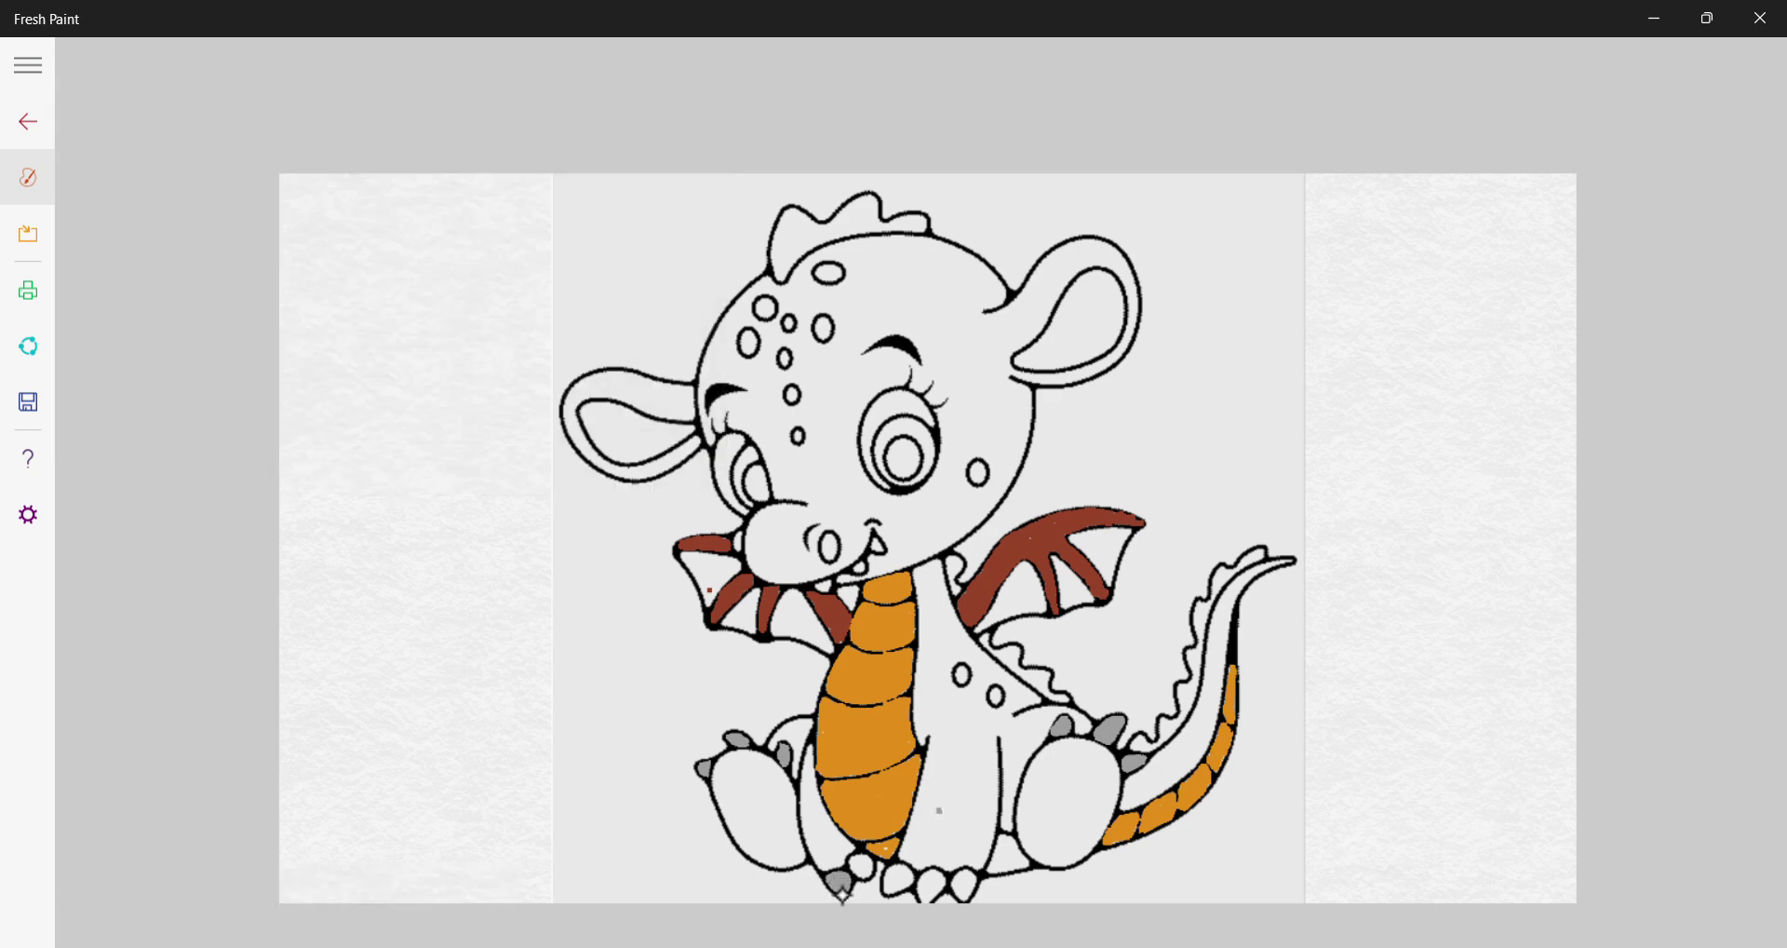
left_click_drag(863, 859, 858, 868)
left_click_drag(904, 875, 906, 878)
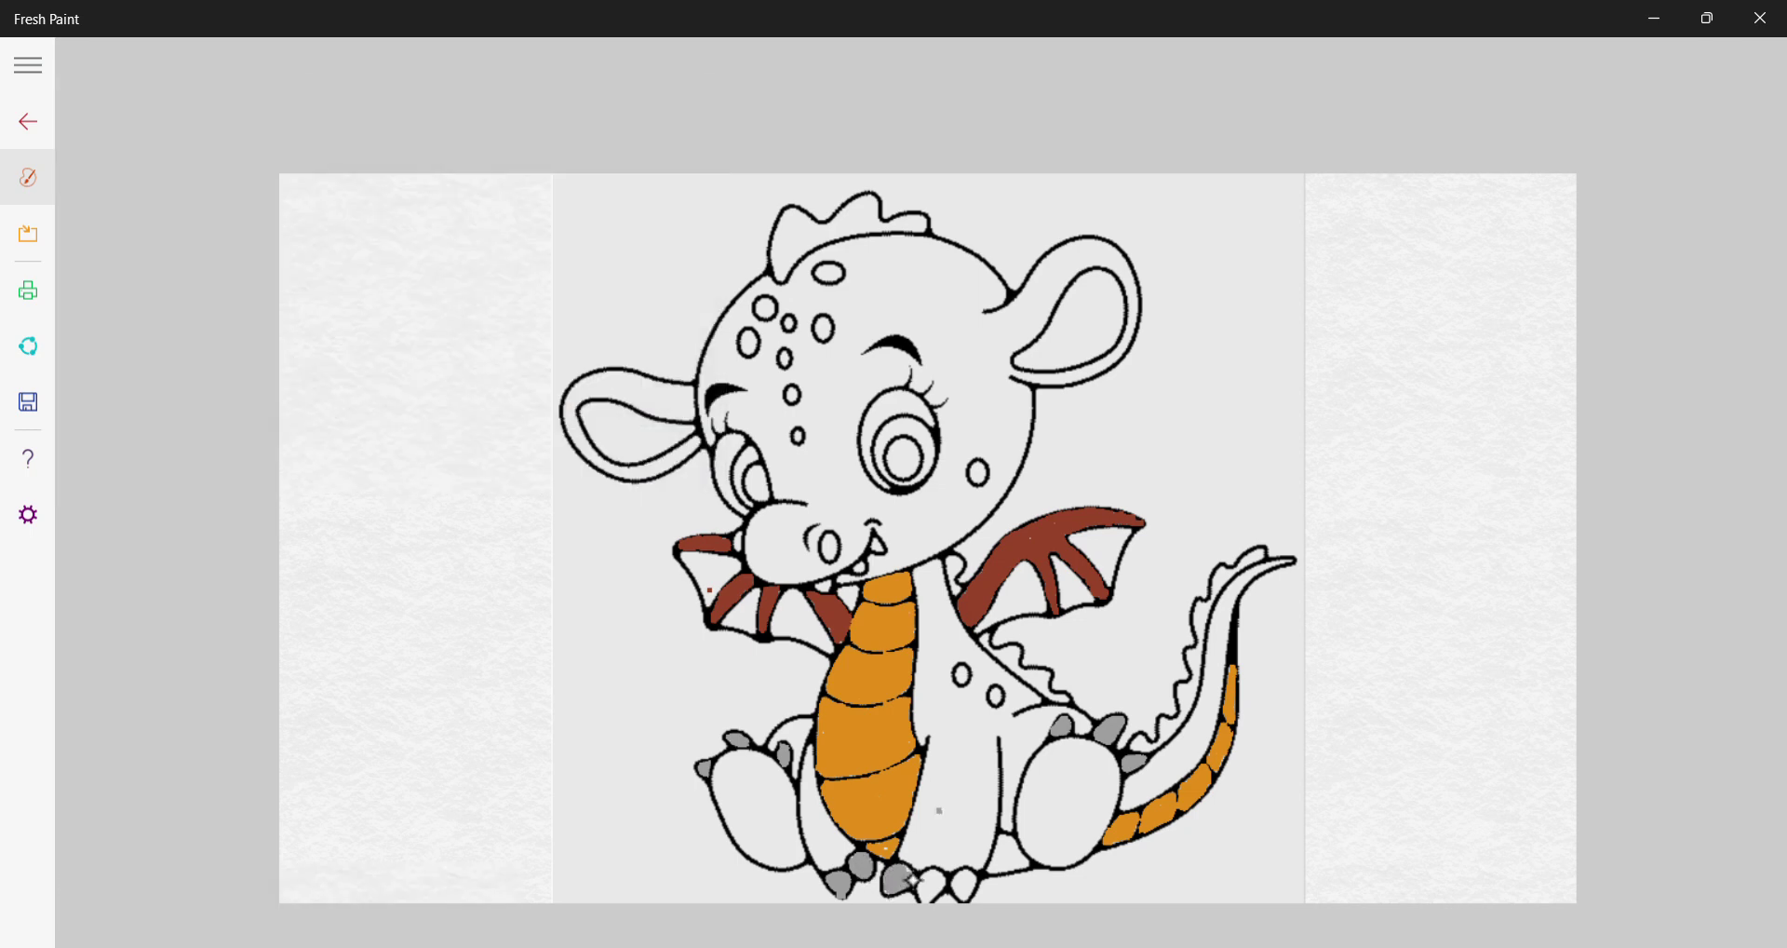
left_click(931, 880)
left_click(968, 879)
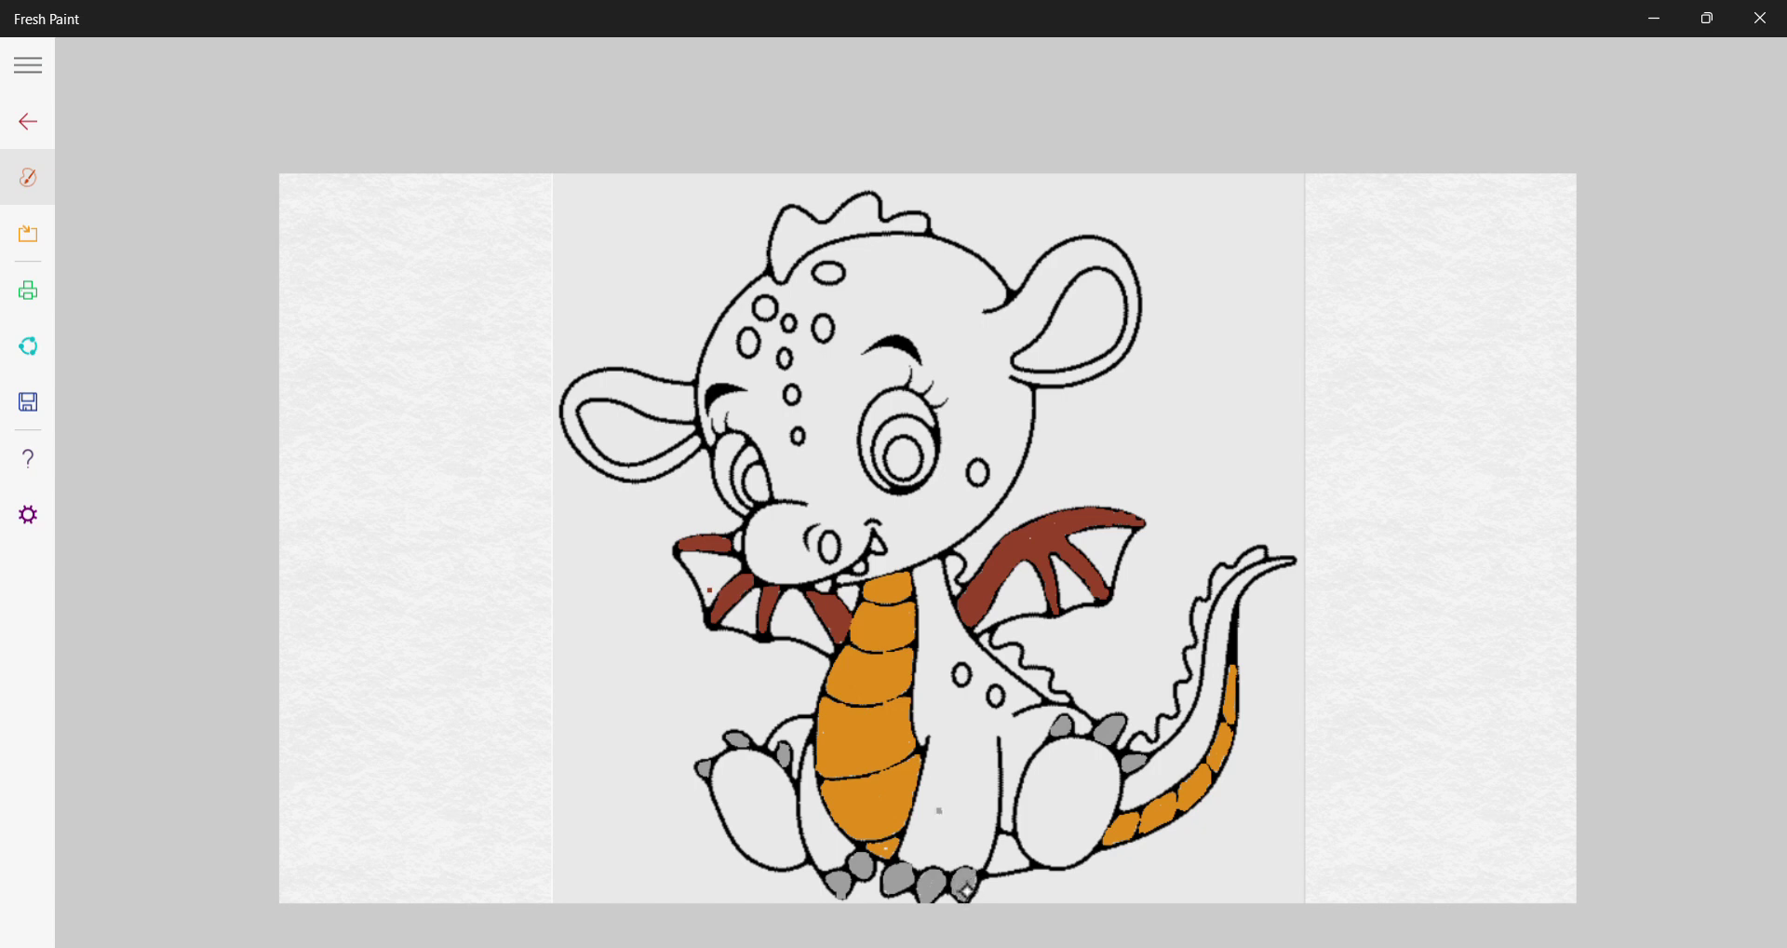
right_click(968, 880)
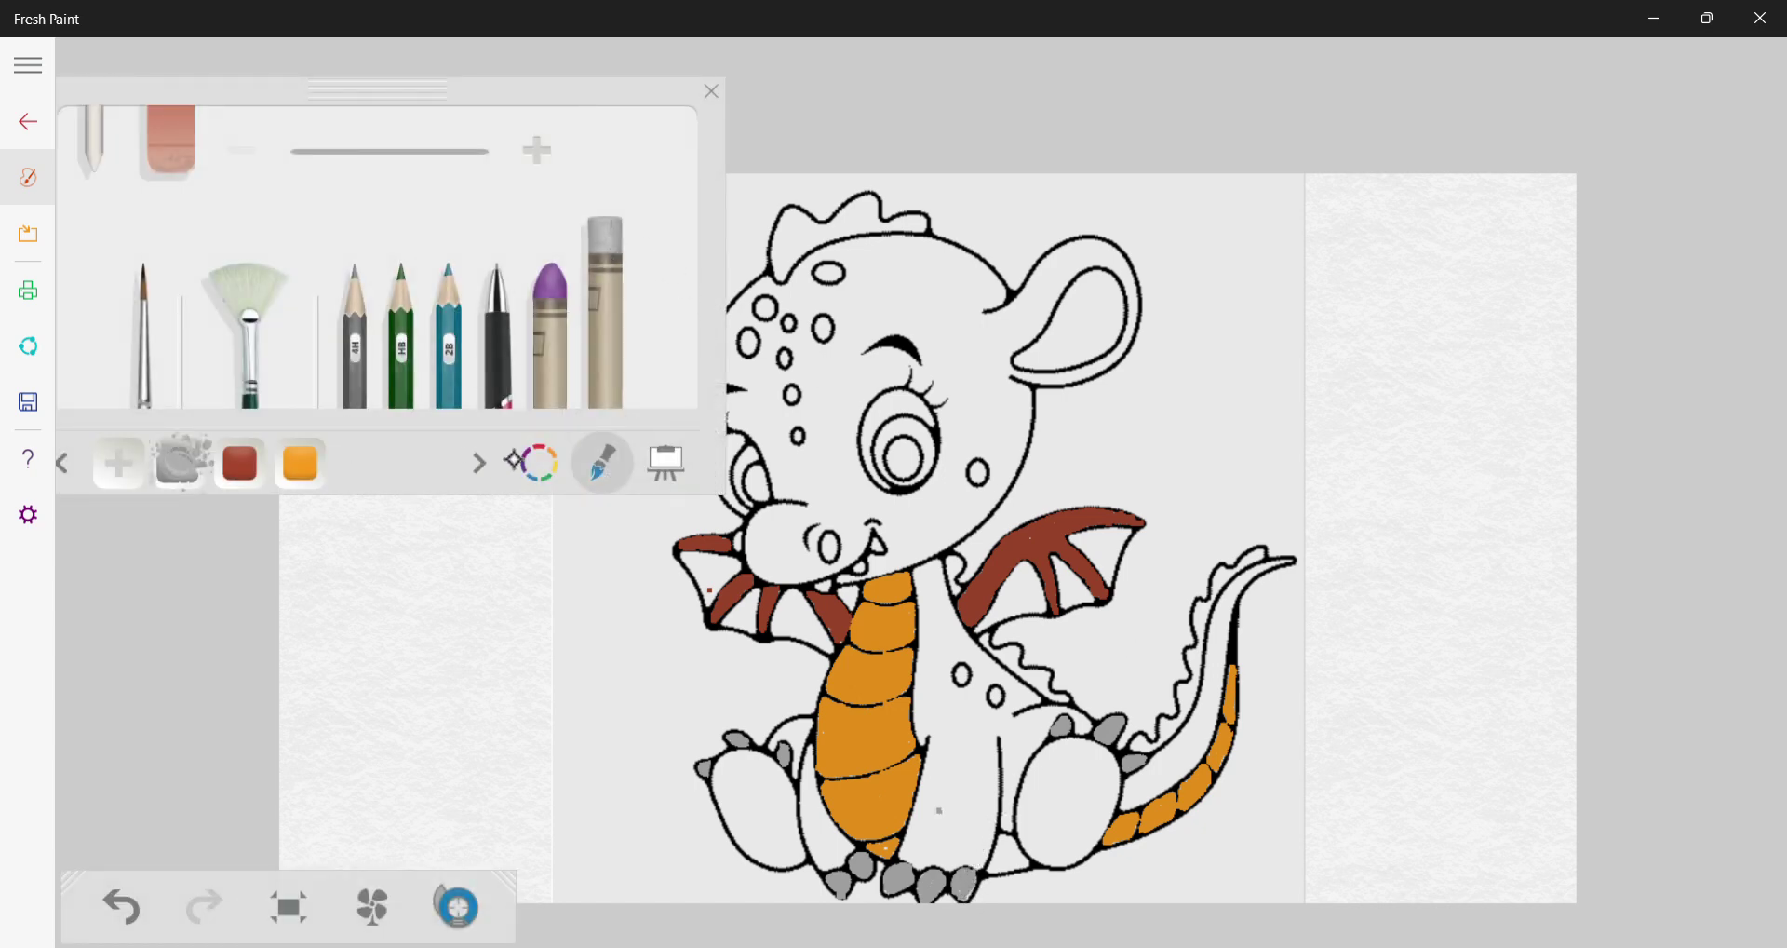
Switch the paint colour to dark blue and move the brush palette off the dragon's head
left_click(544, 461)
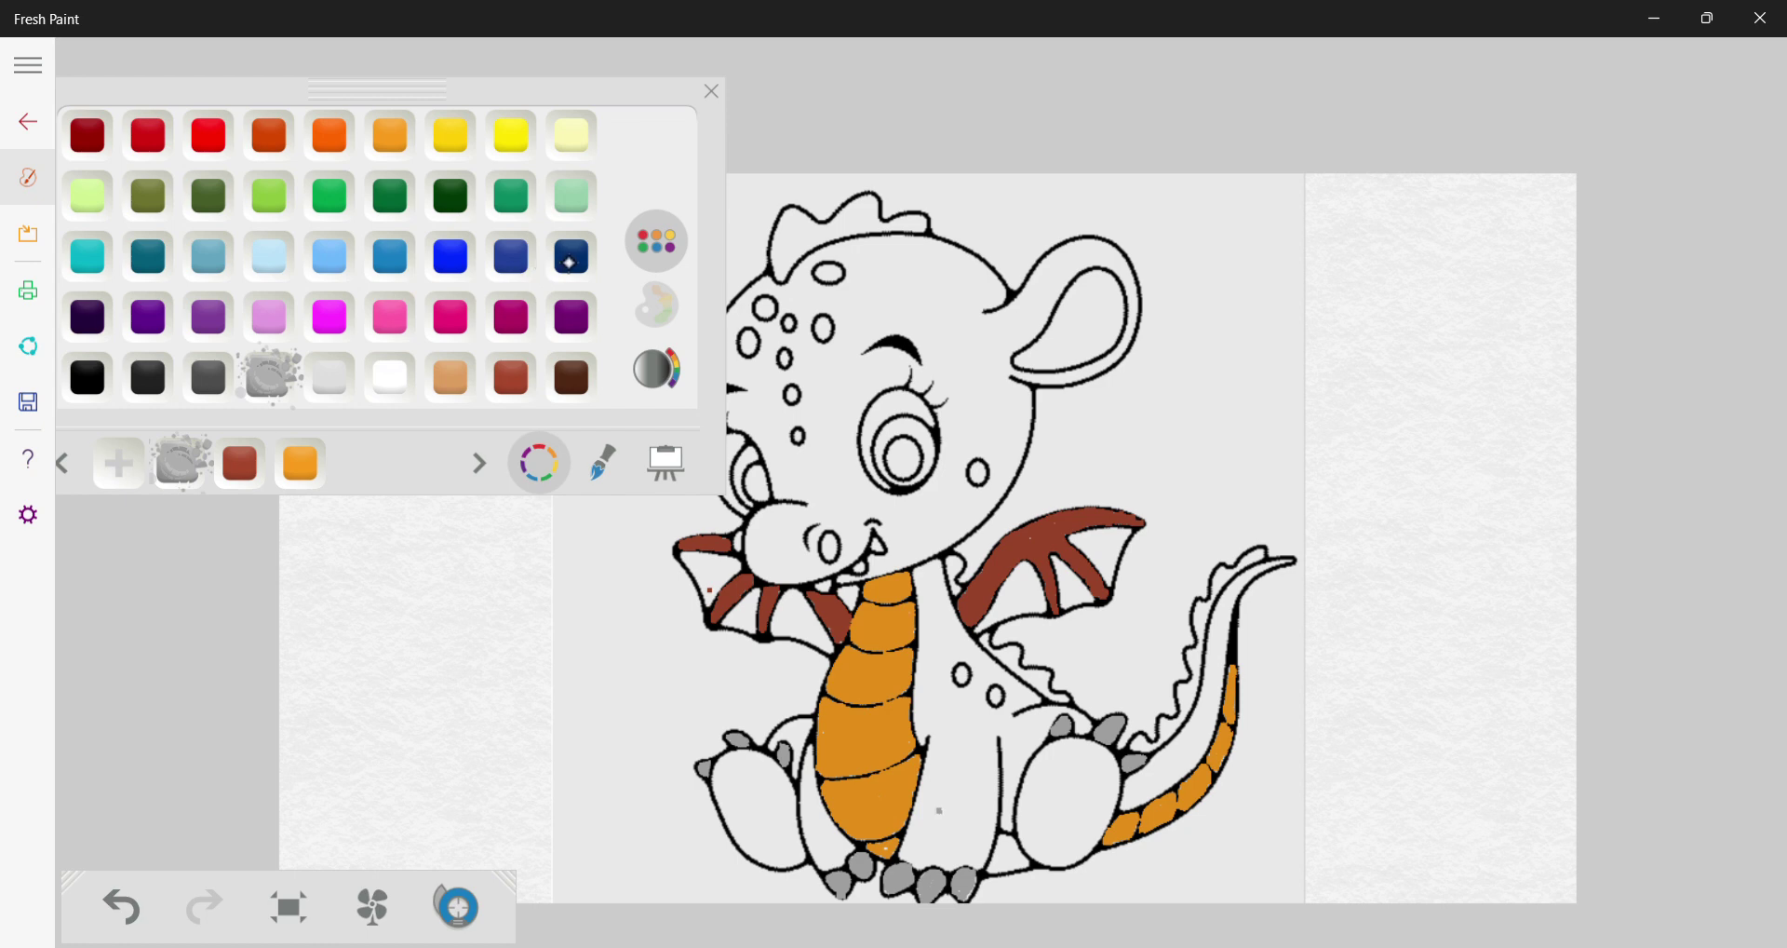
left_click(570, 259)
left_click(601, 462)
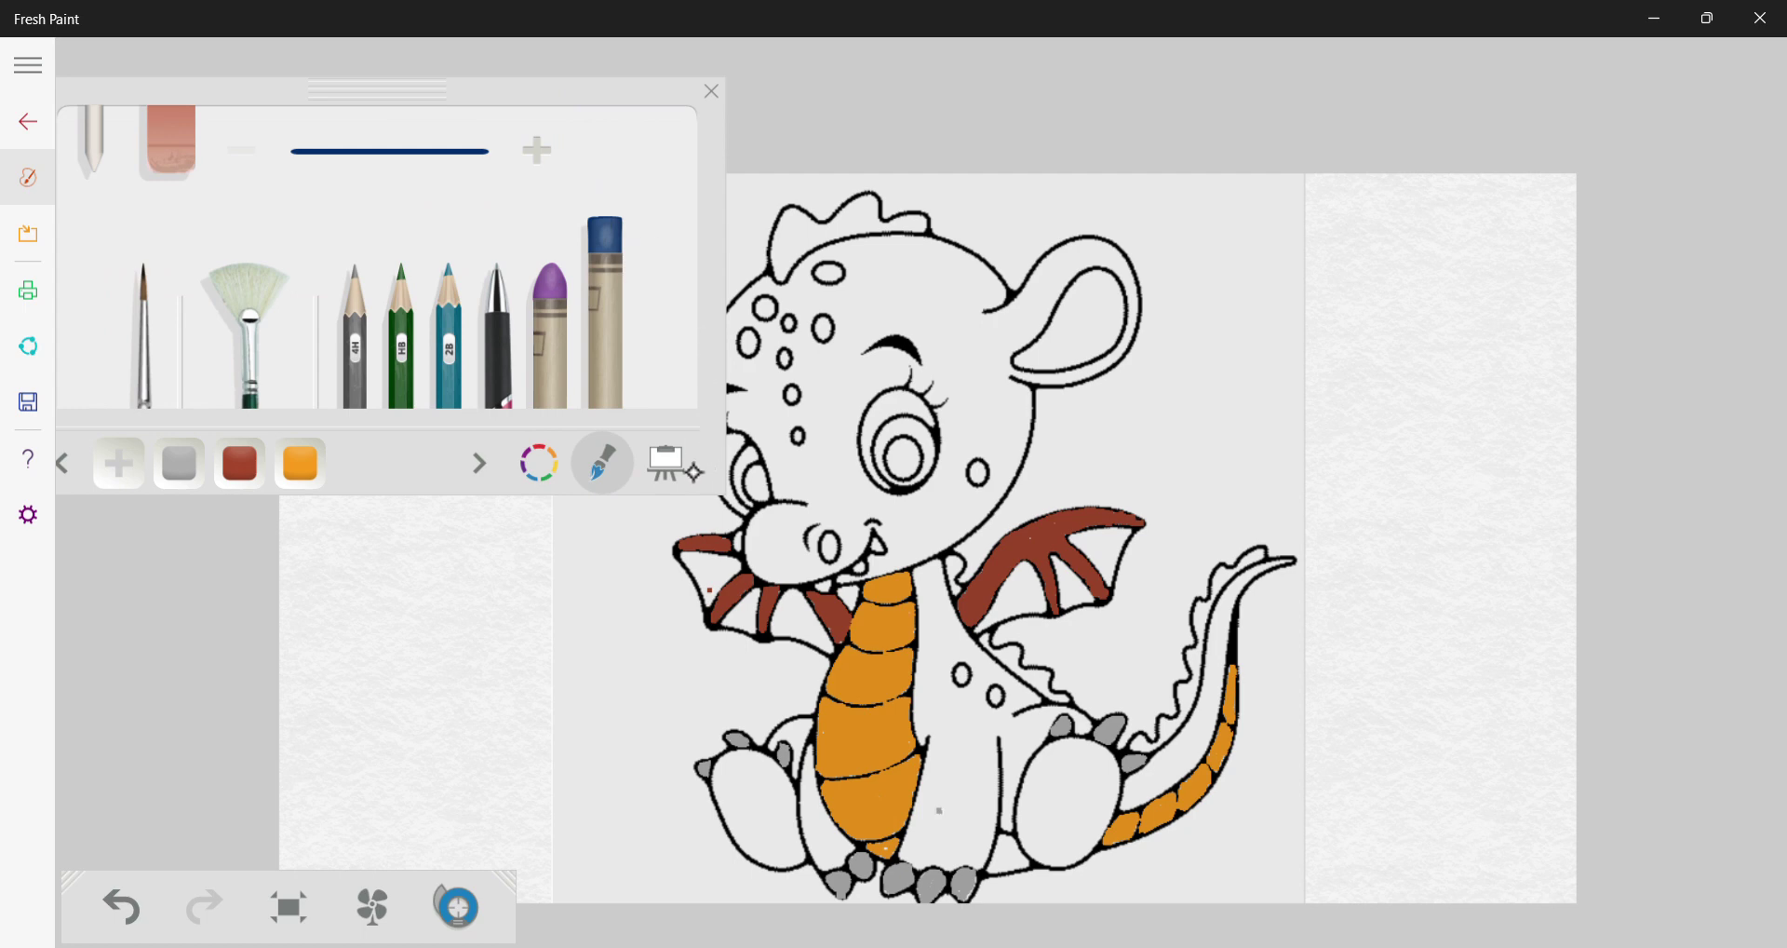
left_click_drag(686, 471, 471, 506)
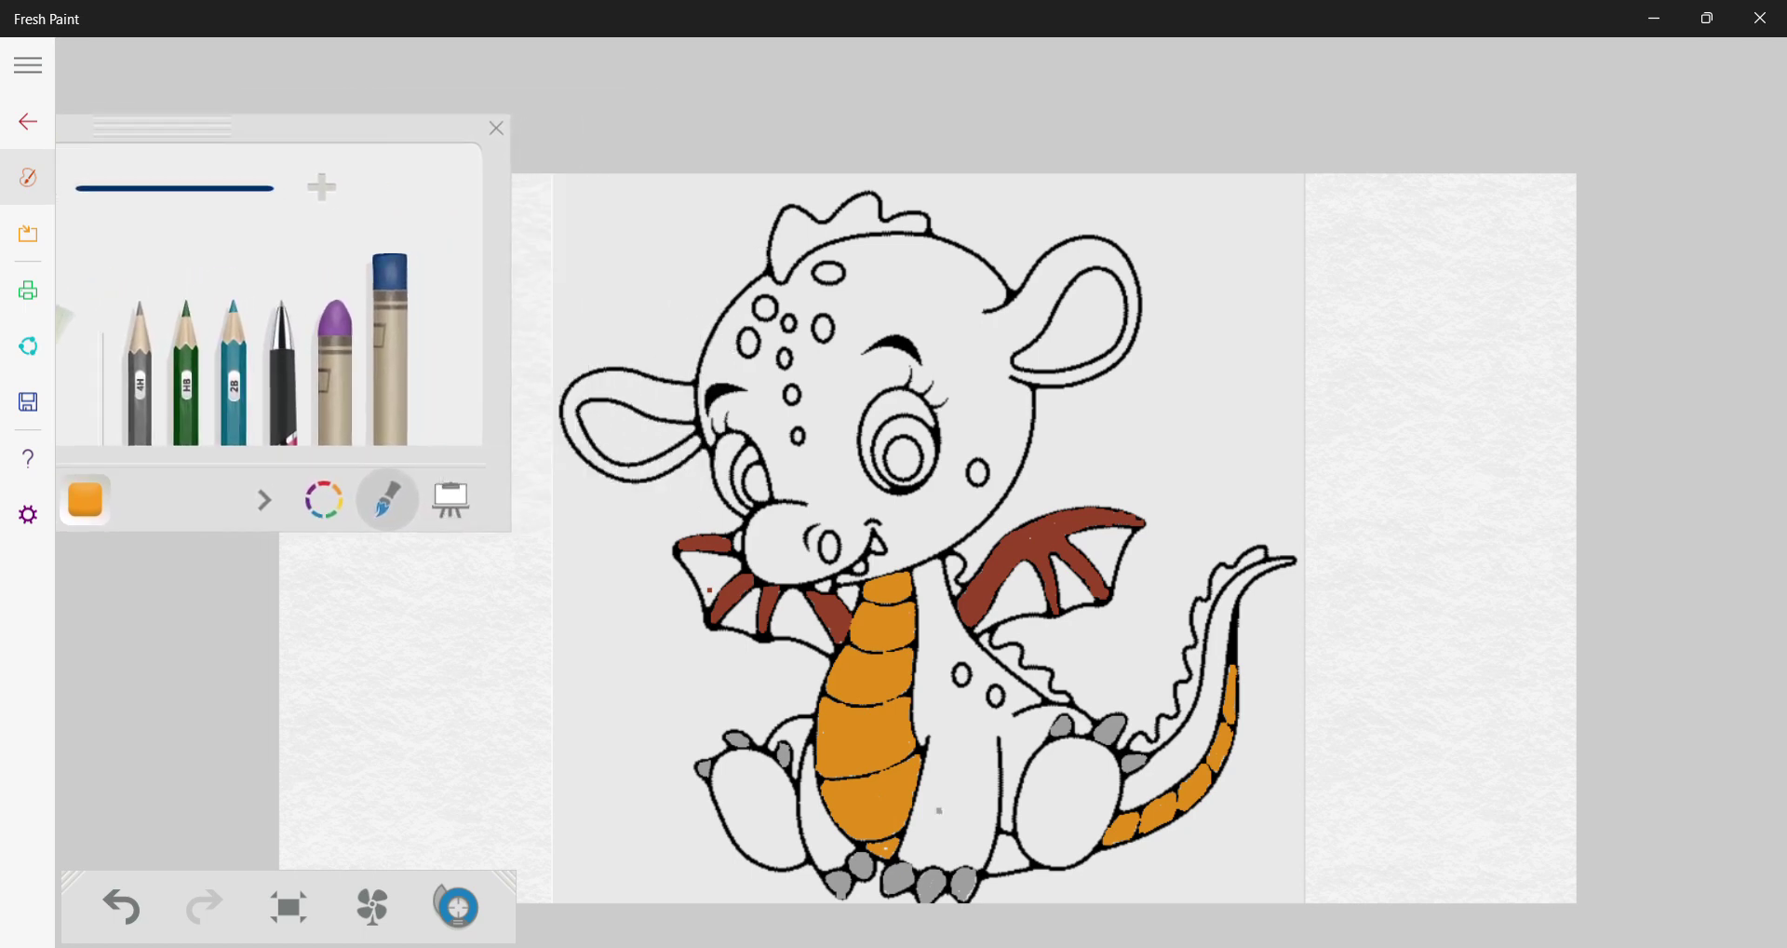
scroll(769, 549, "up", 4)
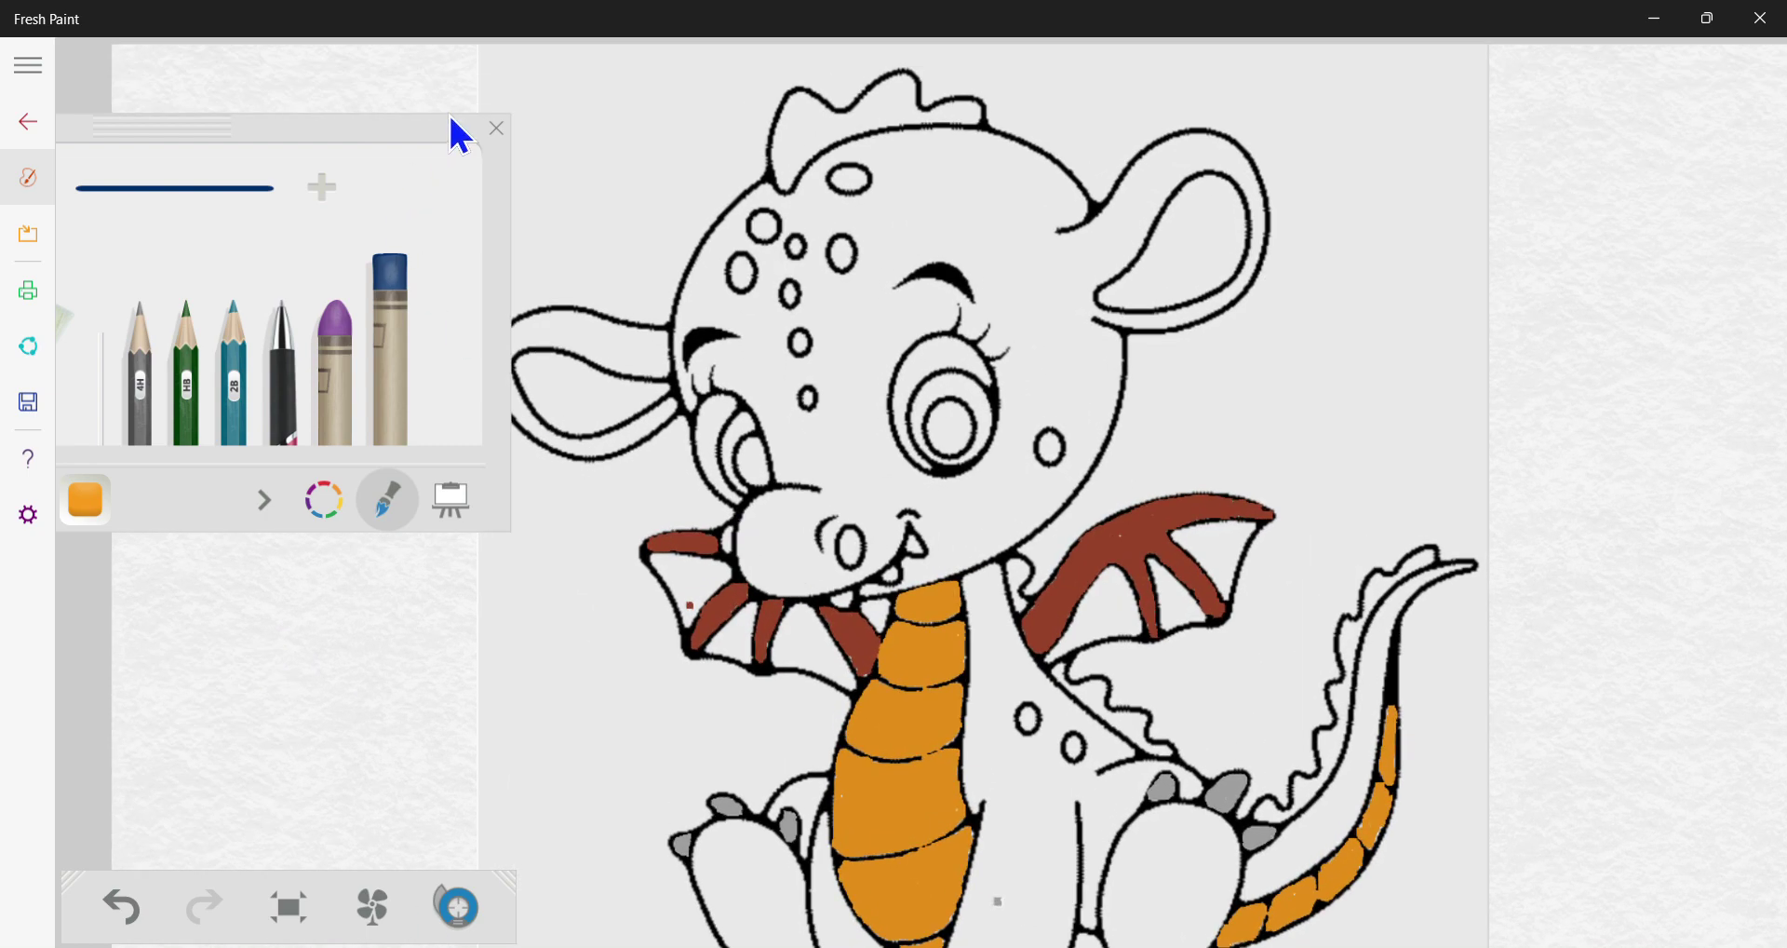
left_click_drag(448, 112, 281, 171)
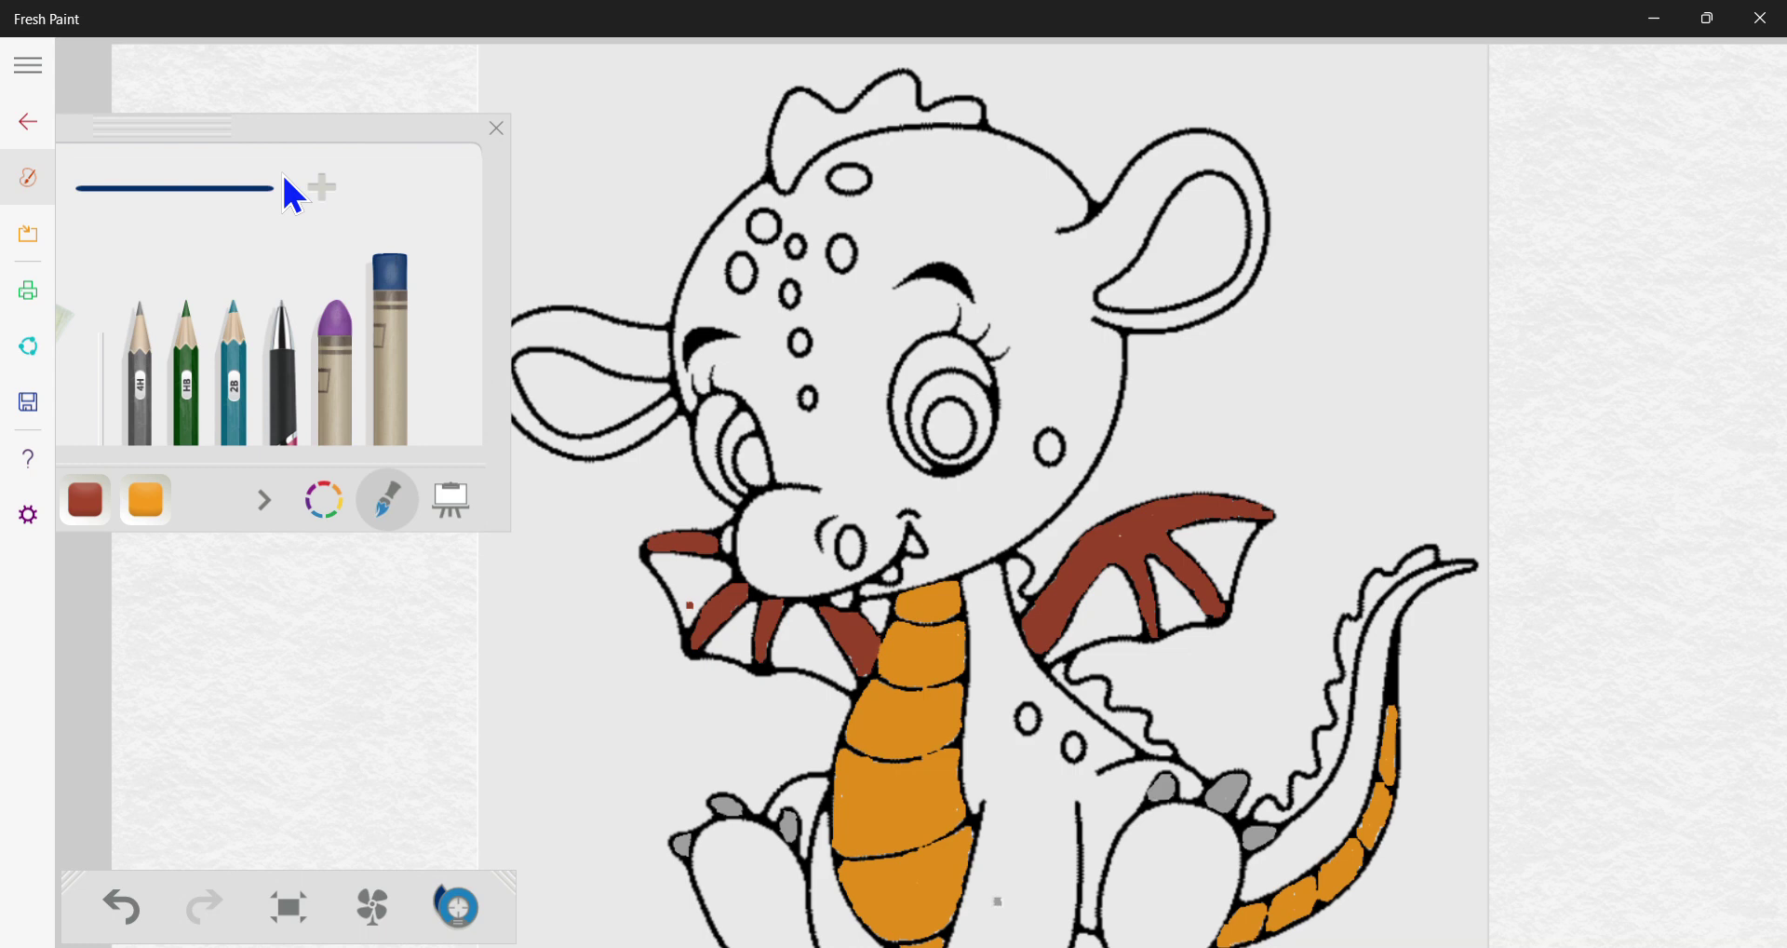
key("ctrl+z")
left_click_drag(335, 116, 314, 147)
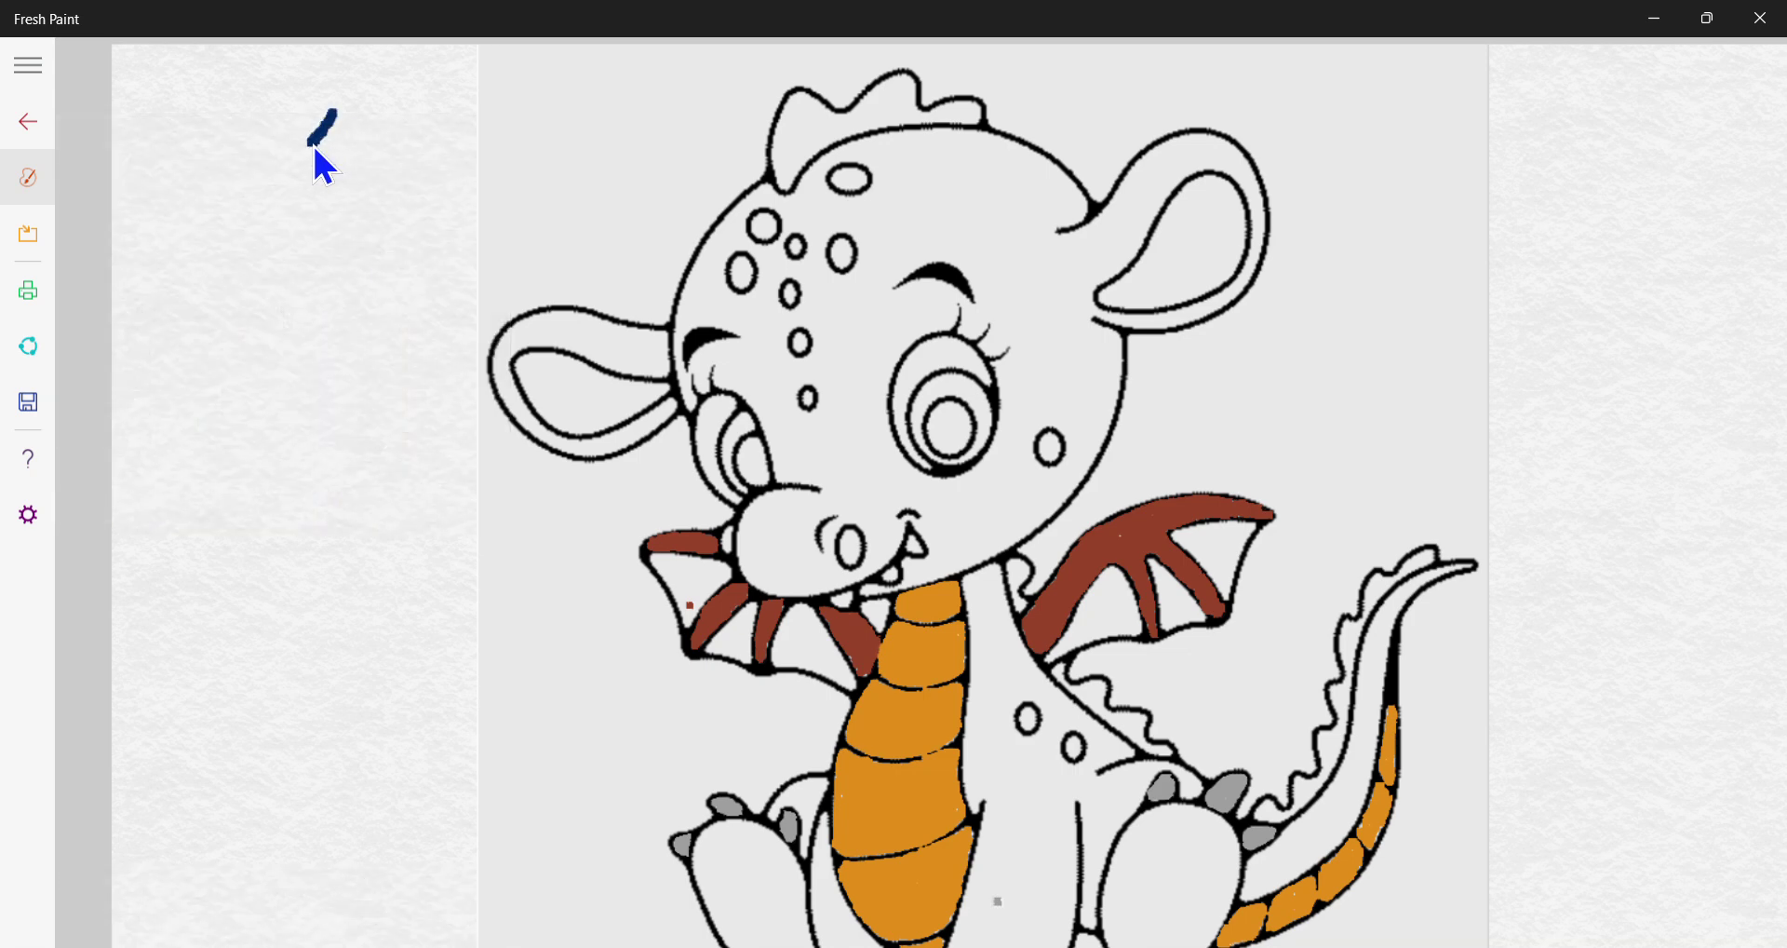
key("ctrl+z")
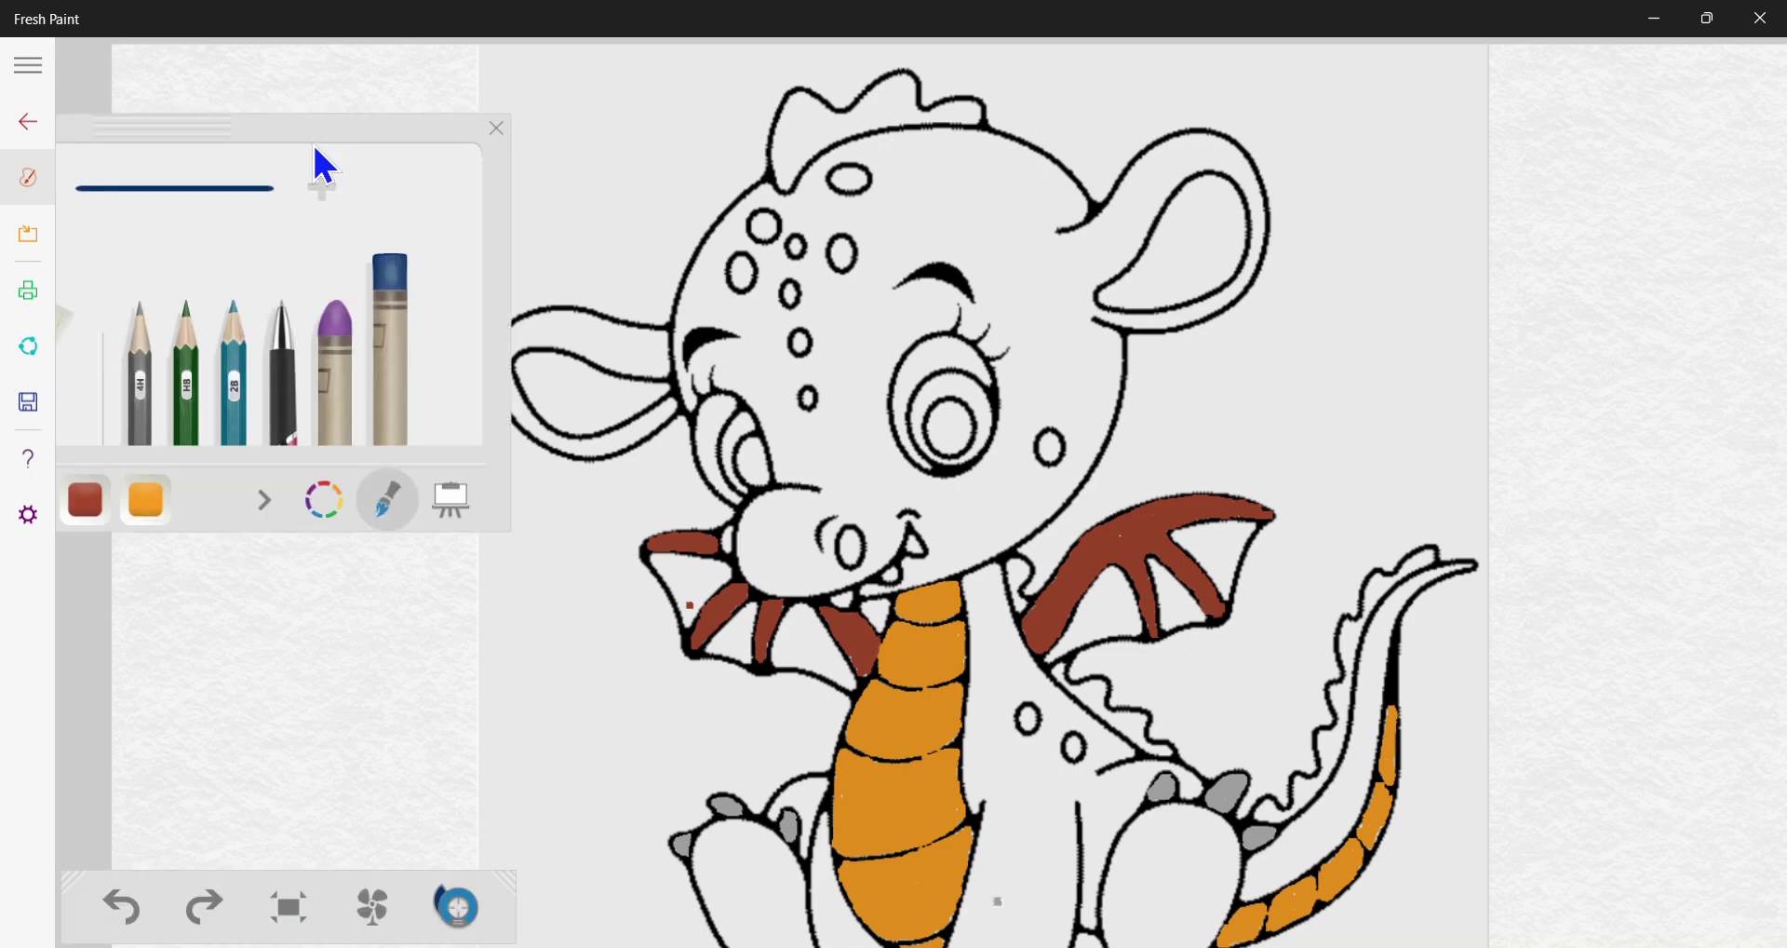
left_click_drag(287, 112, 277, 126)
key("ctrl+z")
Move the brush palette clear of the ear on the snout side and fill that ear's outer rim with dark blue
left_click_drag(395, 144, 308, 151)
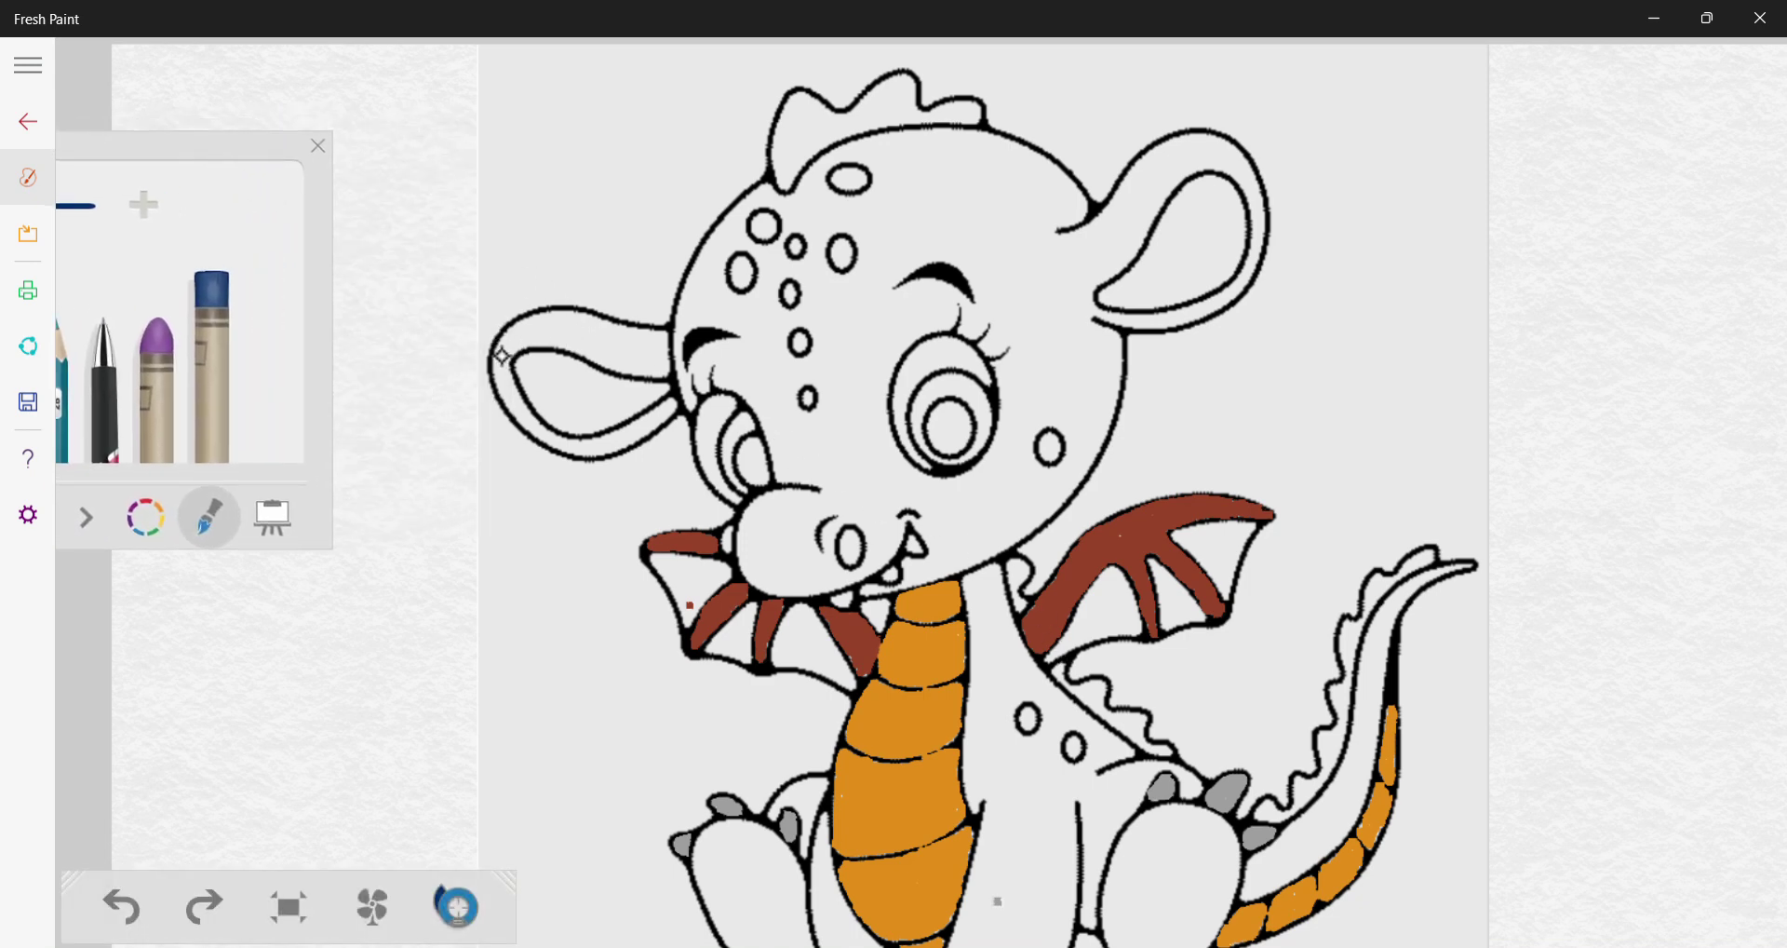
mouse_move(504, 361)
left_mouse_down()
mouse_move(556, 318)
mouse_move(664, 336)
left_mouse_up()
left_click_drag(500, 355, 511, 333)
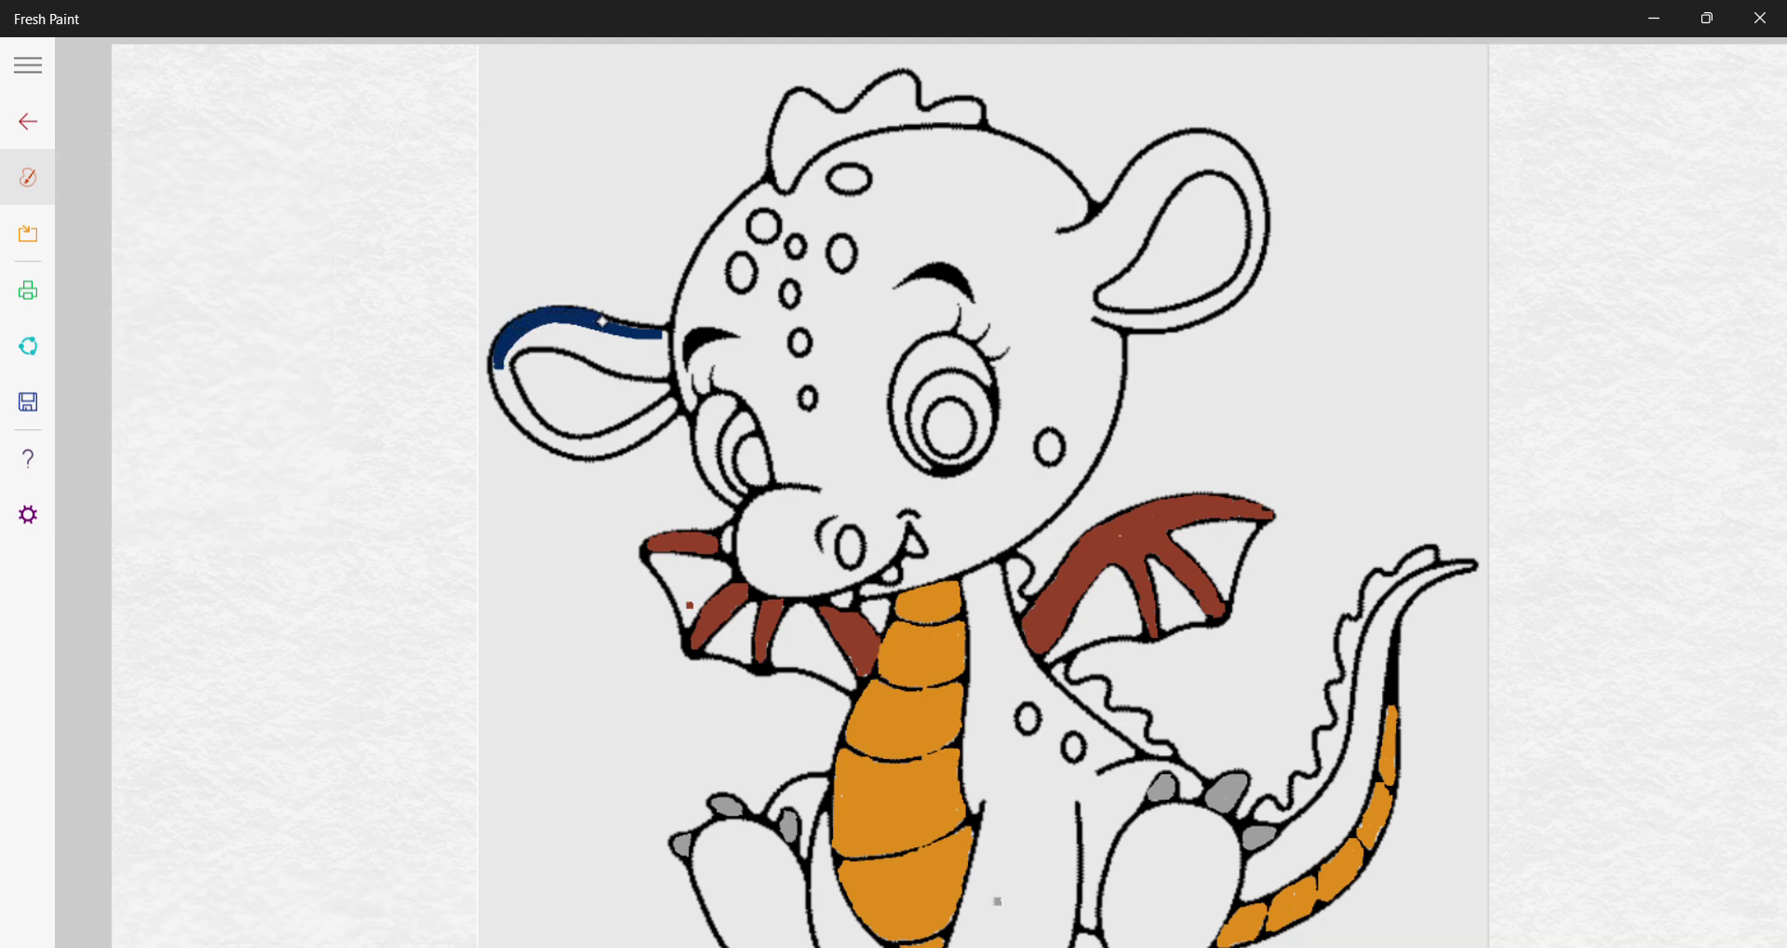
left_click_drag(661, 333, 664, 335)
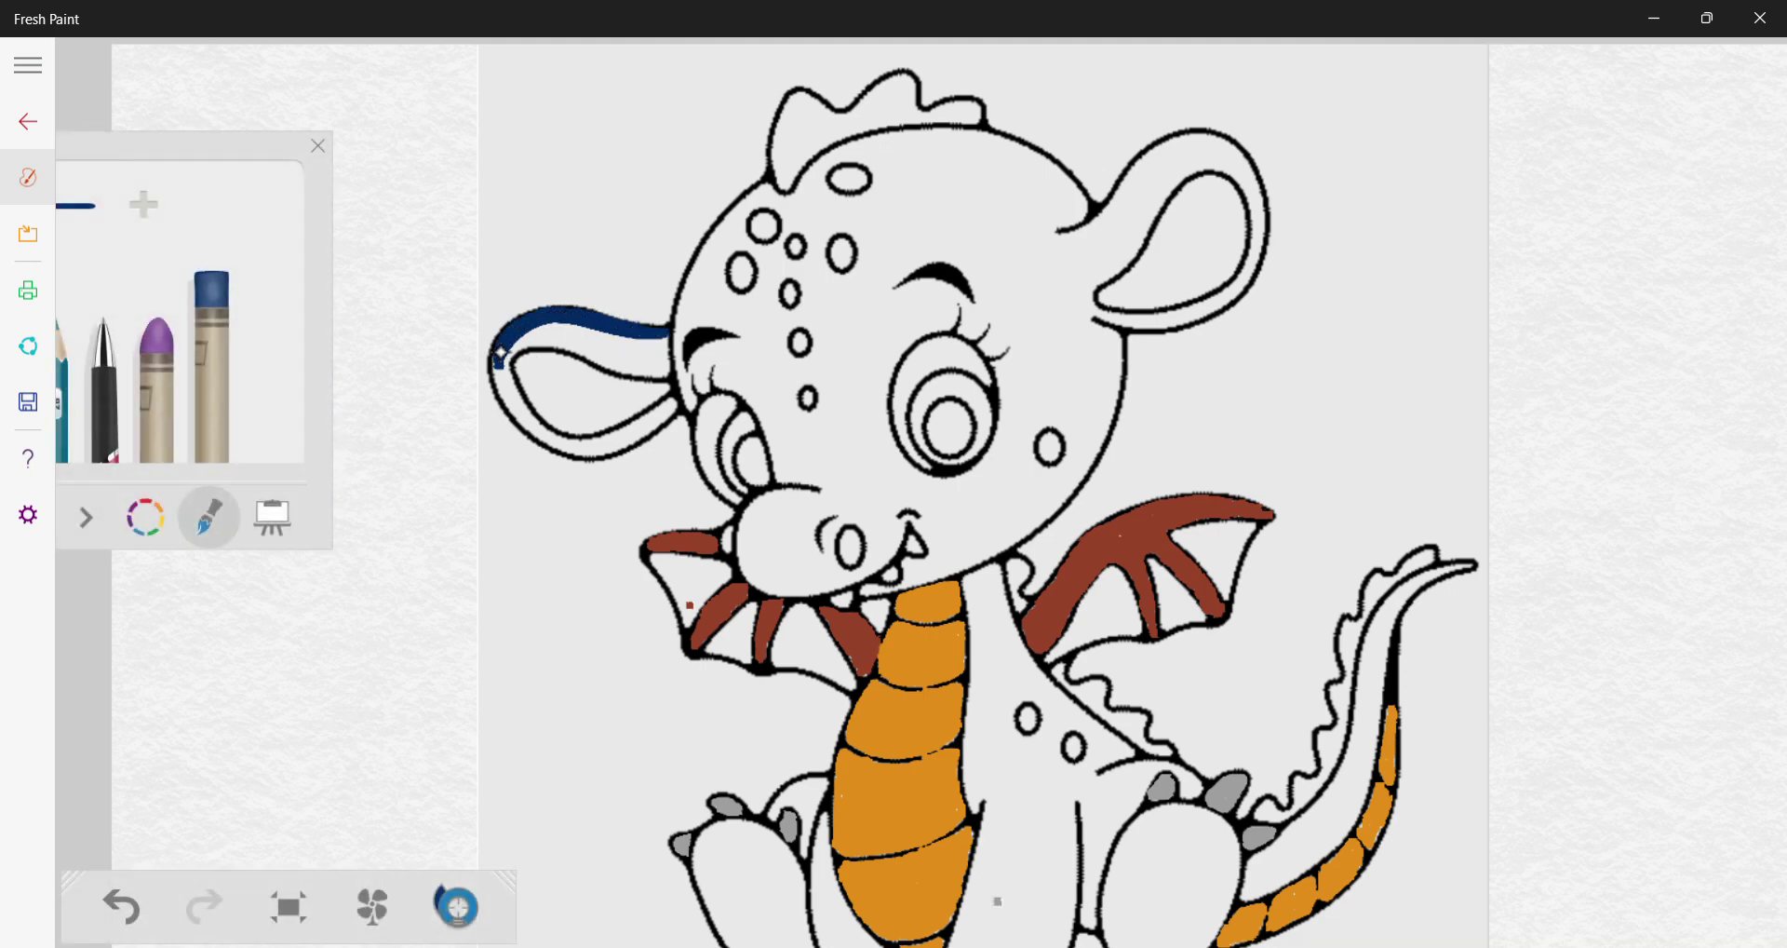
mouse_move(499, 352)
left_mouse_down()
mouse_move(528, 404)
mouse_move(510, 350)
mouse_move(506, 386)
mouse_move(516, 348)
mouse_move(578, 351)
mouse_move(518, 337)
mouse_move(611, 341)
mouse_move(541, 334)
mouse_move(608, 355)
mouse_move(560, 341)
mouse_move(607, 361)
left_mouse_up()
left_click_drag(603, 358, 651, 372)
mouse_move(644, 372)
left_mouse_down()
mouse_move(597, 341)
mouse_move(649, 347)
left_mouse_up()
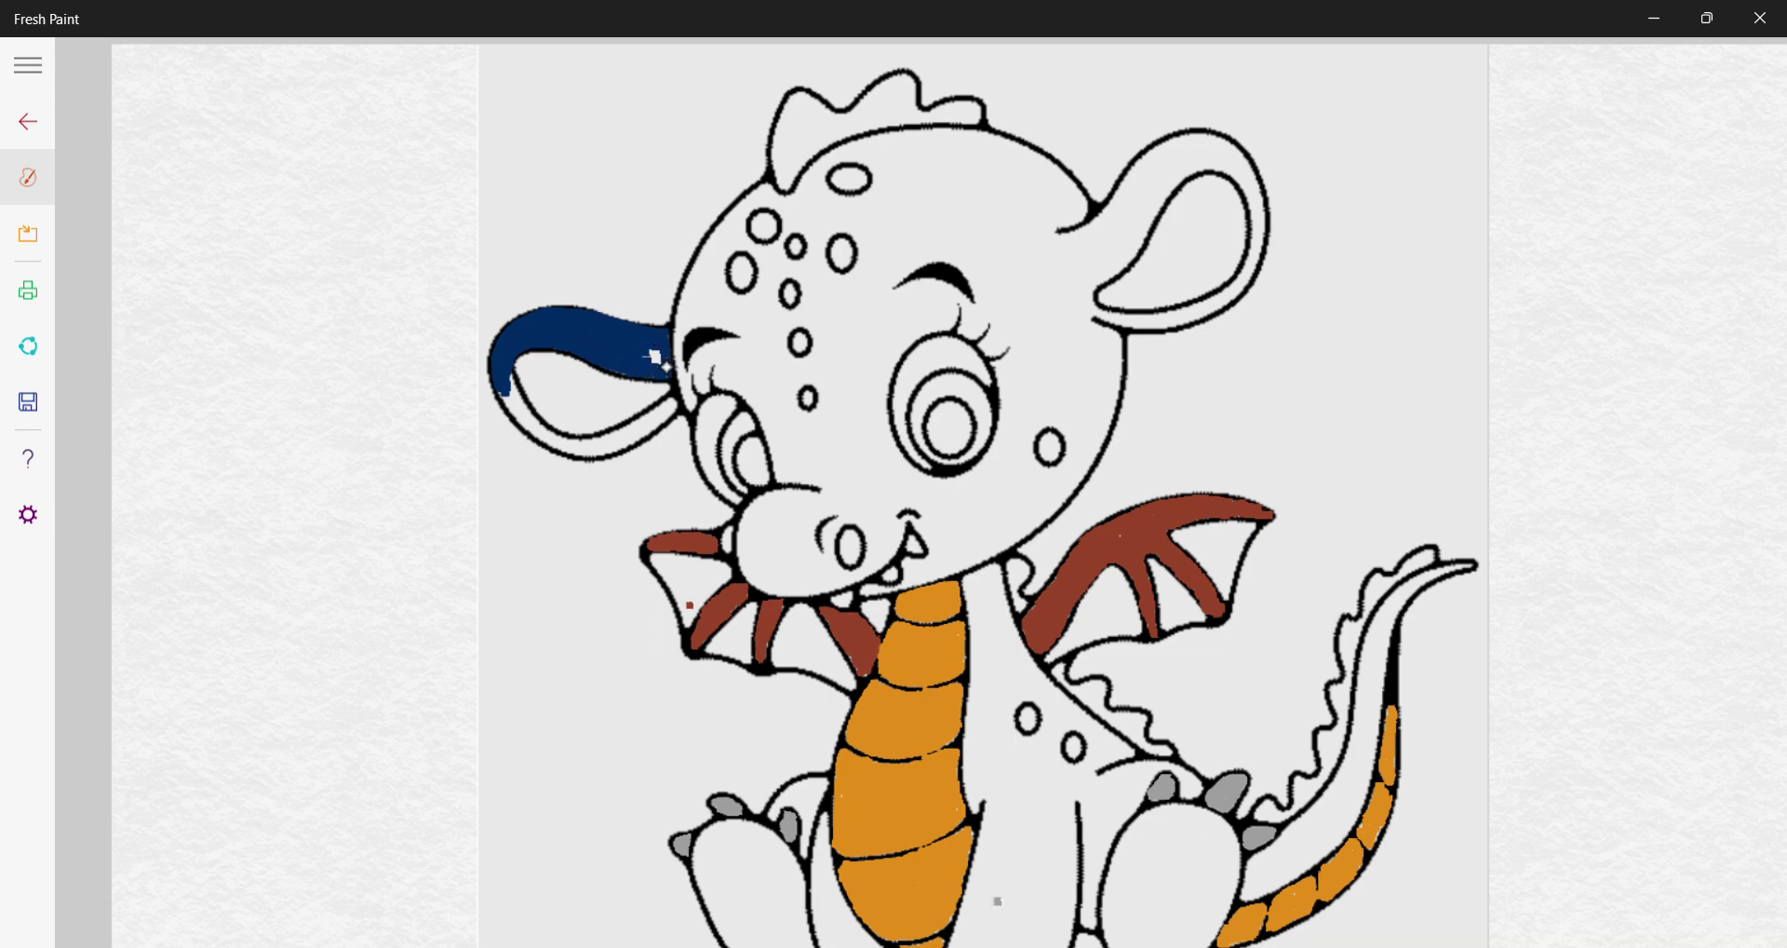
mouse_move(512, 380)
left_mouse_down()
mouse_move(544, 434)
mouse_move(530, 426)
mouse_move(576, 442)
mouse_move(539, 435)
mouse_move(566, 442)
mouse_move(530, 409)
mouse_move(595, 446)
mouse_move(576, 444)
mouse_move(627, 434)
mouse_move(570, 445)
mouse_move(624, 440)
mouse_move(587, 454)
mouse_move(679, 407)
left_mouse_up()
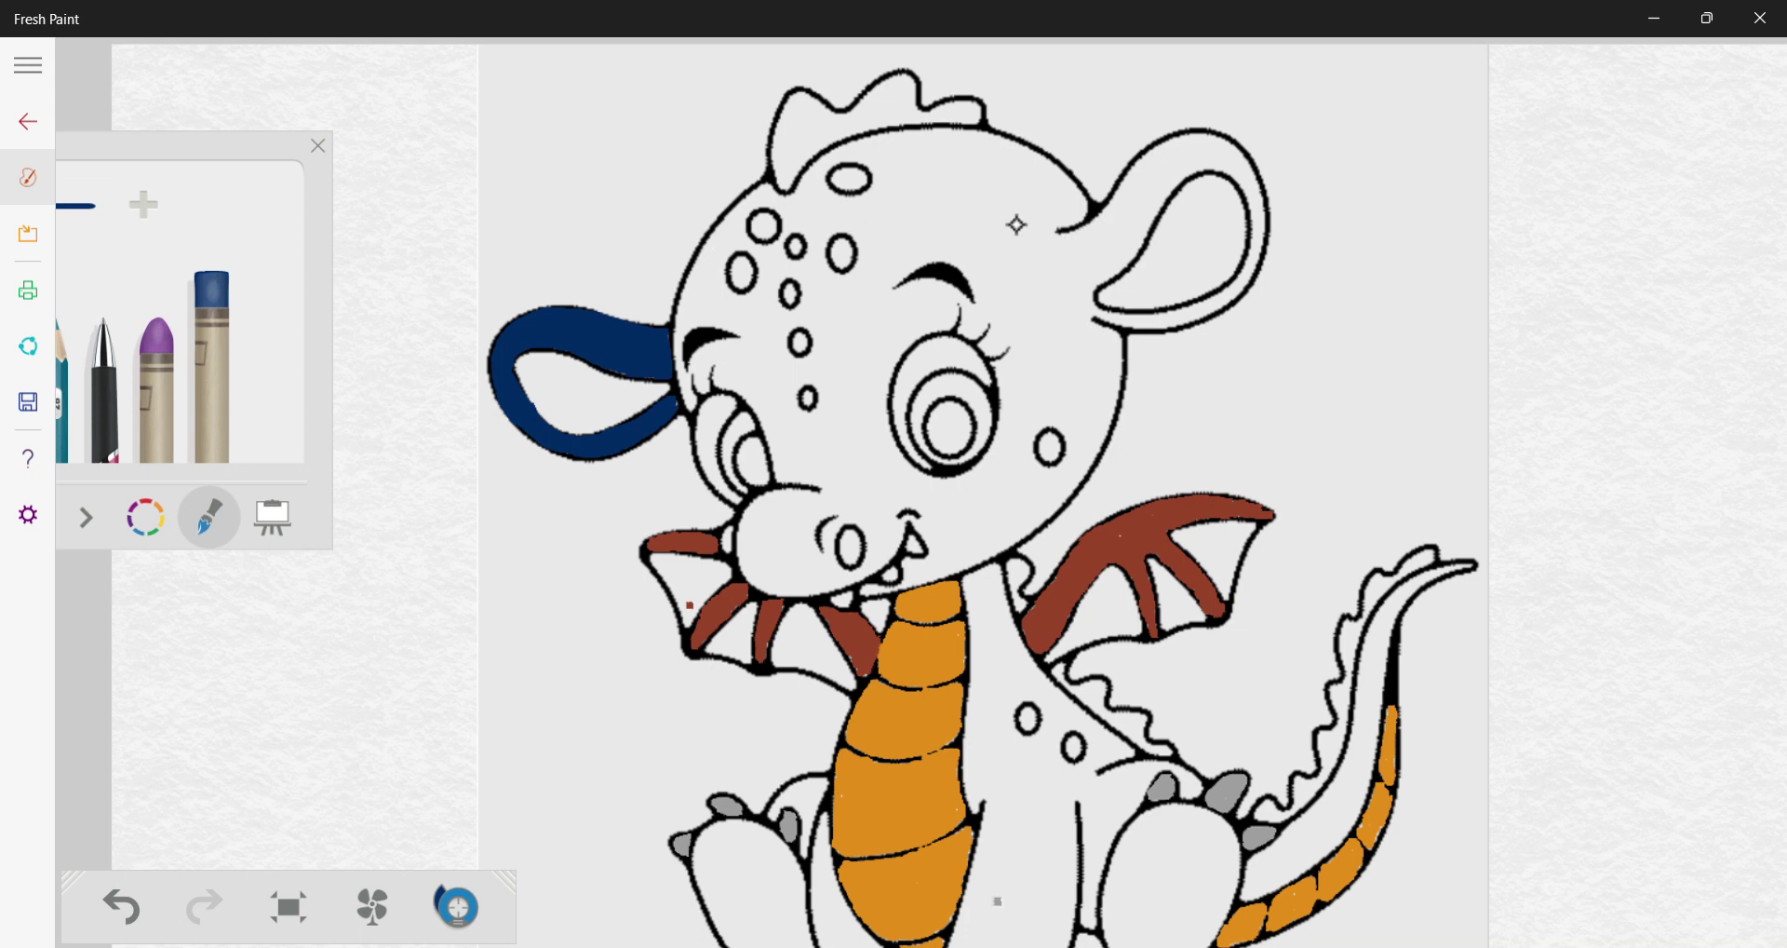
Fill the outer rim of the ear on the tail side with dark blue, leaving the inner ear blank
mouse_move(1061, 235)
left_mouse_down()
mouse_move(1111, 219)
mouse_move(1071, 250)
mouse_move(1088, 294)
mouse_move(1087, 270)
mouse_move(1089, 292)
mouse_move(1142, 249)
mouse_move(1169, 186)
mouse_move(1240, 175)
mouse_move(1244, 267)
mouse_move(1260, 212)
mouse_move(1236, 279)
mouse_move(1244, 265)
mouse_move(1212, 293)
left_mouse_up()
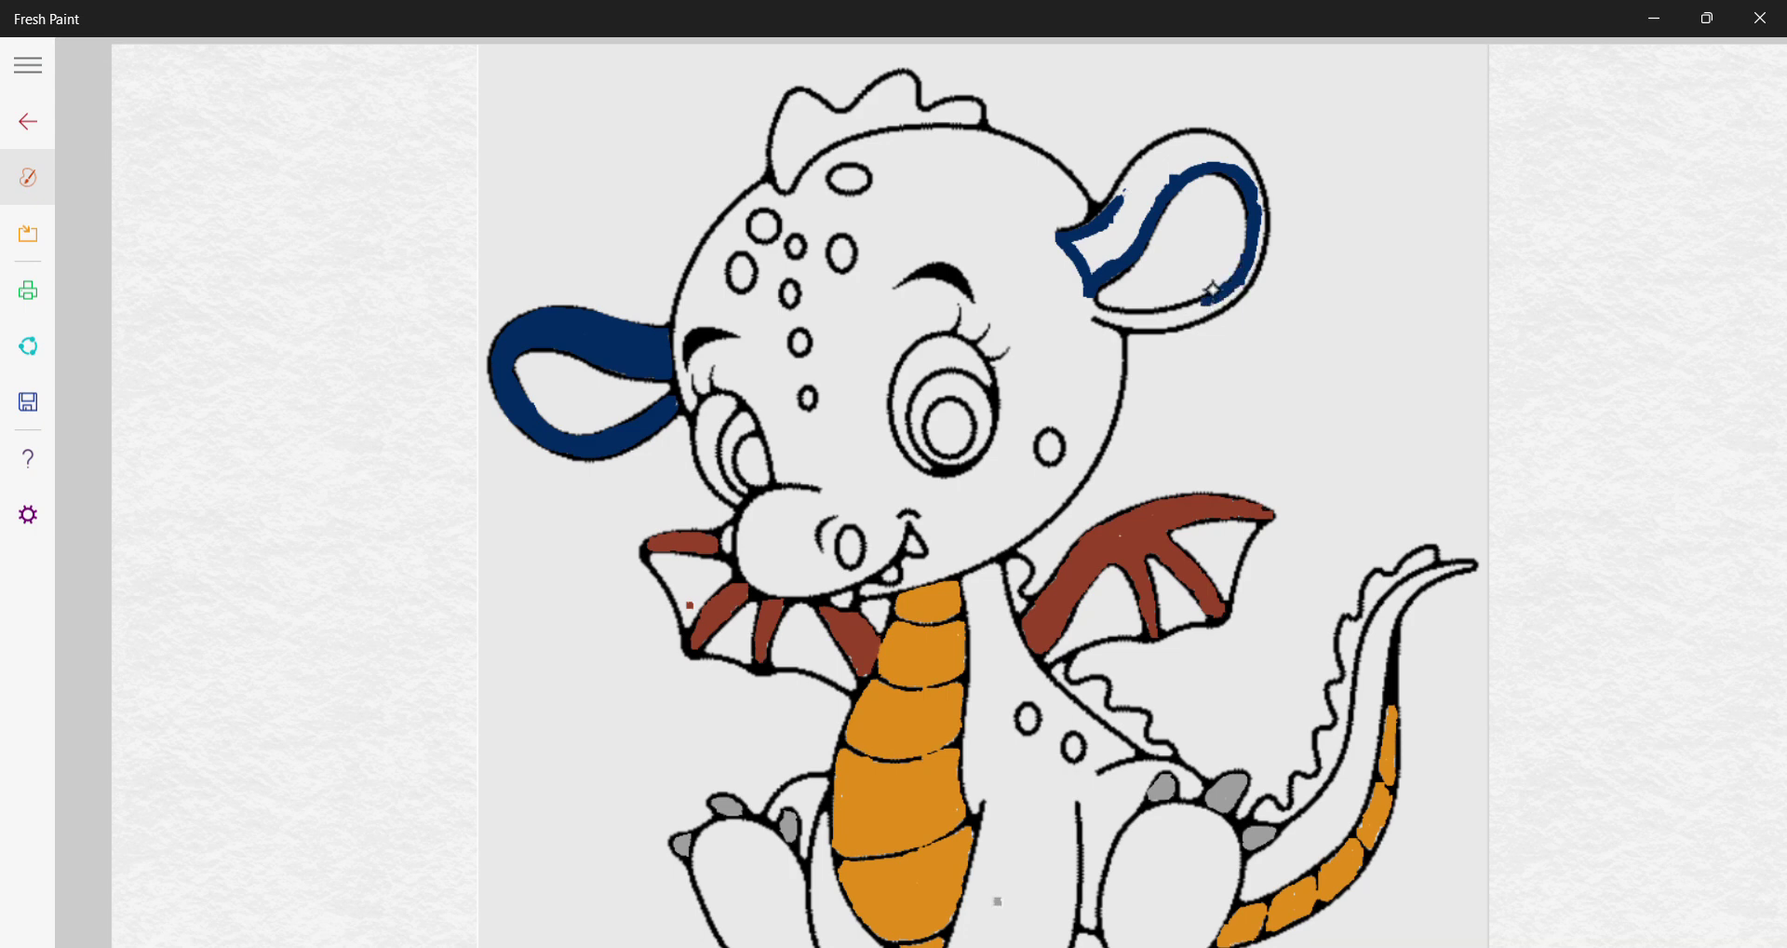
mouse_move(1091, 296)
left_mouse_down()
mouse_move(1098, 314)
mouse_move(1160, 317)
mouse_move(1099, 316)
mouse_move(1153, 321)
mouse_move(1221, 303)
mouse_move(1249, 271)
left_mouse_up()
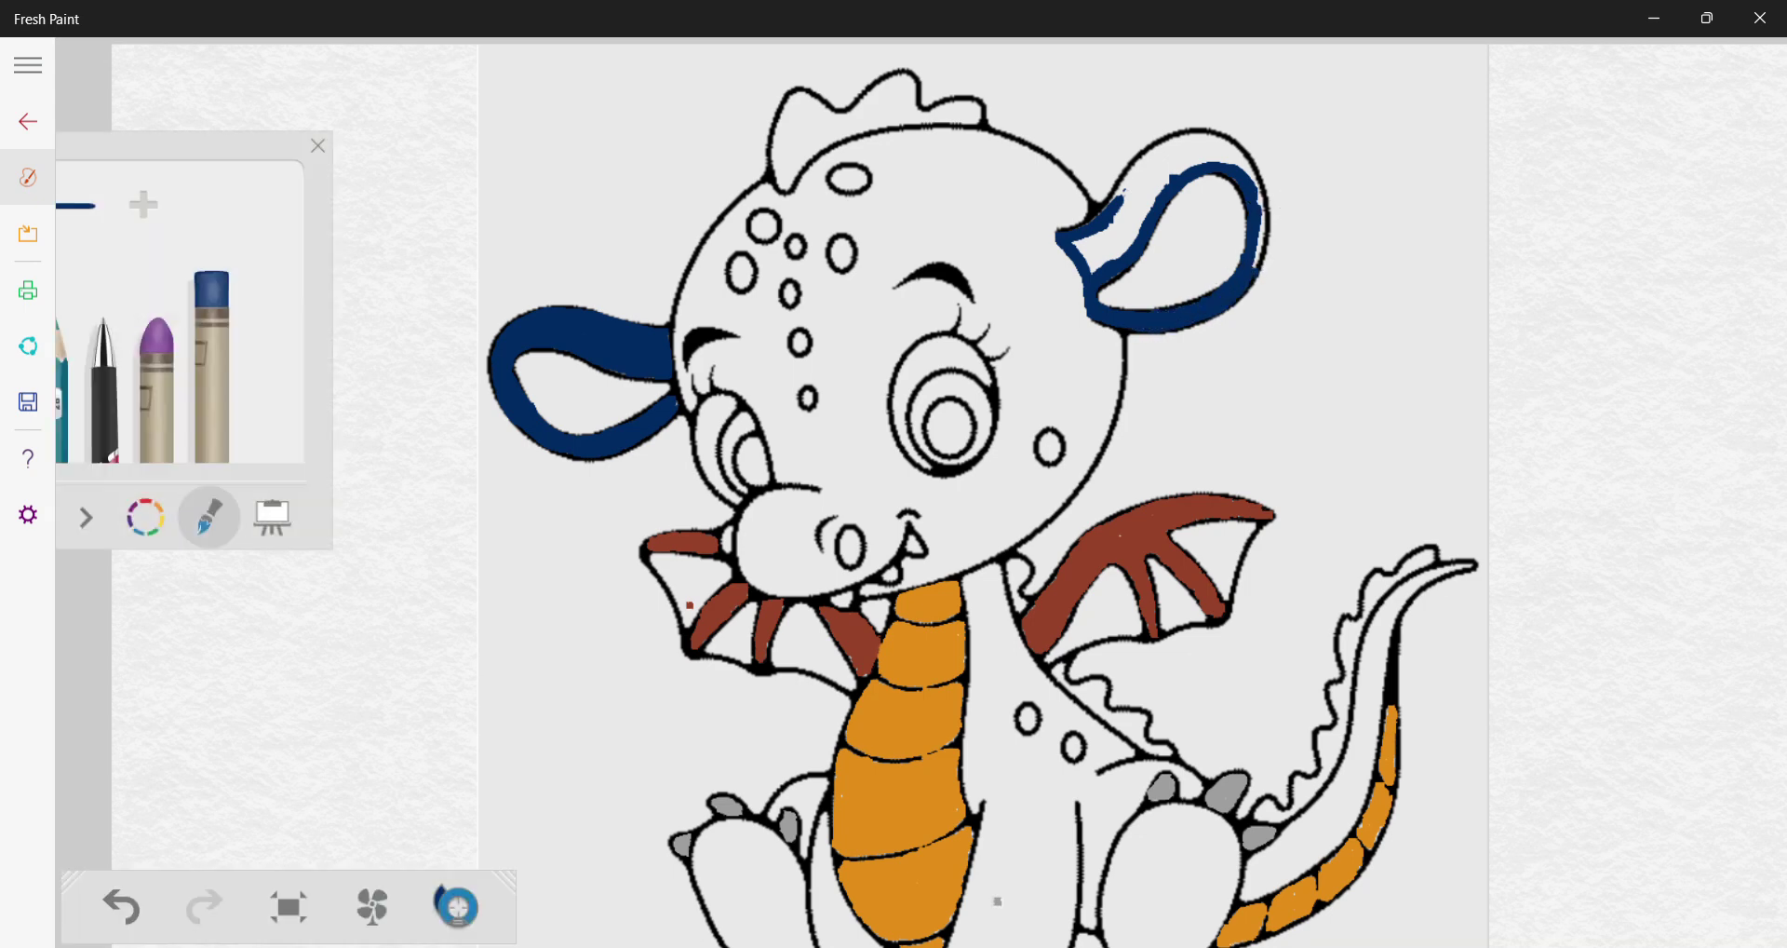
left_click_drag(1270, 201, 1260, 237)
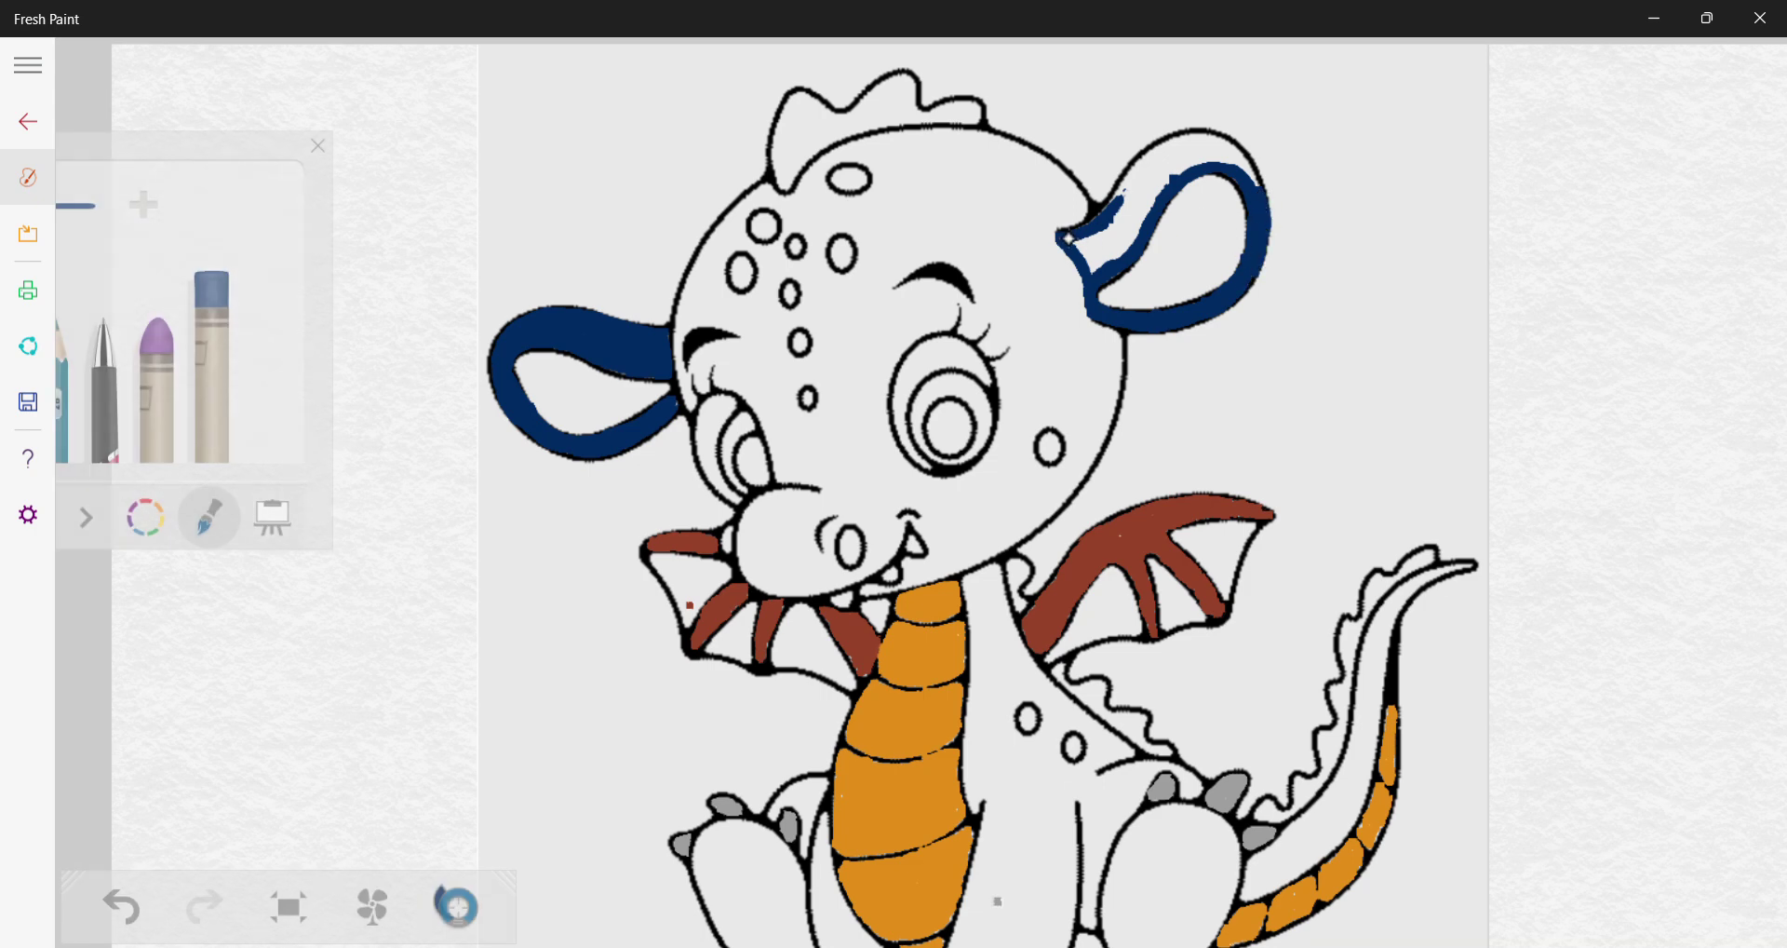
mouse_move(1070, 239)
left_mouse_down()
mouse_move(1133, 190)
mouse_move(1081, 238)
mouse_move(1113, 251)
mouse_move(1143, 205)
mouse_move(1116, 252)
mouse_move(1163, 190)
mouse_move(1128, 243)
mouse_move(1187, 158)
mouse_move(1102, 225)
mouse_move(1170, 147)
mouse_move(1088, 226)
mouse_move(1153, 154)
mouse_move(1123, 192)
mouse_move(1206, 134)
mouse_move(1170, 158)
mouse_move(1228, 142)
mouse_move(1152, 176)
mouse_move(1176, 154)
mouse_move(1208, 171)
mouse_move(1173, 159)
mouse_move(1230, 151)
mouse_move(1183, 169)
mouse_move(1210, 170)
mouse_move(1171, 158)
mouse_move(1215, 155)
mouse_move(1184, 173)
mouse_move(1235, 161)
left_mouse_up()
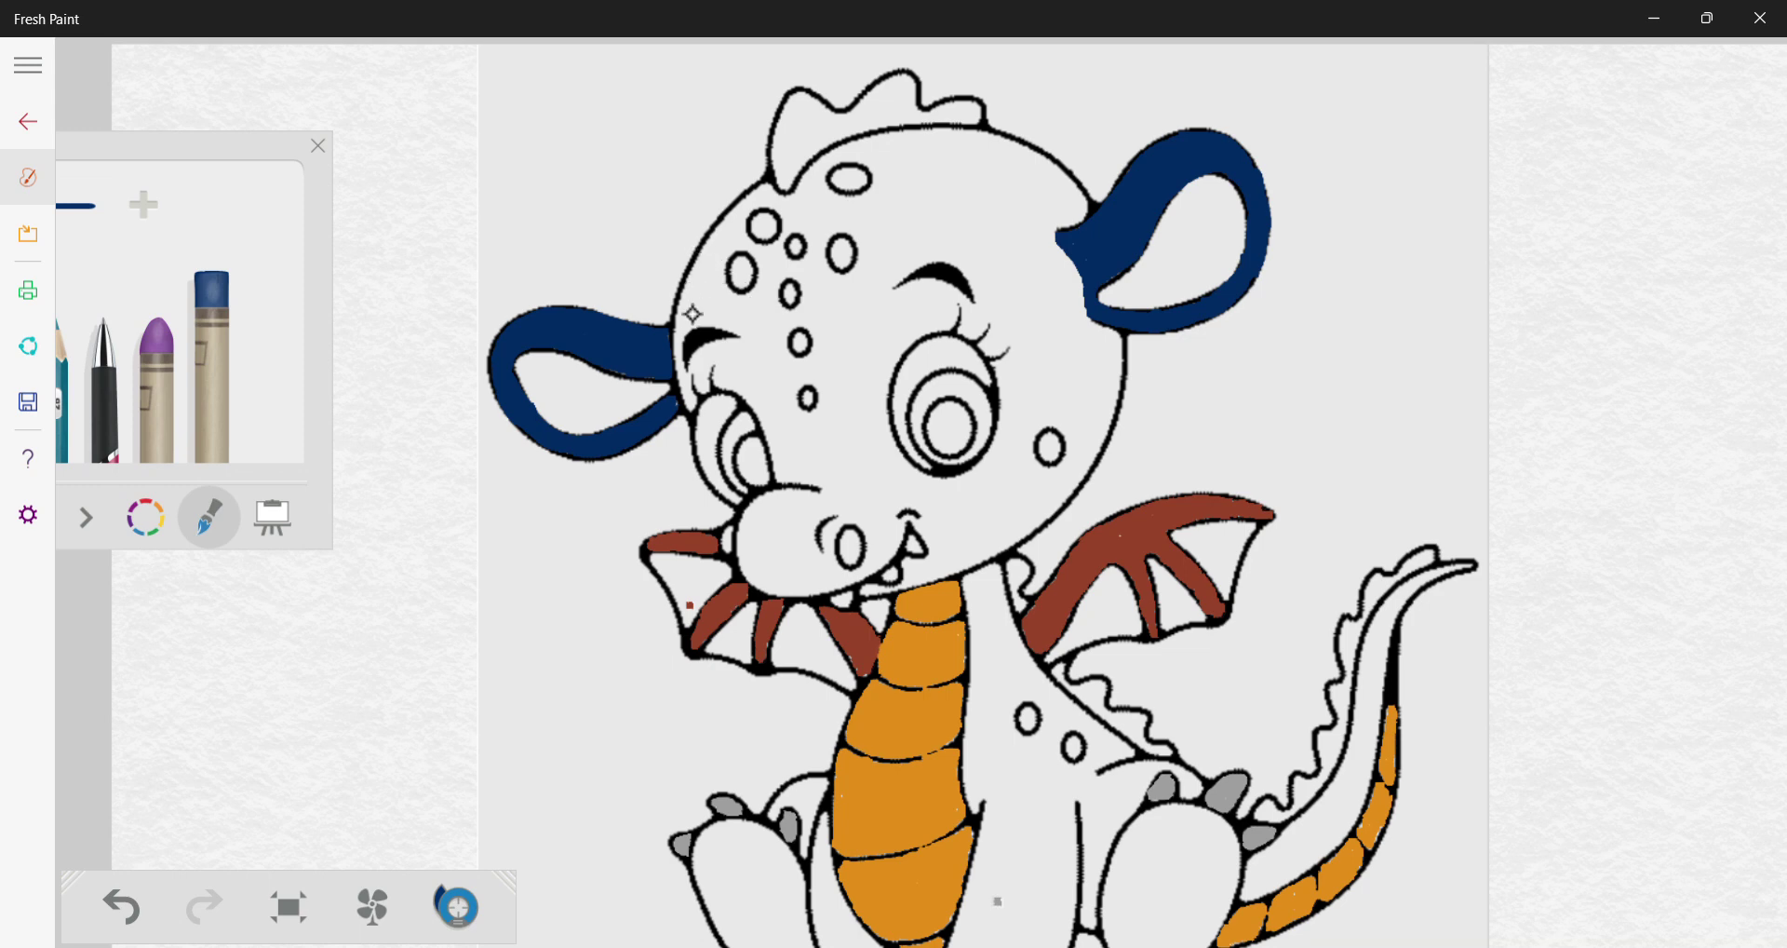
Edge the top of the head from one ear to the other with dark blue, following the outline below the crest
mouse_move(677, 338)
left_mouse_down()
mouse_move(719, 229)
mouse_move(699, 276)
mouse_move(762, 189)
mouse_move(785, 200)
mouse_move(832, 154)
mouse_move(811, 176)
mouse_move(880, 151)
mouse_move(839, 152)
mouse_move(938, 138)
mouse_move(866, 147)
mouse_move(996, 155)
mouse_move(940, 135)
mouse_move(1003, 150)
mouse_move(981, 138)
mouse_move(1043, 179)
left_mouse_up()
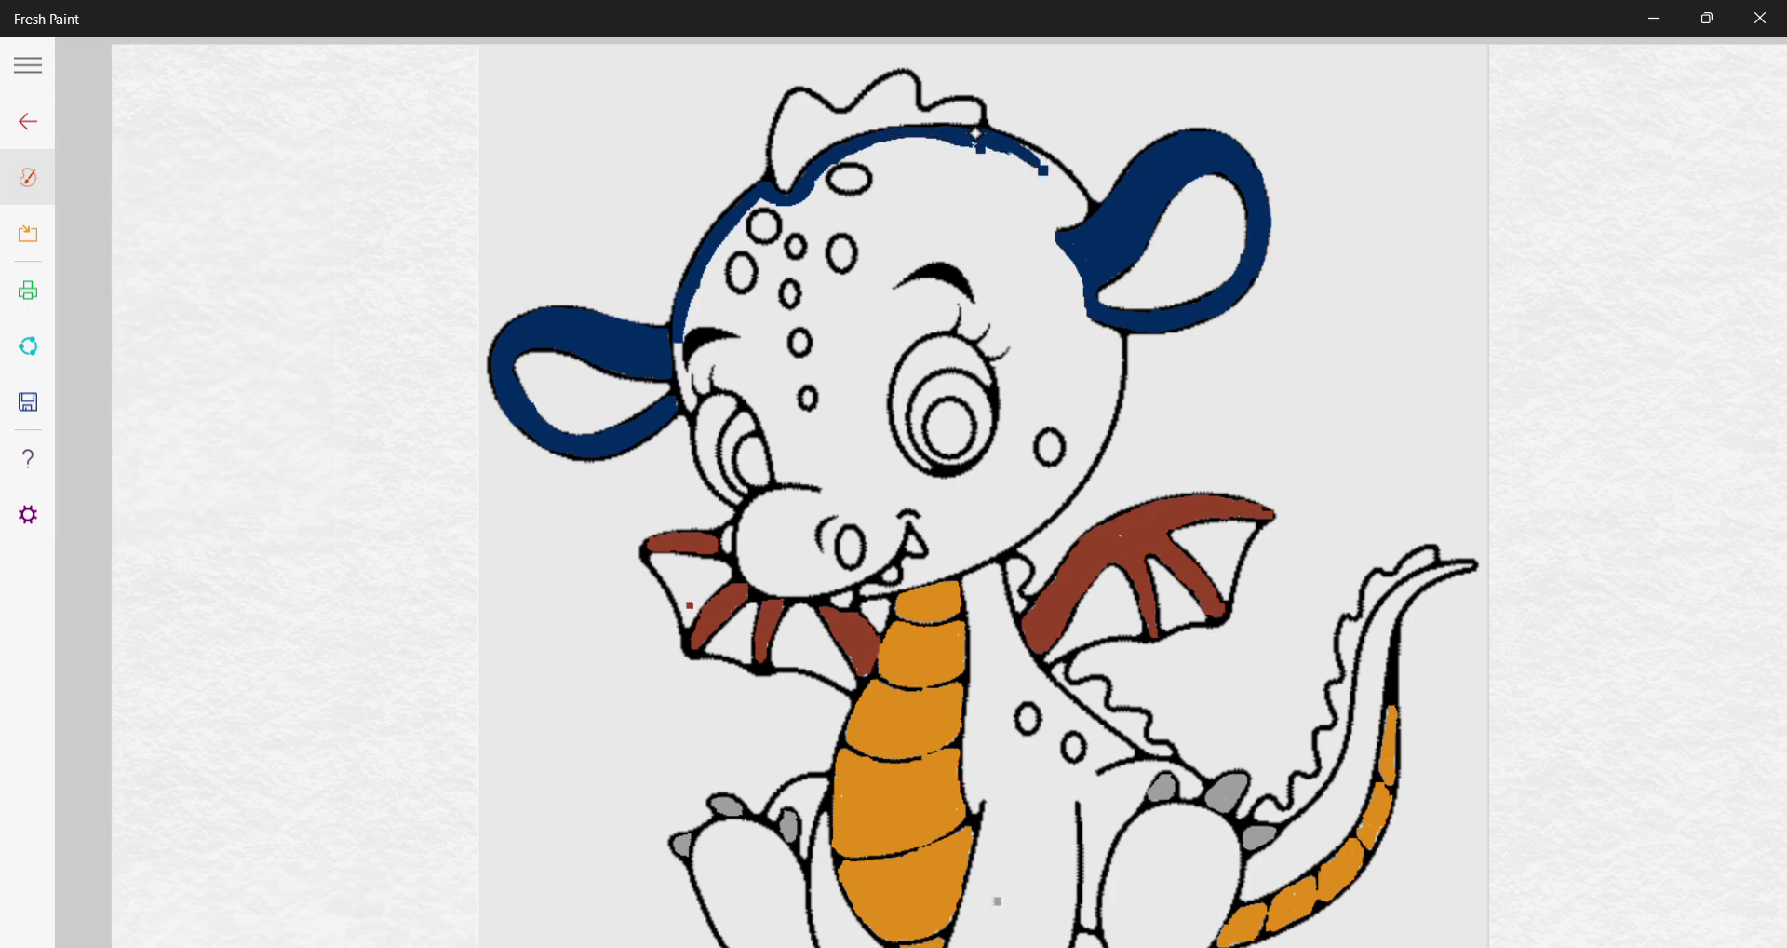
mouse_move(976, 133)
left_mouse_down()
mouse_move(1048, 173)
mouse_move(1067, 221)
left_mouse_up()
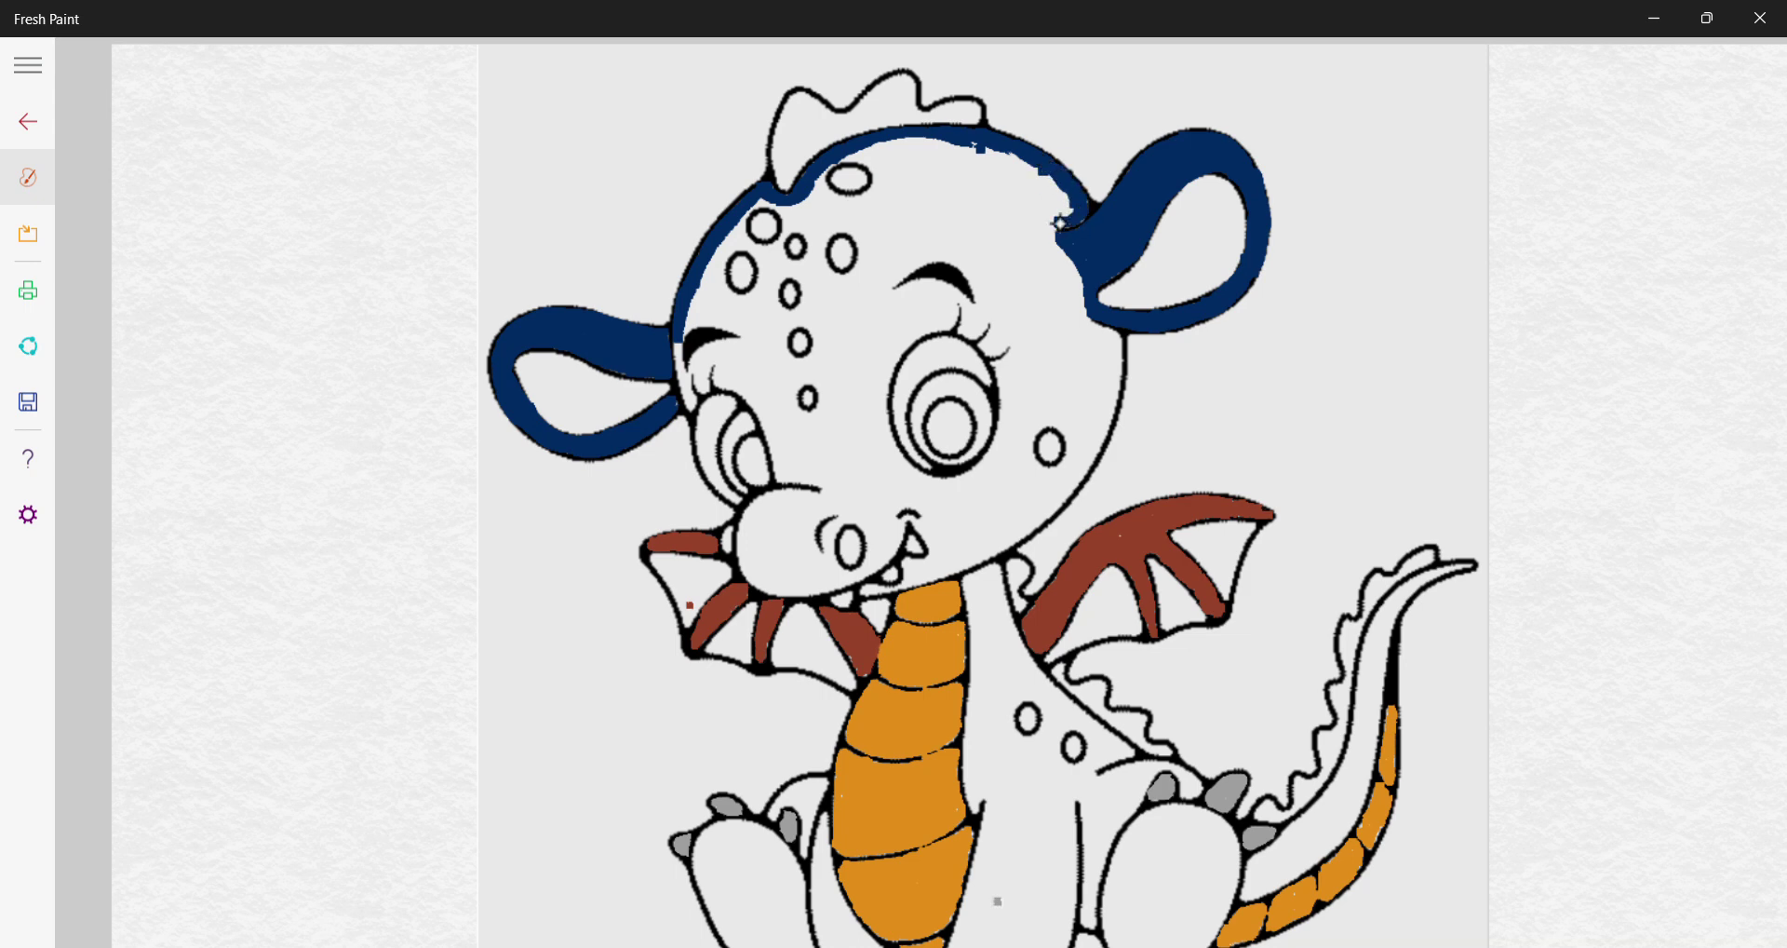
left_click_drag(1079, 216, 1033, 223)
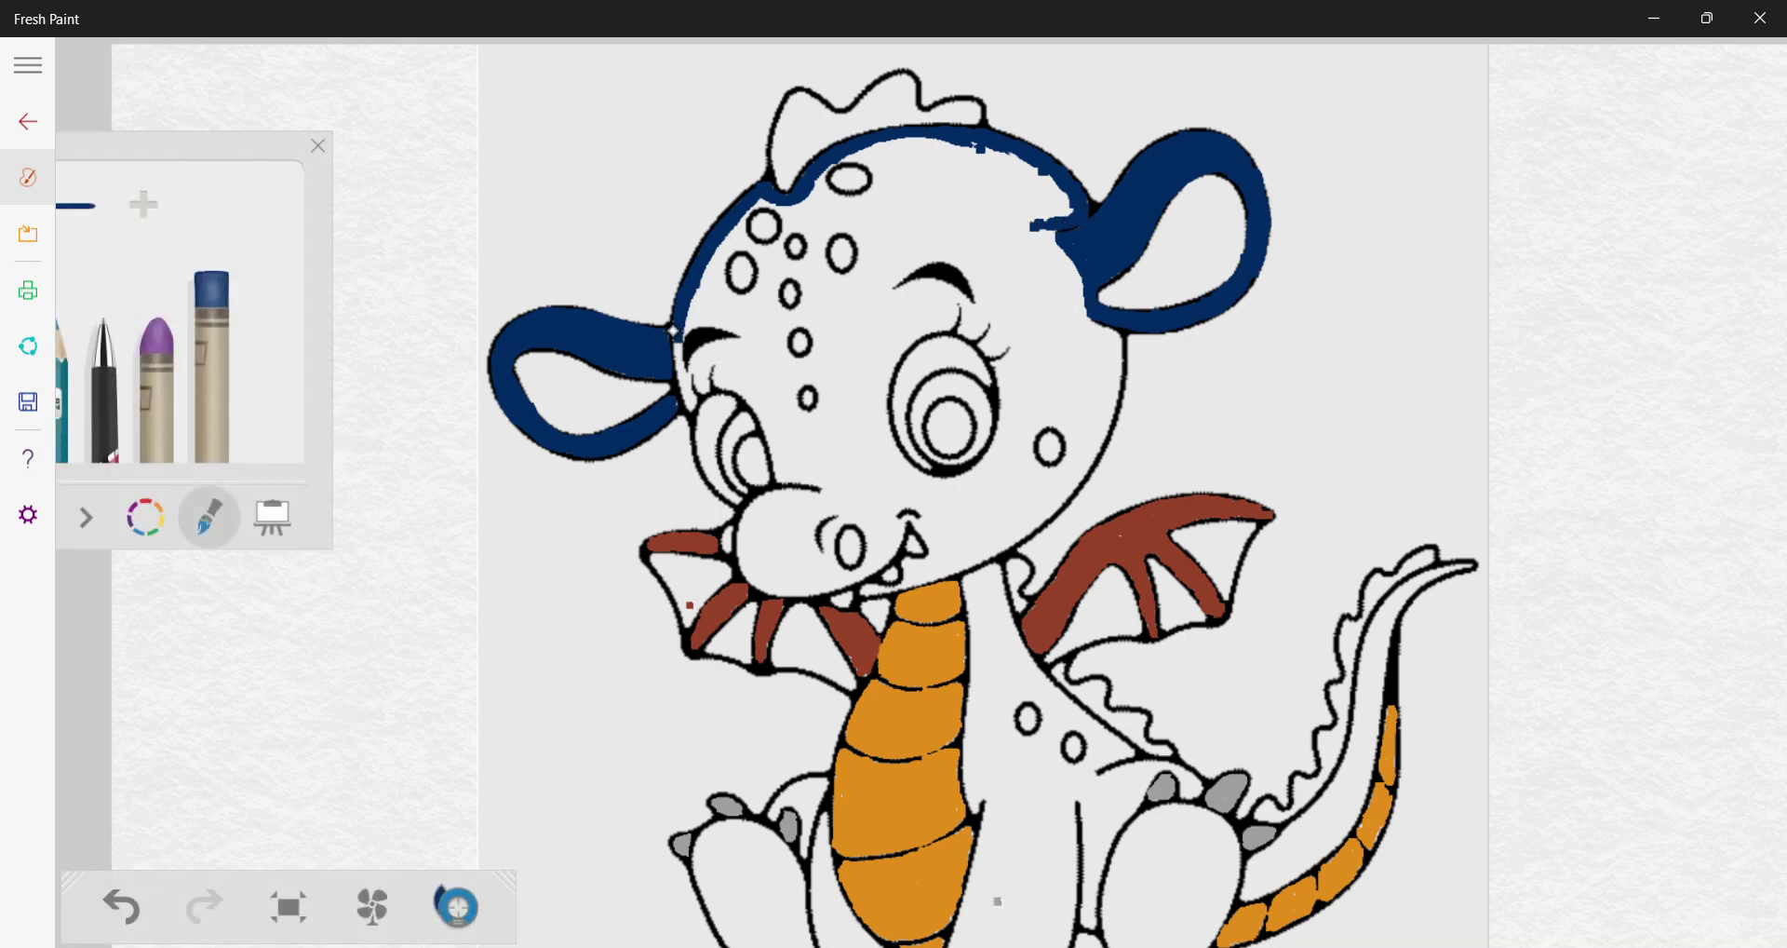
Paint dark blue around the eyebrow and inner edge of the eye on the snout side, down to the snout's upper line
mouse_move(673, 331)
left_mouse_down()
mouse_move(693, 408)
mouse_move(677, 343)
mouse_move(700, 382)
mouse_move(703, 348)
mouse_move(702, 398)
mouse_move(713, 347)
mouse_move(724, 385)
mouse_move(745, 331)
mouse_move(718, 382)
mouse_move(739, 351)
mouse_move(758, 379)
mouse_move(725, 372)
mouse_move(728, 352)
mouse_move(772, 473)
left_mouse_up()
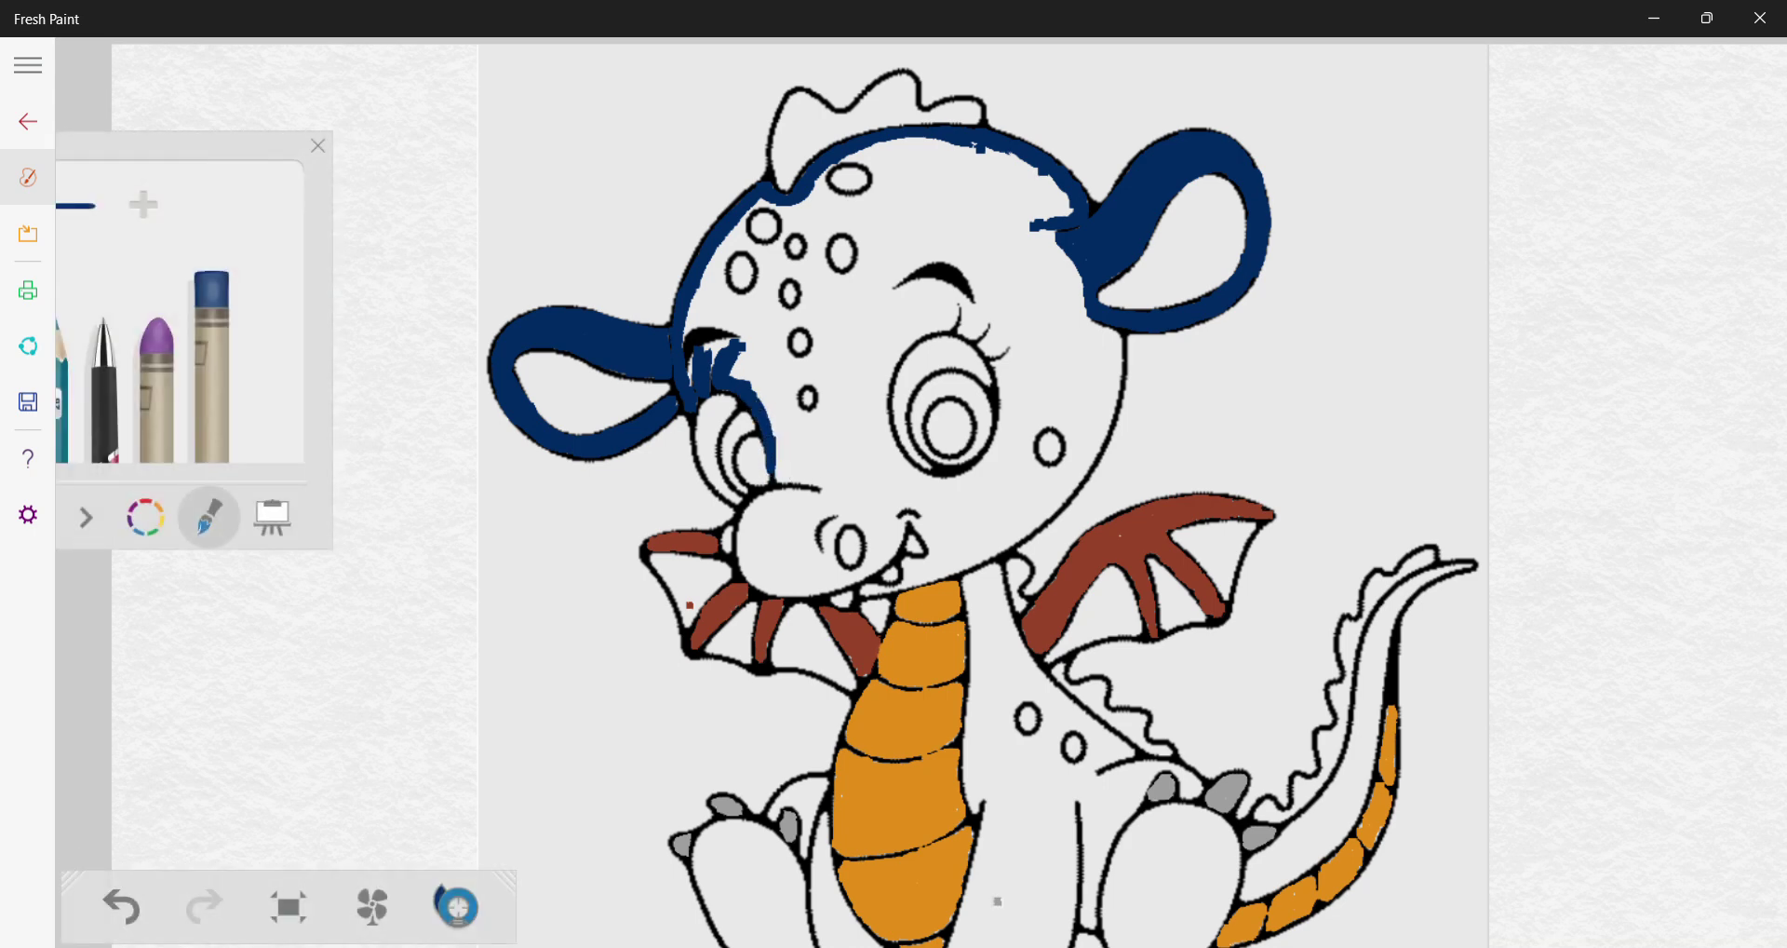
left_click_drag(783, 475, 829, 496)
mouse_move(684, 341)
left_mouse_down()
mouse_move(720, 307)
mouse_move(734, 317)
mouse_move(710, 325)
mouse_move(736, 331)
mouse_move(738, 354)
mouse_move(696, 378)
mouse_move(690, 355)
mouse_move(736, 330)
mouse_move(714, 376)
mouse_move(729, 337)
mouse_move(726, 353)
mouse_move(787, 337)
left_mouse_up()
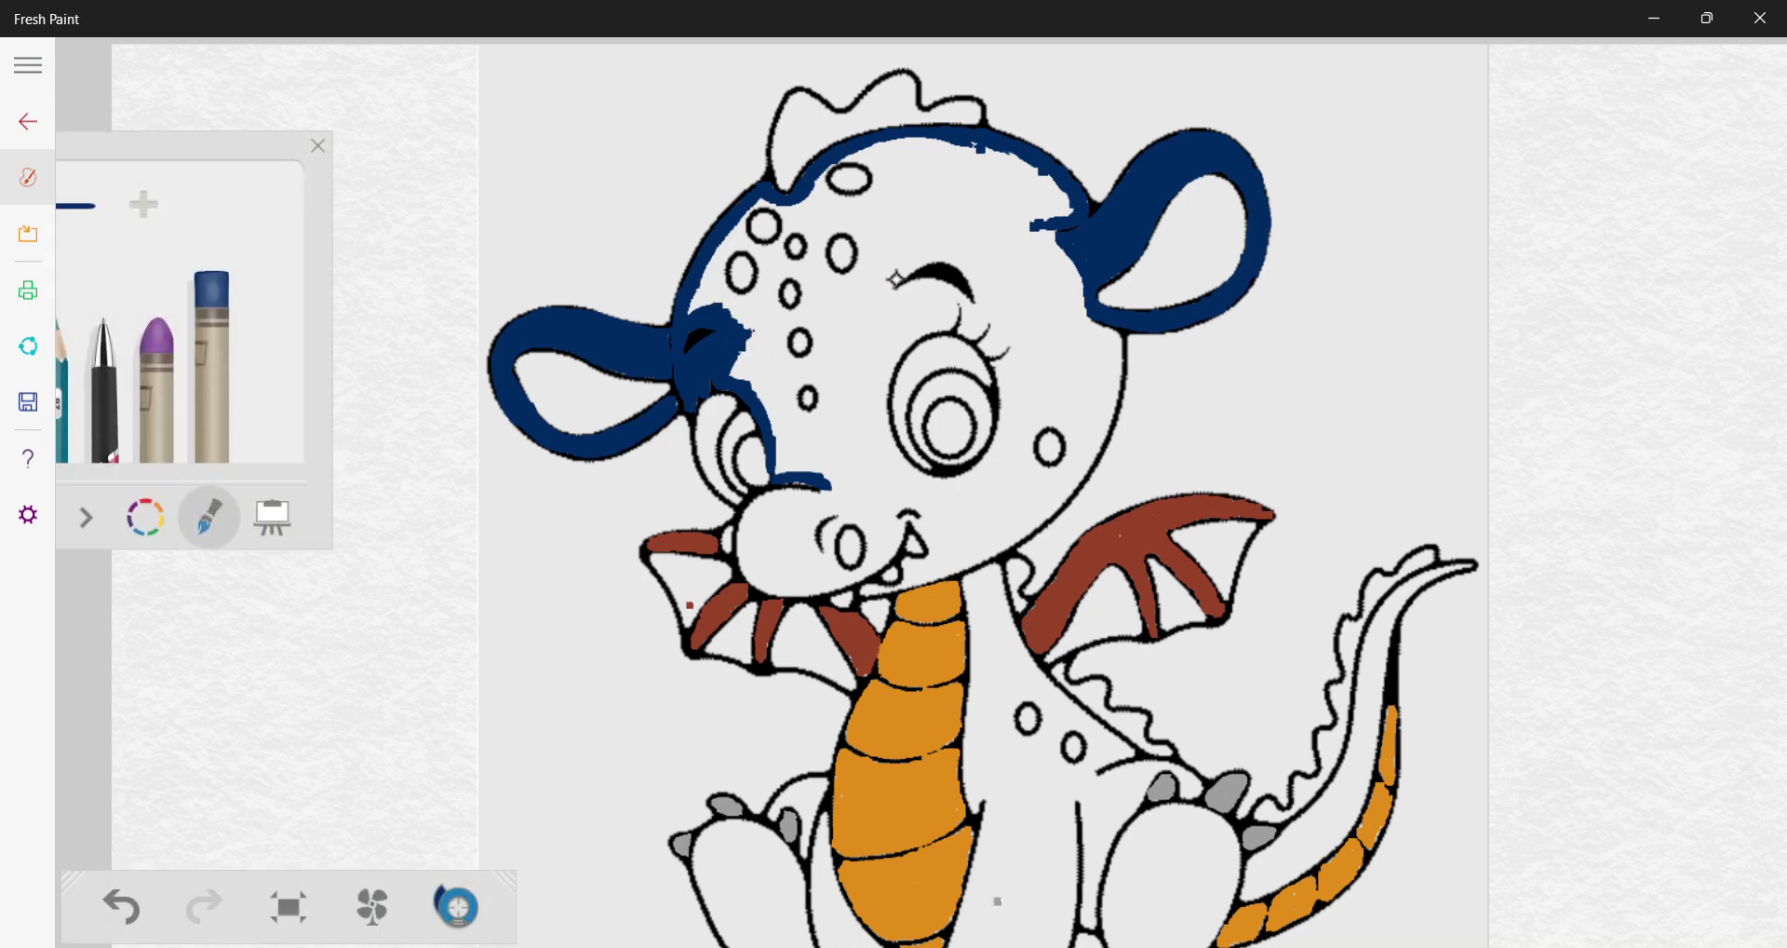
Paint dark blue around the black eyebrow above the large eye on the tail side
mouse_move(887, 283)
left_mouse_down()
mouse_move(928, 258)
mouse_move(1006, 263)
mouse_move(934, 256)
mouse_move(1019, 287)
left_mouse_up()
left_click_drag(887, 290, 973, 309)
mouse_move(933, 256)
left_mouse_down()
mouse_move(982, 278)
mouse_move(945, 258)
mouse_move(977, 293)
mouse_move(973, 276)
mouse_move(977, 311)
mouse_move(920, 265)
left_mouse_up()
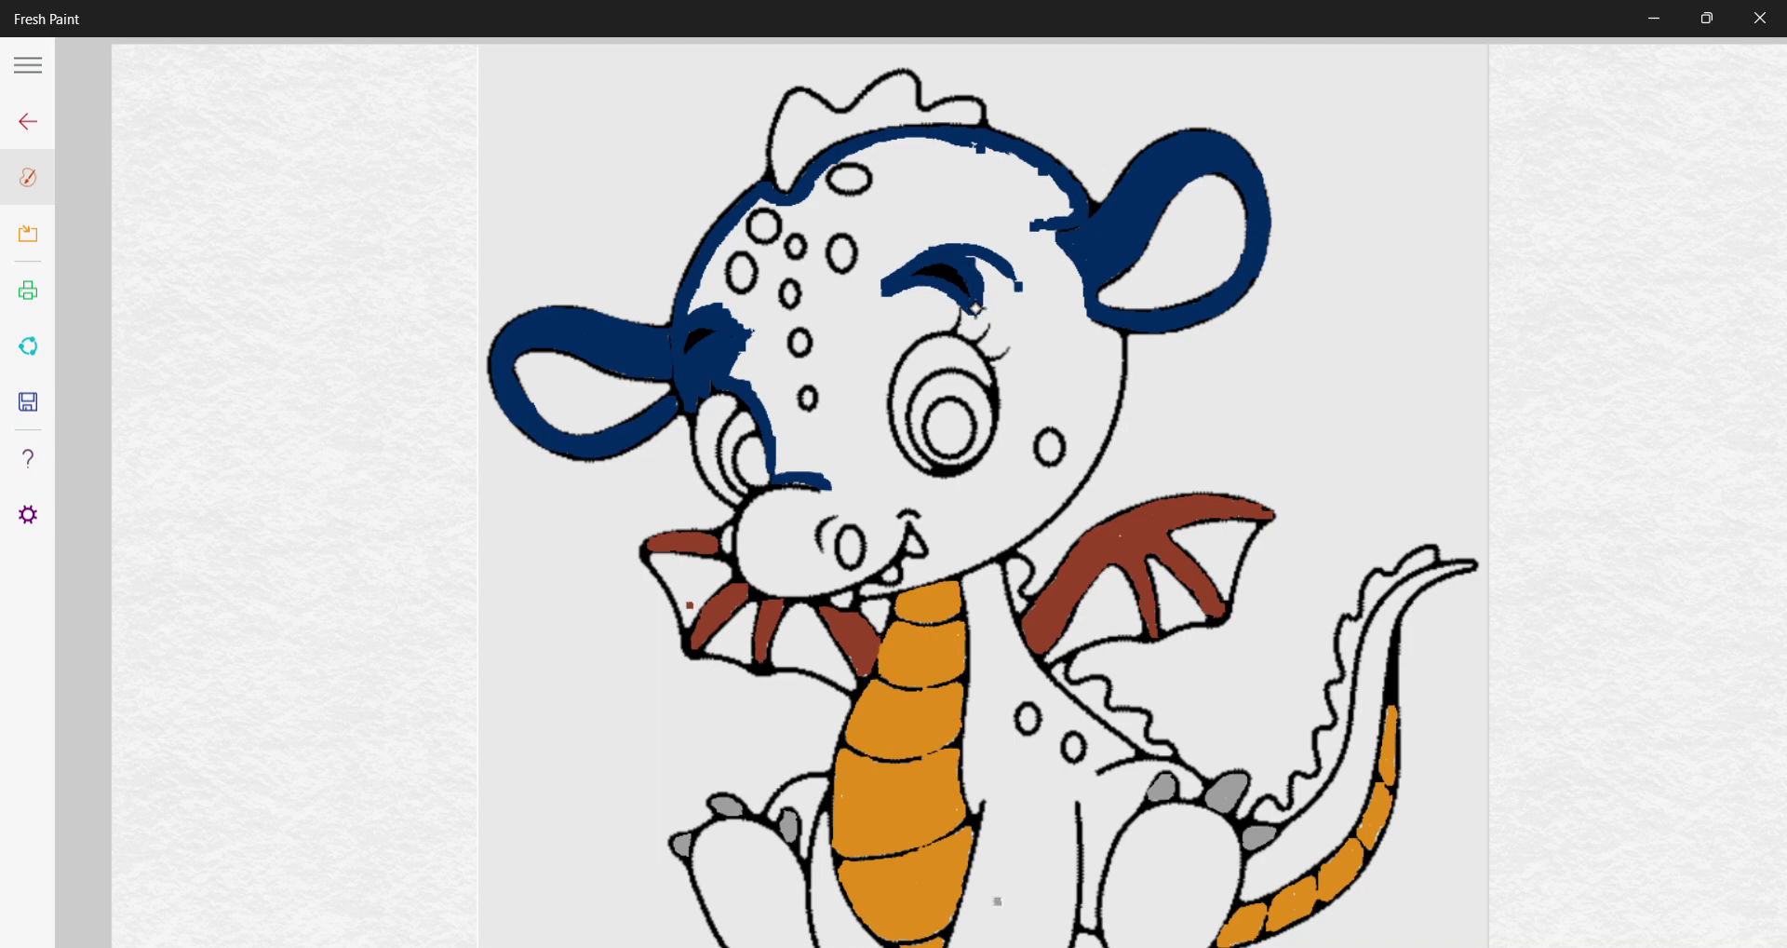
mouse_move(991, 264)
left_mouse_down()
mouse_move(992, 304)
mouse_move(1003, 291)
left_mouse_up()
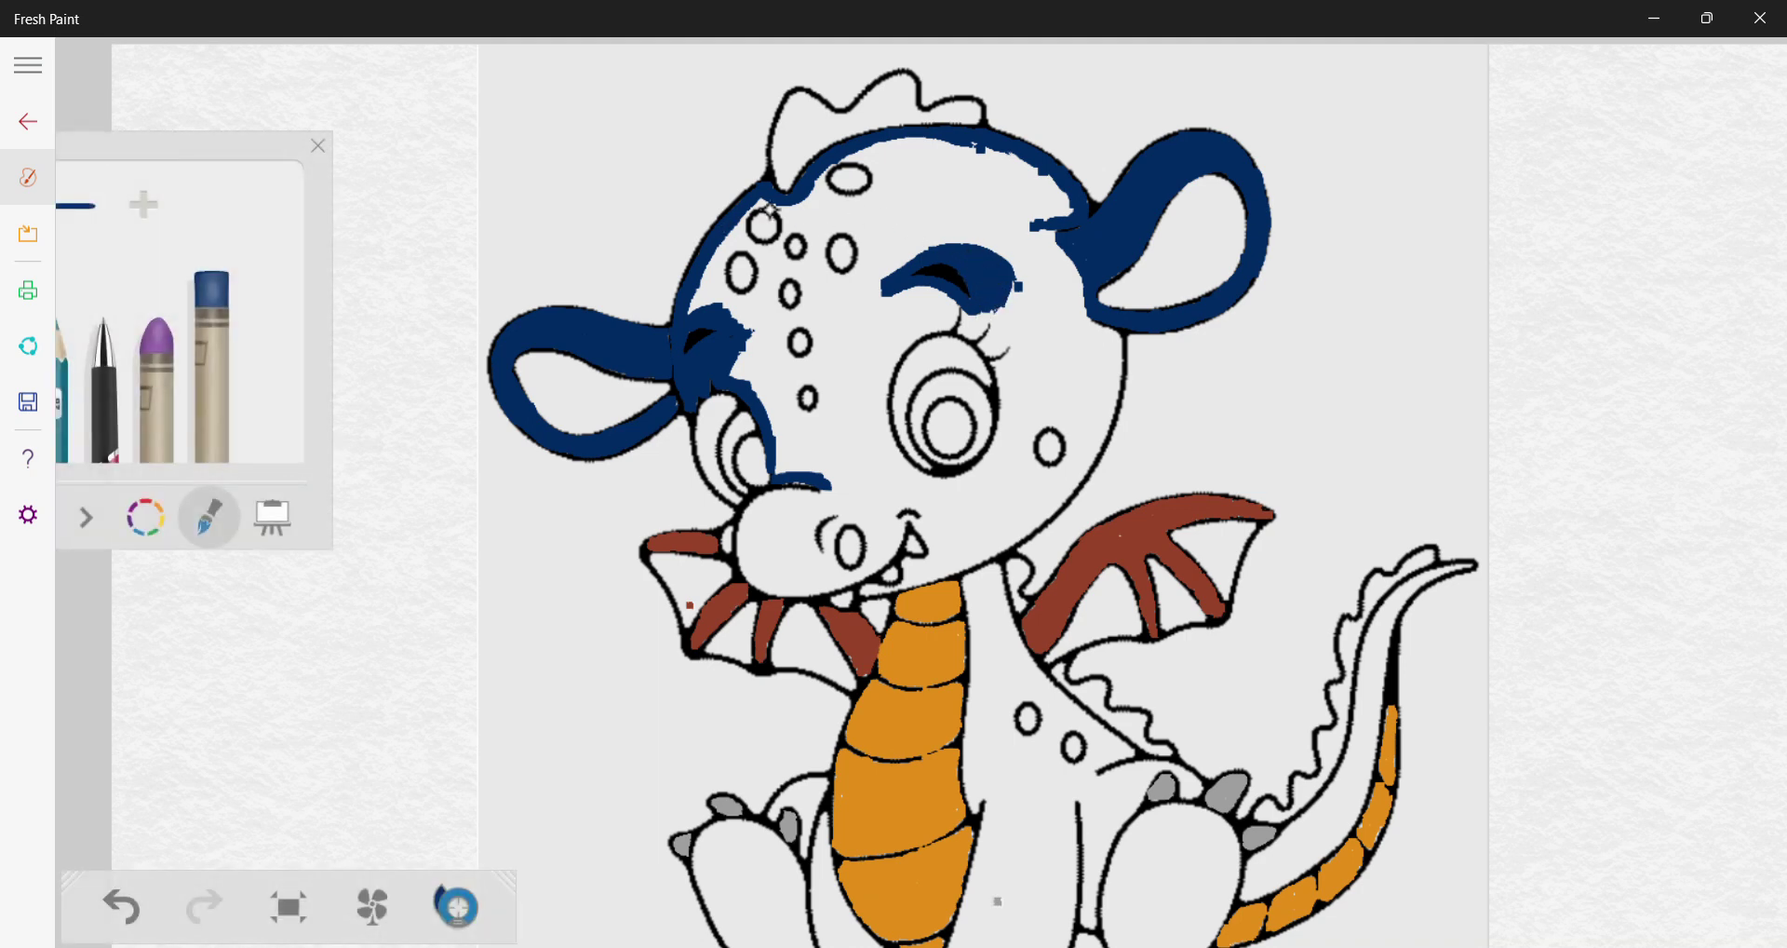
Outline the oval spots on the forehead and the single cheek spot with dark blue
mouse_move(768, 206)
left_mouse_down()
mouse_move(777, 240)
mouse_move(768, 204)
mouse_move(749, 214)
mouse_move(774, 214)
mouse_move(759, 238)
mouse_move(792, 228)
mouse_move(793, 263)
mouse_move(808, 237)
mouse_move(861, 237)
left_mouse_up()
mouse_move(839, 172)
left_mouse_down()
mouse_move(831, 187)
mouse_move(849, 169)
left_mouse_up()
mouse_move(746, 260)
left_mouse_down()
mouse_move(821, 328)
mouse_move(802, 332)
mouse_move(808, 391)
left_mouse_up()
mouse_move(1048, 433)
left_mouse_down()
mouse_move(1050, 461)
mouse_move(1078, 435)
left_mouse_up()
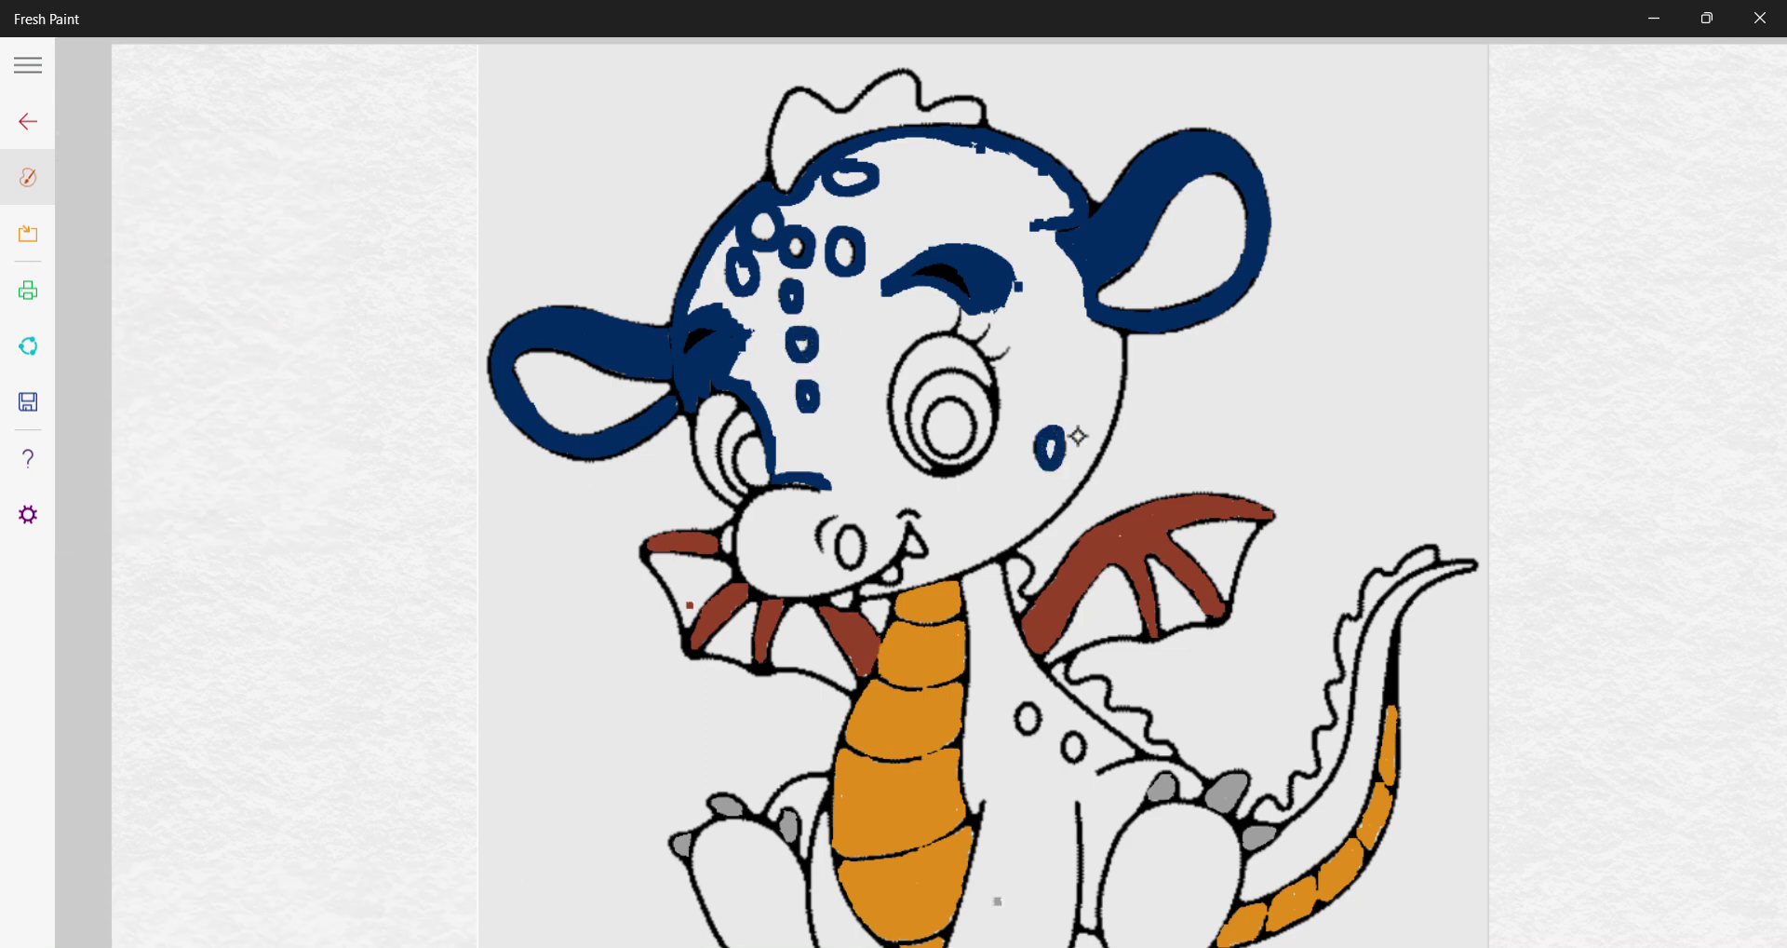
Fill the side of the forehead above the snout-side eye with dark blue, leaving the oval spots blank
mouse_move(735, 228)
left_mouse_down()
mouse_move(689, 312)
mouse_move(738, 230)
mouse_move(705, 303)
mouse_move(732, 276)
mouse_move(750, 322)
mouse_move(758, 253)
mouse_move(781, 254)
mouse_move(762, 277)
mouse_move(781, 266)
mouse_move(731, 374)
mouse_move(789, 270)
mouse_move(782, 293)
mouse_move(821, 254)
mouse_move(843, 199)
mouse_move(806, 214)
left_mouse_up()
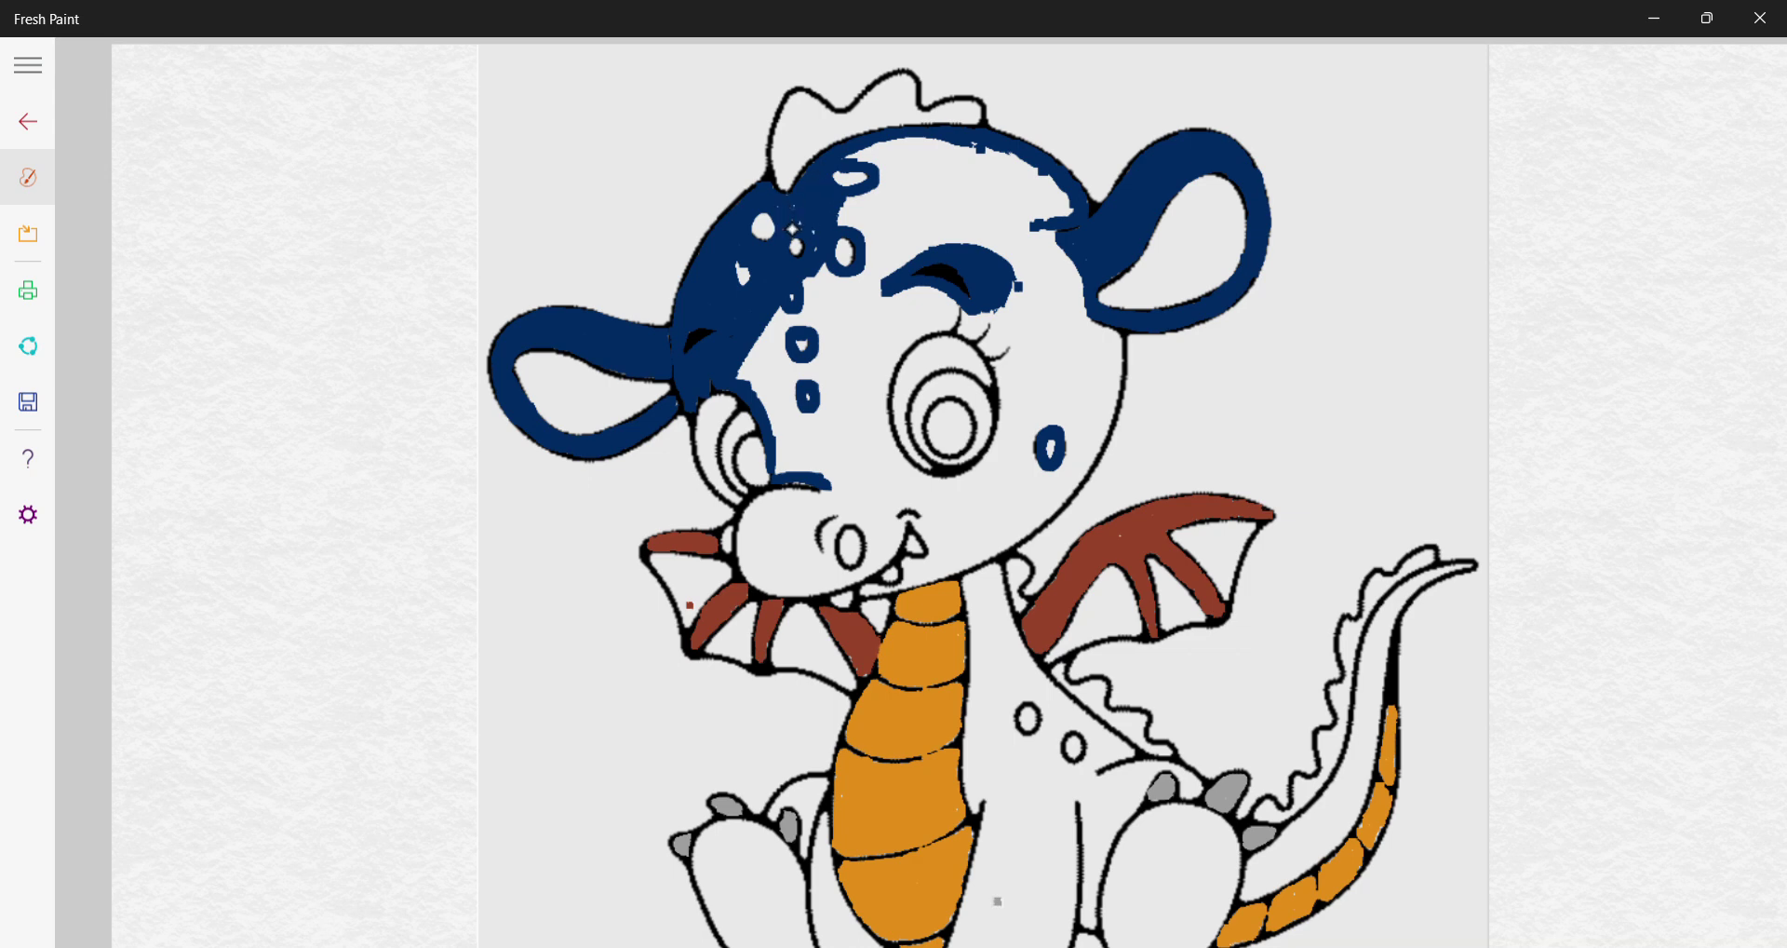
mouse_move(792, 229)
left_mouse_down()
mouse_move(806, 220)
mouse_move(815, 277)
left_mouse_up()
left_click_drag(816, 278, 770, 351)
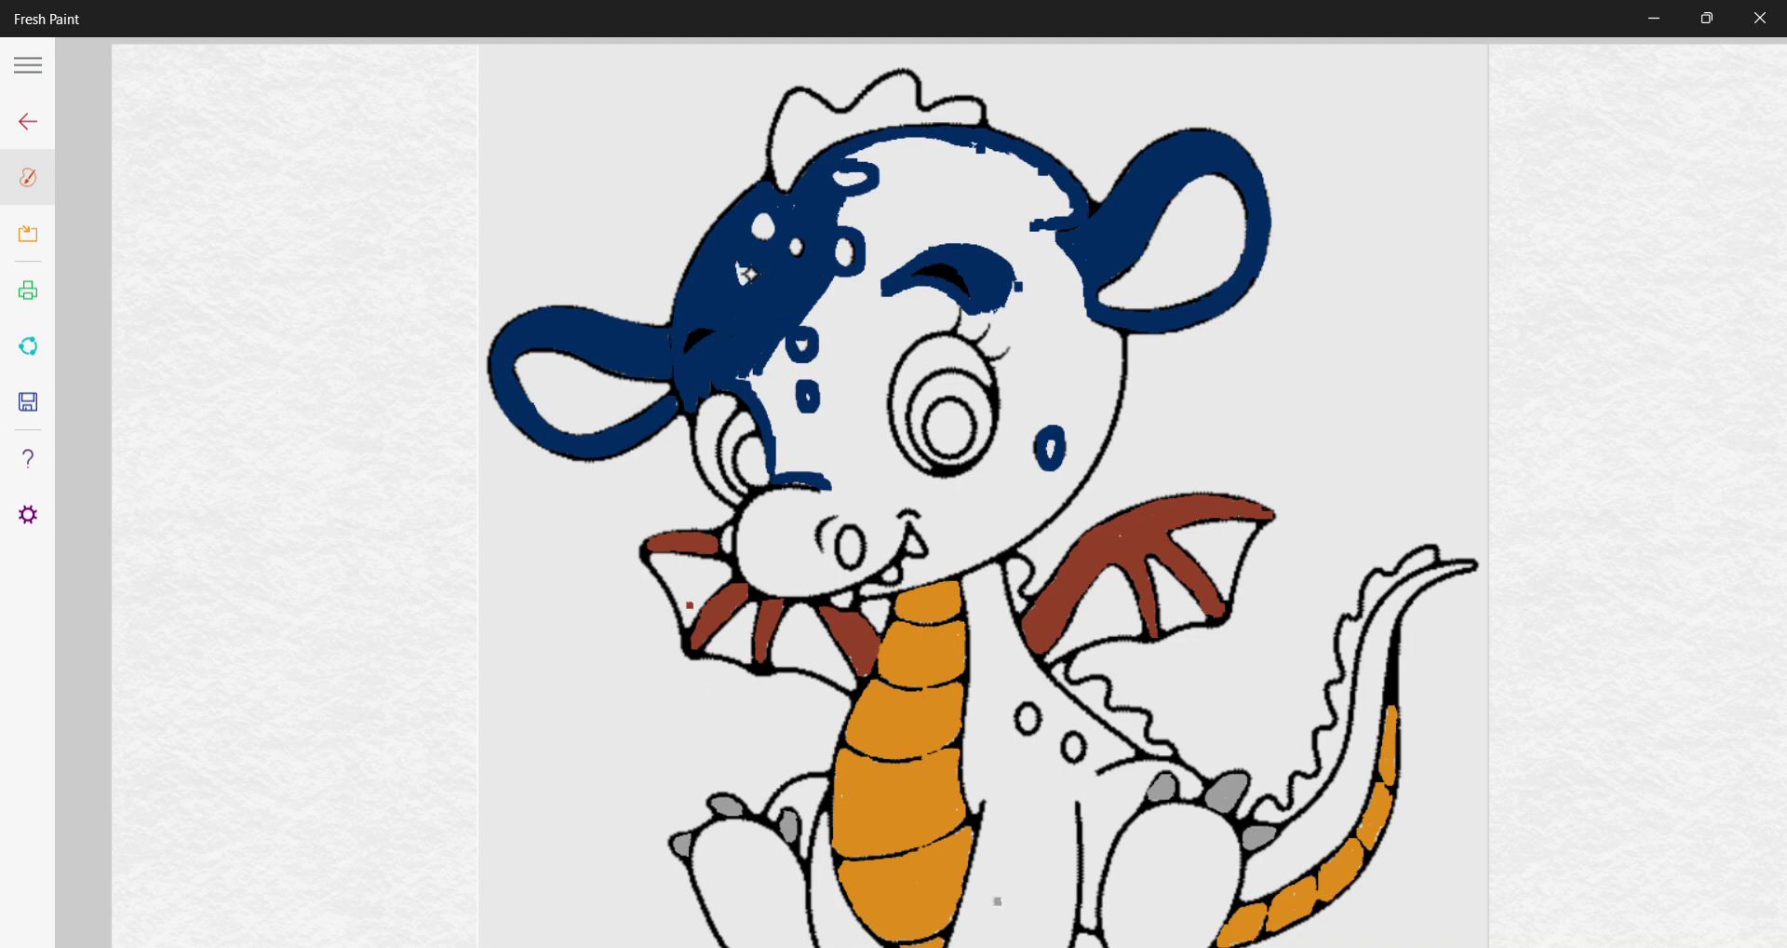
Fill the face between the two eyes with dark blue, from the eyebrows down to the snout, and cover the small gaps
mouse_move(750, 371)
left_mouse_down()
mouse_move(757, 394)
mouse_move(794, 356)
mouse_move(779, 398)
mouse_move(813, 371)
mouse_move(829, 324)
mouse_move(807, 315)
mouse_move(824, 324)
mouse_move(834, 286)
mouse_move(887, 263)
mouse_move(829, 318)
mouse_move(884, 291)
mouse_move(824, 389)
mouse_move(791, 380)
mouse_move(782, 419)
mouse_move(768, 411)
mouse_move(794, 403)
mouse_move(778, 442)
mouse_move(808, 416)
mouse_move(776, 473)
mouse_move(790, 482)
mouse_move(846, 351)
mouse_move(886, 318)
mouse_move(838, 395)
mouse_move(894, 317)
left_mouse_up()
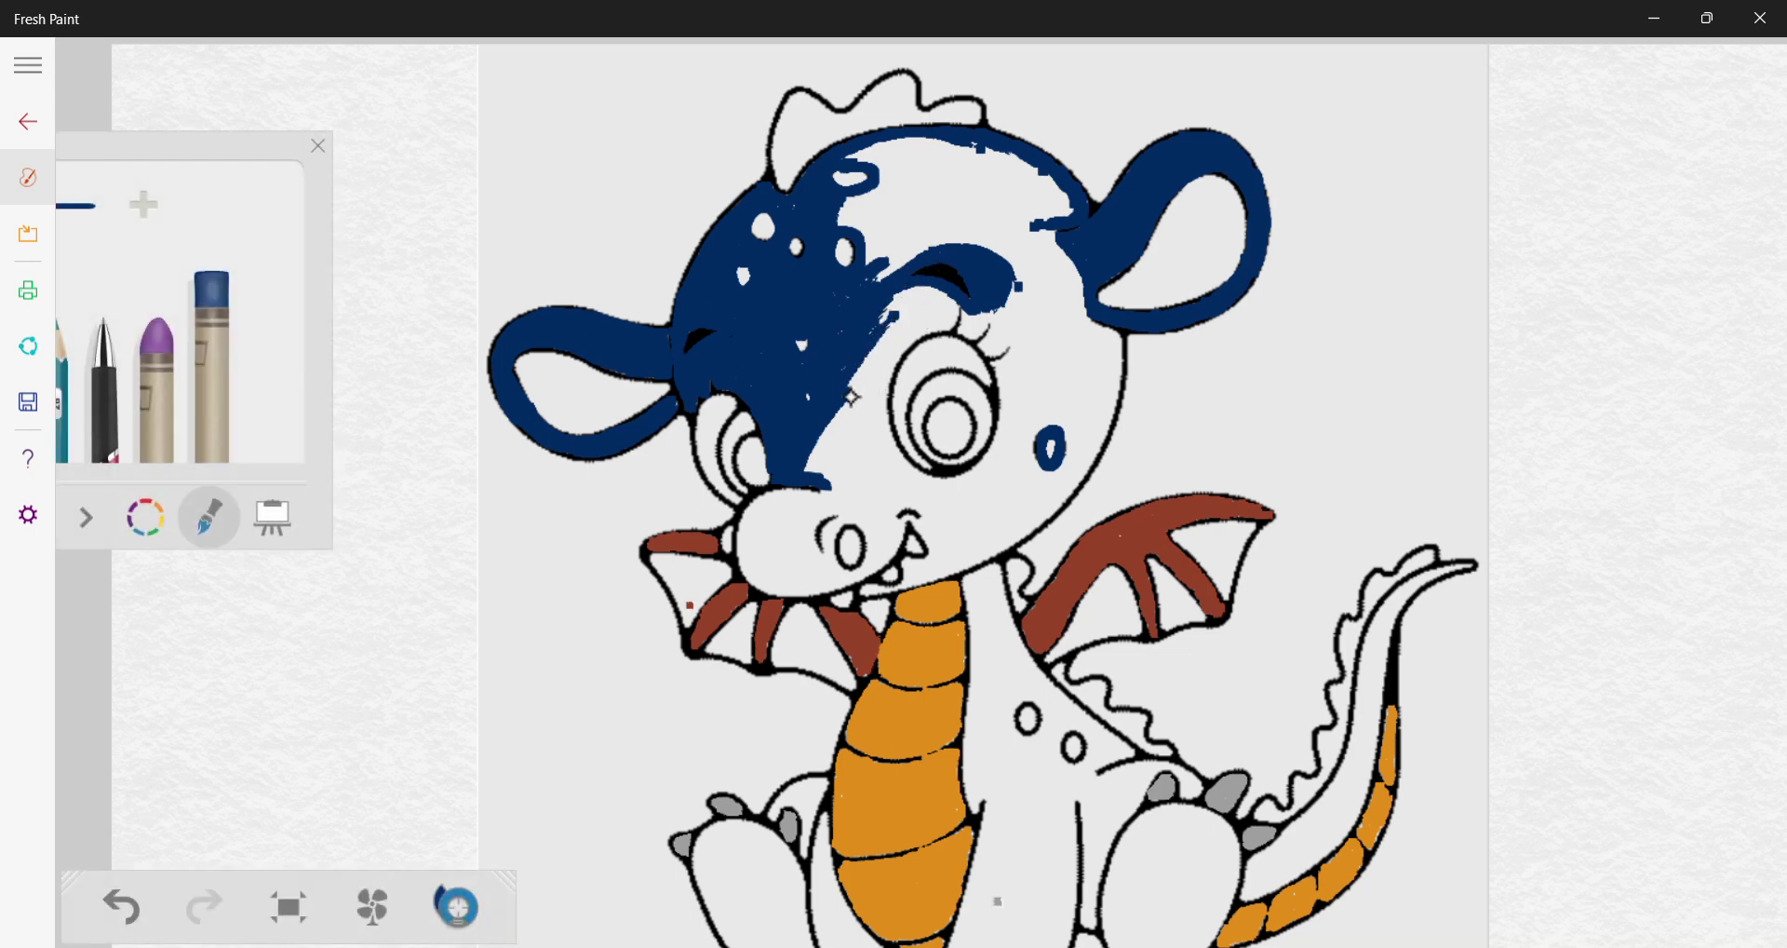
mouse_move(861, 389)
left_mouse_down()
mouse_move(905, 288)
mouse_move(890, 307)
mouse_move(939, 294)
left_mouse_up()
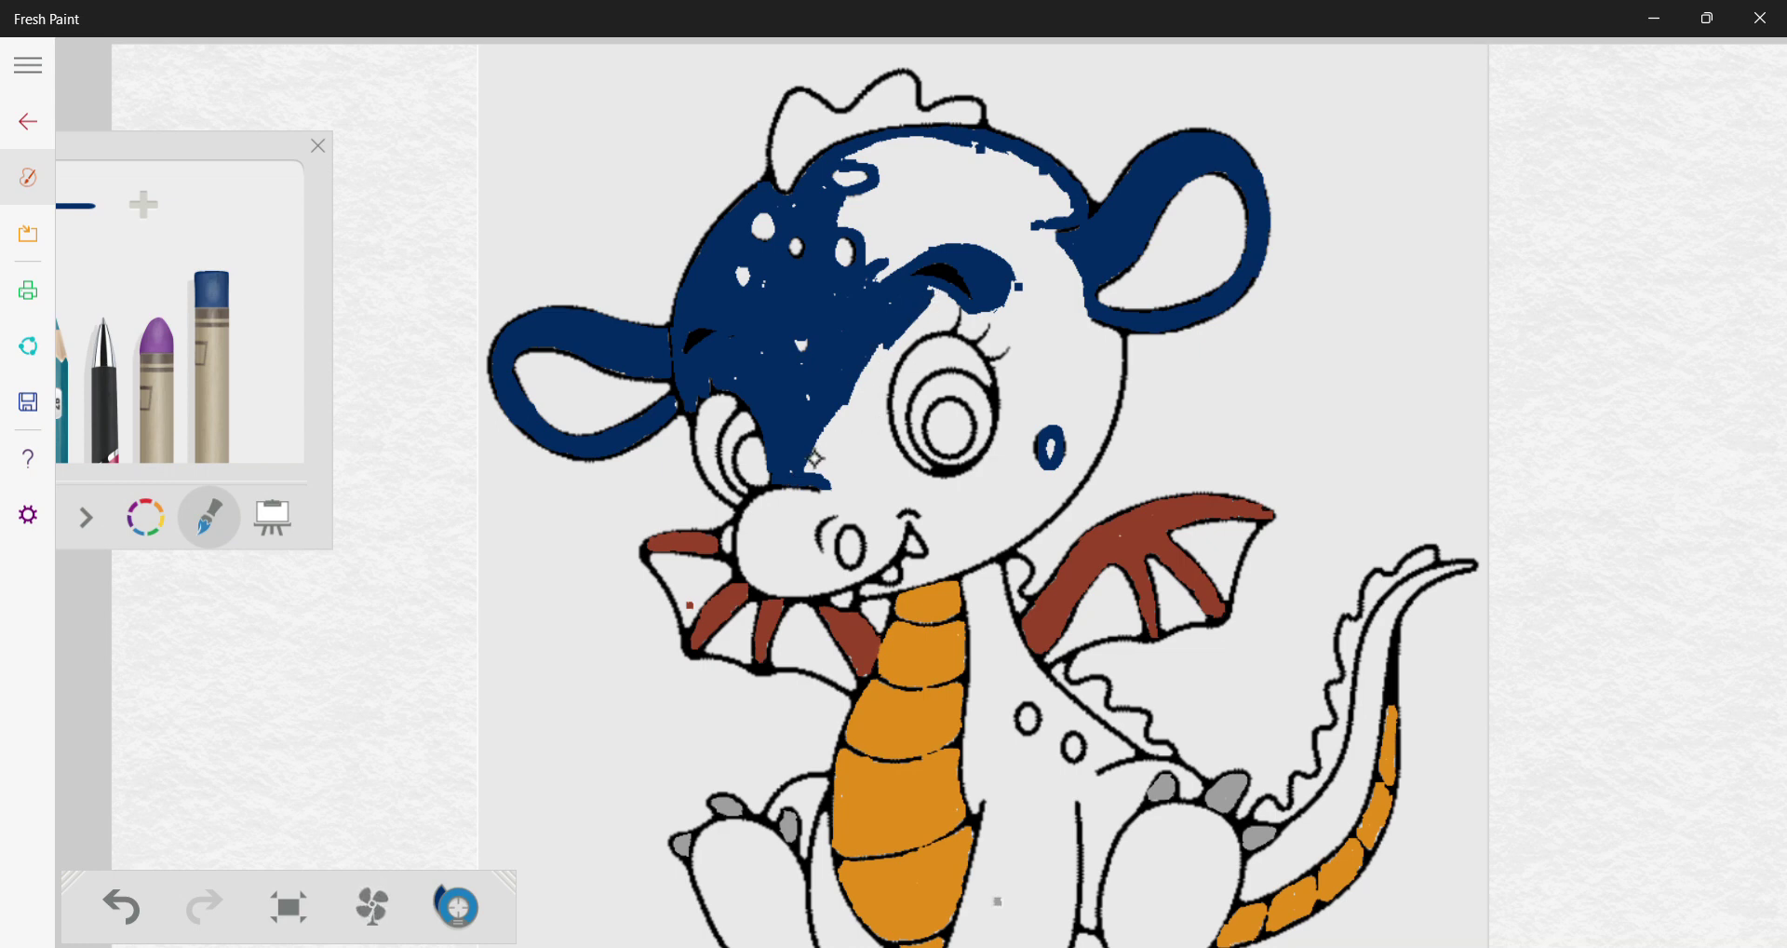
mouse_move(798, 468)
left_mouse_down()
mouse_move(802, 410)
mouse_move(764, 361)
left_mouse_up()
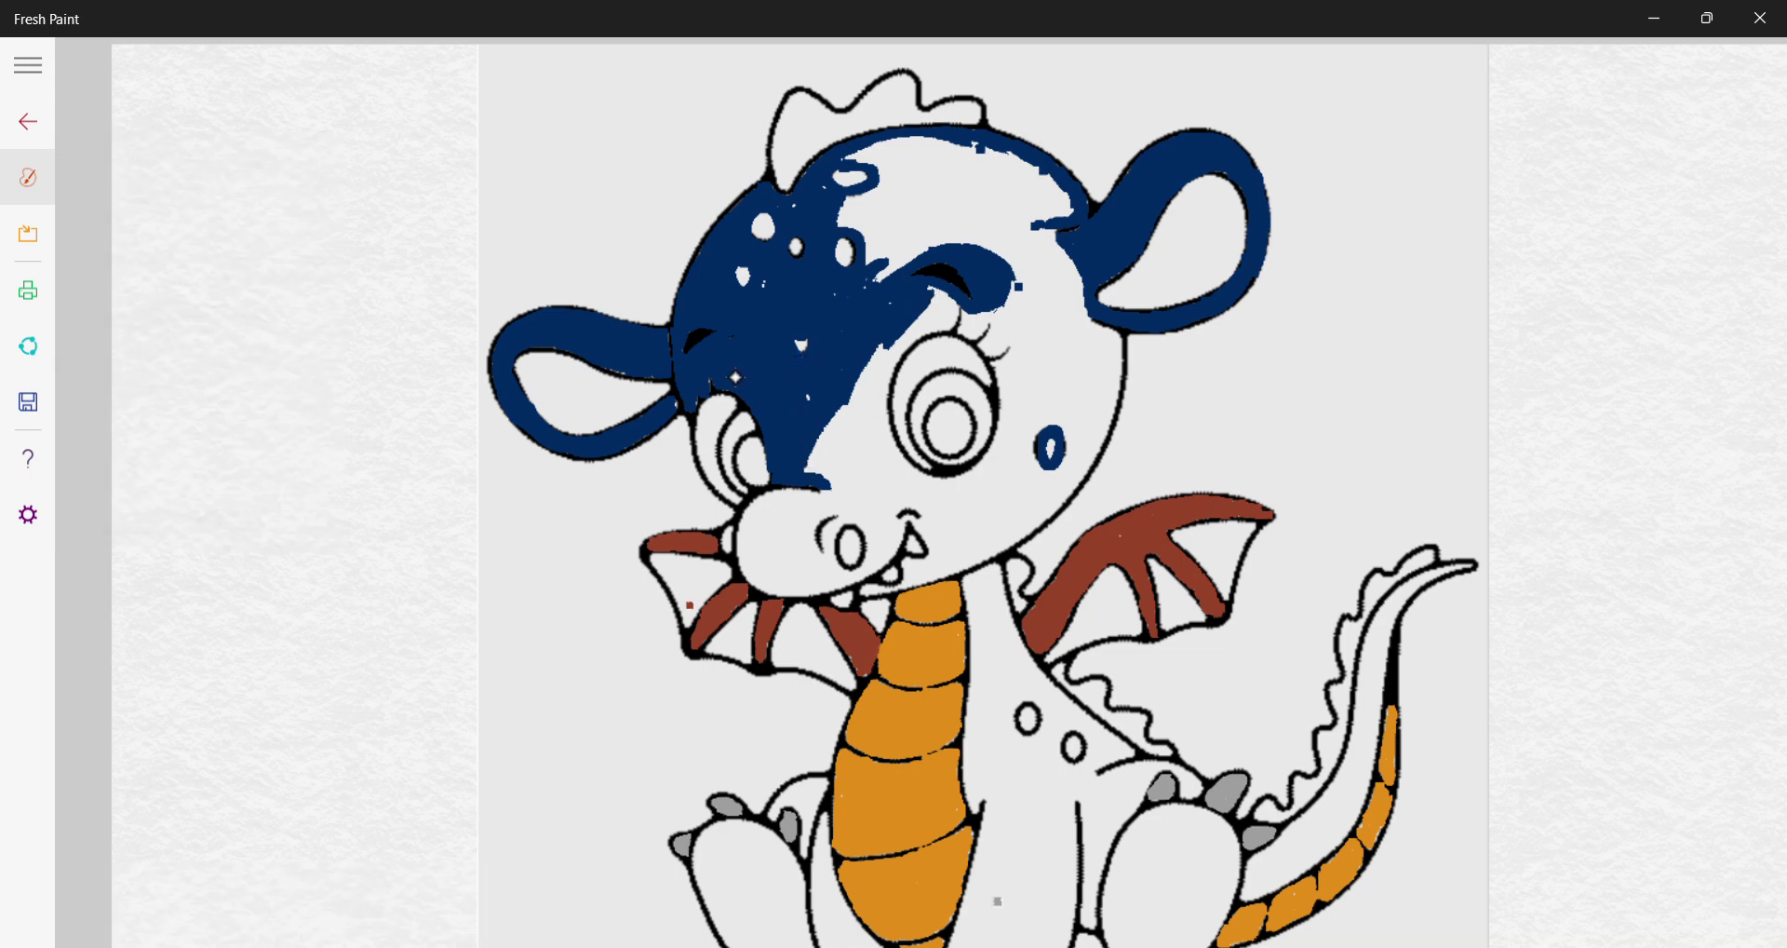
mouse_move(770, 303)
left_mouse_down()
mouse_move(831, 186)
mouse_move(857, 372)
mouse_move(850, 424)
mouse_move(820, 402)
mouse_move(829, 448)
mouse_move(810, 462)
mouse_move(843, 406)
mouse_move(815, 468)
mouse_move(840, 427)
mouse_move(830, 476)
mouse_move(846, 426)
mouse_move(823, 482)
mouse_move(843, 484)
mouse_move(894, 335)
mouse_move(840, 490)
mouse_move(864, 400)
mouse_move(864, 473)
left_mouse_up()
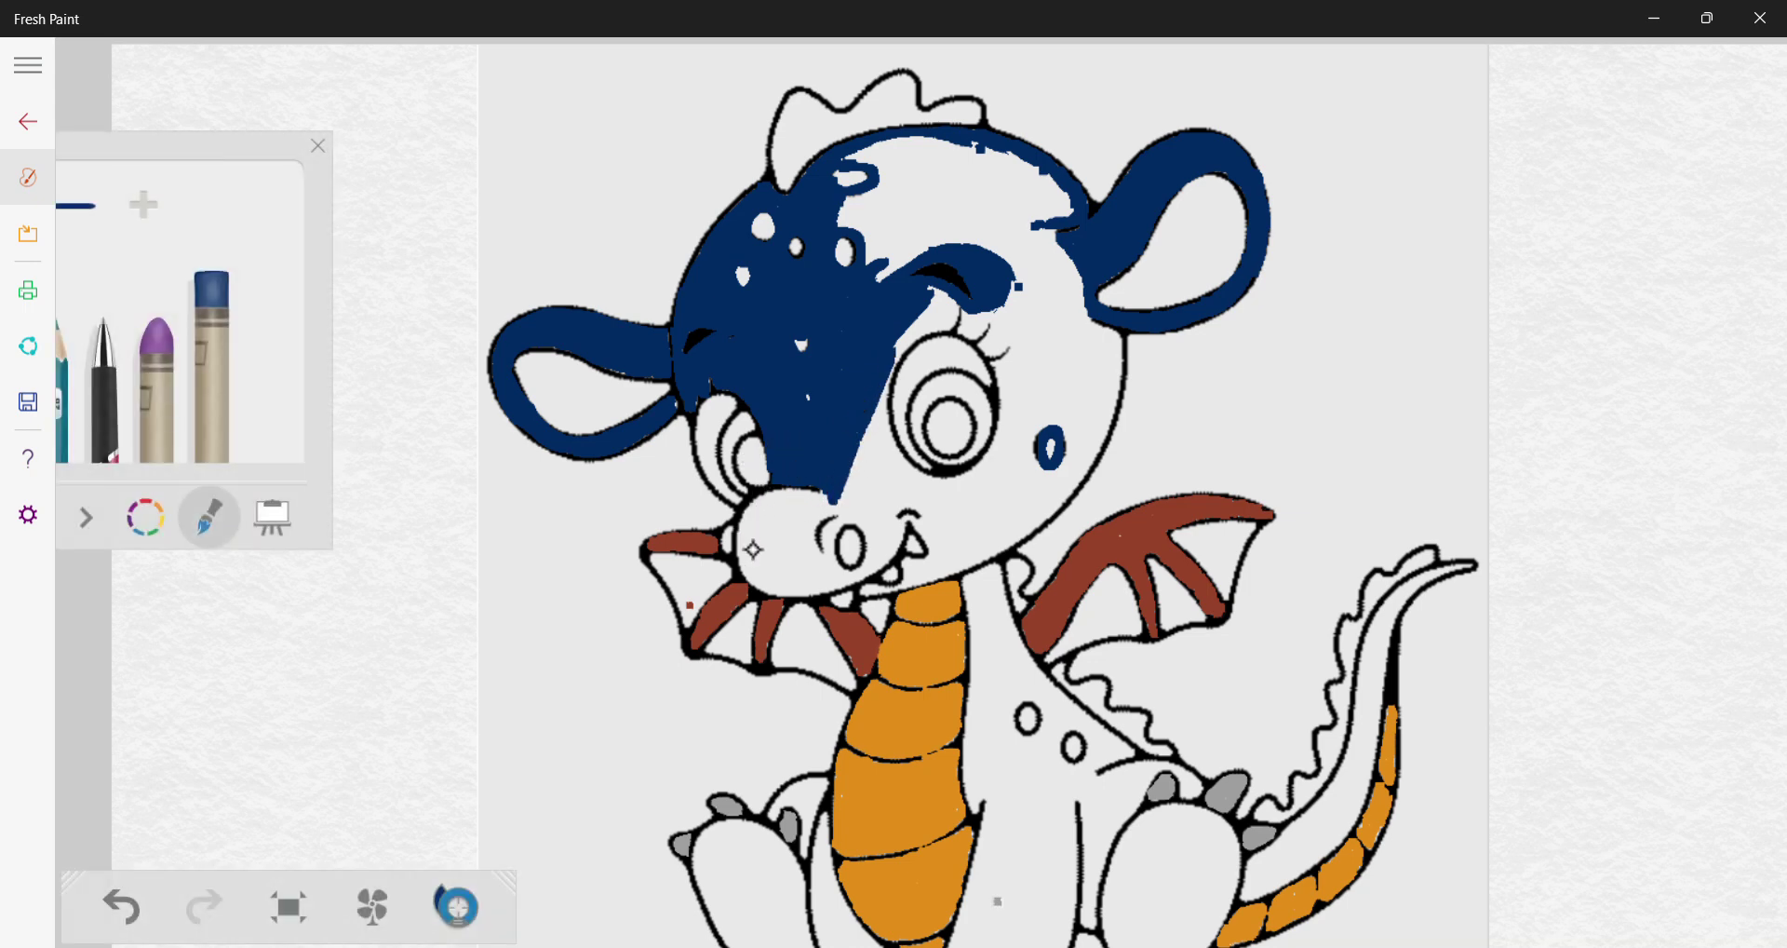
Fill the snout with dark blue up to the mouth, leaving the nostril oval blank
mouse_move(744, 553)
left_mouse_down()
mouse_move(773, 498)
mouse_move(829, 498)
mouse_move(745, 514)
mouse_move(814, 497)
mouse_move(797, 491)
mouse_move(777, 496)
mouse_move(864, 517)
mouse_move(737, 545)
mouse_move(764, 518)
mouse_move(759, 566)
mouse_move(782, 514)
mouse_move(788, 563)
mouse_move(811, 512)
mouse_move(759, 570)
mouse_move(818, 517)
mouse_move(789, 571)
mouse_move(813, 508)
mouse_move(815, 549)
mouse_move(805, 517)
mouse_move(839, 515)
mouse_move(797, 540)
mouse_move(843, 514)
mouse_move(796, 545)
mouse_move(814, 551)
mouse_move(756, 528)
mouse_move(744, 543)
mouse_move(785, 582)
mouse_move(761, 576)
mouse_move(799, 580)
mouse_move(786, 589)
mouse_move(828, 576)
mouse_move(798, 593)
mouse_move(898, 542)
left_mouse_up()
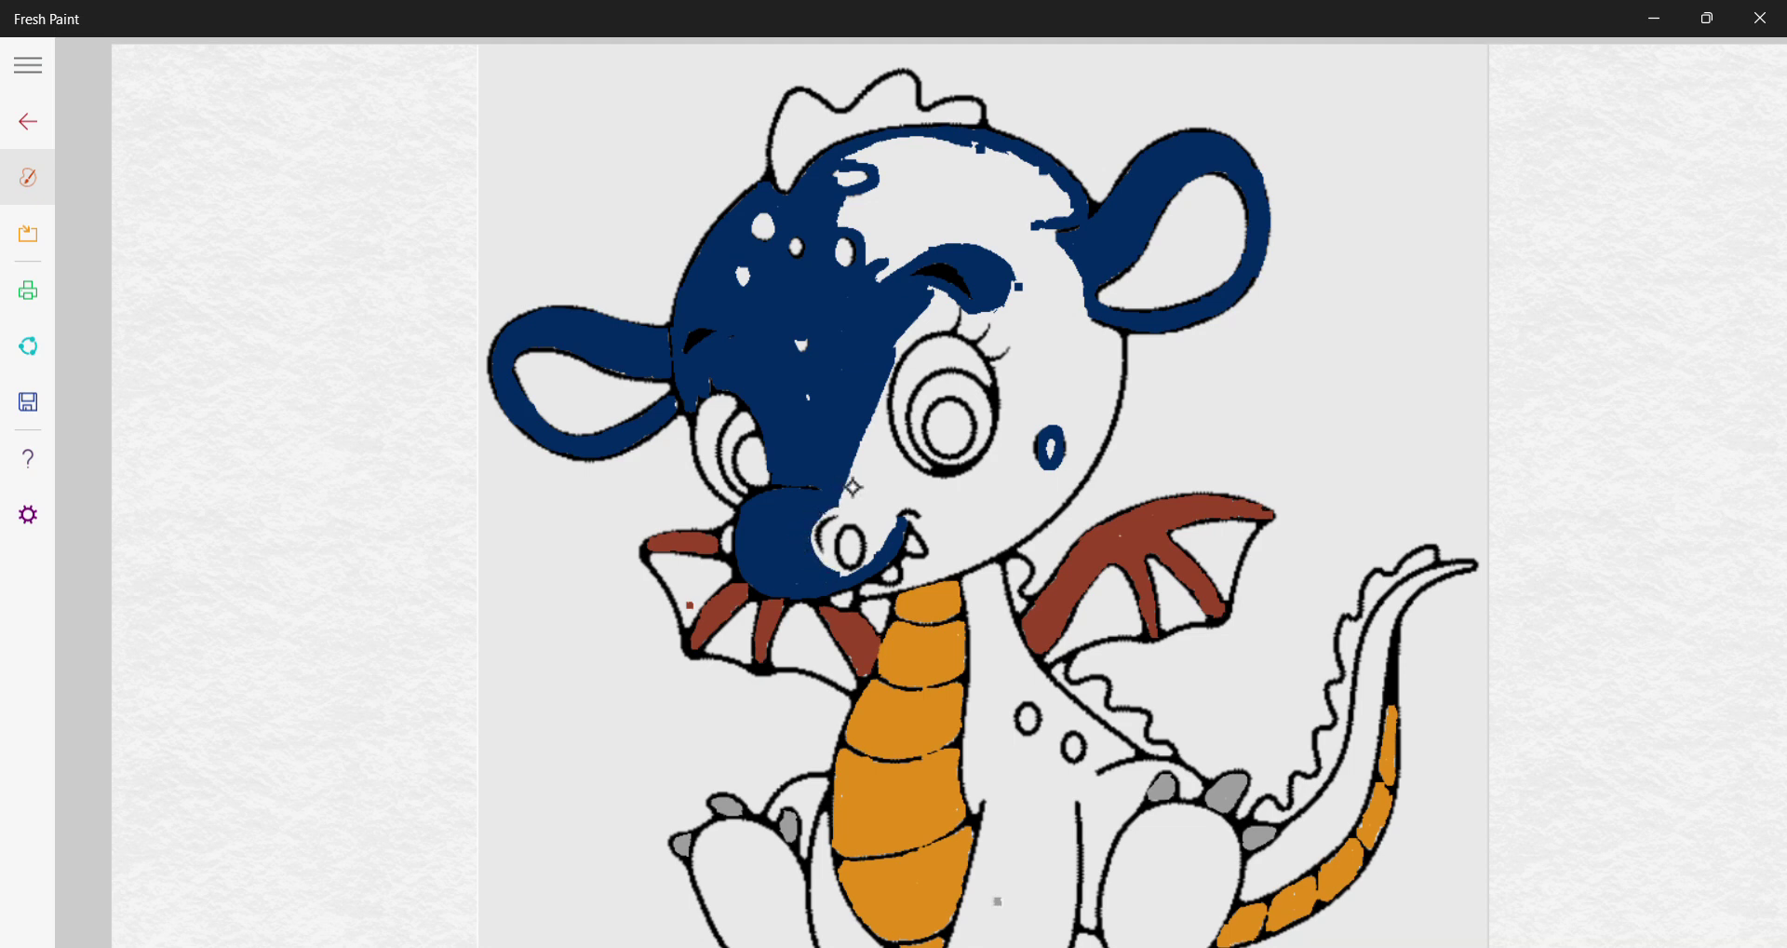
left_click(853, 494)
left_click_drag(849, 487, 886, 481)
mouse_move(828, 560)
left_mouse_down()
mouse_move(865, 516)
mouse_move(832, 525)
mouse_move(874, 502)
mouse_move(815, 530)
mouse_move(827, 512)
mouse_move(836, 563)
left_mouse_up()
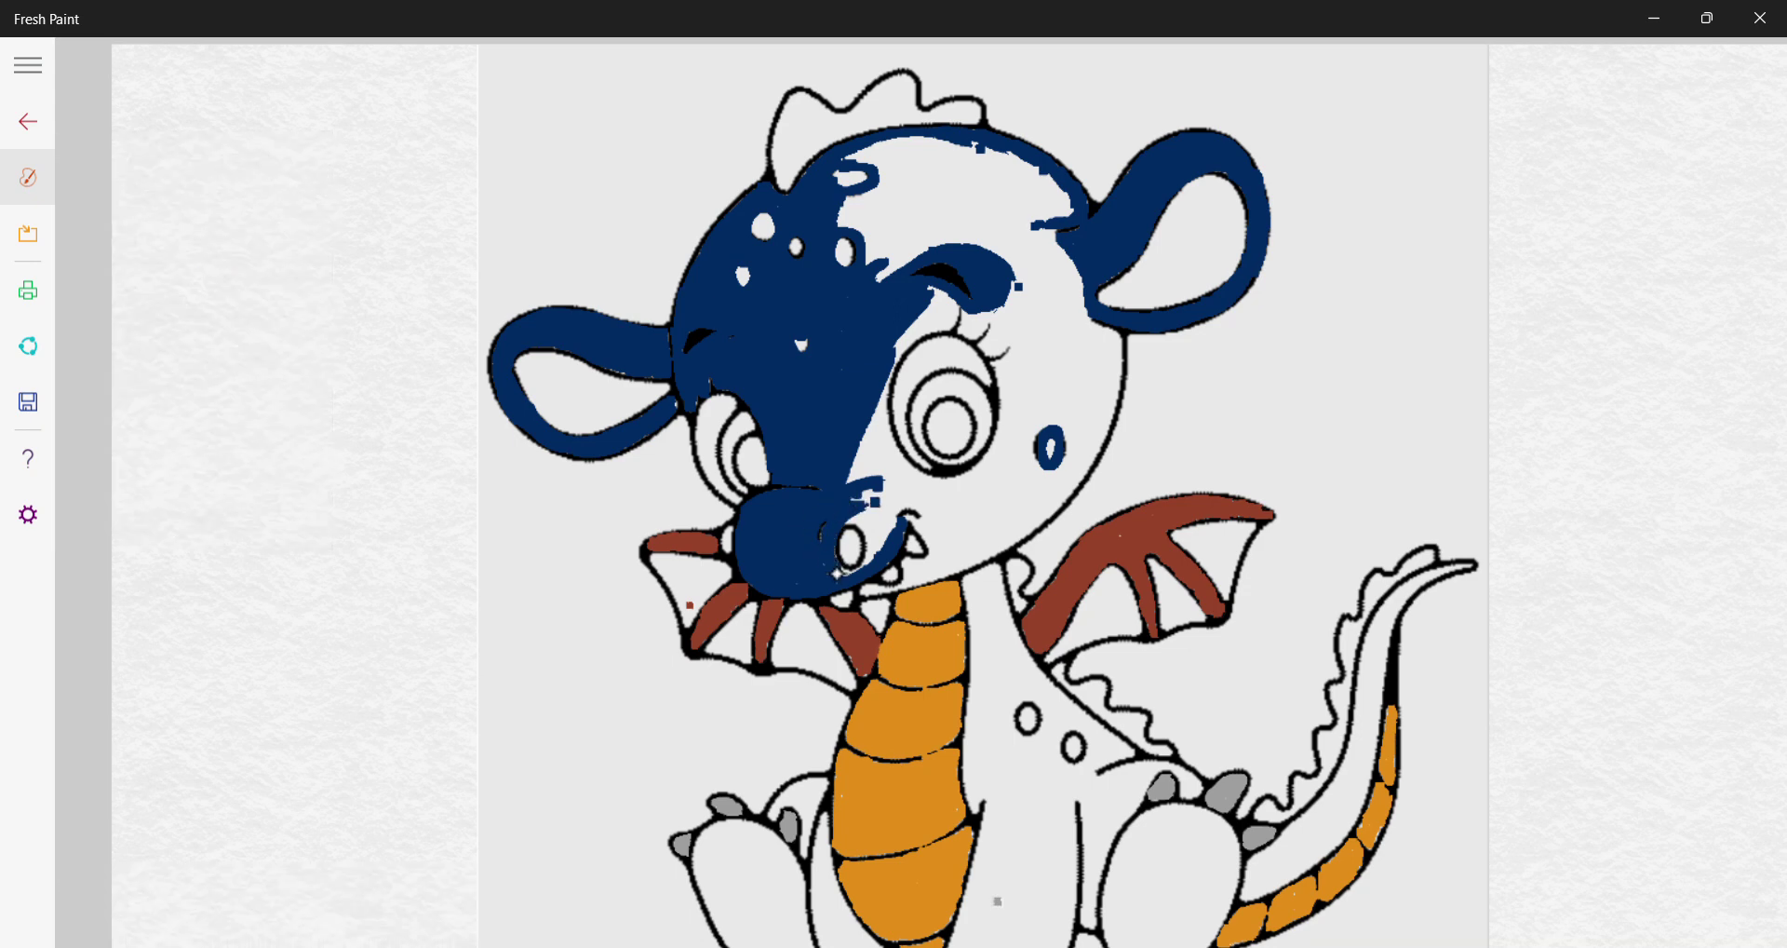
left_click_drag(867, 551, 849, 522)
mouse_move(877, 503)
left_mouse_down()
mouse_move(883, 535)
mouse_move(892, 480)
mouse_move(847, 508)
mouse_move(819, 564)
mouse_move(835, 543)
left_mouse_up()
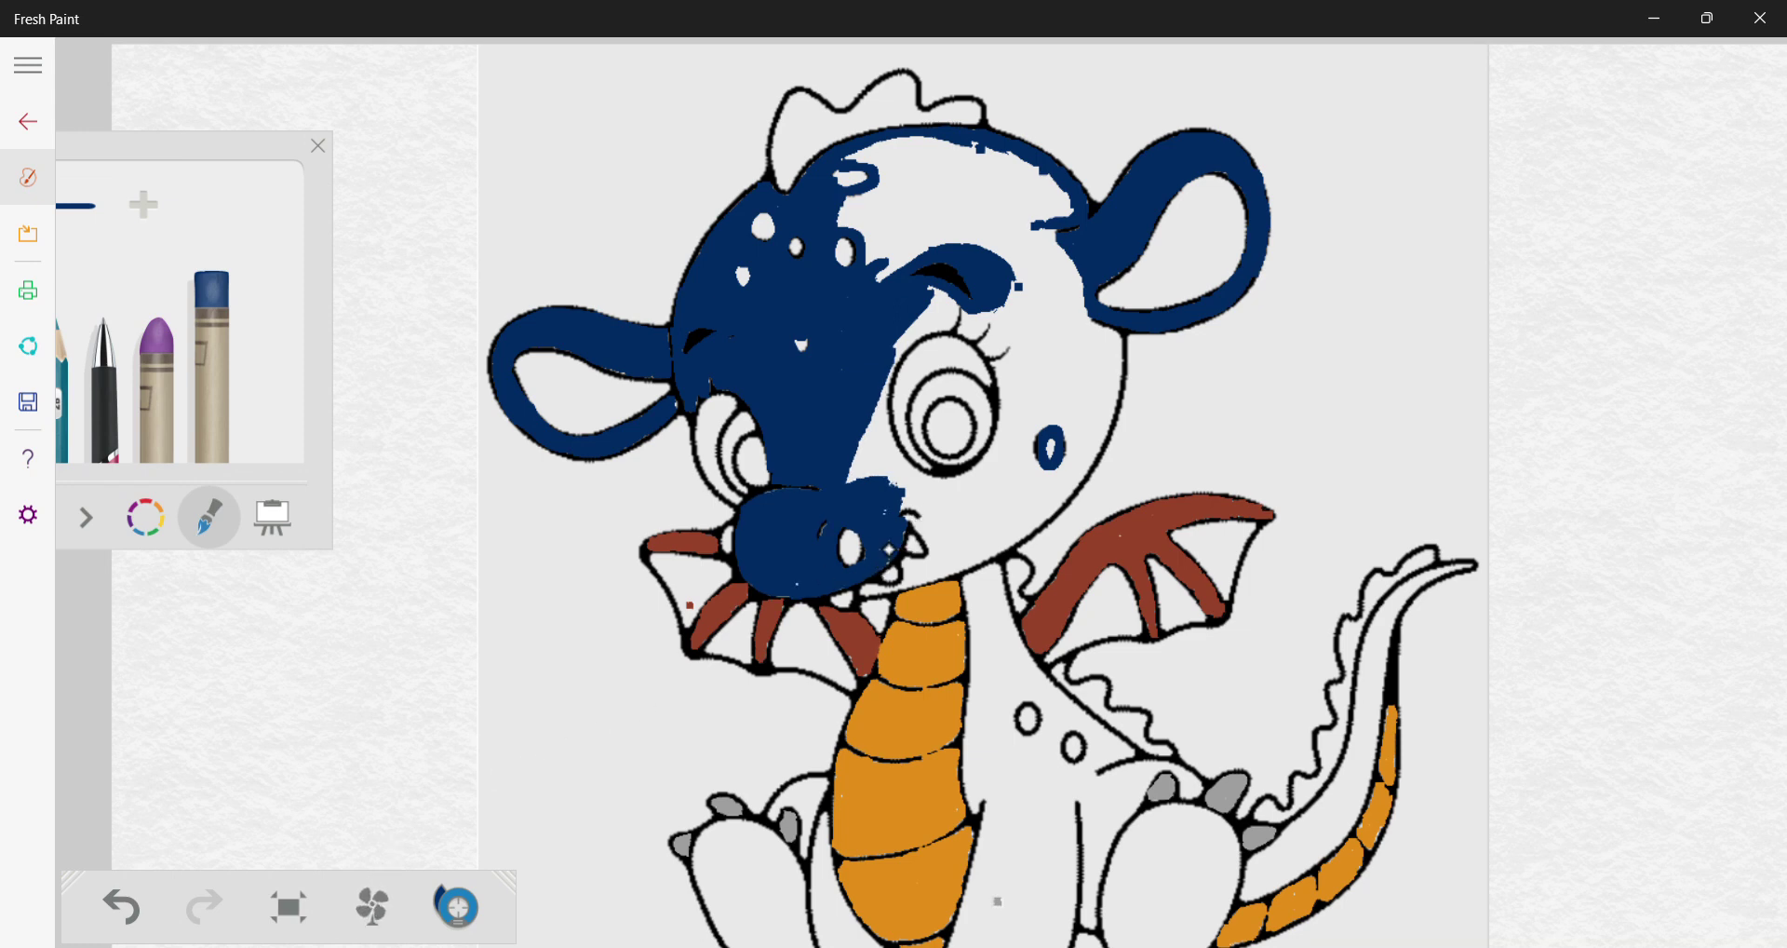
Paint dark blue between the large eye and the snout, and edge the mouth around the teeth
mouse_move(855, 480)
left_mouse_down()
mouse_move(875, 417)
mouse_move(870, 470)
mouse_move(884, 437)
mouse_move(880, 476)
mouse_move(913, 504)
left_mouse_up()
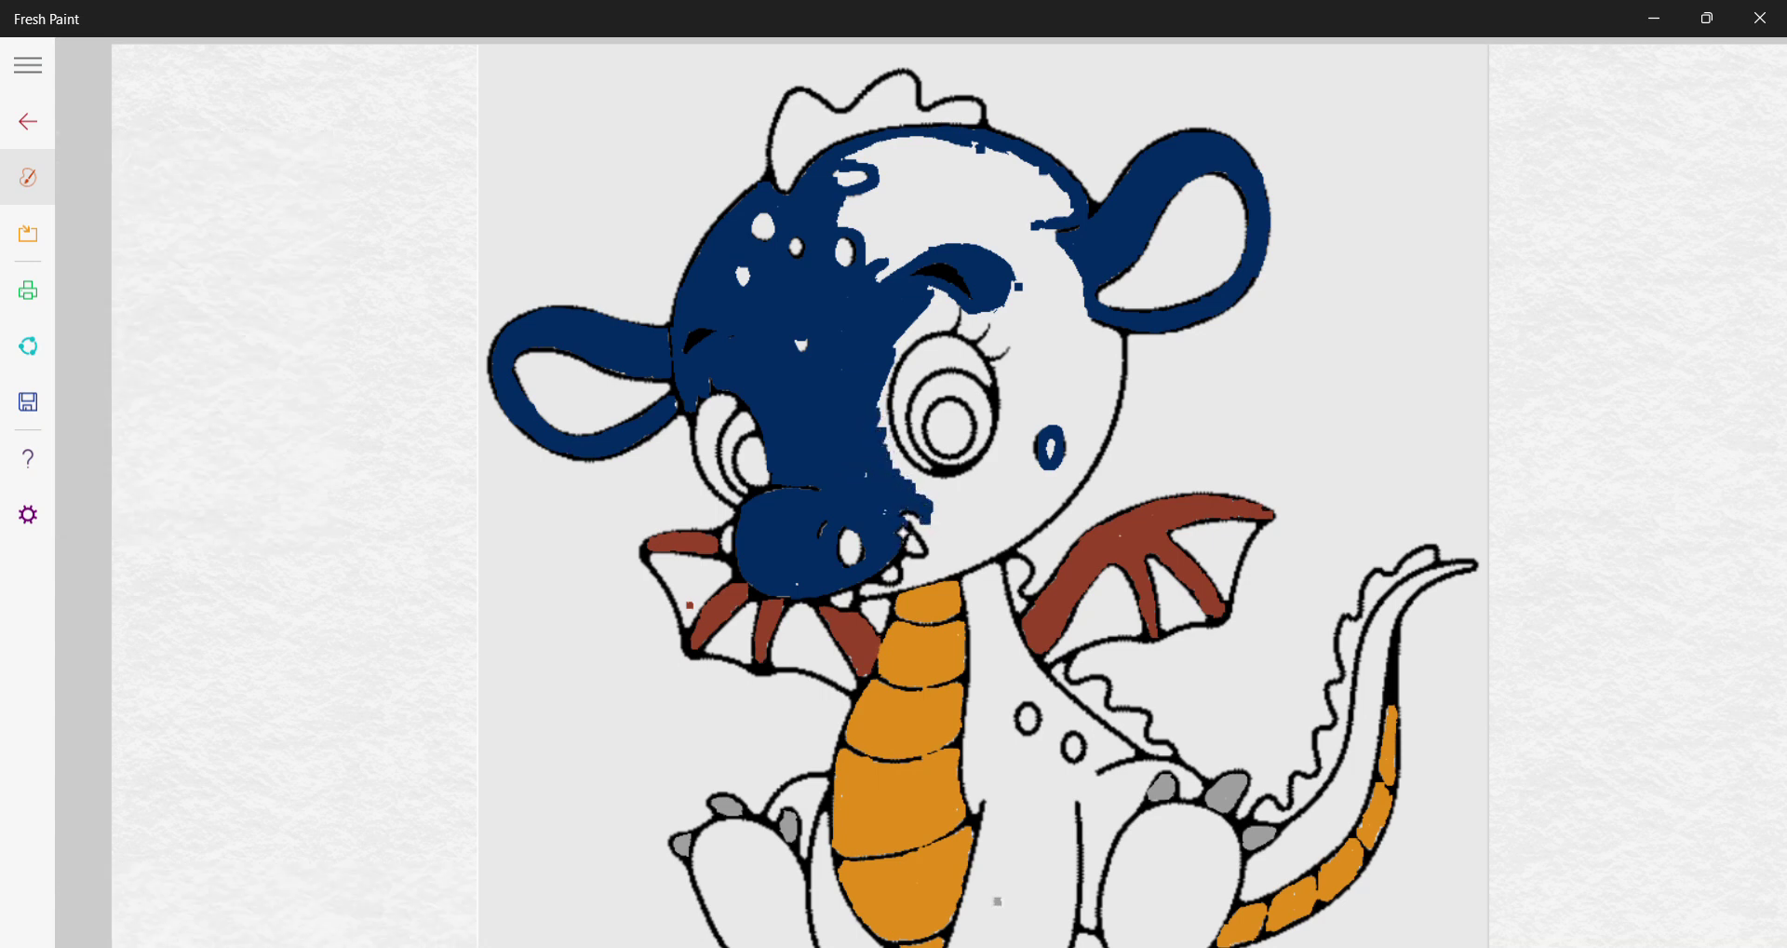
left_click_drag(861, 595, 939, 555)
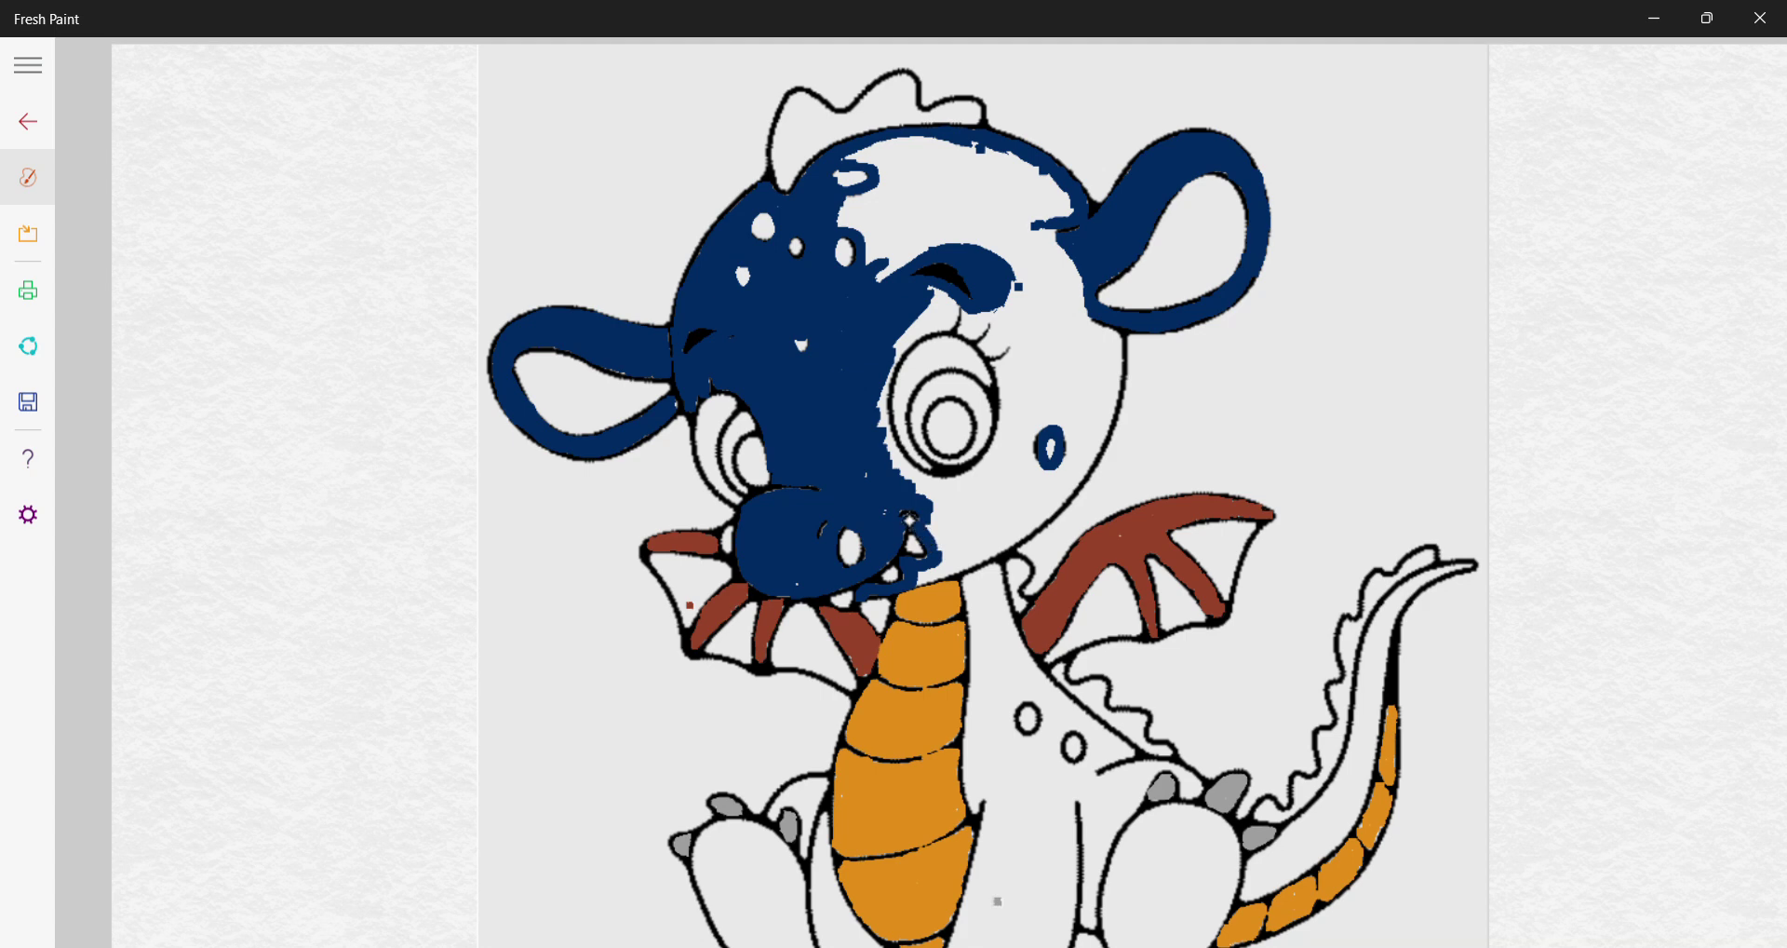
Edge the jaw and cheek with dark blue from the mouth up to the ear beside the large eye
left_click(892, 504)
mouse_move(942, 567)
left_mouse_down()
mouse_move(1032, 530)
mouse_move(1059, 493)
left_mouse_up()
mouse_move(1072, 478)
left_mouse_down()
mouse_move(1110, 430)
mouse_move(1117, 332)
mouse_move(1119, 366)
left_mouse_up()
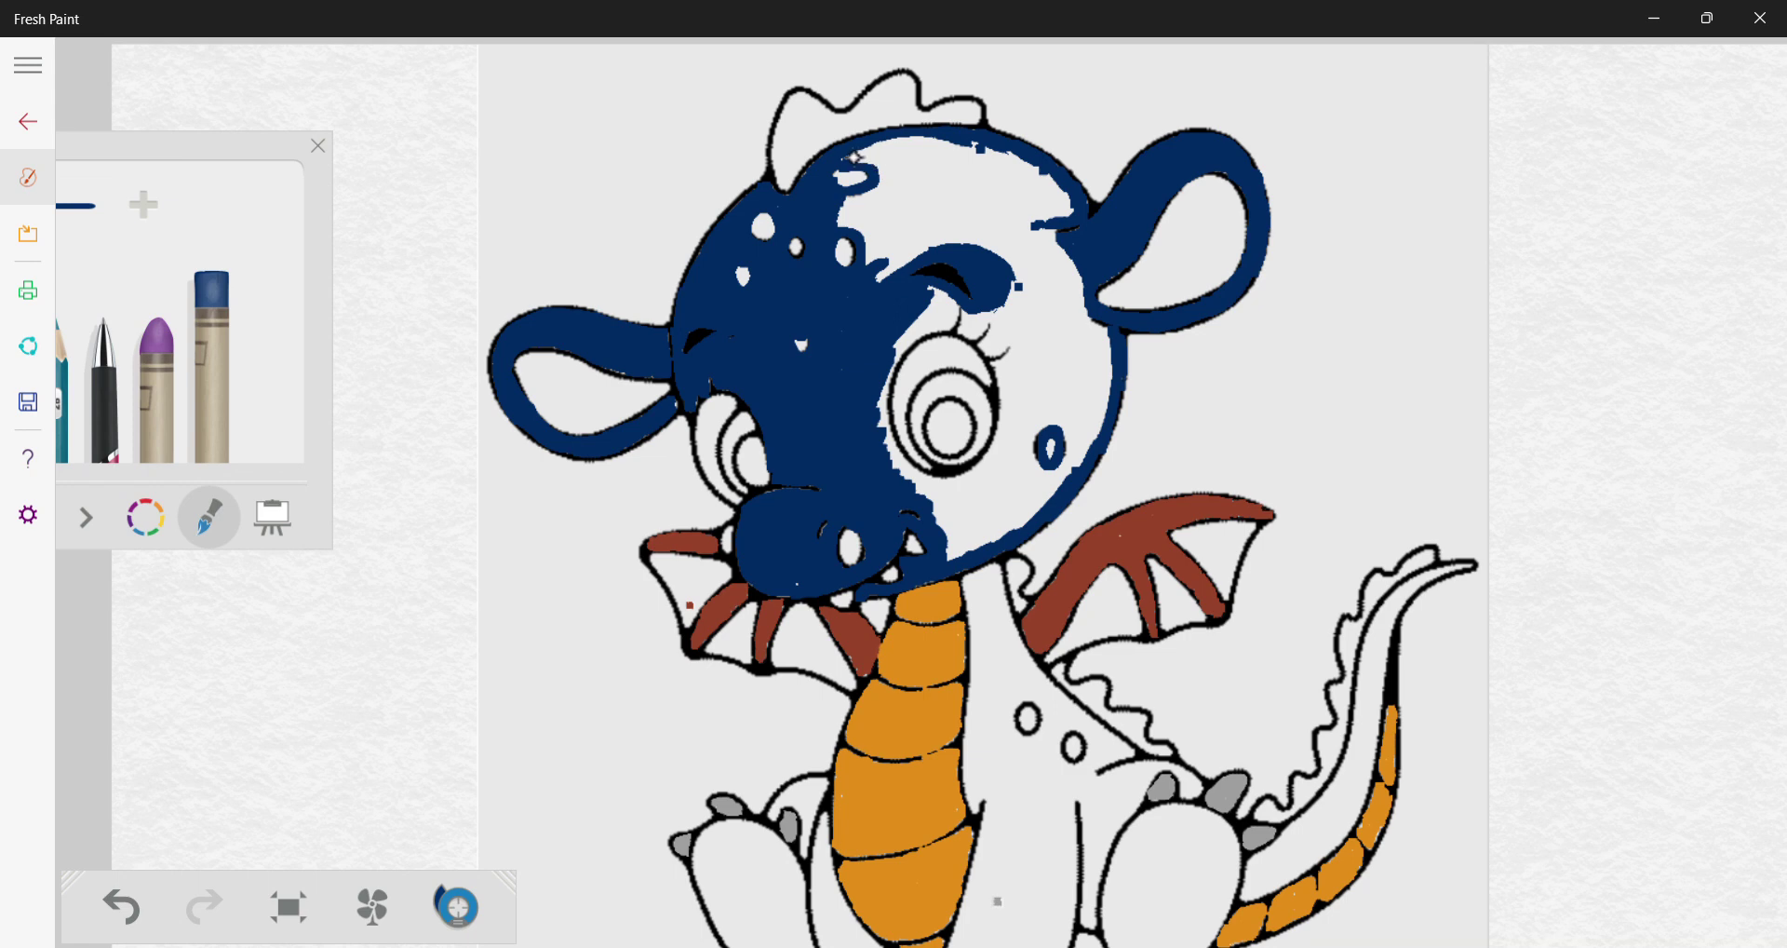
Fill the rest of the forehead and cheek with dark blue using a wider brush, leaving the oval spots blank
left_click_drag(854, 156, 934, 139)
left_click(152, 203)
left_click(152, 203)
left_click(152, 203)
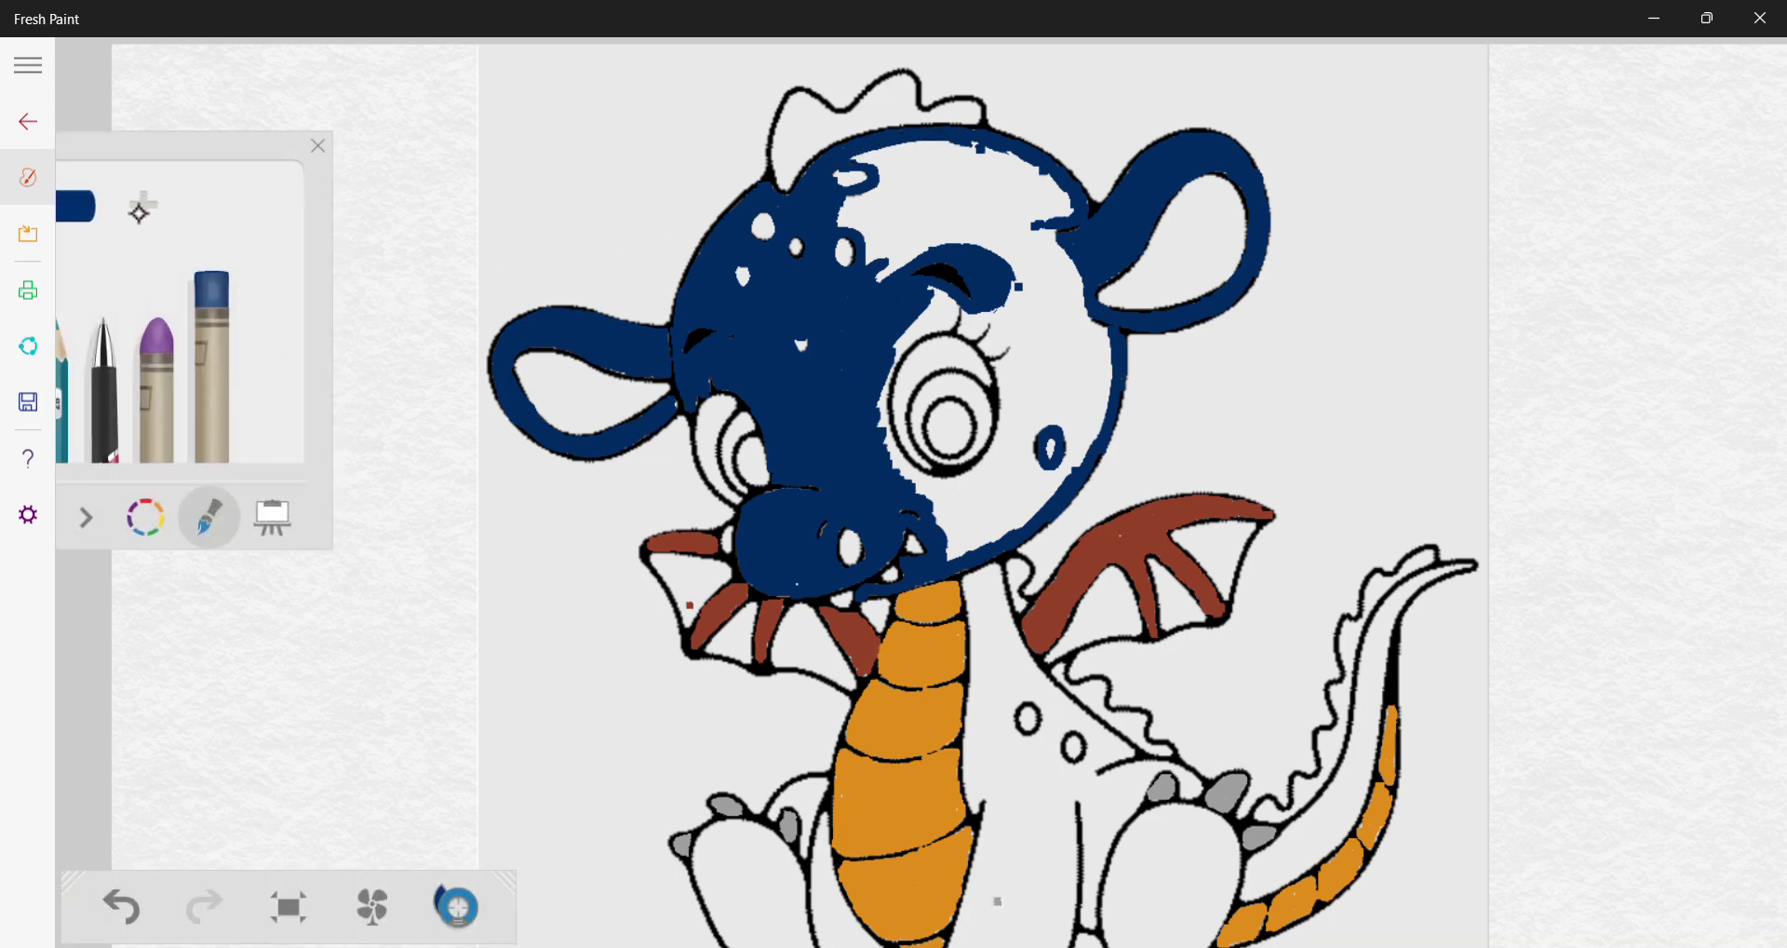
mouse_move(205, 142)
left_mouse_down()
mouse_move(363, 87)
mouse_move(154, 162)
mouse_move(176, 148)
mouse_move(104, 154)
left_mouse_up()
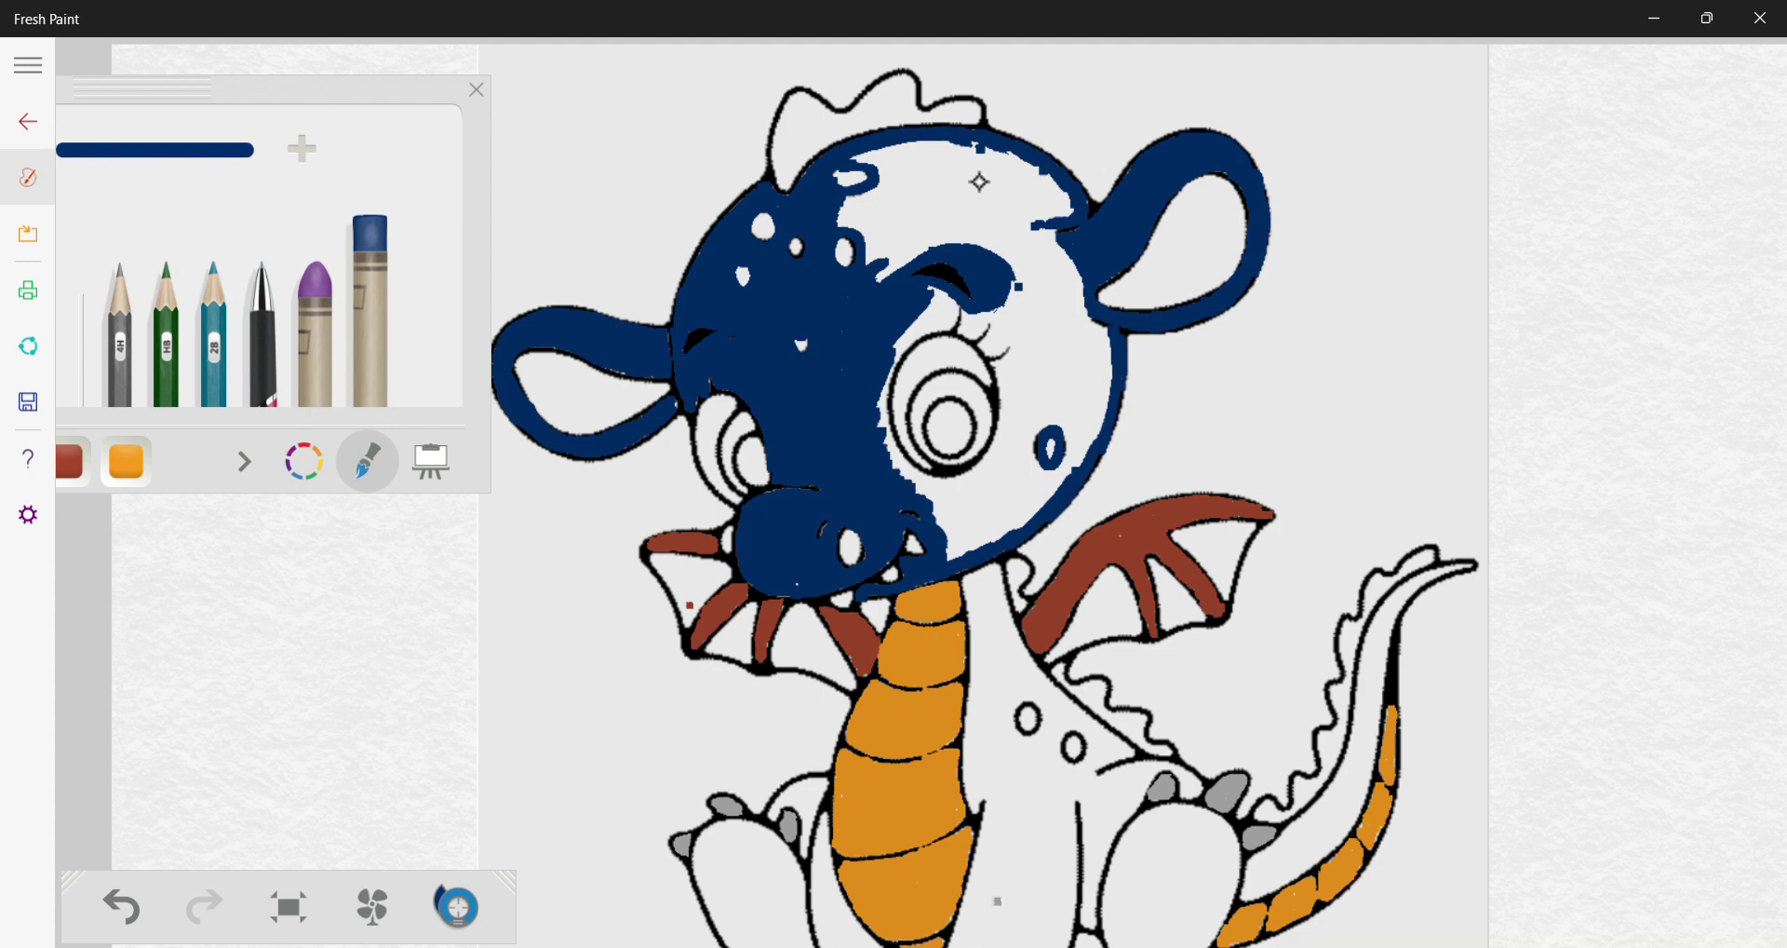
mouse_move(994, 169)
left_mouse_down()
mouse_move(927, 187)
mouse_move(868, 265)
left_mouse_up()
mouse_move(954, 197)
left_mouse_down()
mouse_move(879, 279)
mouse_move(1014, 158)
mouse_move(1062, 192)
mouse_move(961, 243)
mouse_move(1031, 281)
mouse_move(1030, 208)
mouse_move(1069, 311)
mouse_move(1010, 314)
mouse_move(1042, 349)
mouse_move(1080, 275)
mouse_move(1096, 372)
mouse_move(1086, 342)
mouse_move(1087, 430)
mouse_move(1060, 482)
mouse_move(959, 549)
mouse_move(935, 507)
mouse_move(1006, 460)
mouse_move(1015, 373)
mouse_move(1037, 358)
mouse_move(1022, 437)
mouse_move(974, 517)
mouse_move(1030, 470)
mouse_move(1051, 415)
mouse_move(1070, 424)
mouse_move(1052, 391)
mouse_move(1082, 367)
mouse_move(1074, 397)
left_mouse_up()
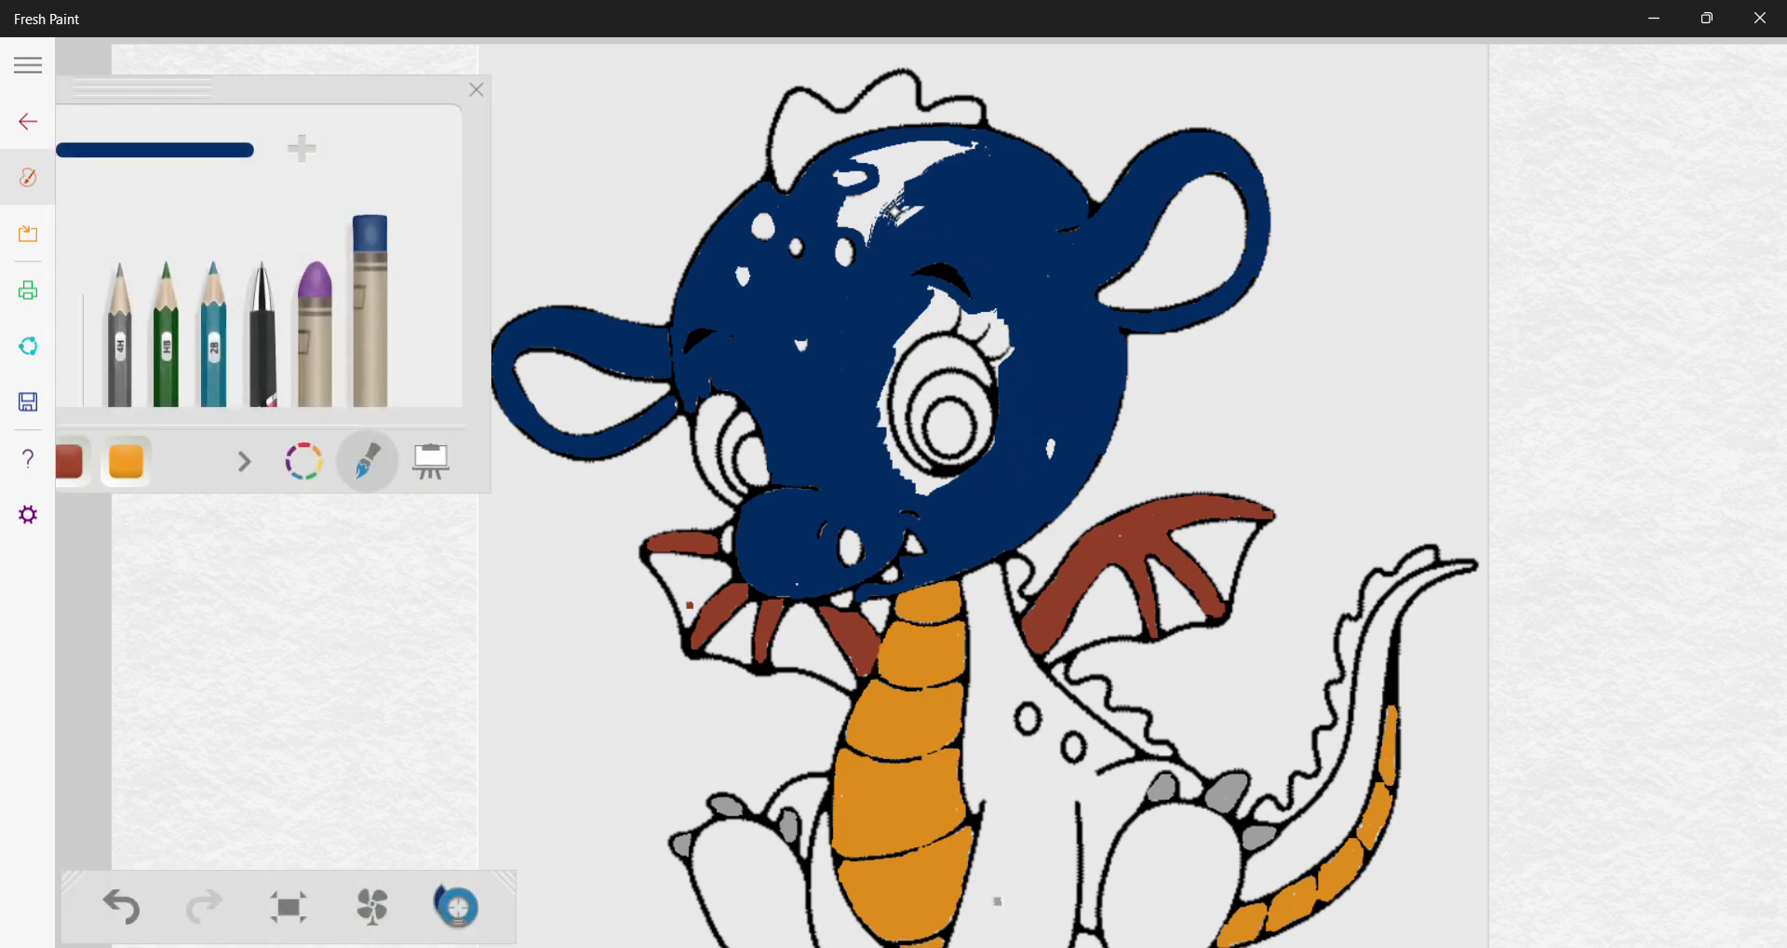
mouse_move(896, 212)
left_mouse_down()
mouse_move(845, 215)
mouse_move(875, 238)
mouse_move(853, 204)
mouse_move(882, 188)
mouse_move(880, 165)
mouse_move(822, 182)
mouse_move(836, 165)
mouse_move(993, 143)
mouse_move(929, 171)
left_mouse_up()
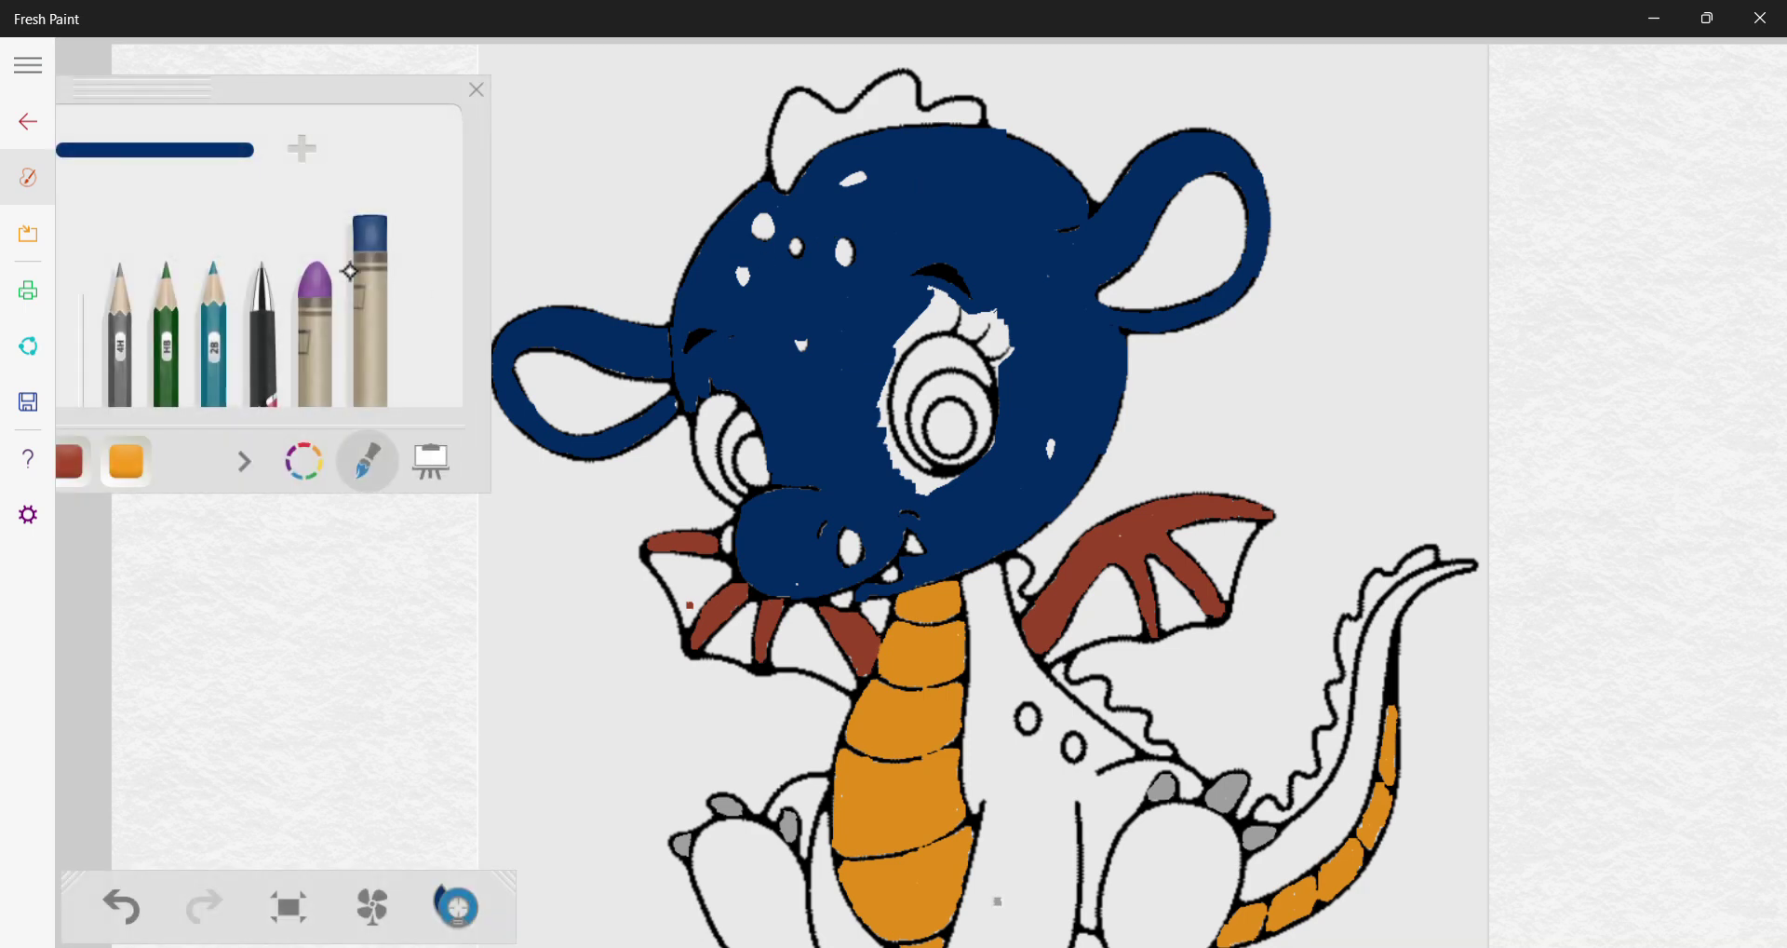
Narrow the brush to its thinnest size and paint dark blue closely around the outline of the large eye
left_click(138, 162)
left_click_drag(171, 106, 269, 101)
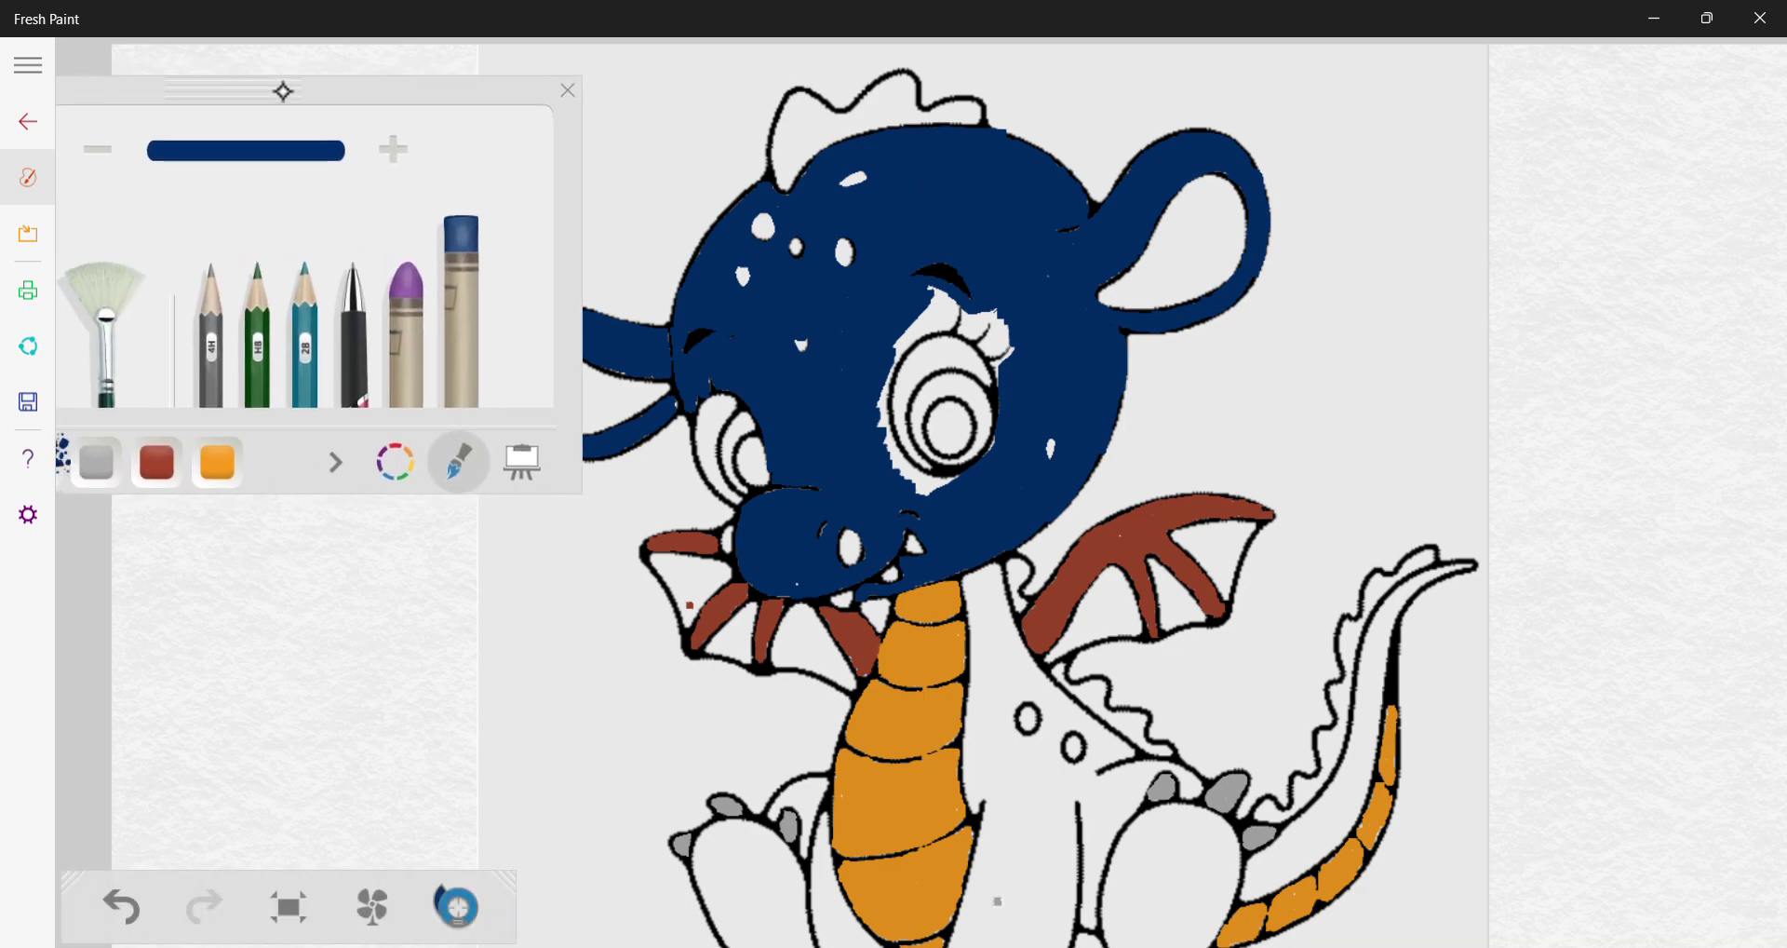
left_click(95, 155)
left_click(93, 155)
left_click(91, 155)
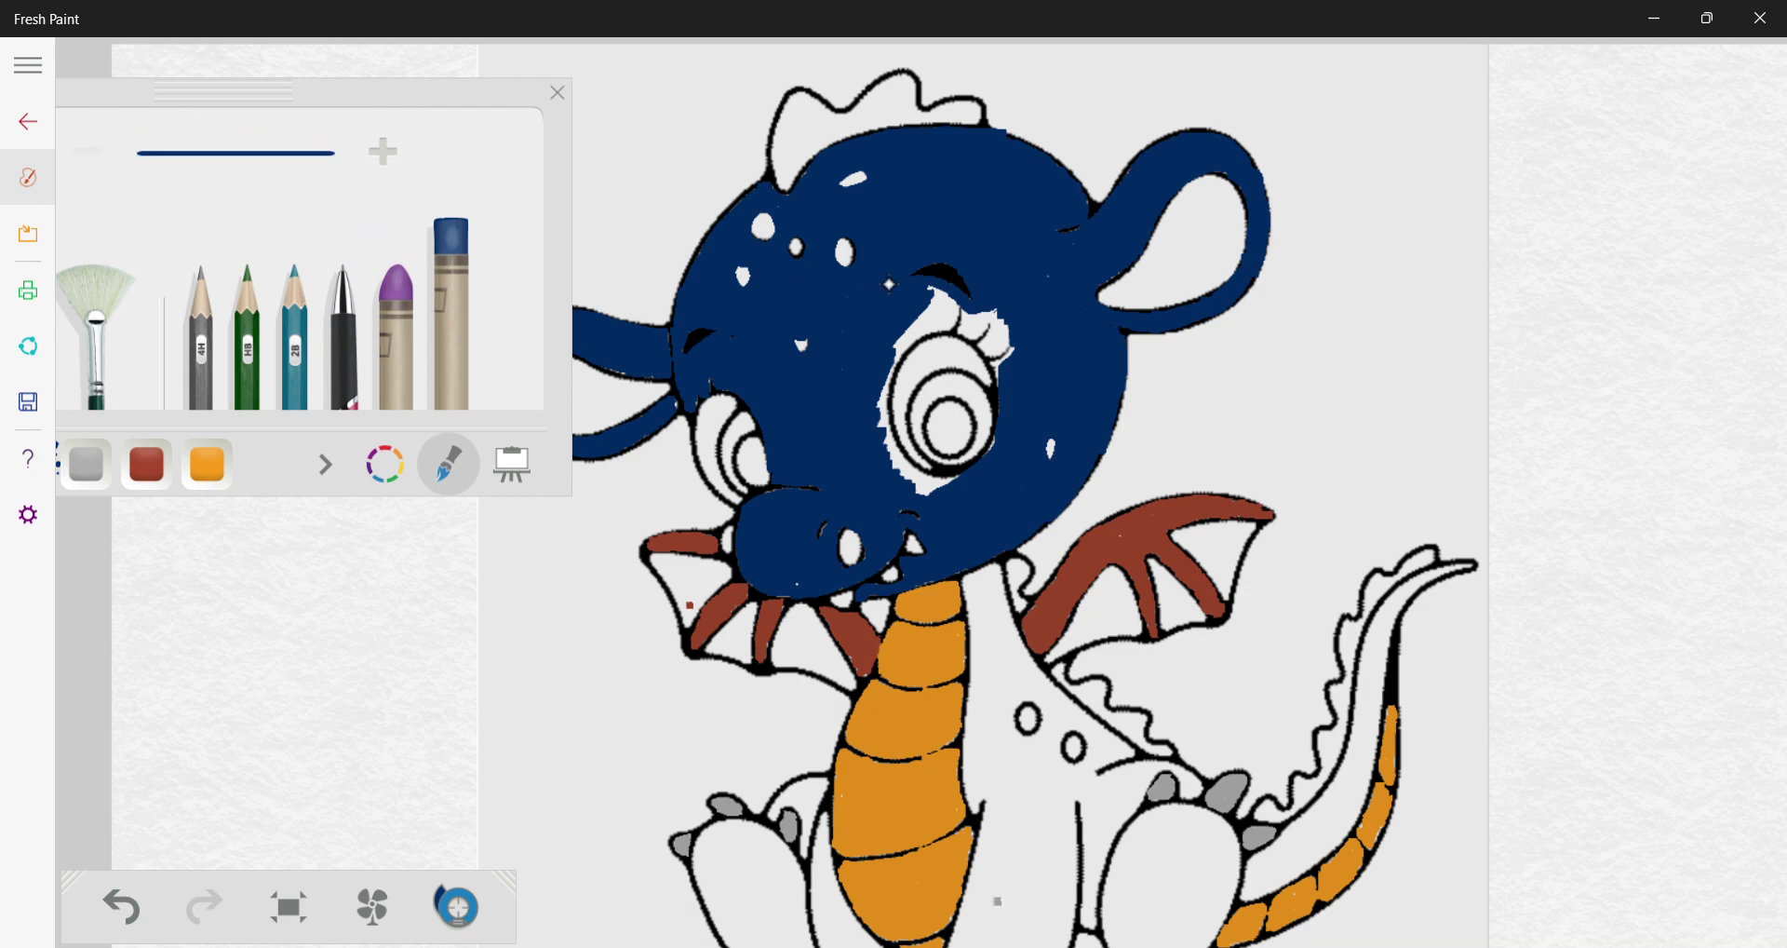
mouse_move(923, 309)
left_mouse_down()
mouse_move(881, 412)
mouse_move(908, 471)
left_mouse_up()
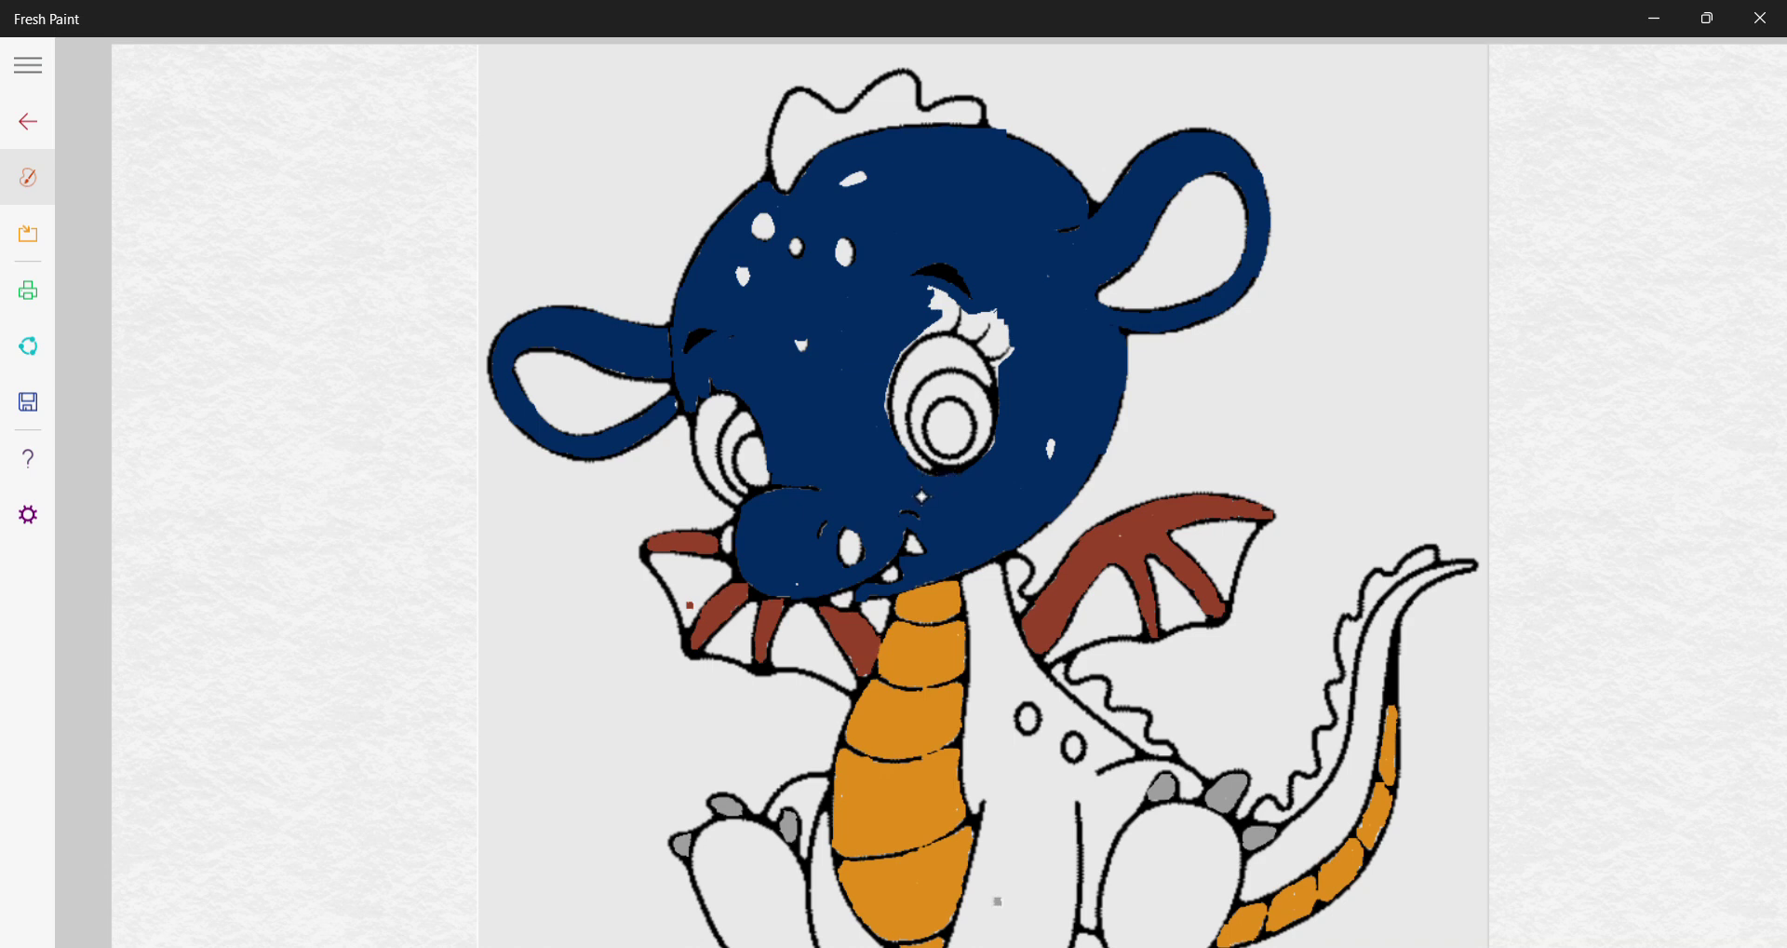
left_click_drag(922, 496, 988, 454)
left_click_drag(1002, 377, 1025, 341)
left_click_drag(937, 292, 896, 360)
left_click(949, 314)
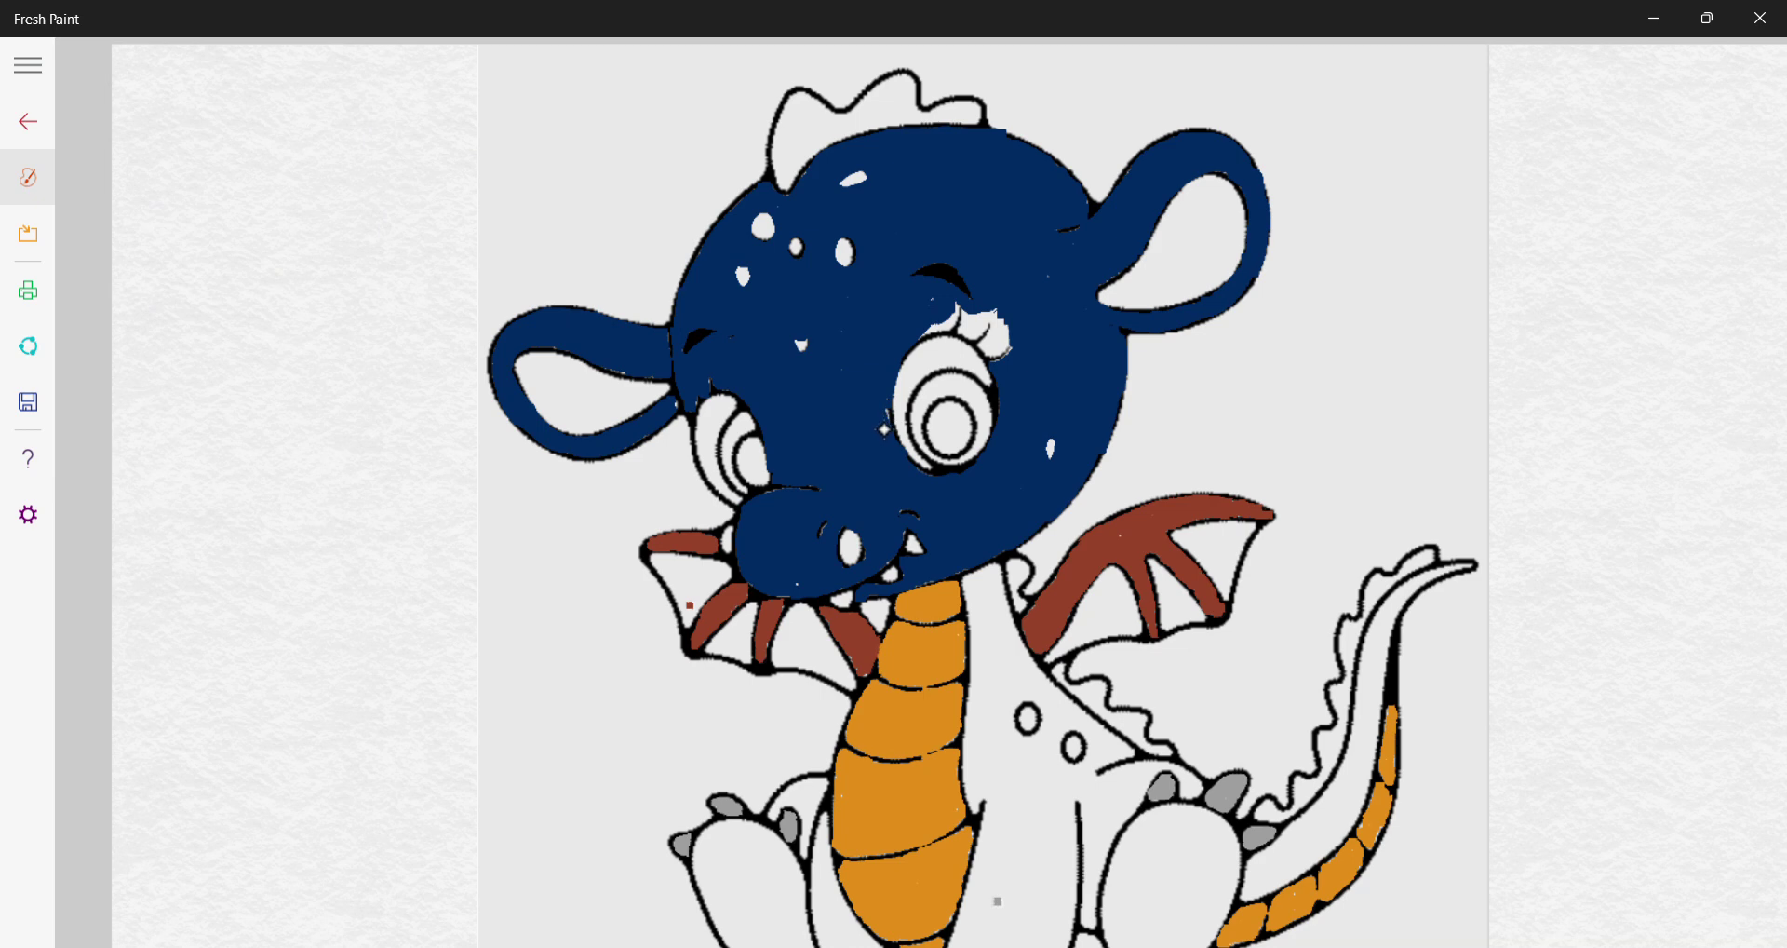
Fill the gaps between the large eye's lashes with dark blue and touch up the edge of the cheek spot
mouse_move(915, 320)
left_mouse_down()
mouse_move(894, 399)
mouse_move(913, 312)
mouse_move(944, 294)
mouse_move(938, 325)
left_mouse_up()
left_click_drag(966, 322, 968, 330)
left_click_drag(994, 319, 996, 336)
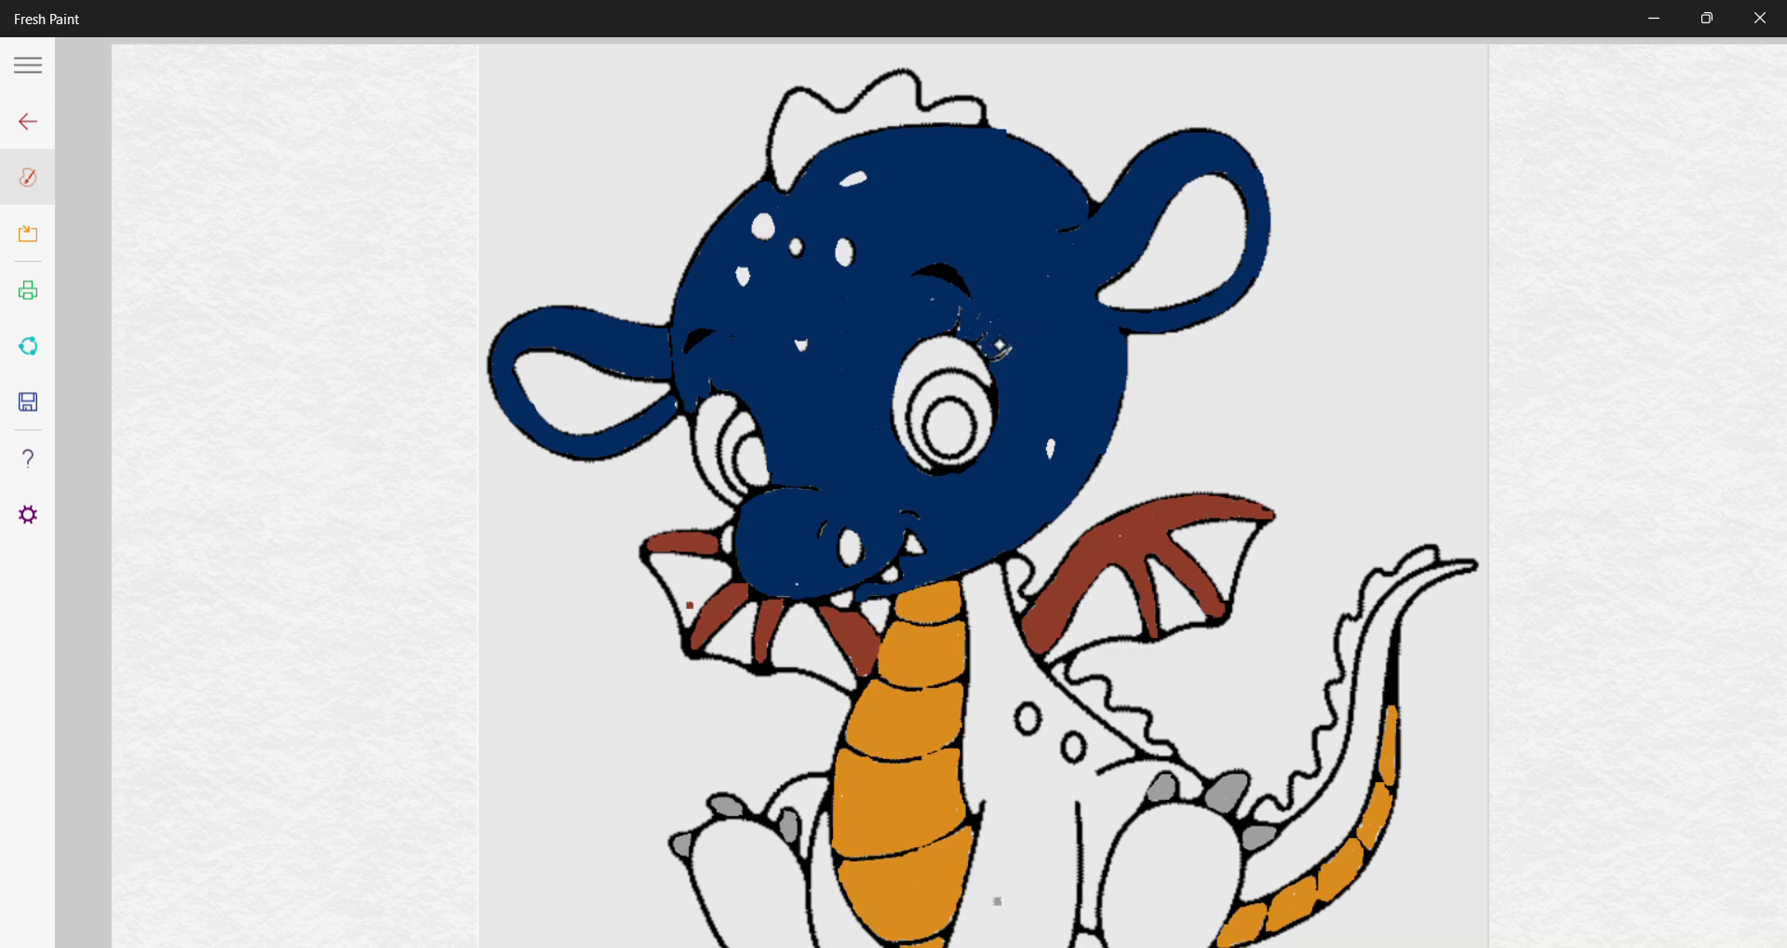
left_click_drag(1014, 344, 980, 361)
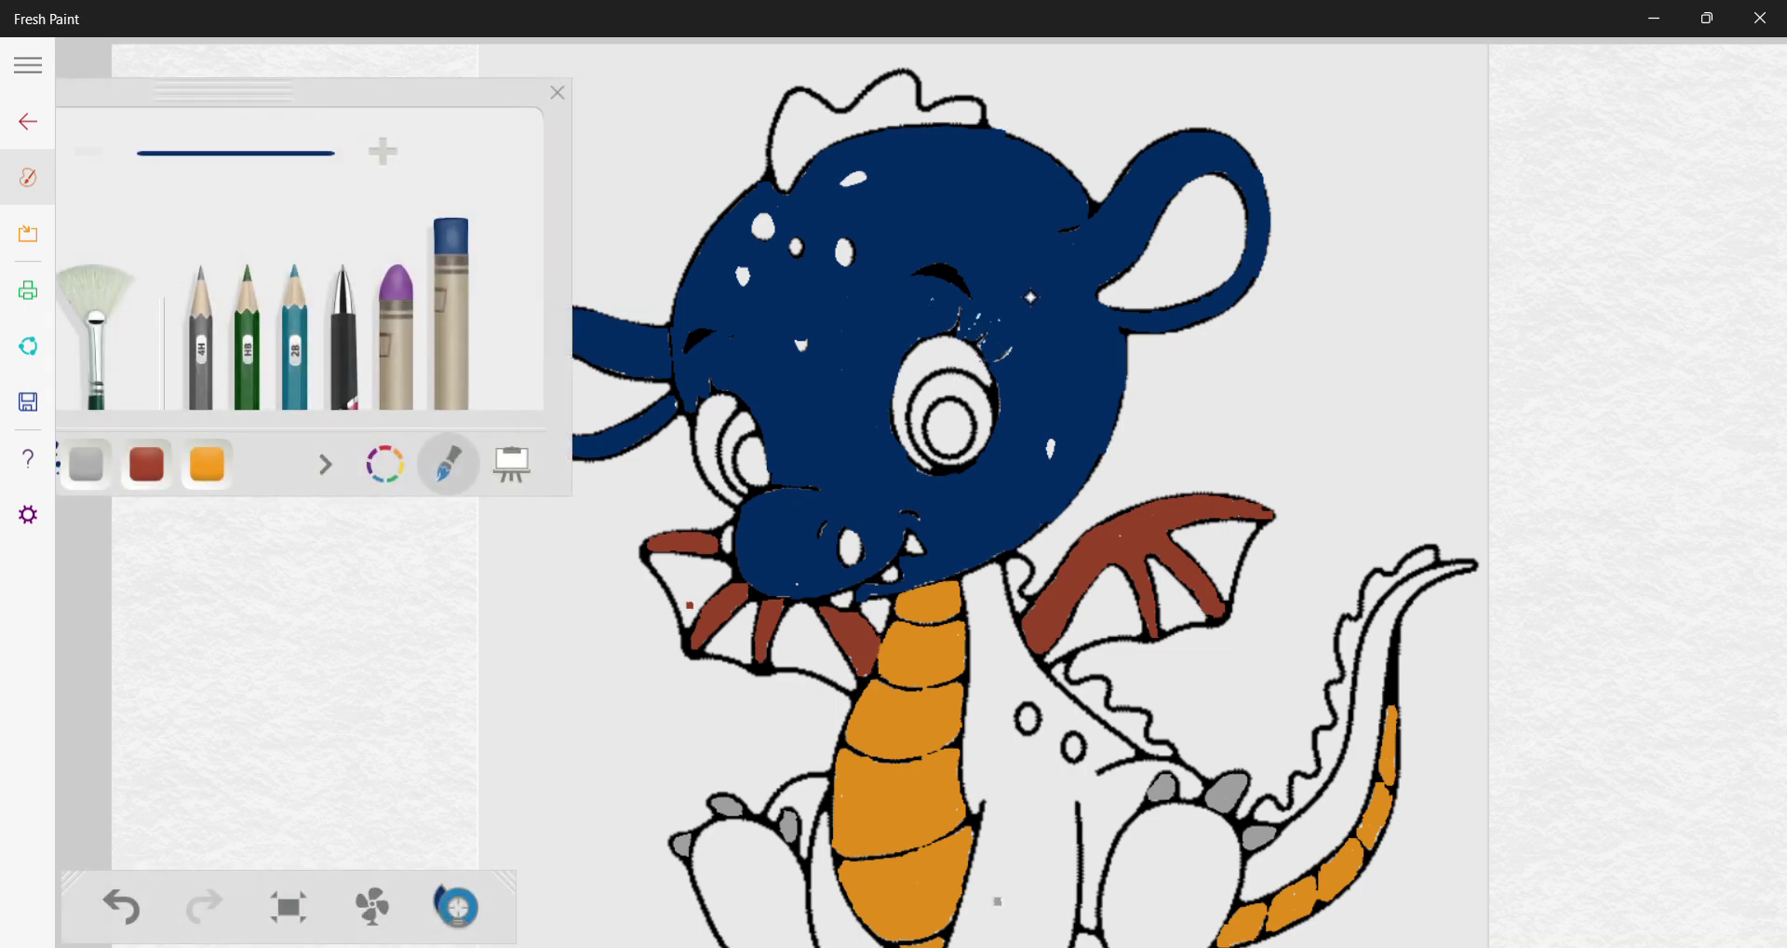
left_click_drag(988, 315, 975, 323)
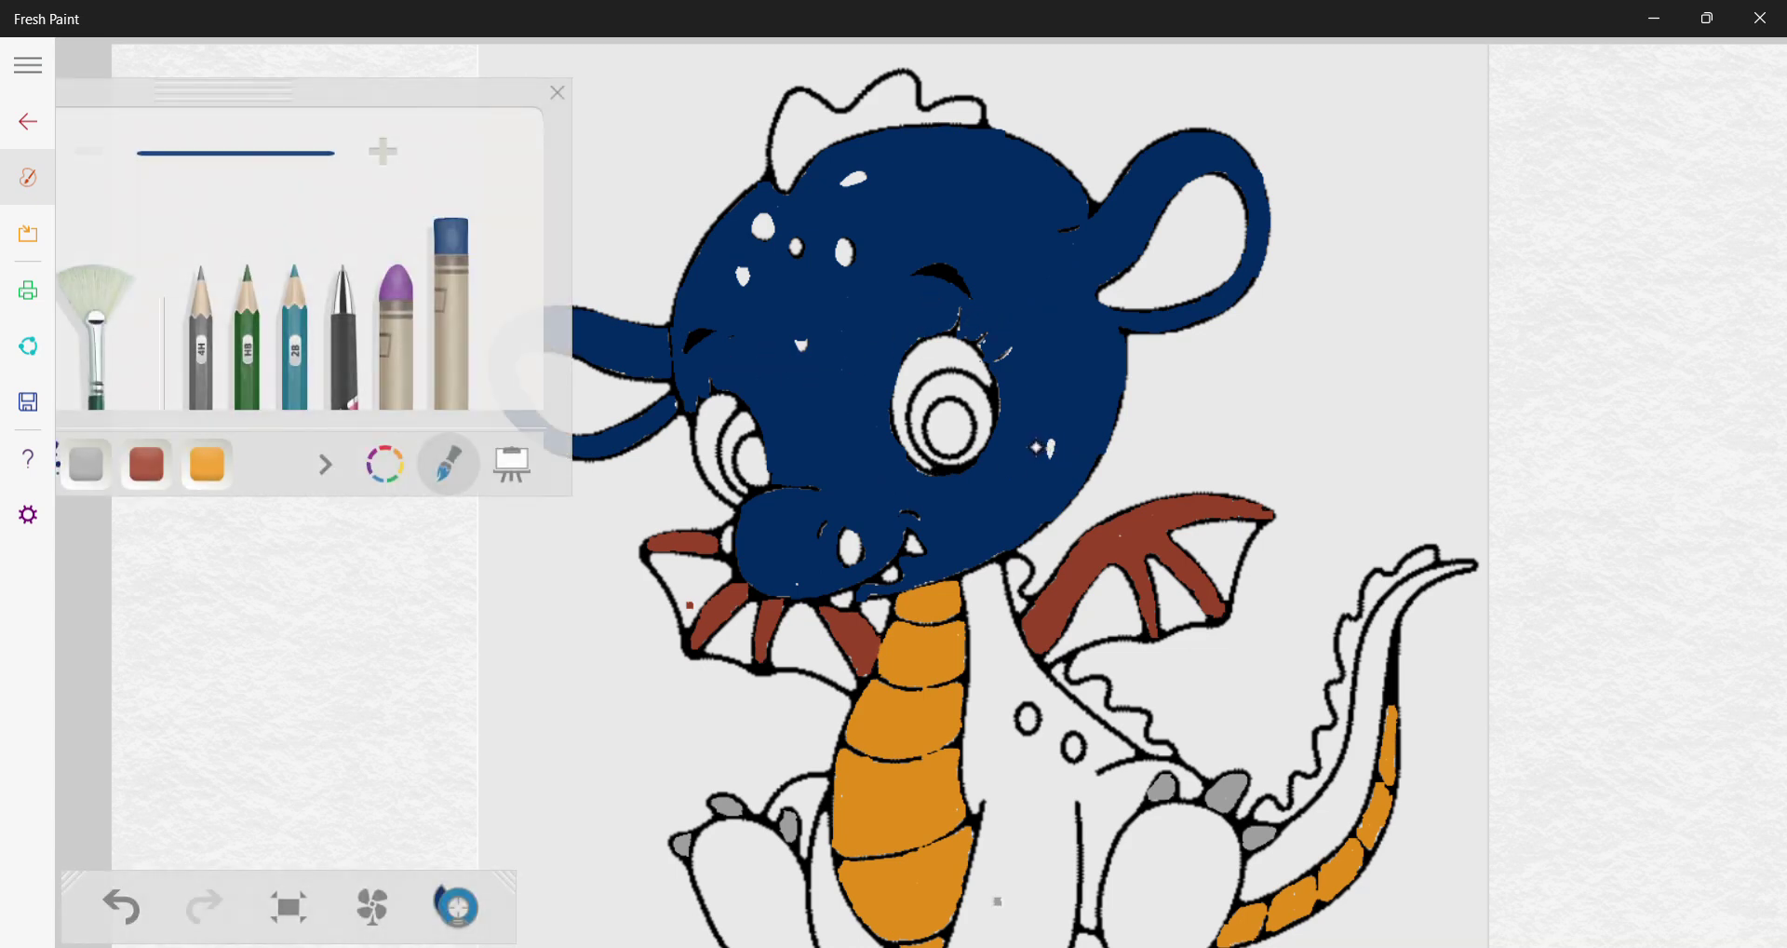
left_click(1054, 453)
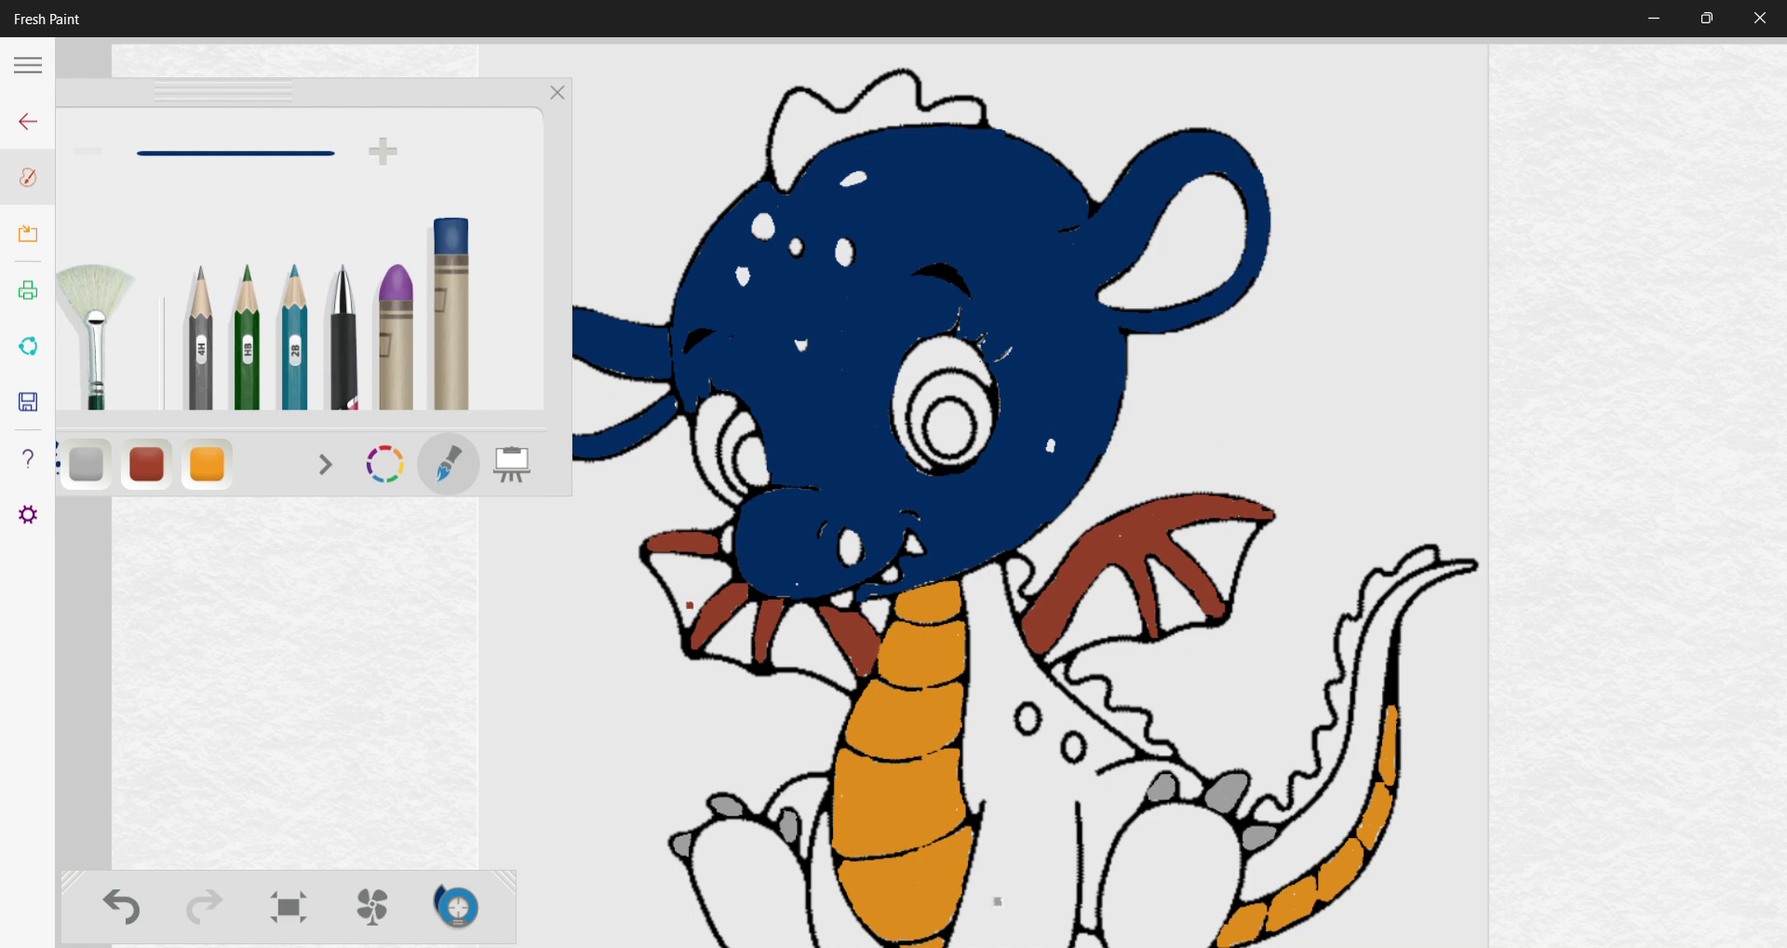
Try filling both foot soles, the front leg and the chest with dark blue using a wide brush
scroll(612, 356, "down", 3)
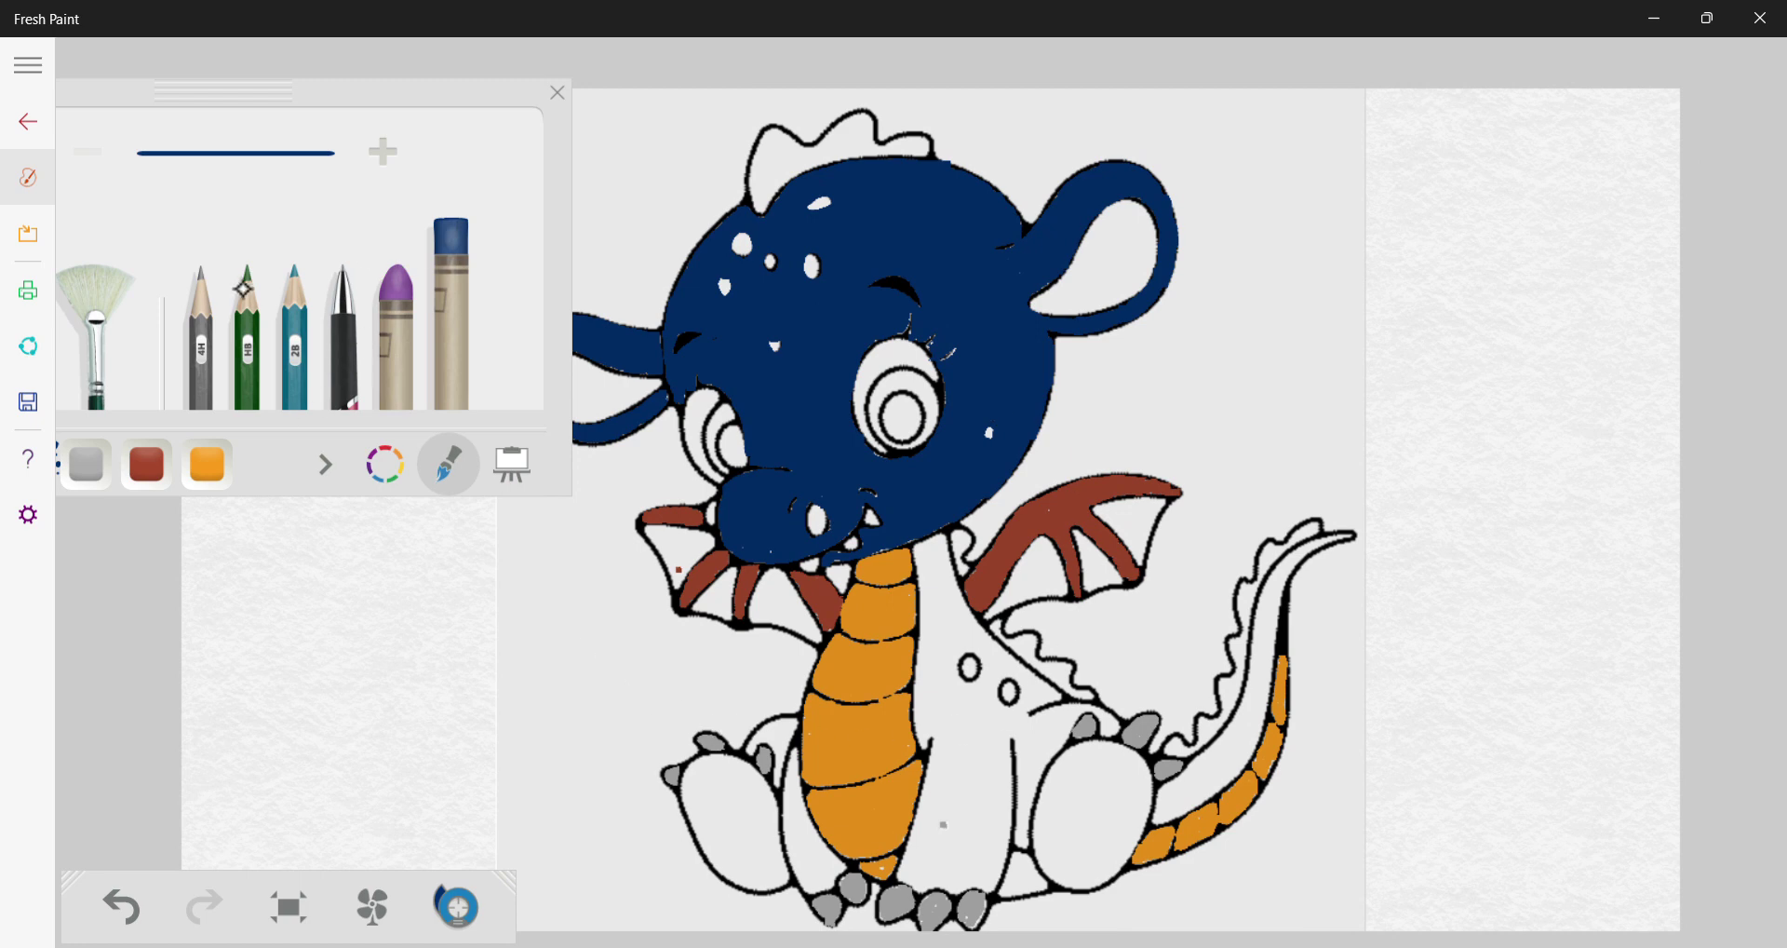
left_click(382, 151)
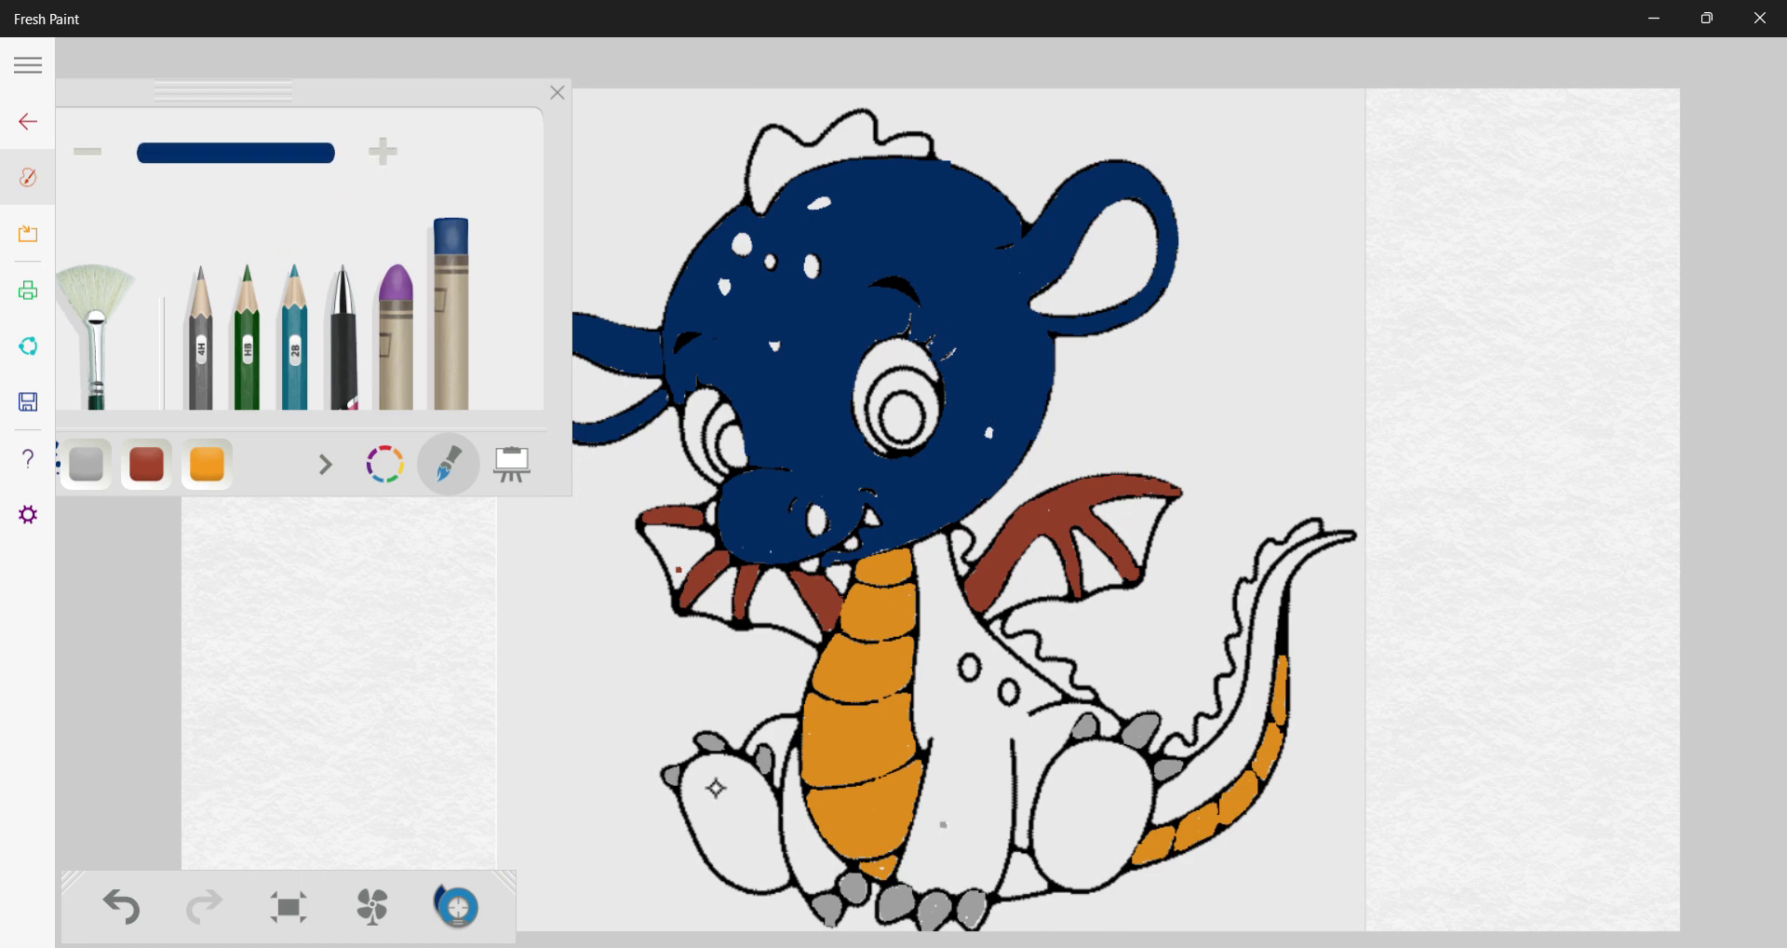
mouse_move(716, 787)
left_mouse_down()
mouse_move(735, 851)
mouse_move(749, 810)
mouse_move(740, 870)
mouse_move(768, 856)
mouse_move(745, 796)
mouse_move(700, 778)
mouse_move(707, 833)
mouse_move(772, 877)
left_mouse_up()
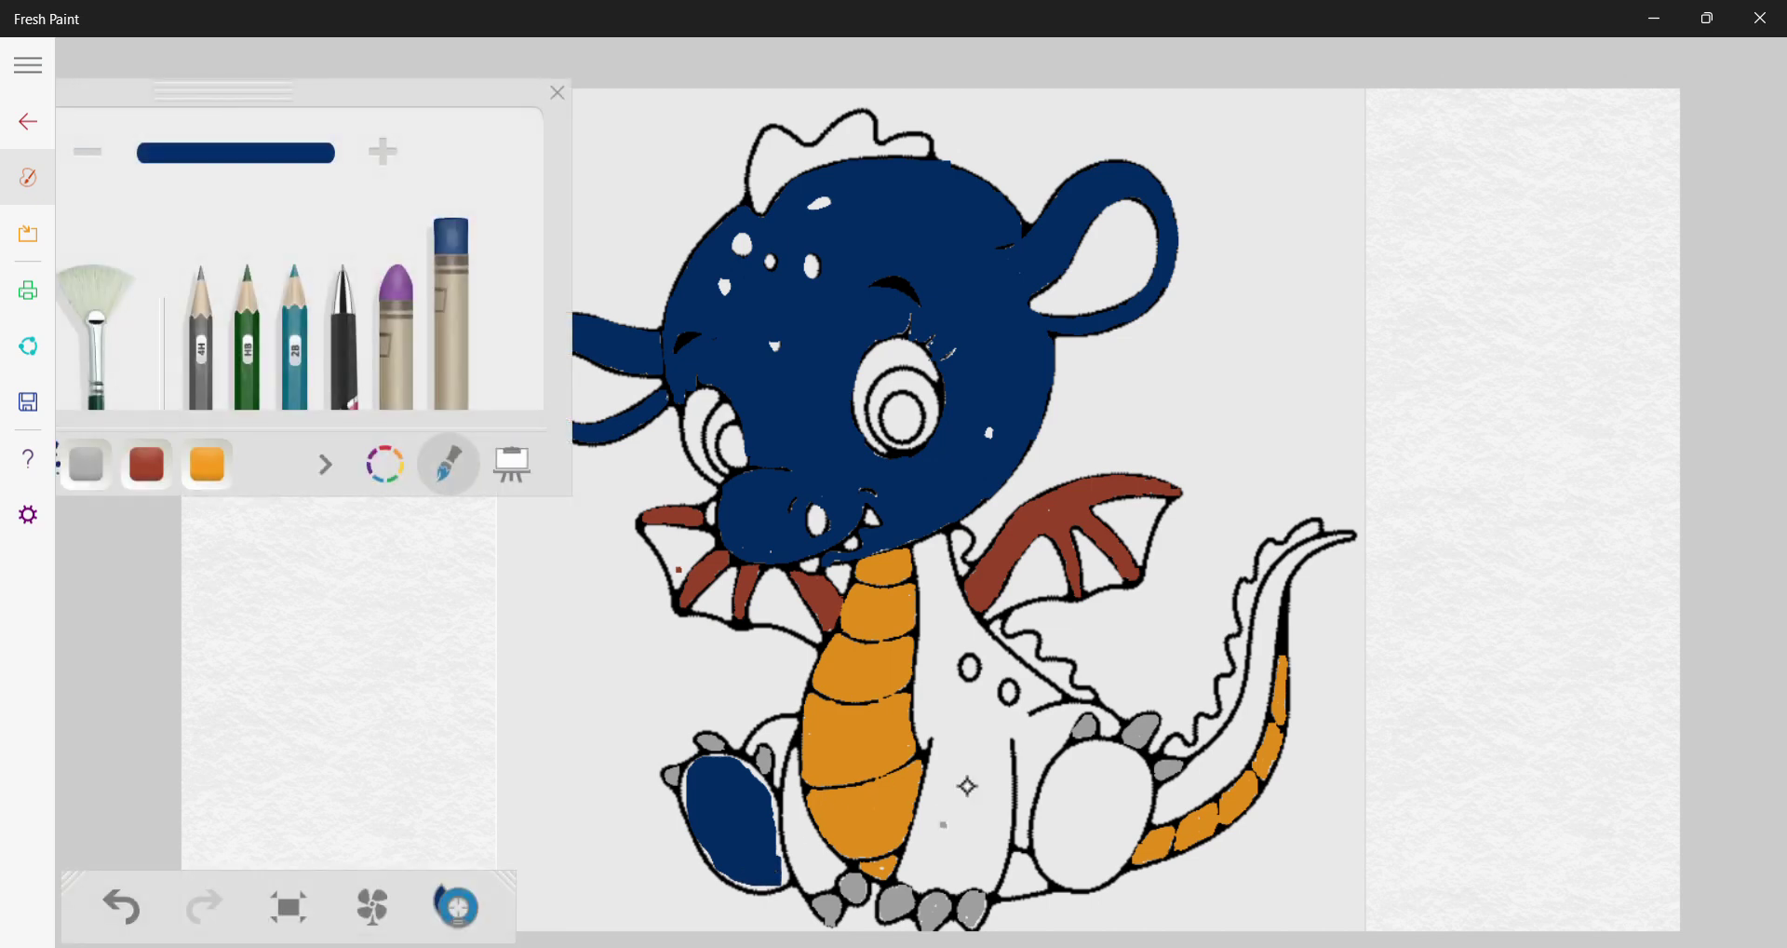
mouse_move(952, 742)
left_mouse_down()
mouse_move(922, 862)
mouse_move(967, 866)
mouse_move(993, 810)
mouse_move(984, 737)
mouse_move(949, 844)
left_mouse_up()
mouse_move(971, 747)
left_mouse_down()
mouse_move(938, 716)
mouse_move(947, 678)
mouse_move(930, 717)
mouse_move(933, 551)
mouse_move(971, 631)
mouse_move(953, 623)
mouse_move(945, 653)
mouse_move(988, 714)
left_mouse_up()
left_click(1091, 769)
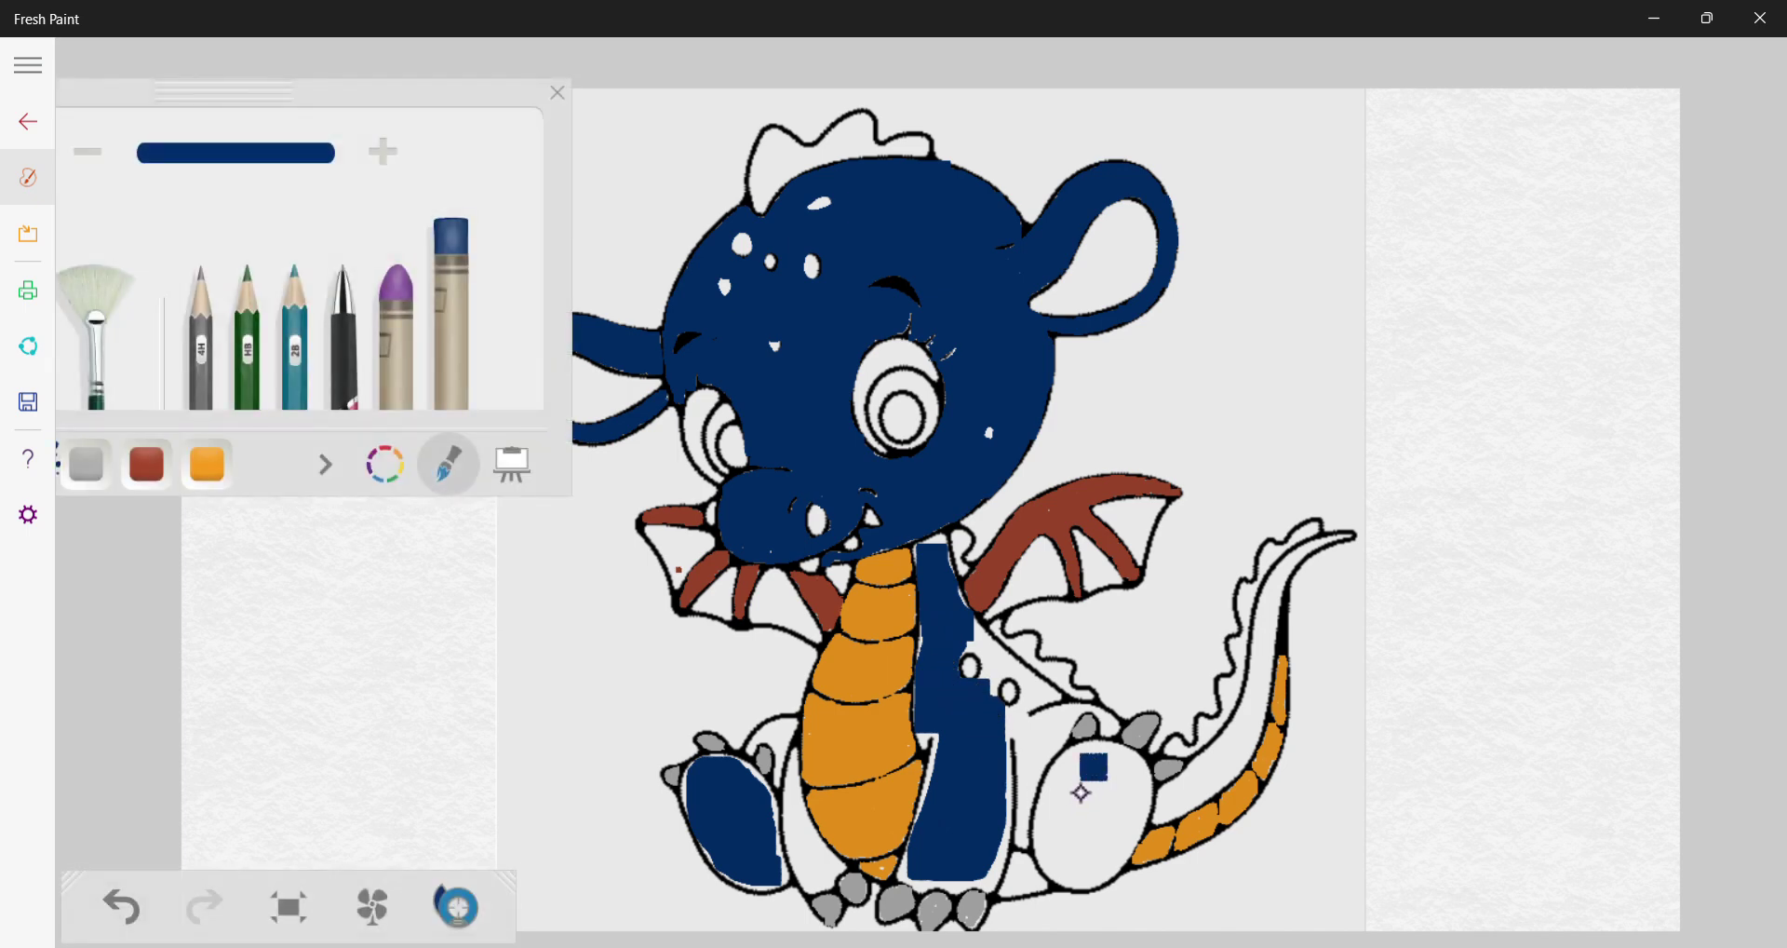
mouse_move(1085, 774)
left_mouse_down()
mouse_move(1052, 812)
mouse_move(1067, 851)
mouse_move(1111, 798)
mouse_move(1105, 843)
mouse_move(1113, 768)
mouse_move(1130, 802)
mouse_move(1100, 851)
mouse_move(1119, 824)
mouse_move(1087, 856)
mouse_move(1050, 875)
left_mouse_up()
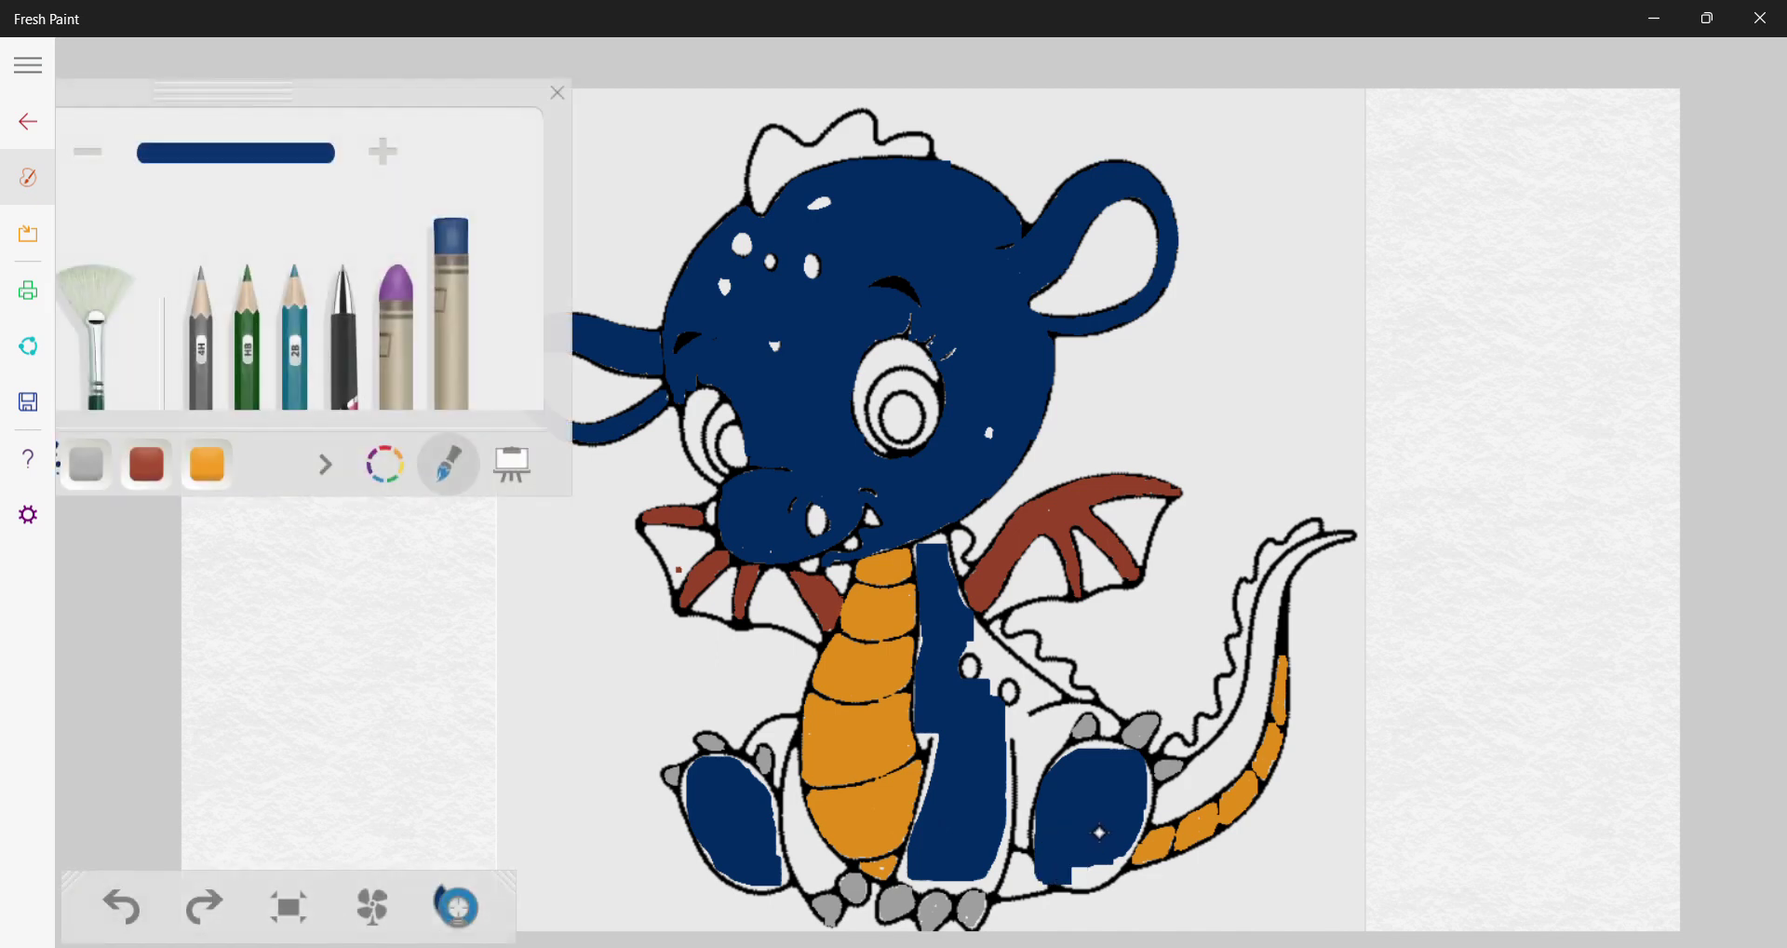
Undo all the dark blue strokes on the foot soles, front leg and chest
key("ctrl+z")
key("ctrl+z")
key("ctrl+z")
key("ctrl+z")
key("ctrl+z")
key("ctrl+z")
key("ctrl+z")
key("ctrl+z")
key("ctrl+z")
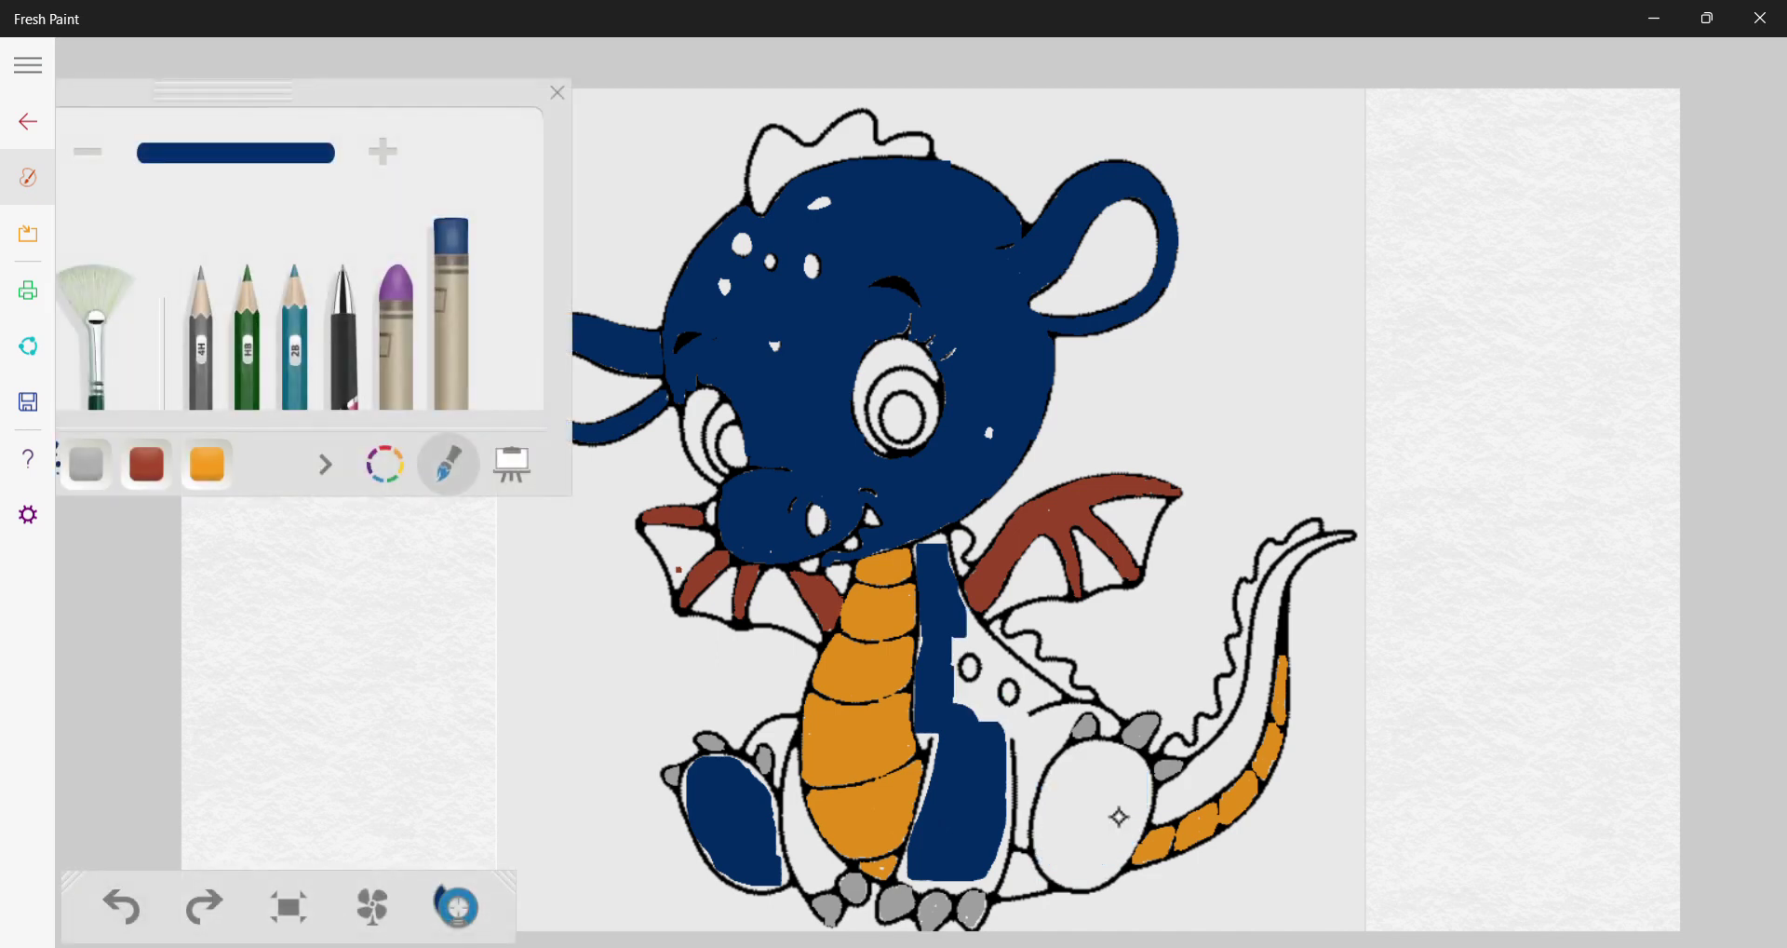
key("ctrl+z")
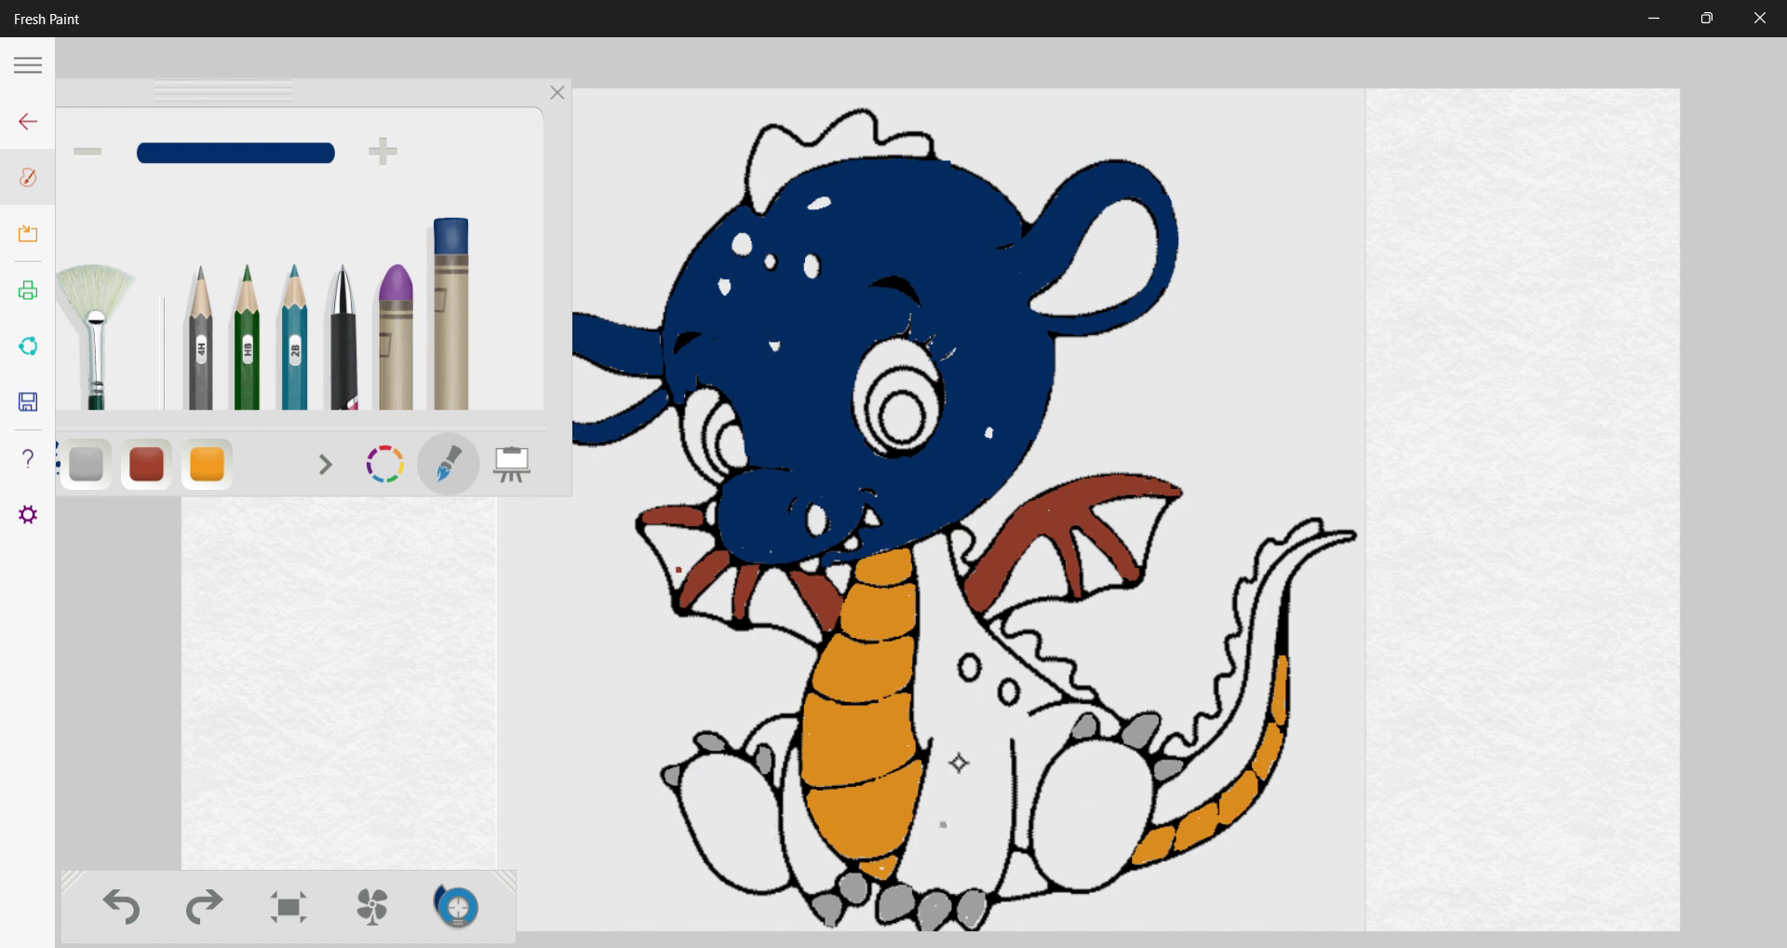
Reduce the brush width slightly and block in dark blue down the neck, chest and front leg beside the belly
left_click(109, 154)
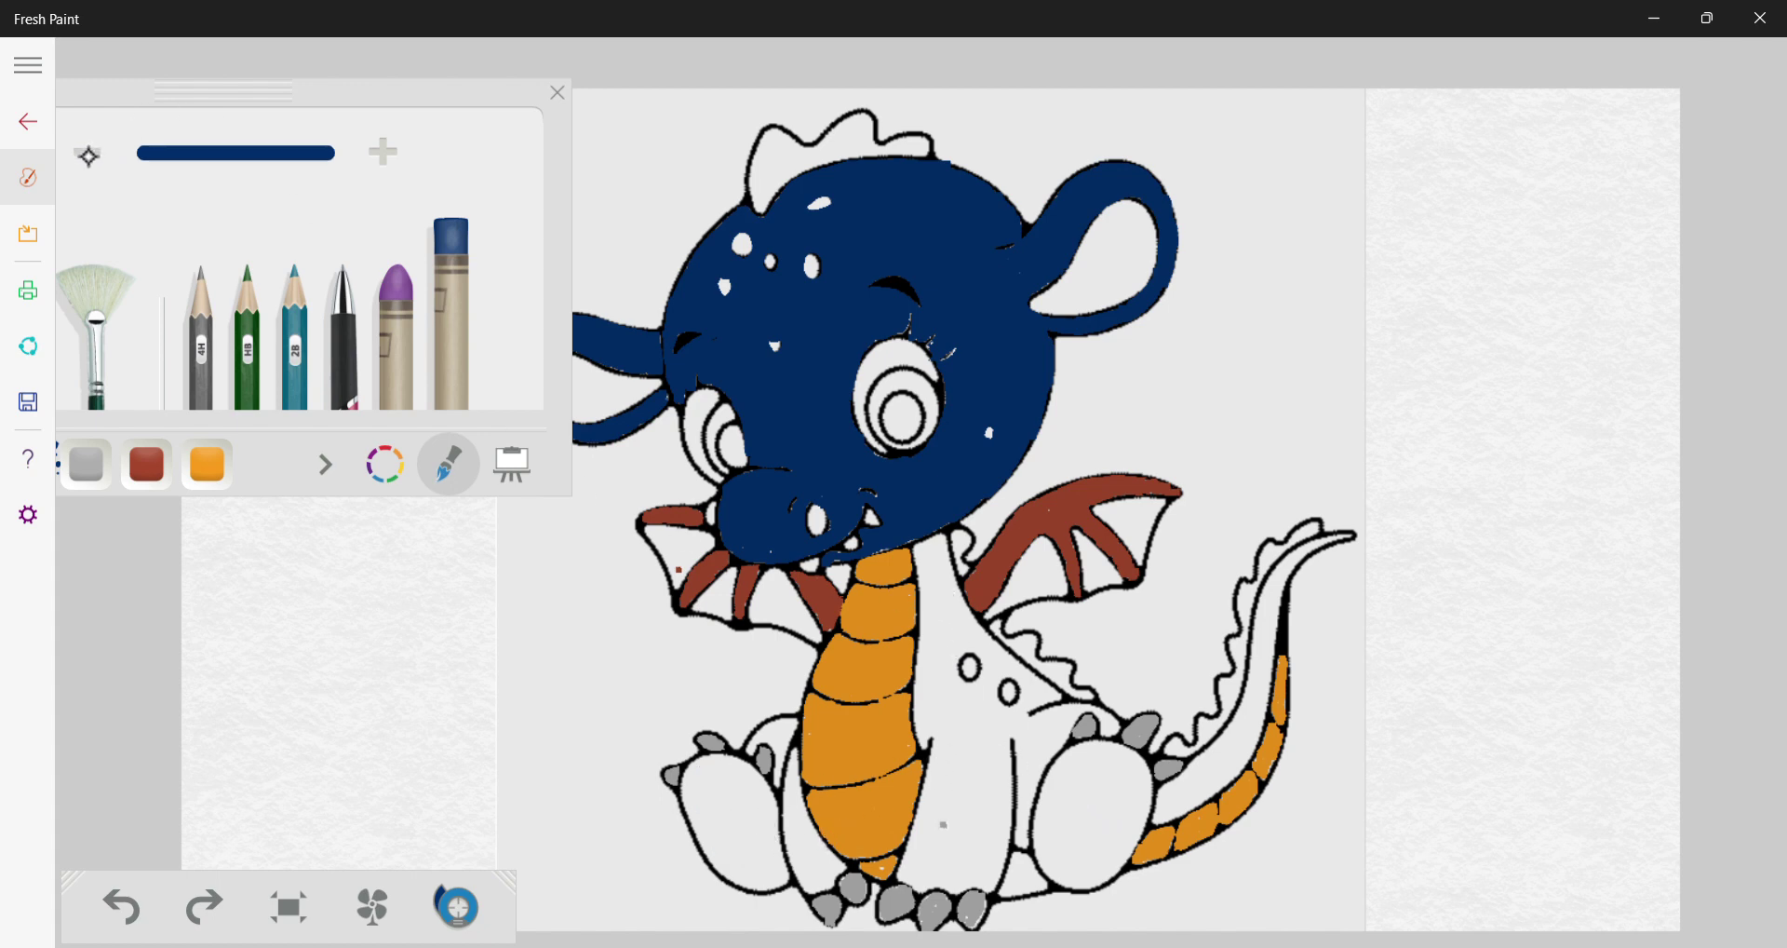
left_click(932, 557)
mouse_move(932, 557)
left_mouse_down()
mouse_move(943, 735)
mouse_move(960, 731)
mouse_move(976, 833)
mouse_move(987, 763)
mouse_move(984, 860)
mouse_move(998, 845)
mouse_move(982, 873)
mouse_move(947, 866)
mouse_move(951, 754)
mouse_move(917, 870)
left_mouse_up()
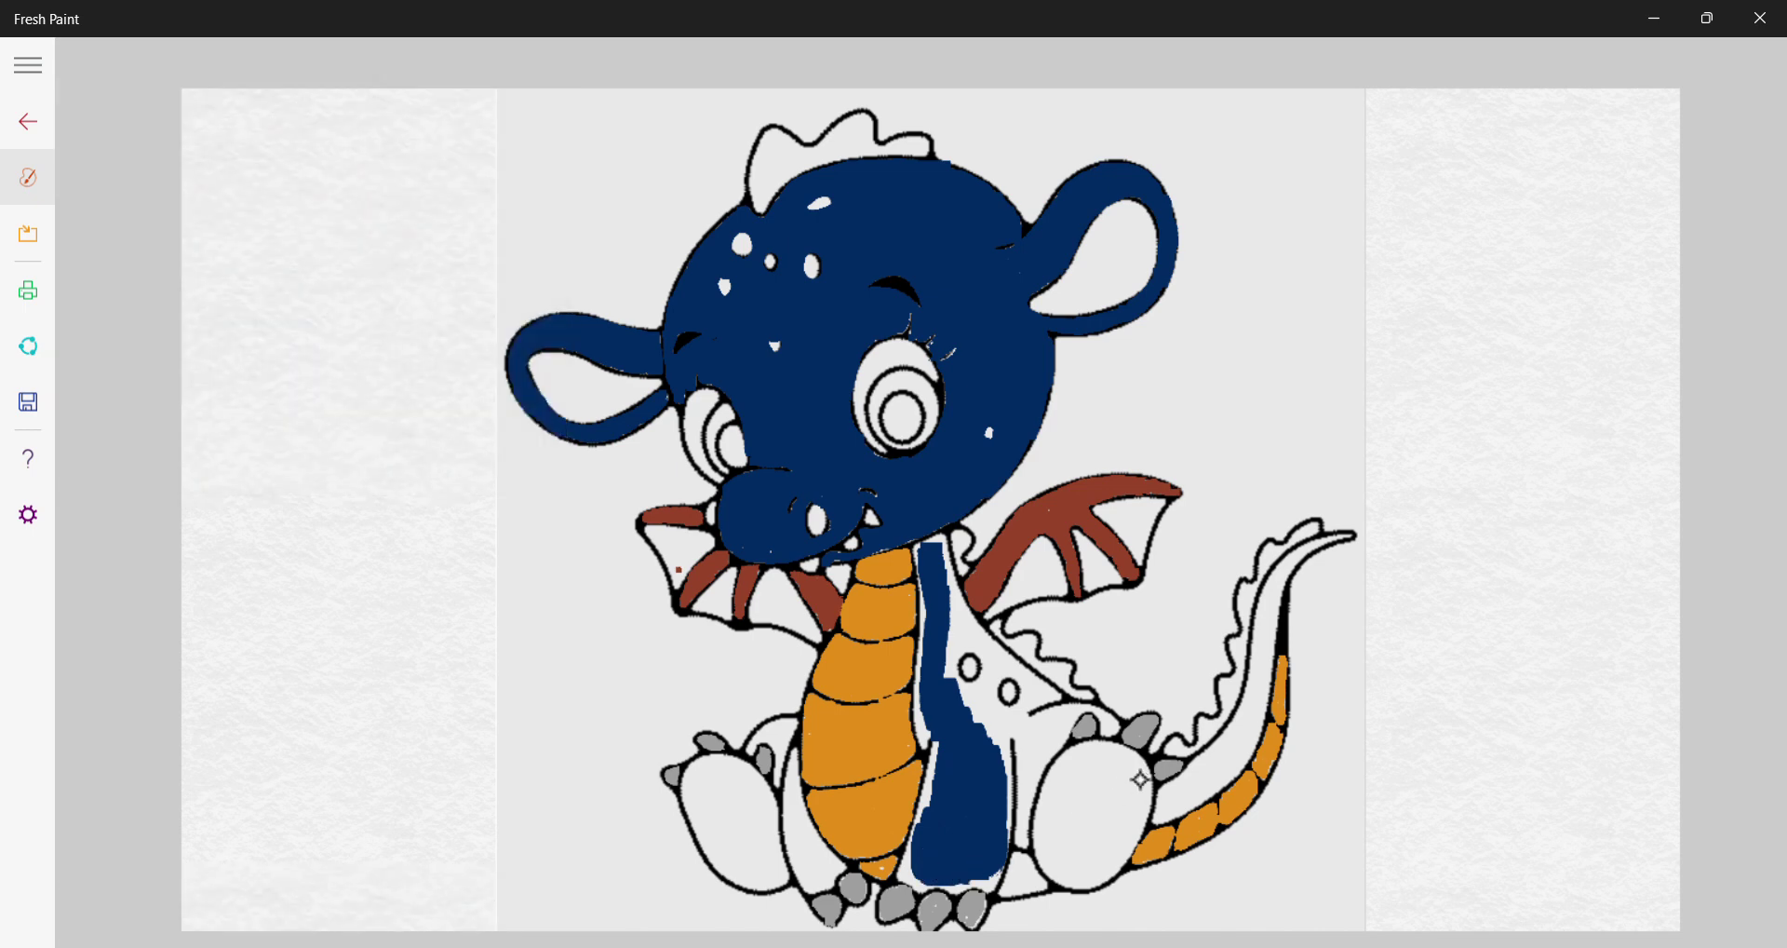
Block in dark blue along the tail above the orange segments, on the near thigh, and on the far leg
left_click_drag(1159, 796, 1202, 773)
left_click_drag(1236, 752, 1272, 663)
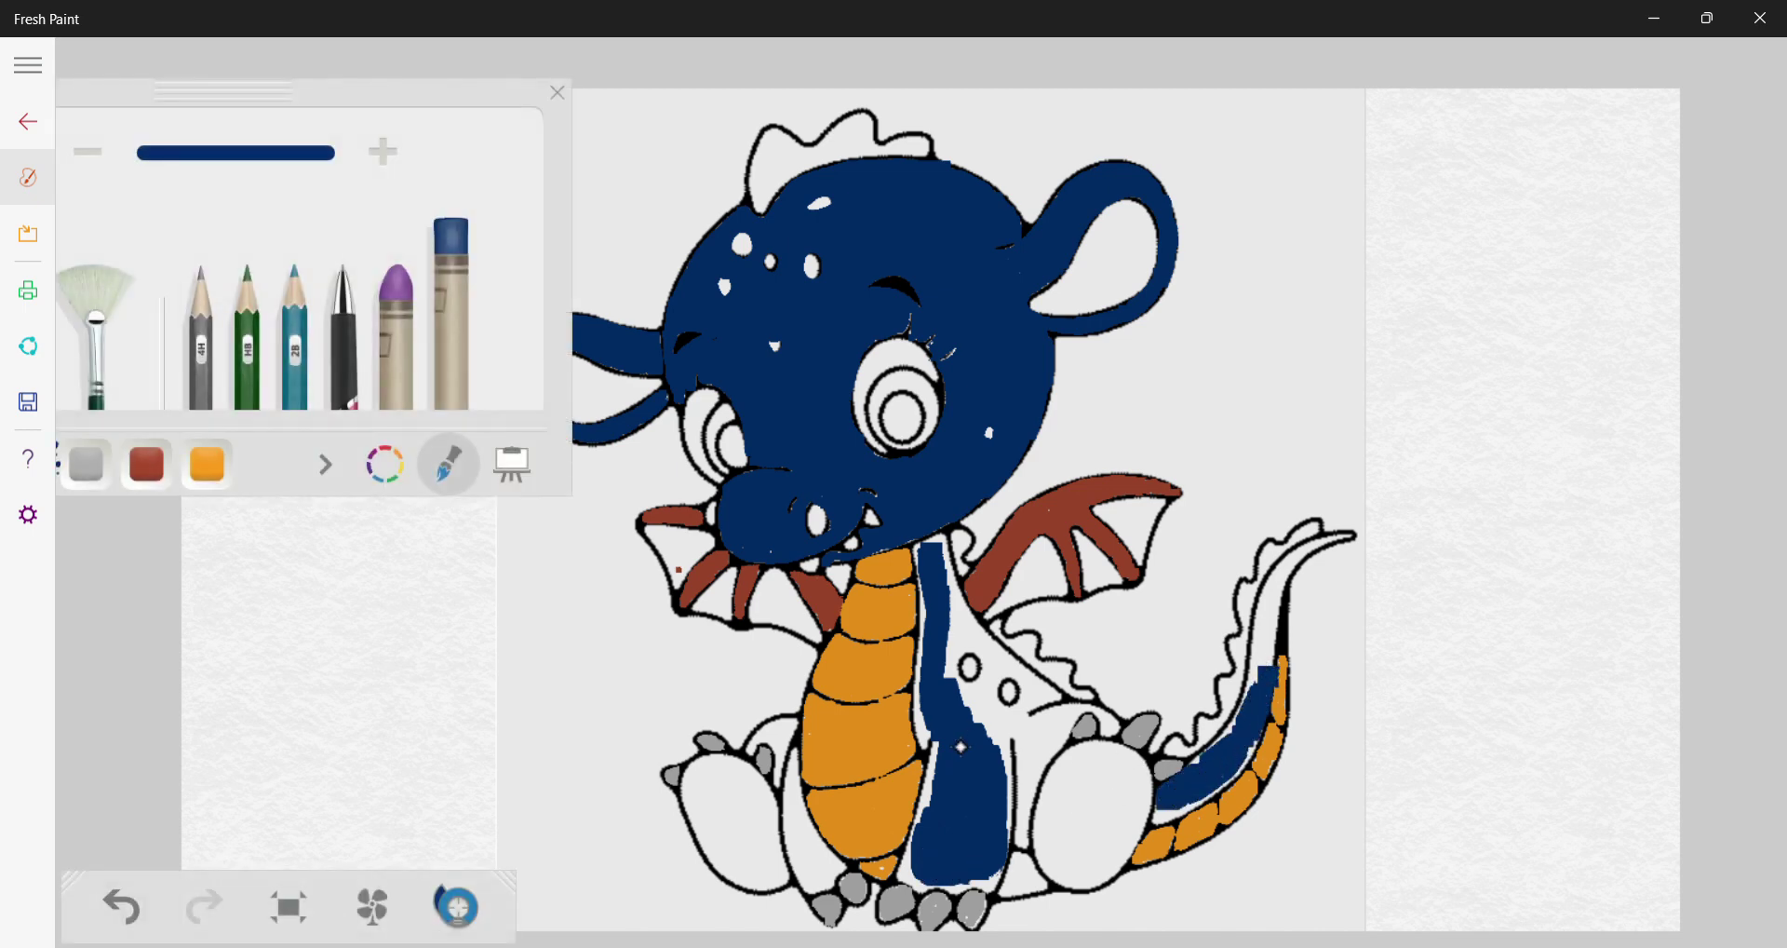
mouse_move(991, 725)
left_mouse_down()
mouse_move(1035, 755)
mouse_move(1058, 721)
left_mouse_up()
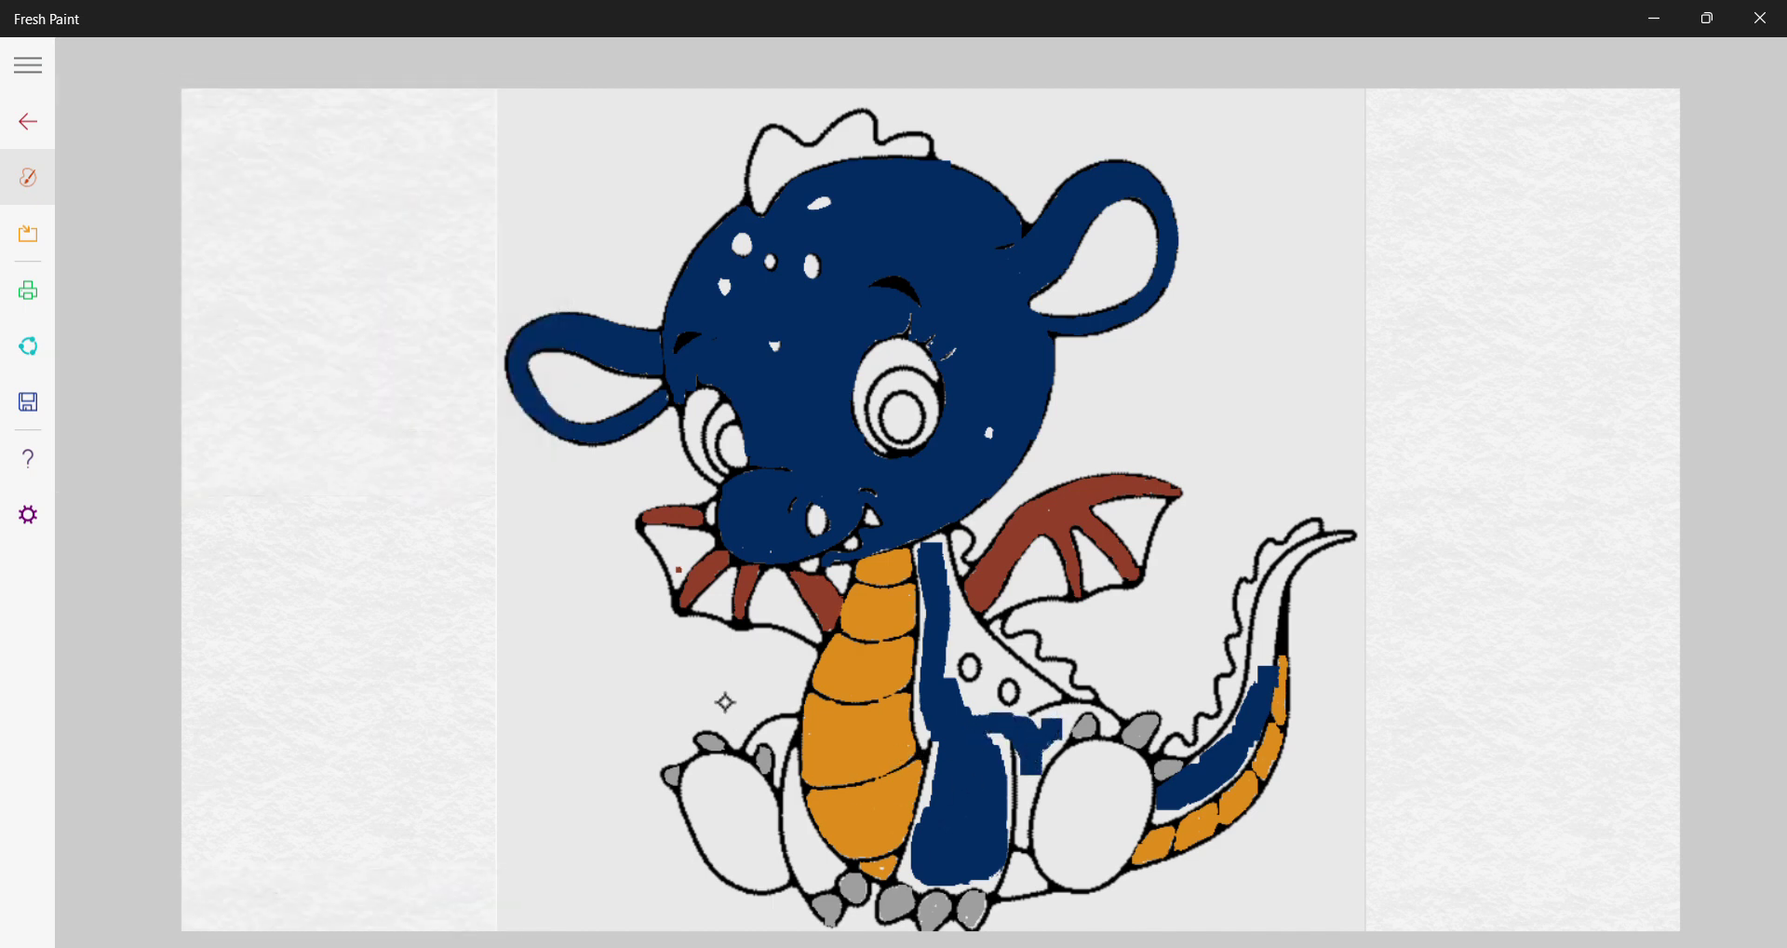
mouse_move(789, 724)
left_mouse_down()
mouse_move(766, 747)
mouse_move(819, 855)
left_mouse_up()
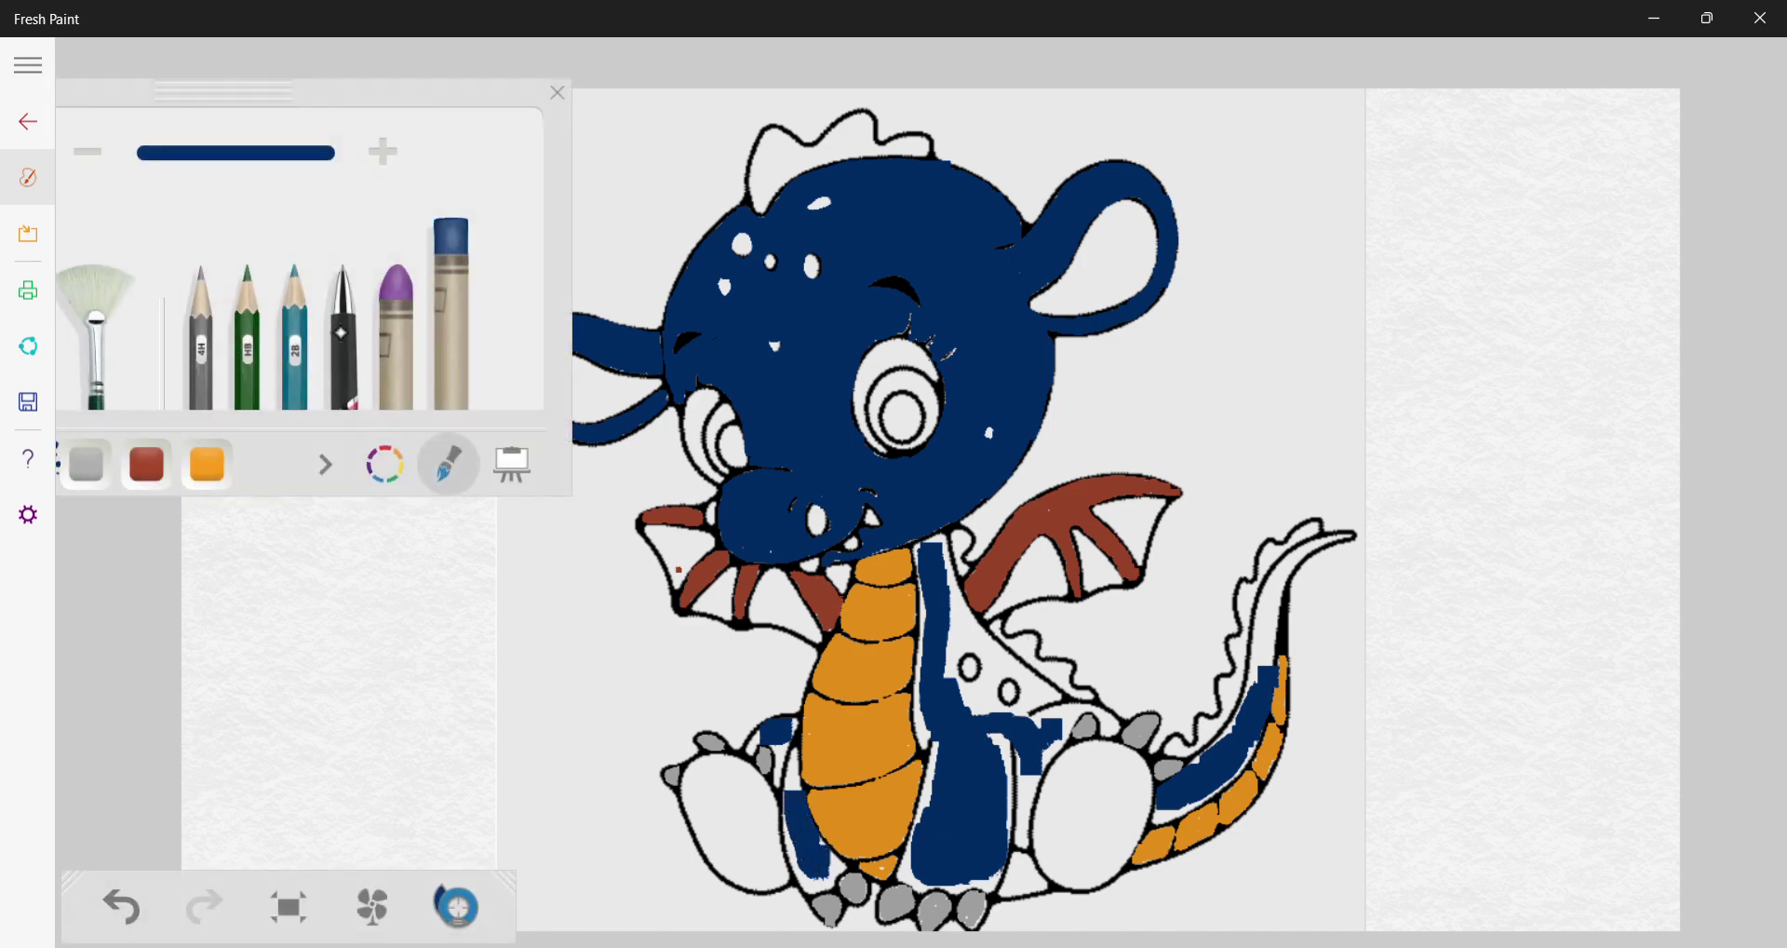
Fill the far thigh and leg with dark blue up to the belly outline using the thinnest brush
left_click(87, 151)
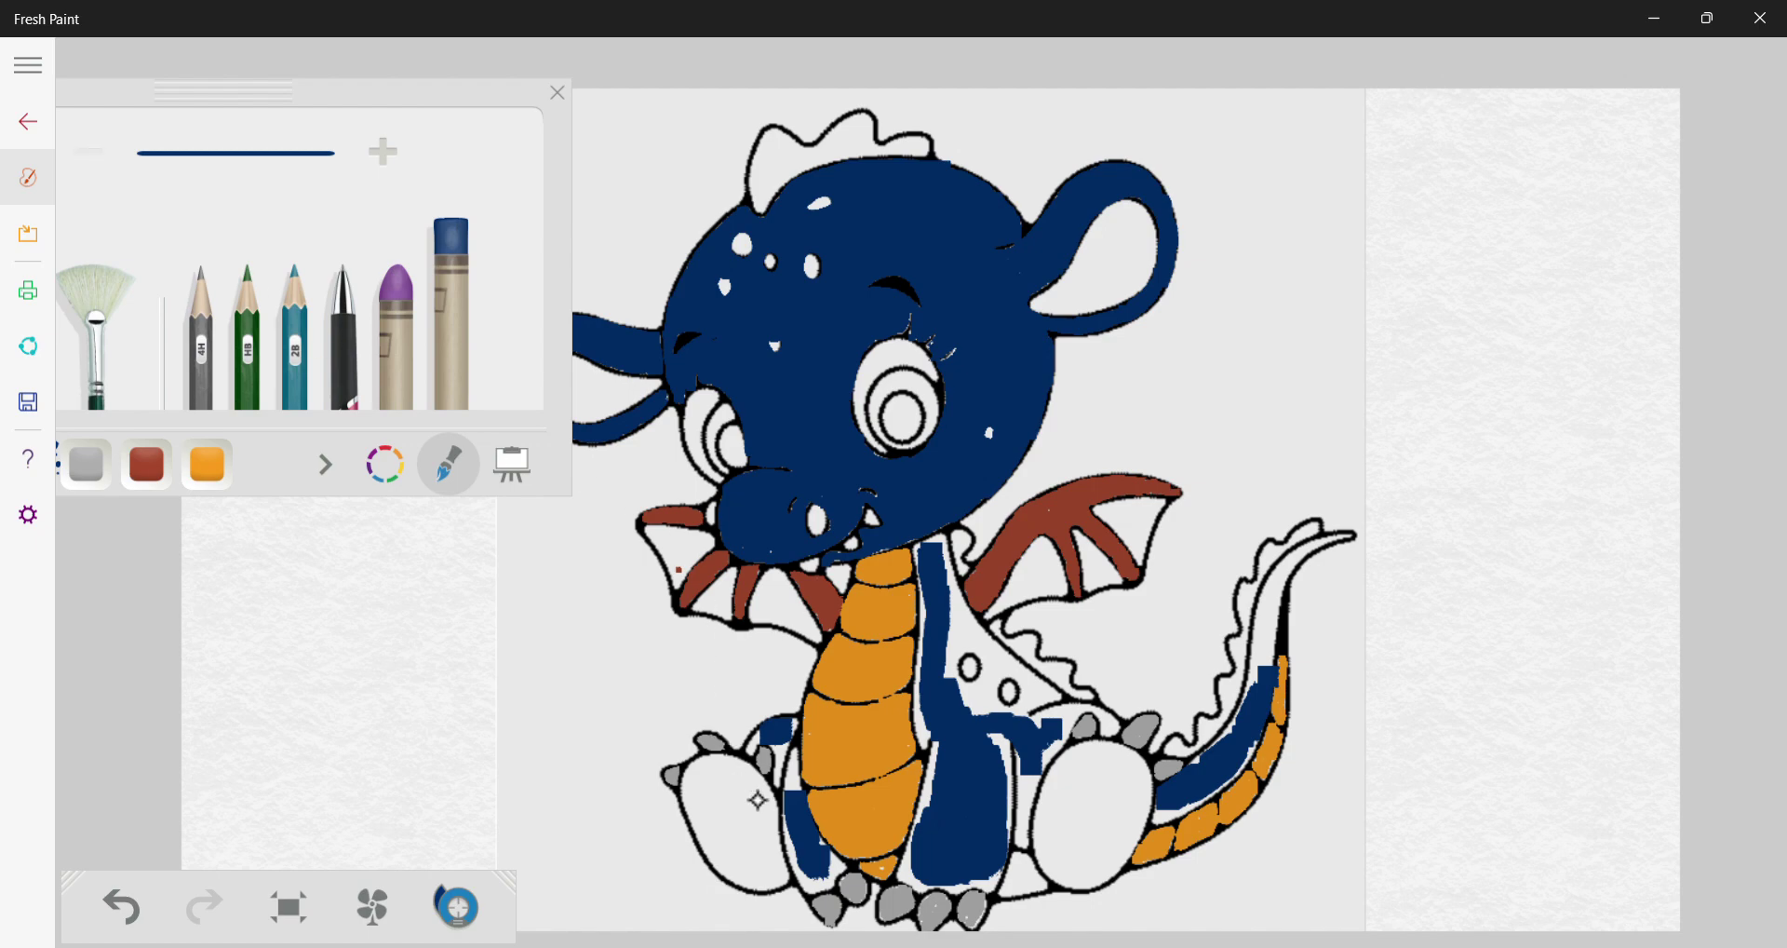
scroll(609, 351, "up", 3)
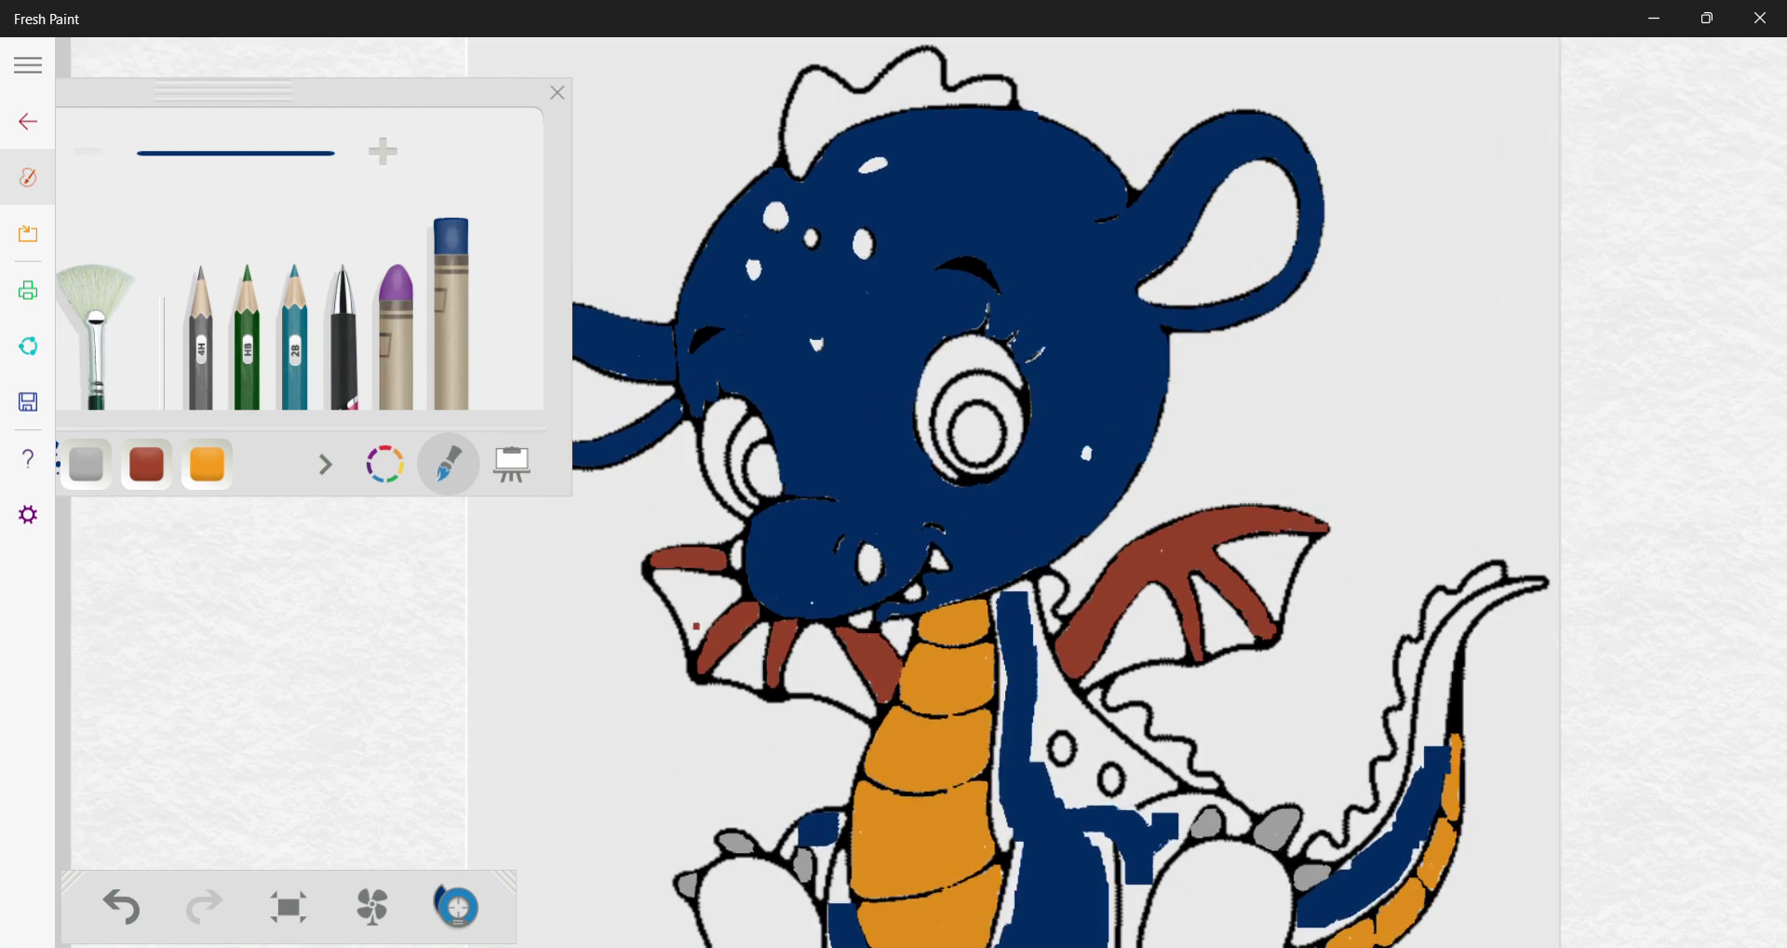
scroll(717, 617, "down", 1)
scroll(718, 619, "down", 3)
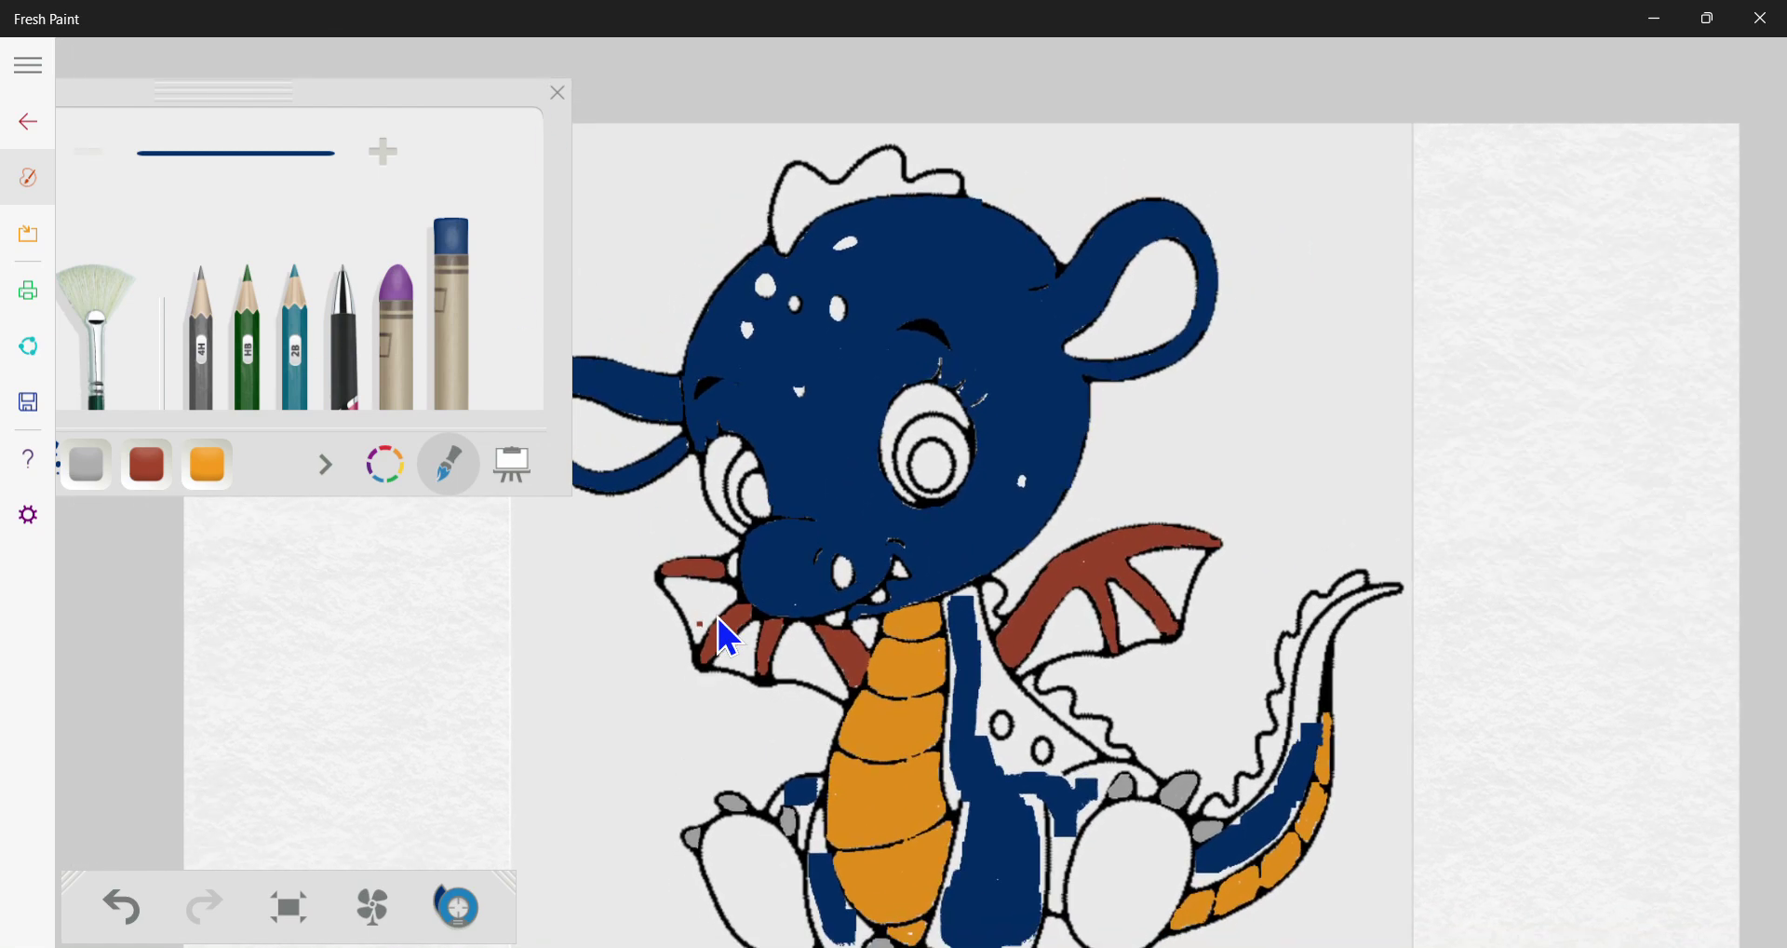
scroll(930, 866, "up", 3)
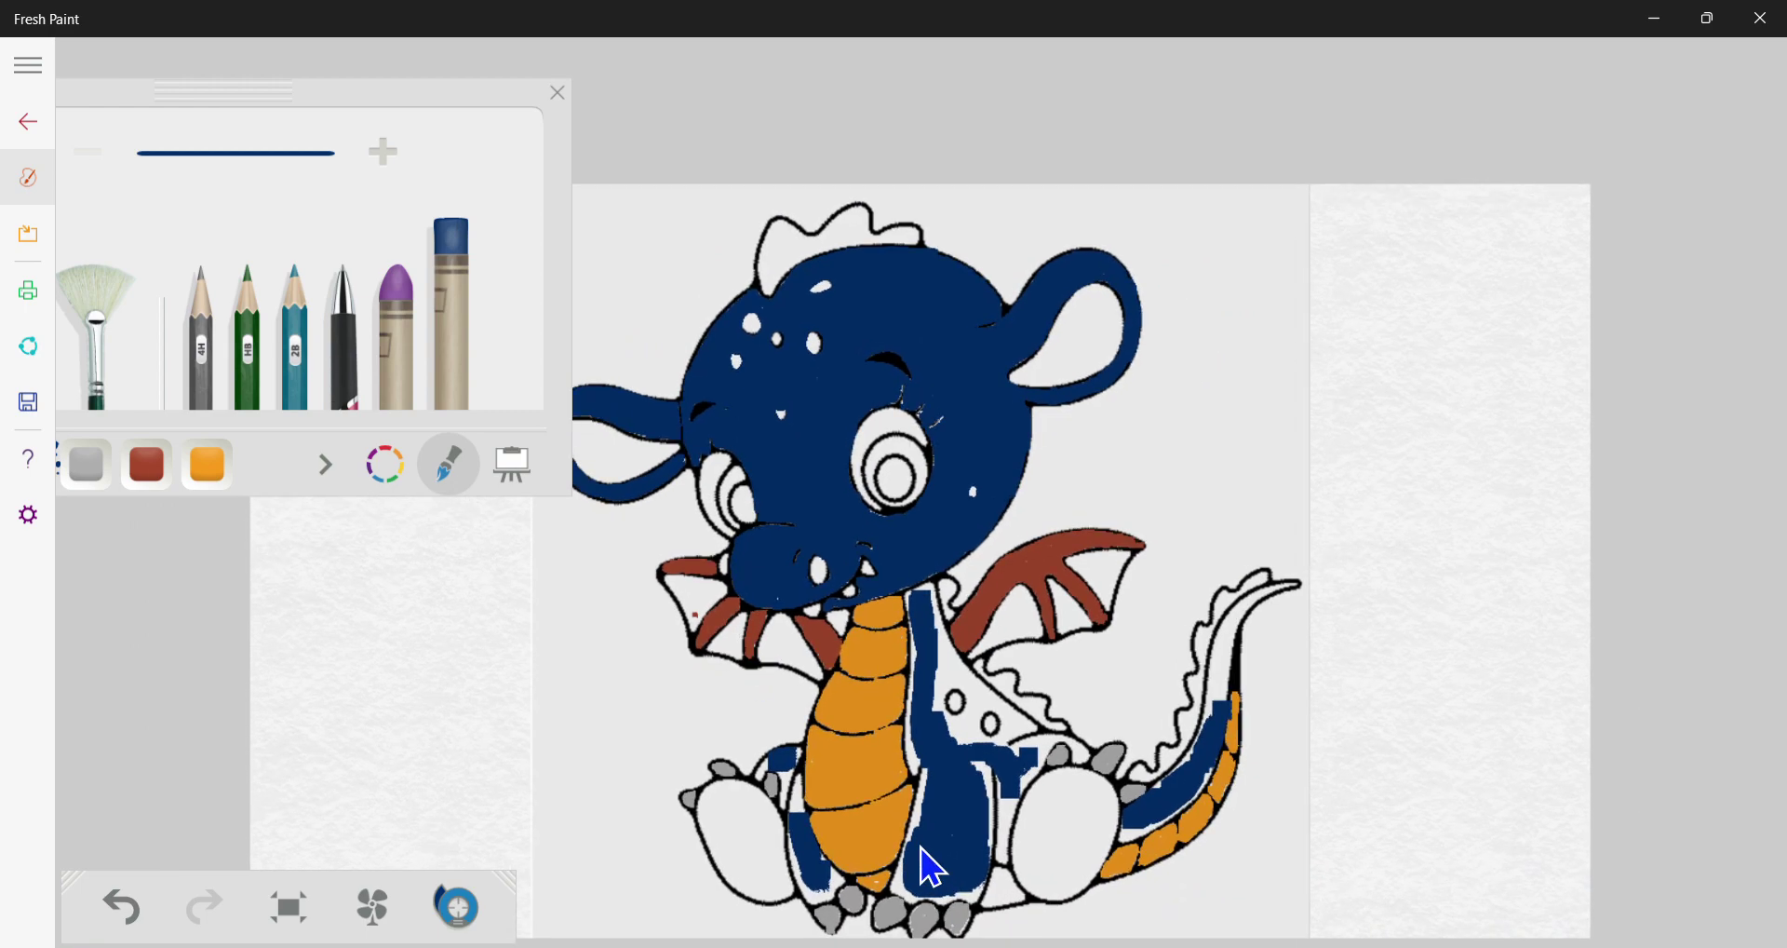
scroll(931, 866, "up", 3)
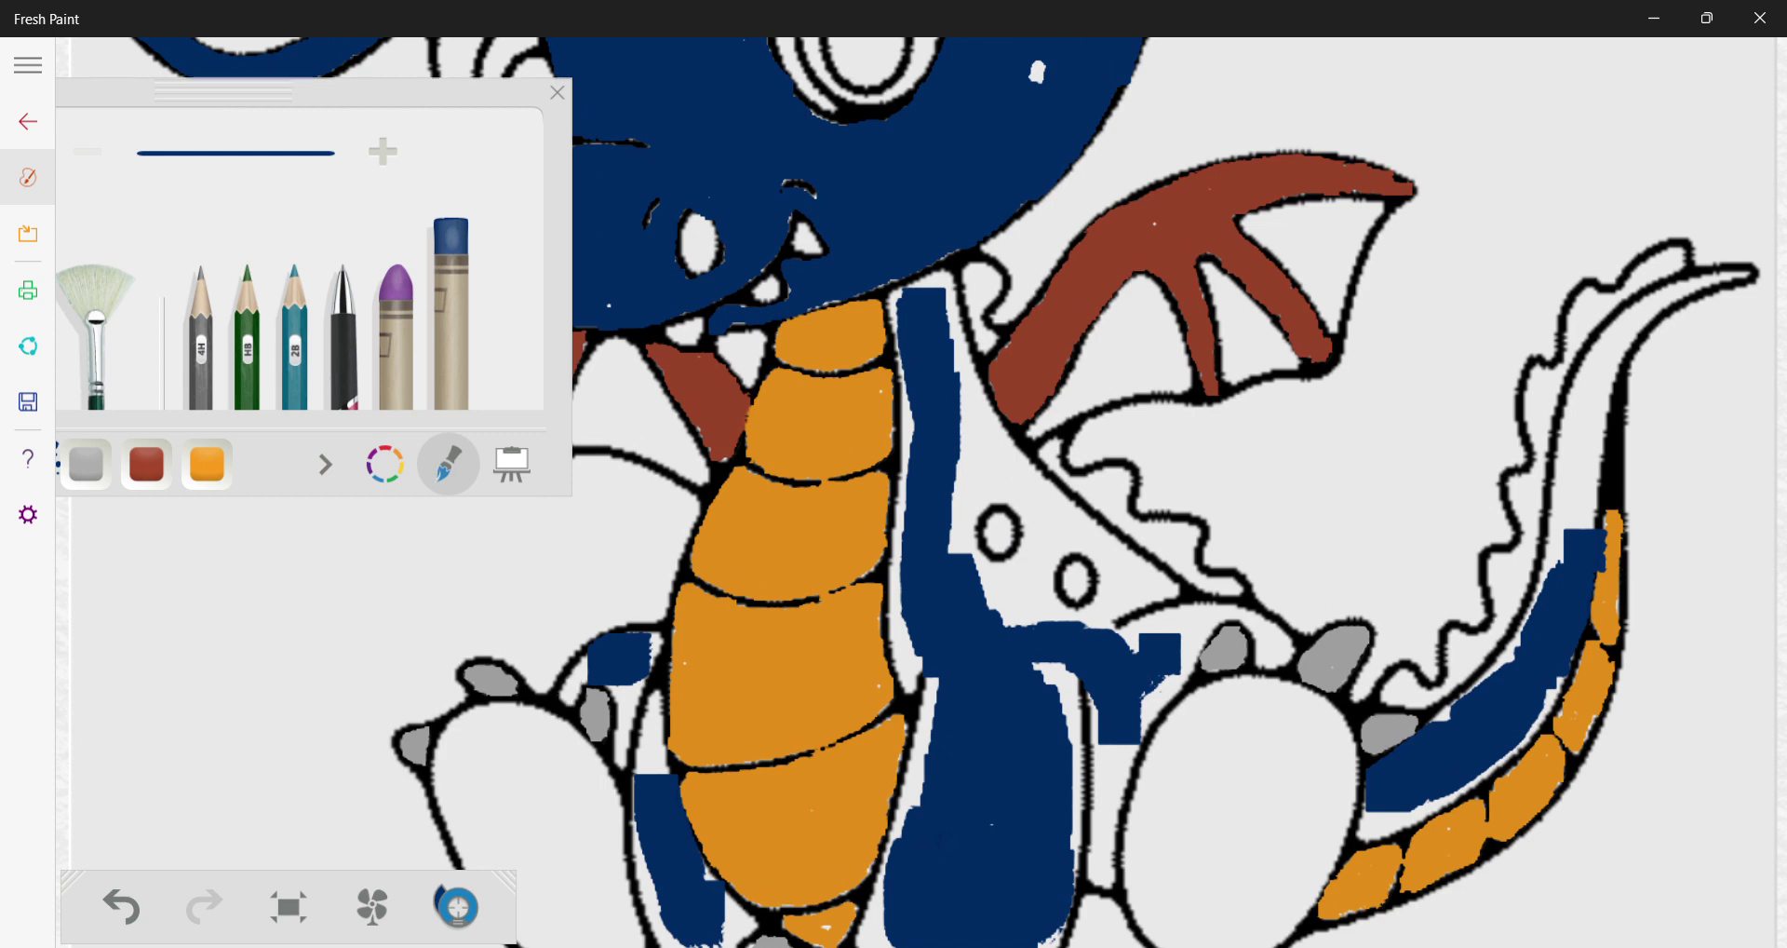
mouse_move(568, 692)
left_mouse_down()
mouse_move(590, 665)
mouse_move(626, 704)
mouse_move(619, 758)
mouse_move(651, 649)
mouse_move(635, 642)
left_mouse_up()
mouse_move(658, 772)
left_mouse_down()
mouse_move(657, 699)
mouse_move(661, 770)
left_mouse_up()
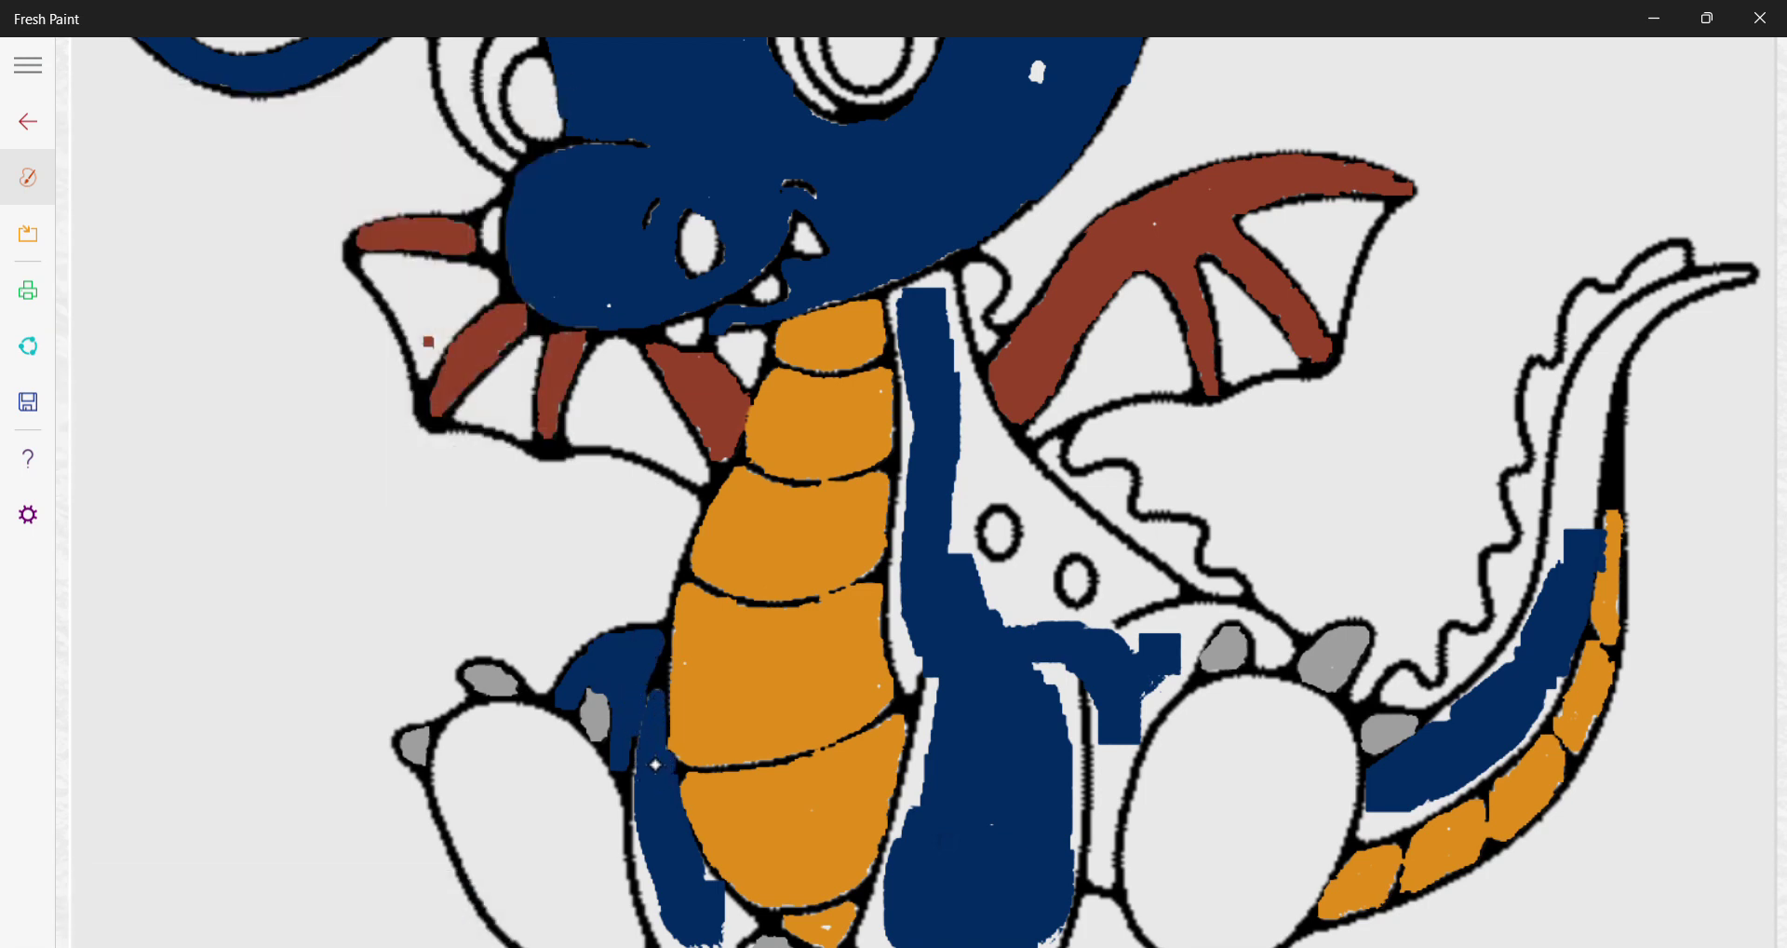
left_click_drag(691, 791, 705, 865)
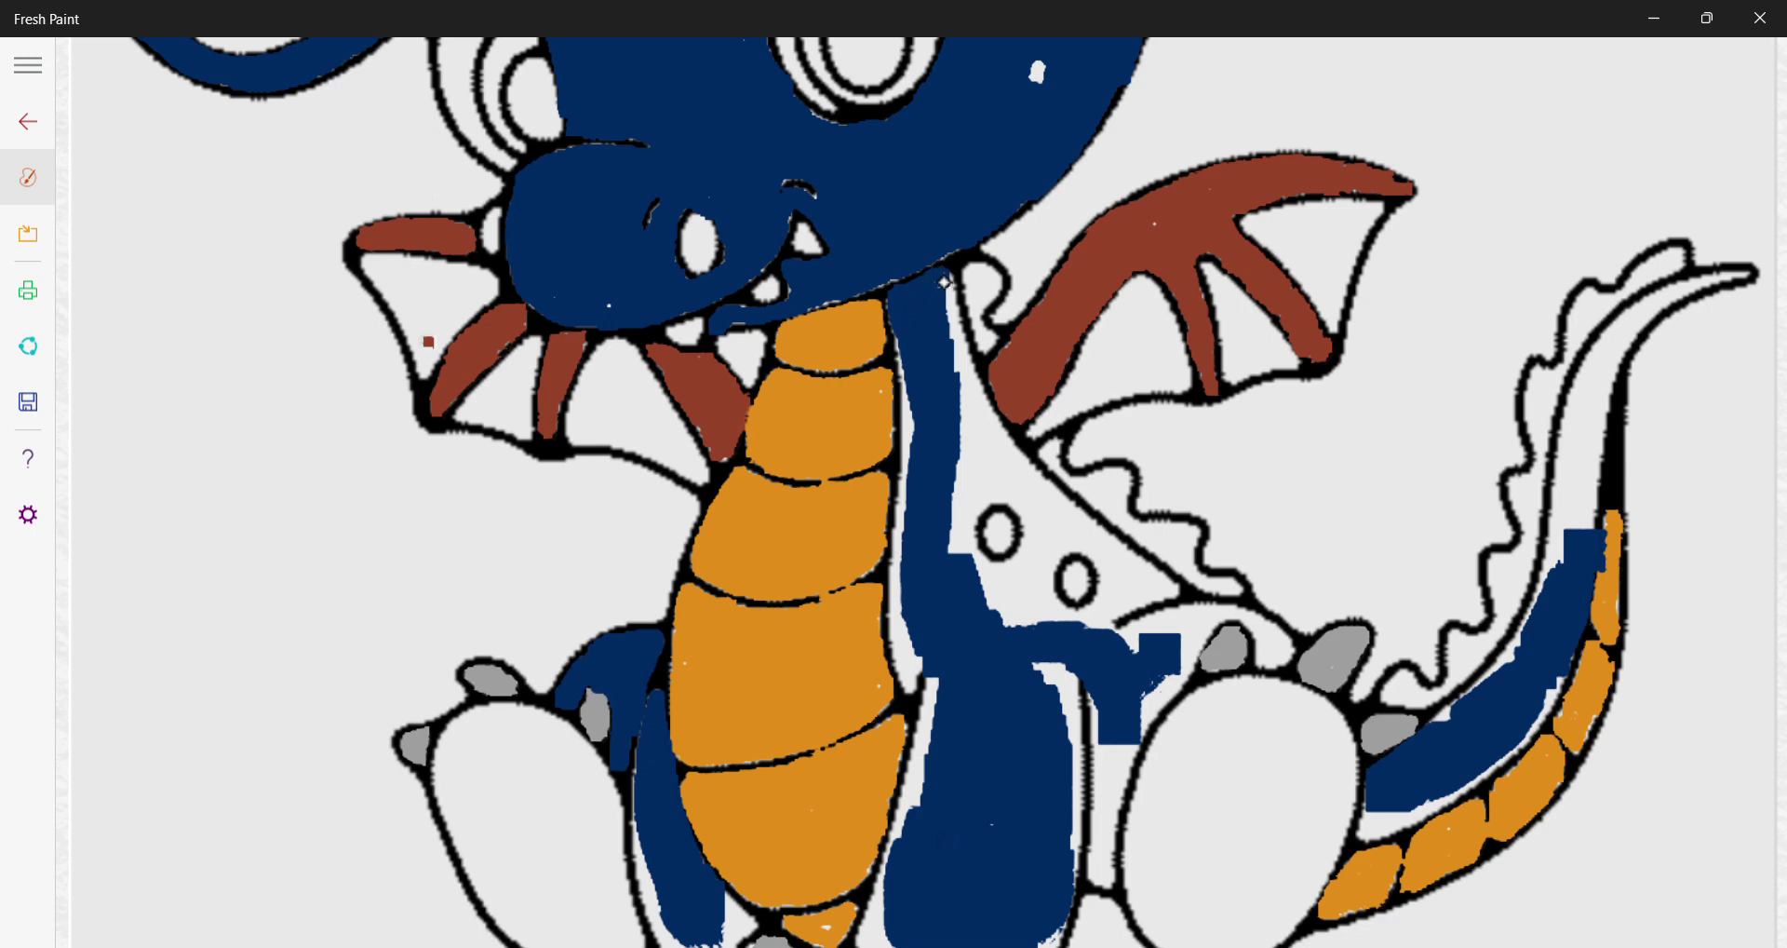
Fill the neck, the strip along the belly and the back around the two oval spots with dark blue
left_click_drag(944, 282, 975, 409)
mouse_move(961, 322)
left_mouse_down()
mouse_move(983, 415)
mouse_move(959, 380)
mouse_move(968, 453)
mouse_move(972, 392)
mouse_move(945, 503)
left_mouse_up()
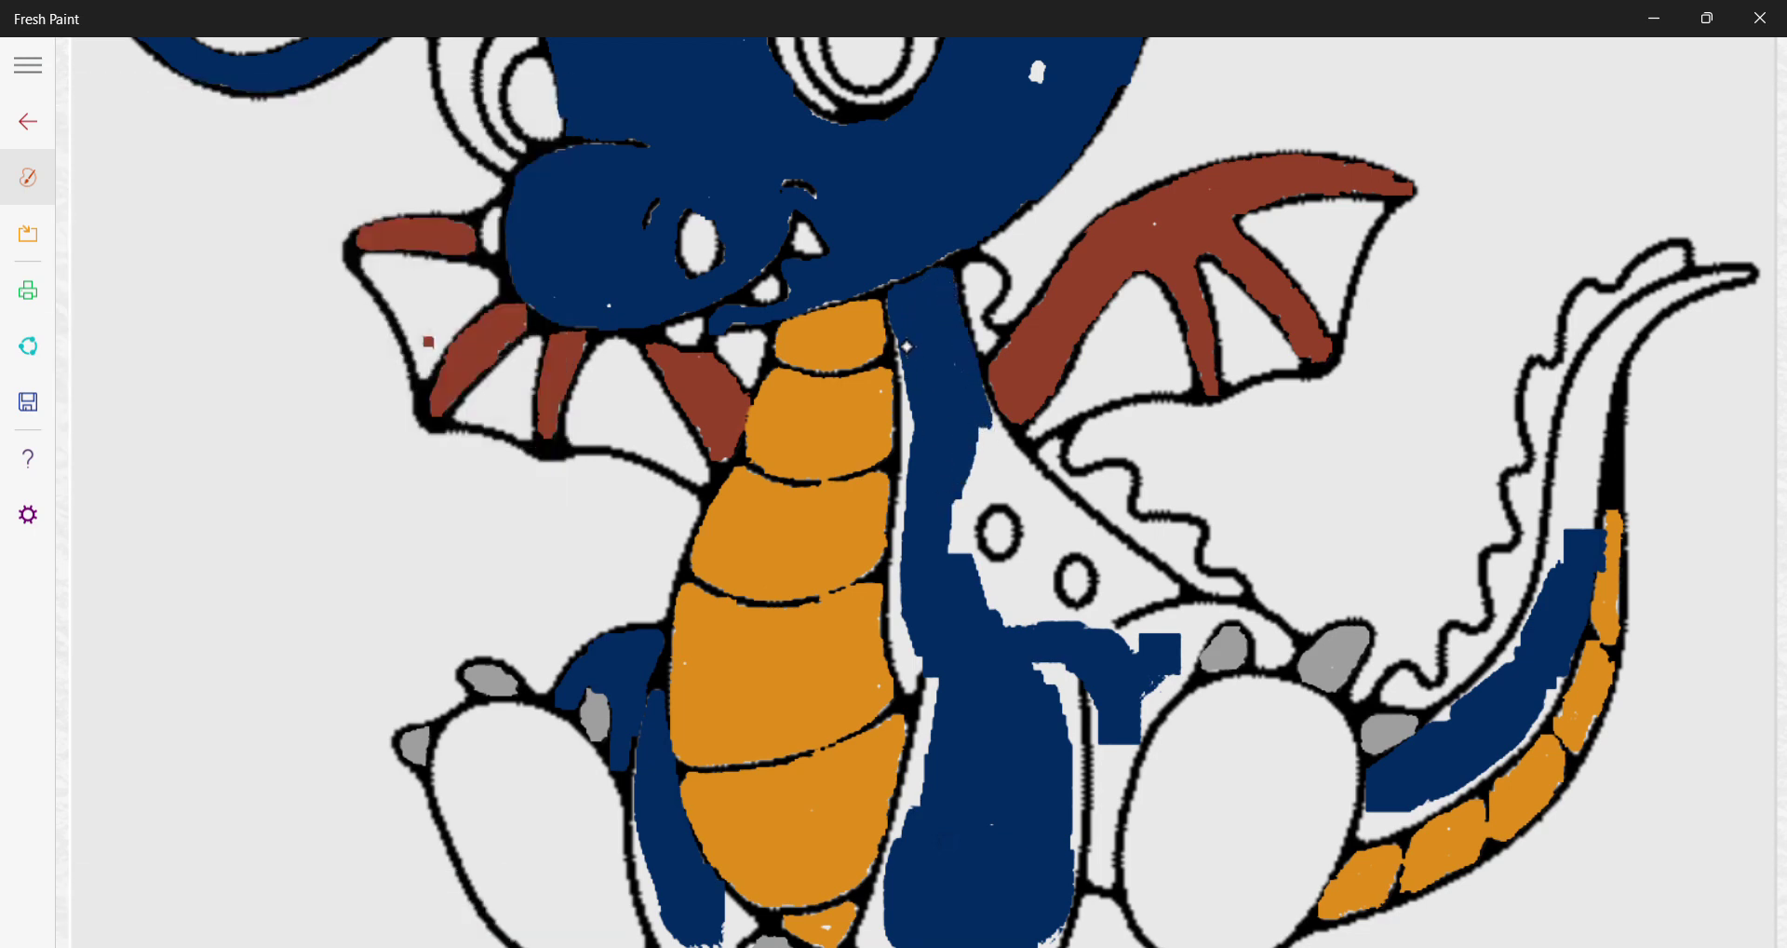
mouse_move(920, 407)
left_mouse_down()
mouse_move(905, 481)
mouse_move(912, 452)
mouse_move(932, 475)
mouse_move(940, 426)
mouse_move(888, 526)
mouse_move(909, 438)
mouse_move(908, 685)
mouse_move(942, 679)
mouse_move(911, 738)
mouse_move(922, 719)
mouse_move(893, 851)
left_mouse_up()
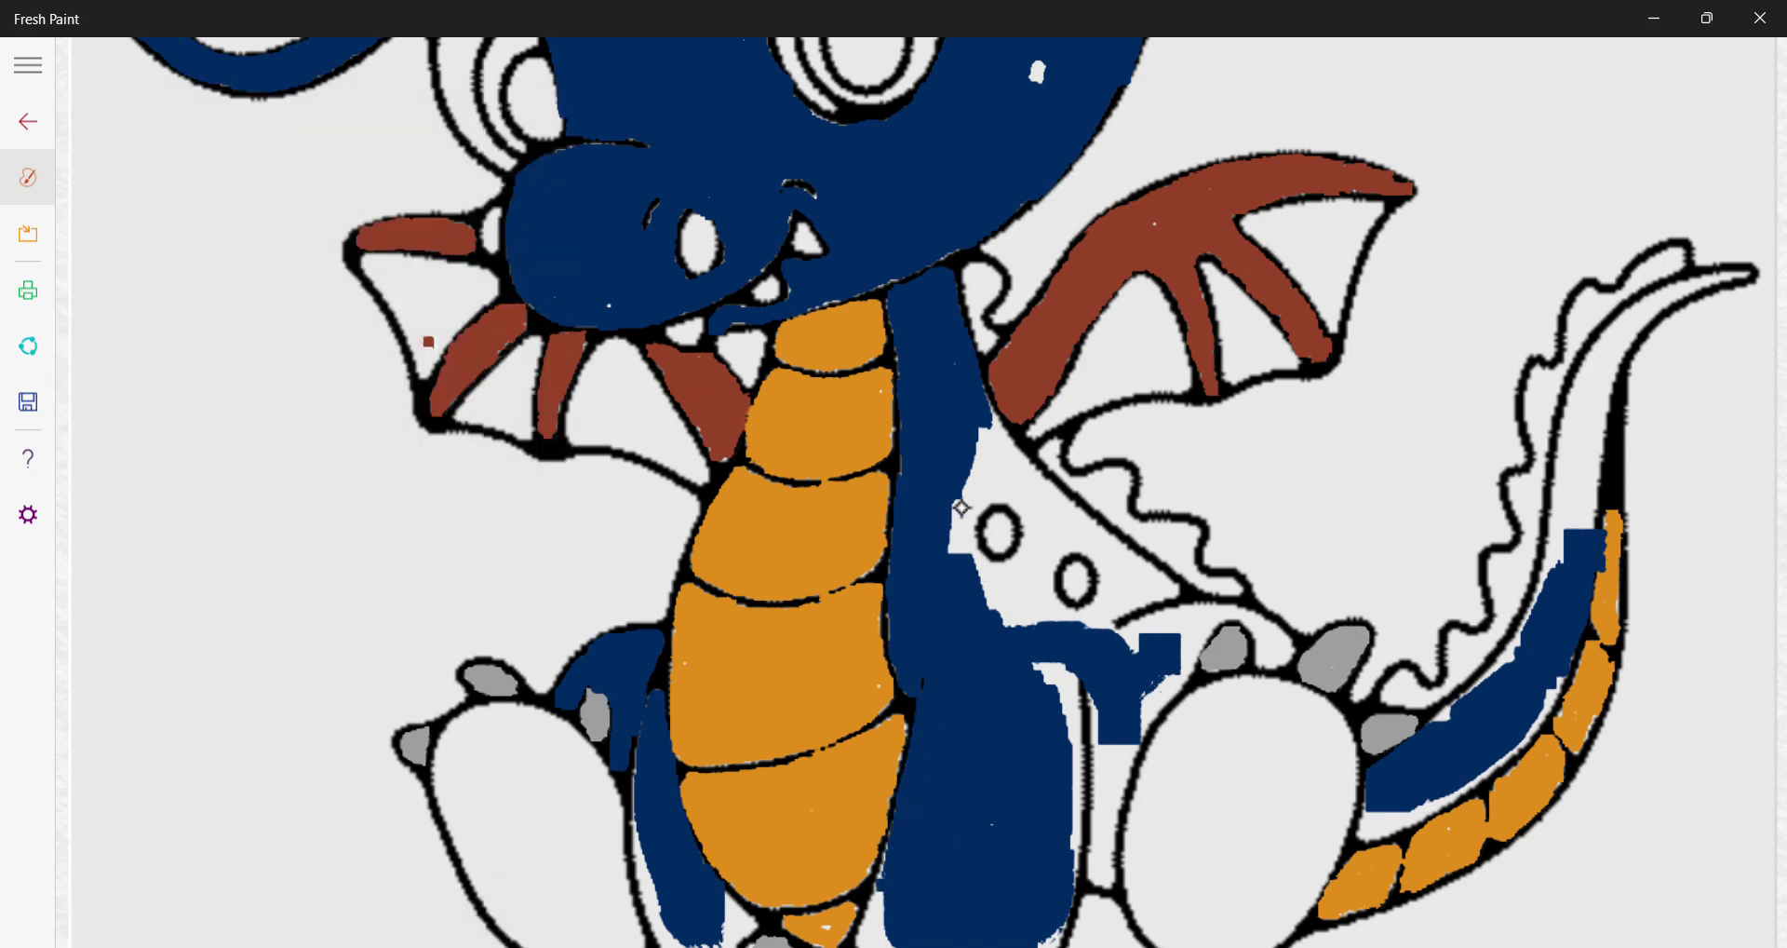
mouse_move(982, 403)
left_mouse_down()
mouse_move(1178, 586)
mouse_move(1100, 629)
mouse_move(1033, 632)
mouse_move(1059, 552)
mouse_move(1096, 557)
mouse_move(1105, 587)
mouse_move(1070, 610)
mouse_move(1048, 580)
mouse_move(1065, 522)
mouse_move(1015, 531)
mouse_move(1013, 568)
mouse_move(973, 522)
mouse_move(1005, 496)
mouse_move(999, 569)
left_mouse_up()
mouse_move(979, 437)
left_mouse_down()
mouse_move(962, 521)
mouse_move(984, 442)
mouse_move(976, 492)
mouse_move(1009, 484)
mouse_move(1040, 558)
mouse_move(1015, 612)
mouse_move(982, 582)
mouse_move(1043, 611)
left_mouse_up()
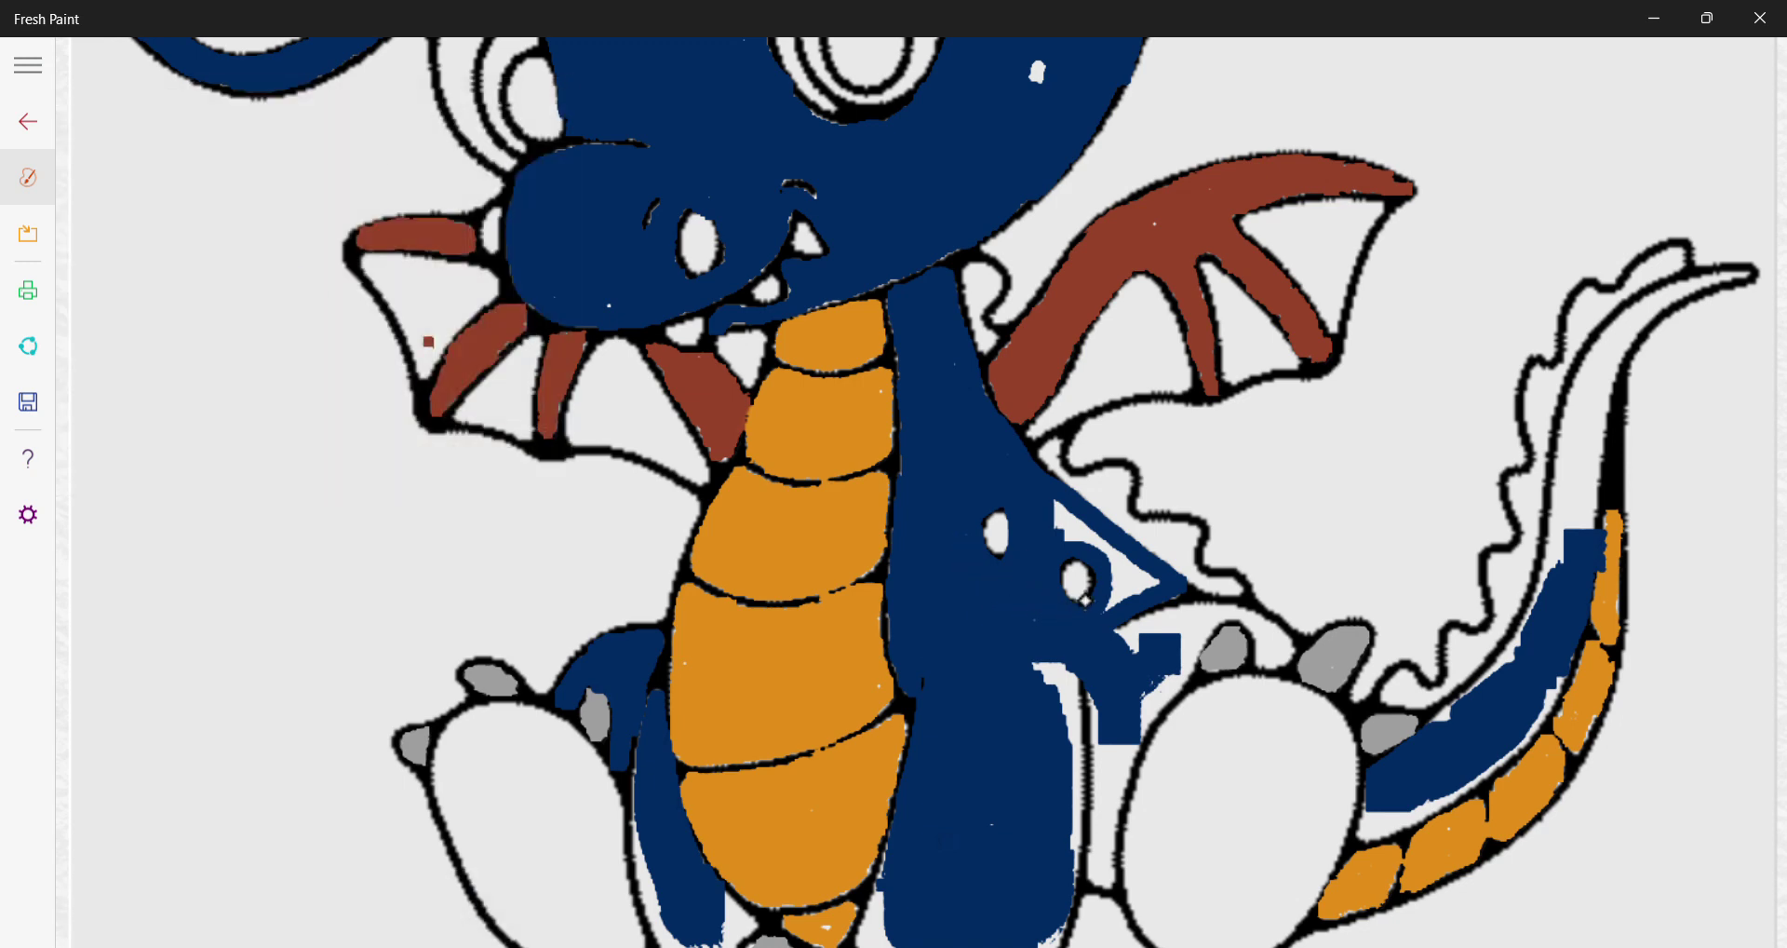
mouse_move(1078, 525)
left_mouse_down()
mouse_move(1122, 559)
mouse_move(1116, 594)
mouse_move(1157, 586)
left_mouse_up()
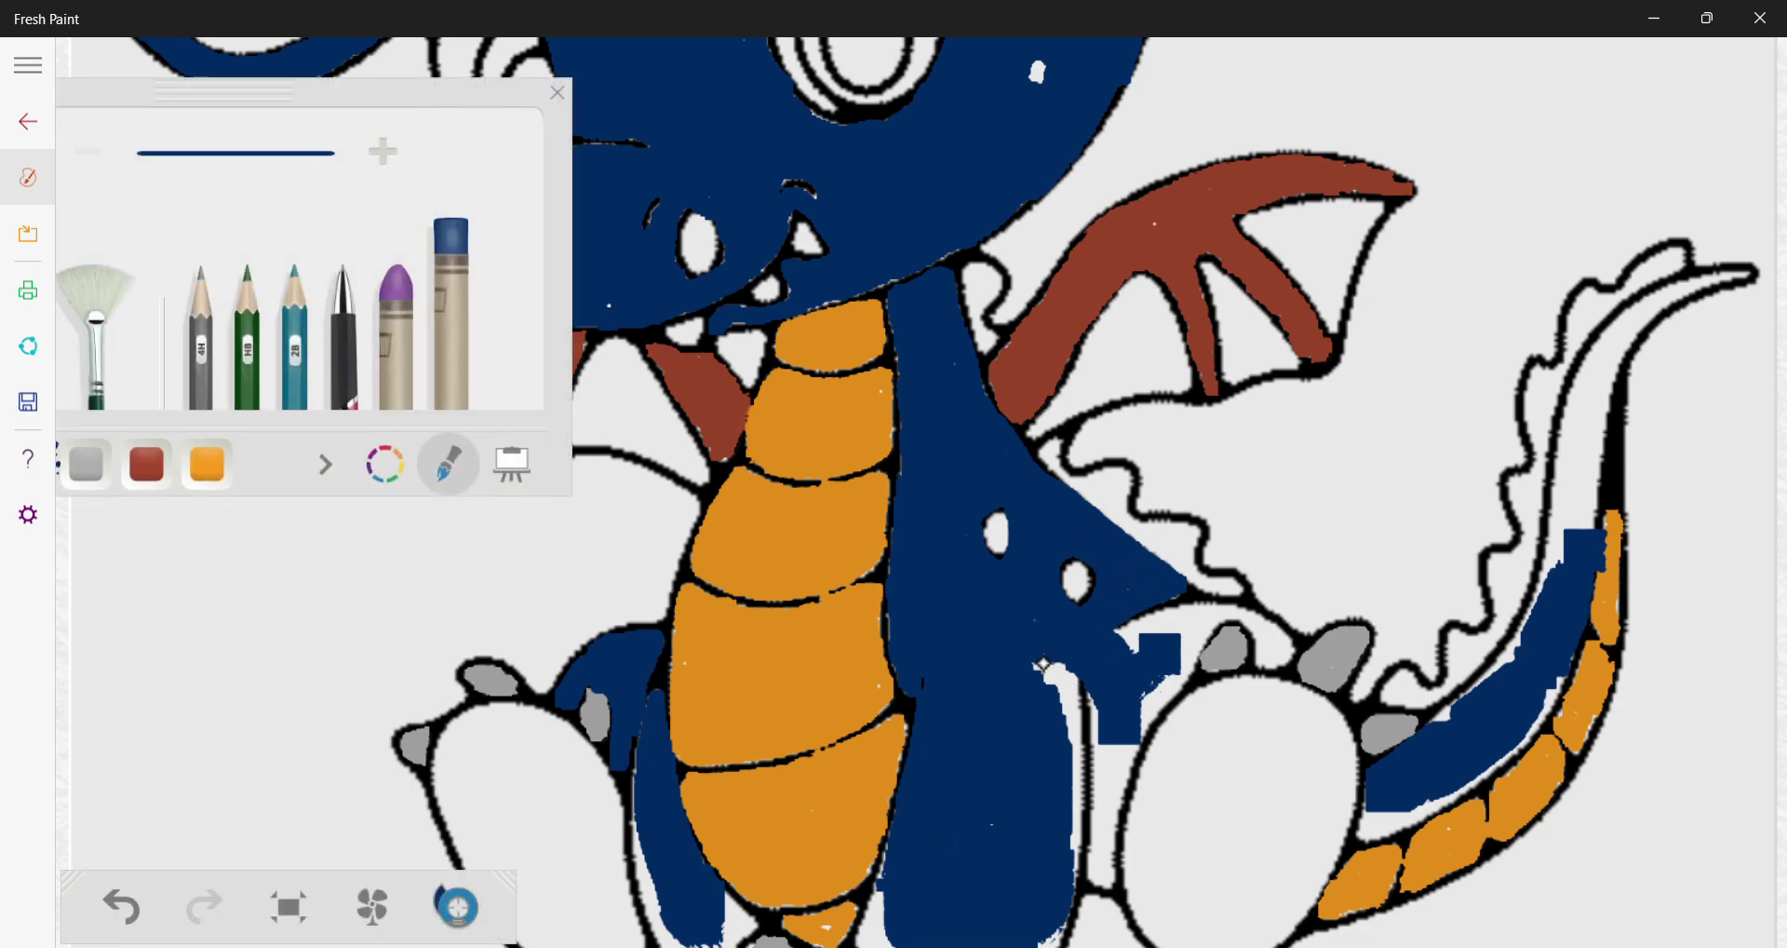
Fill the remaining white gaps along the outer edge and base of the near front leg with dark blue
mouse_move(1041, 663)
left_mouse_down()
mouse_move(1070, 694)
mouse_move(1070, 744)
left_mouse_up()
scroll(1004, 884, "down", 5)
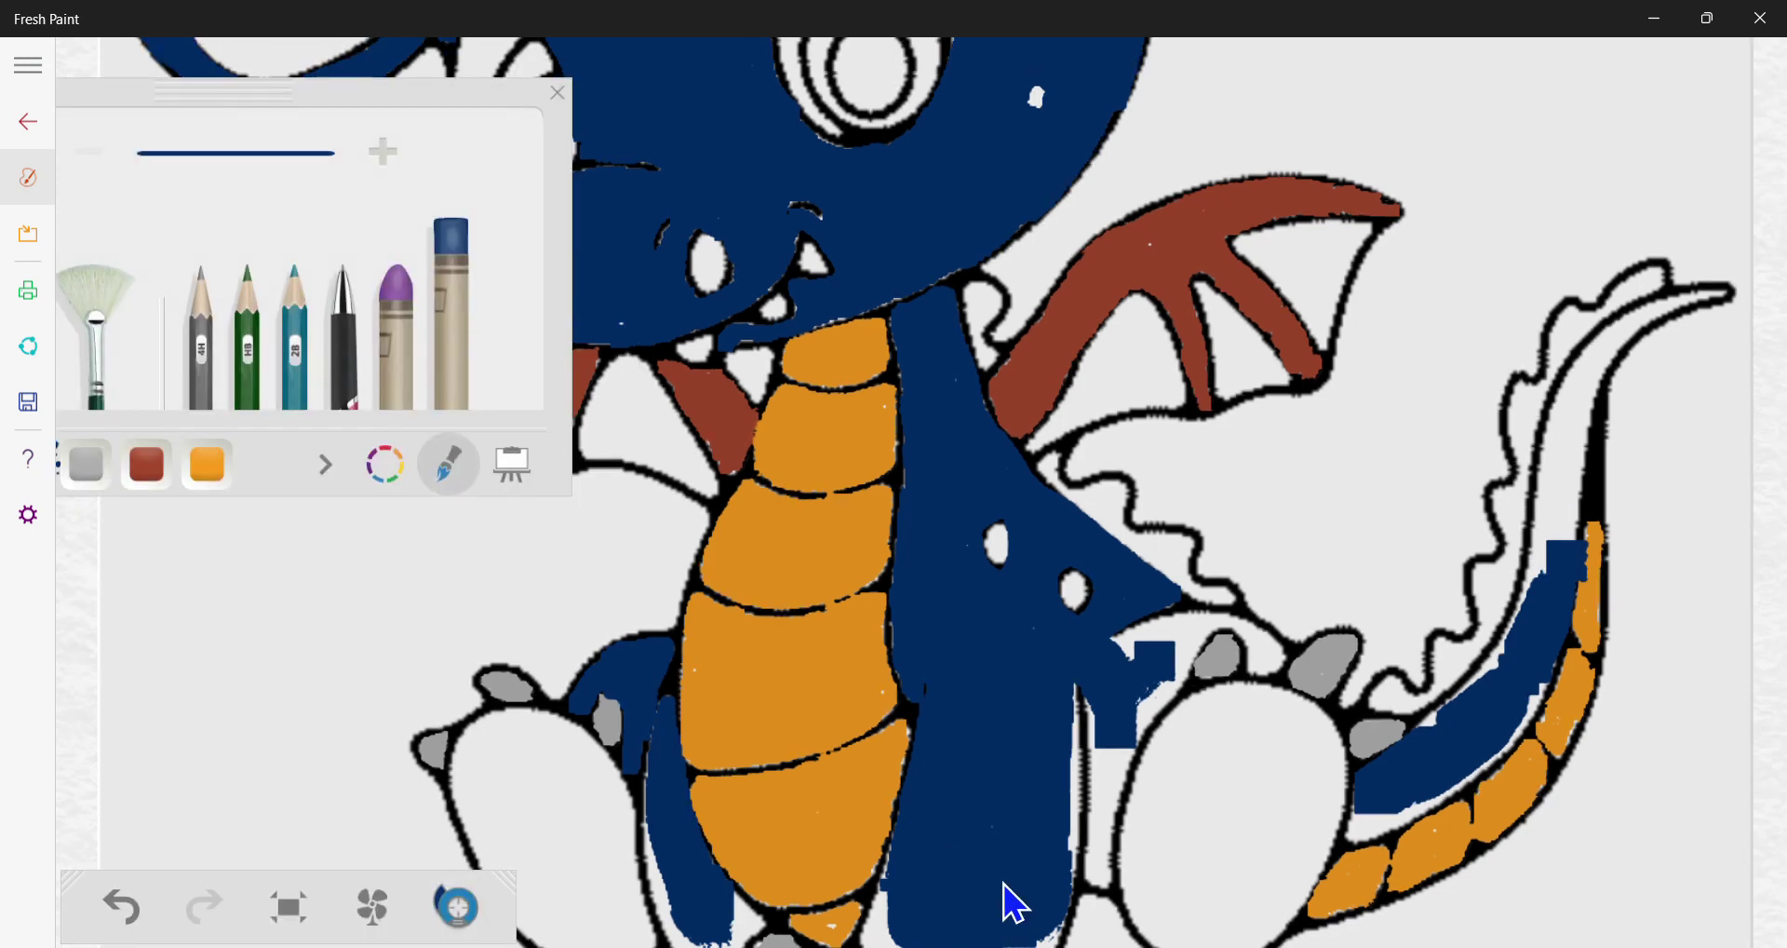
scroll(1004, 884, "down", 1)
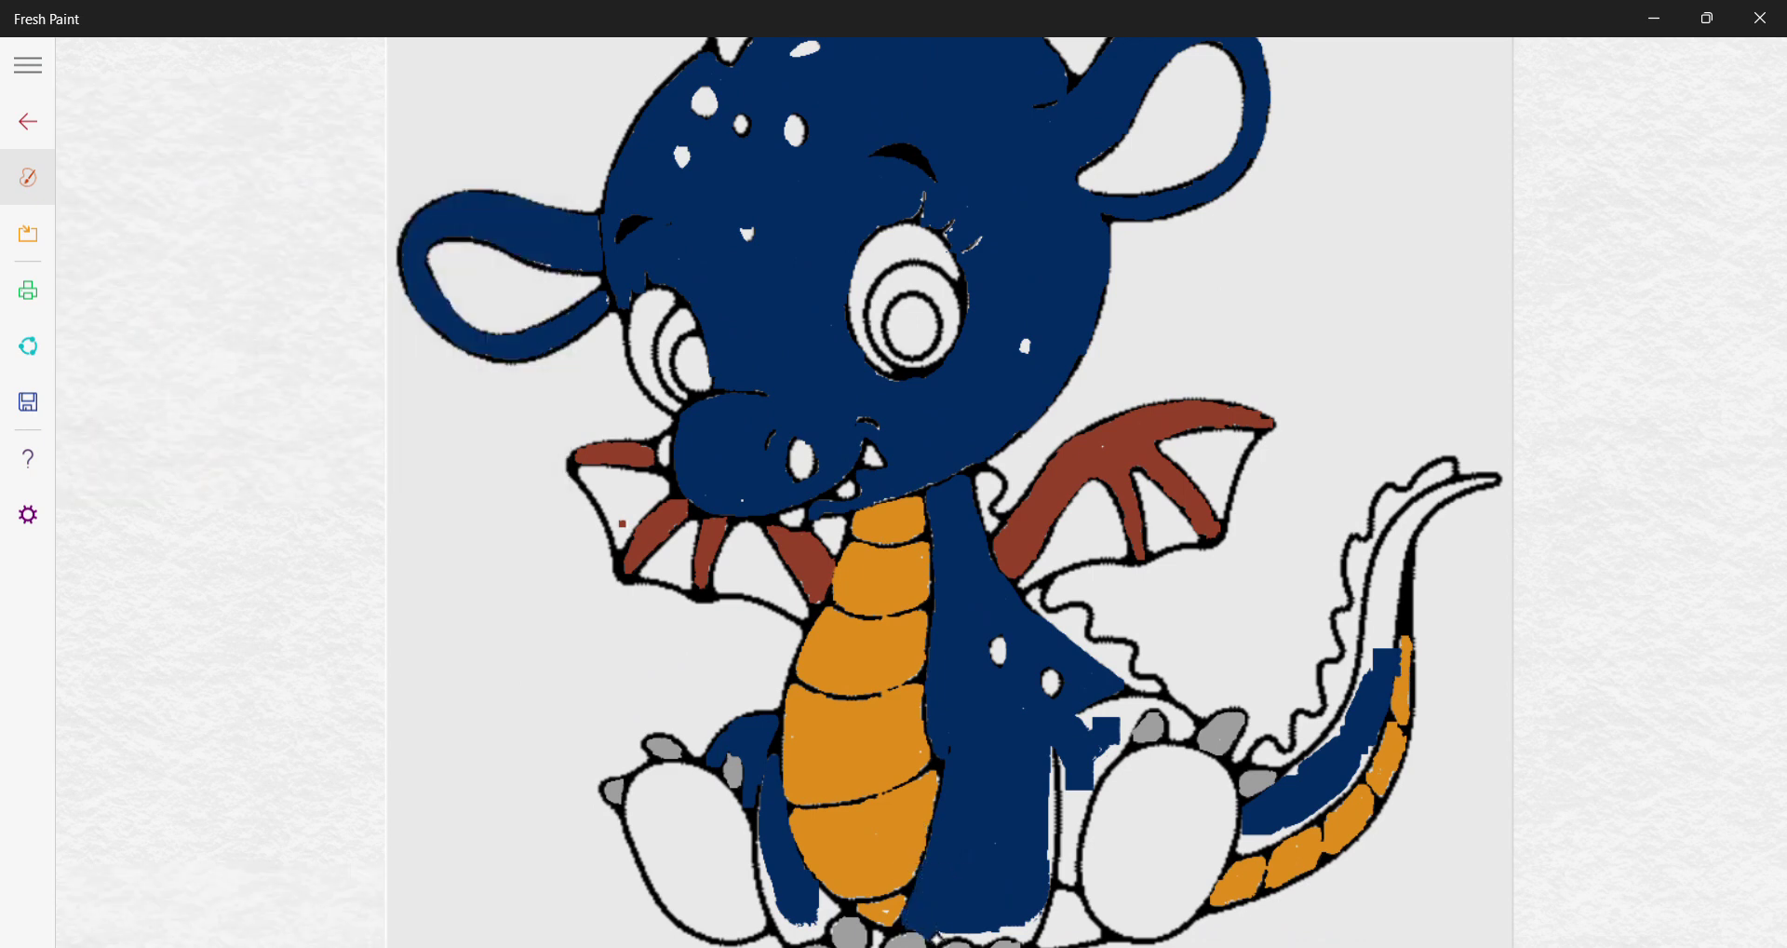
left_click_drag(937, 939, 969, 933)
left_click(1033, 912)
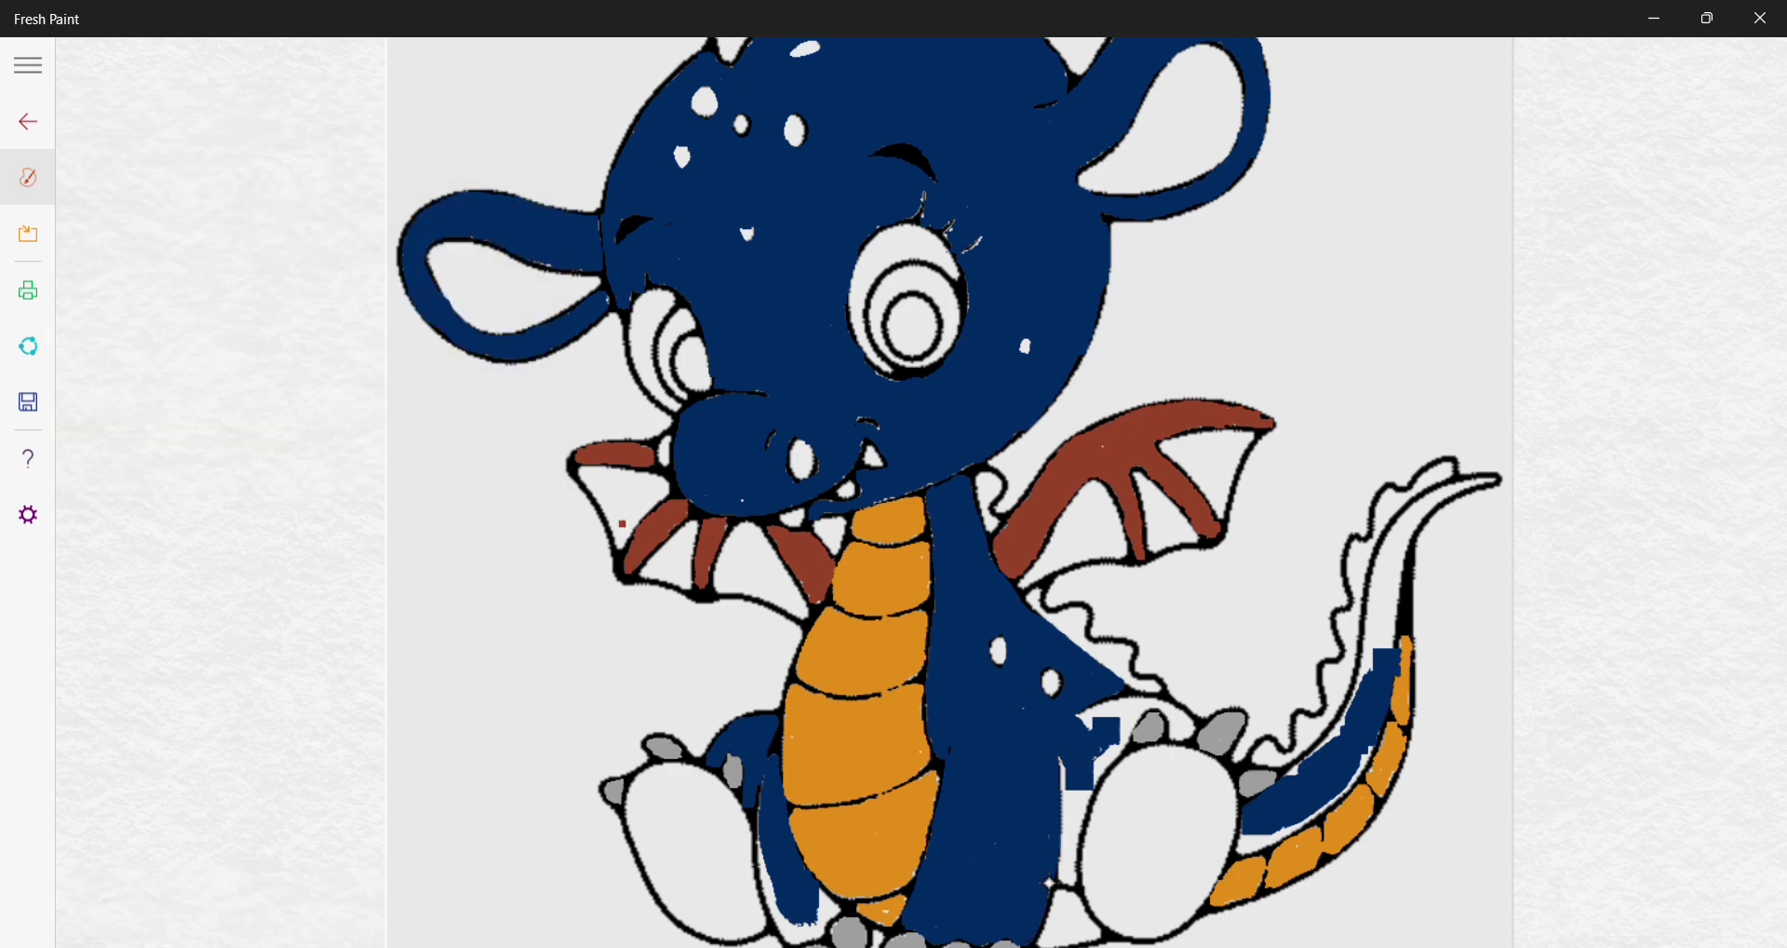
Fill the near hind leg between the front leg and the foot sole, up around the grey claws, with dark blue
left_click(1068, 819)
left_click(1077, 823)
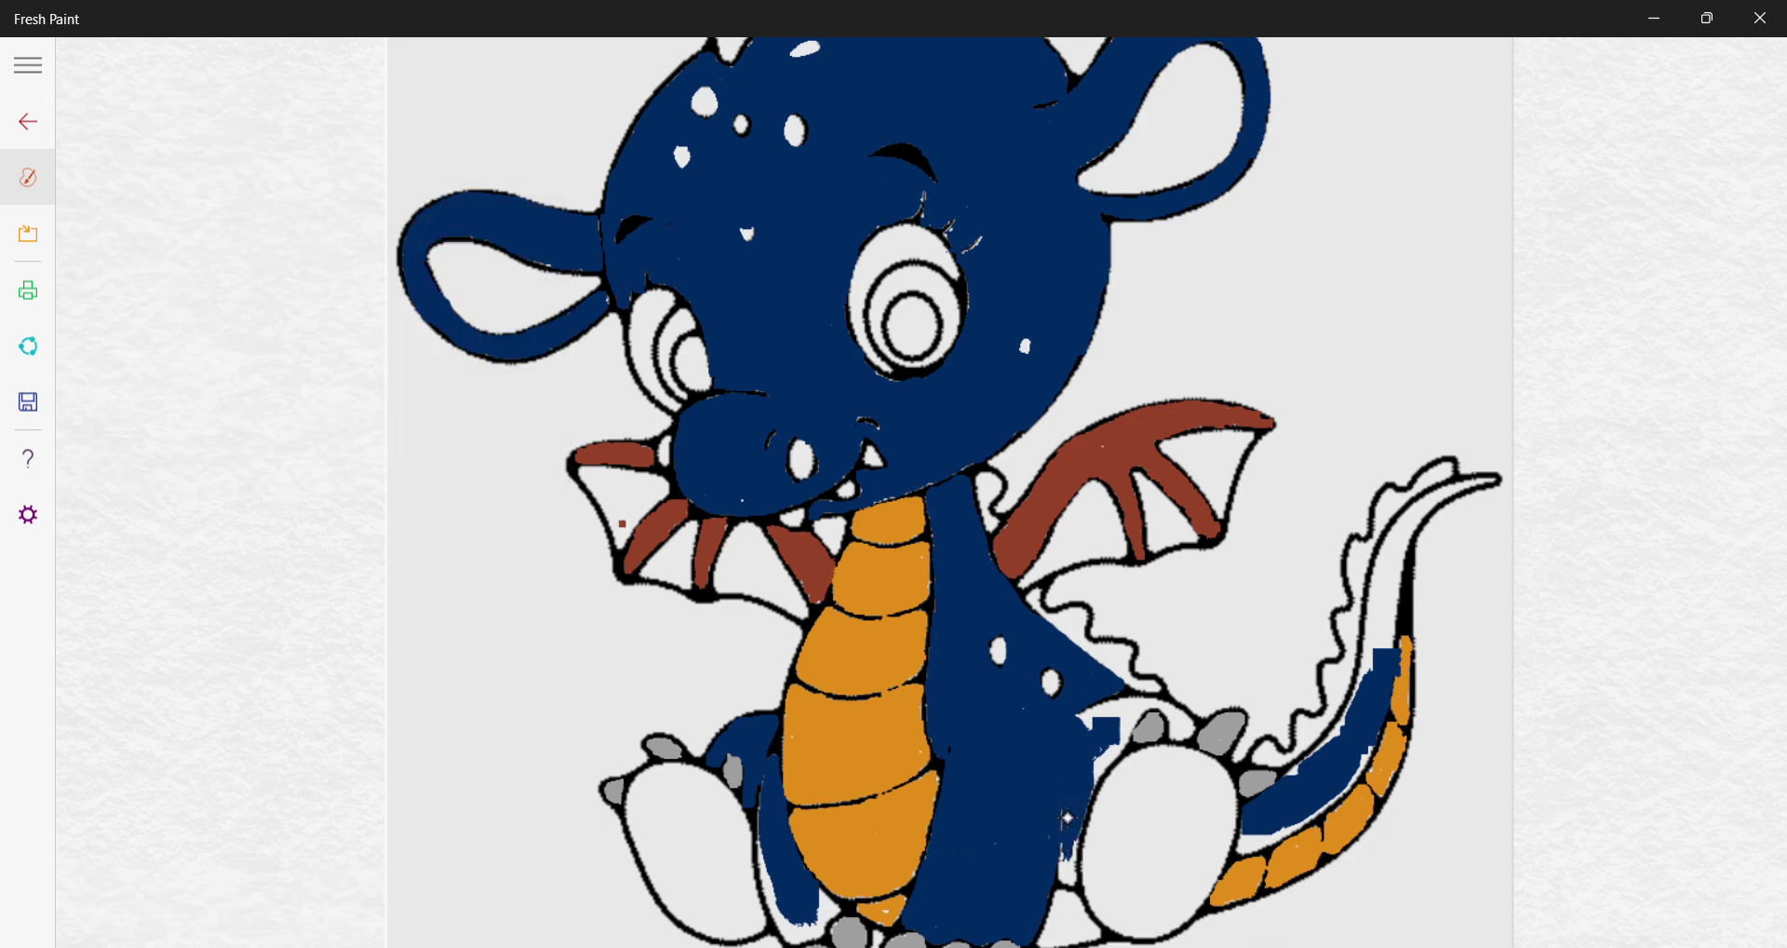
left_click(1065, 849)
left_click(1075, 838)
left_click_drag(1090, 802, 1118, 753)
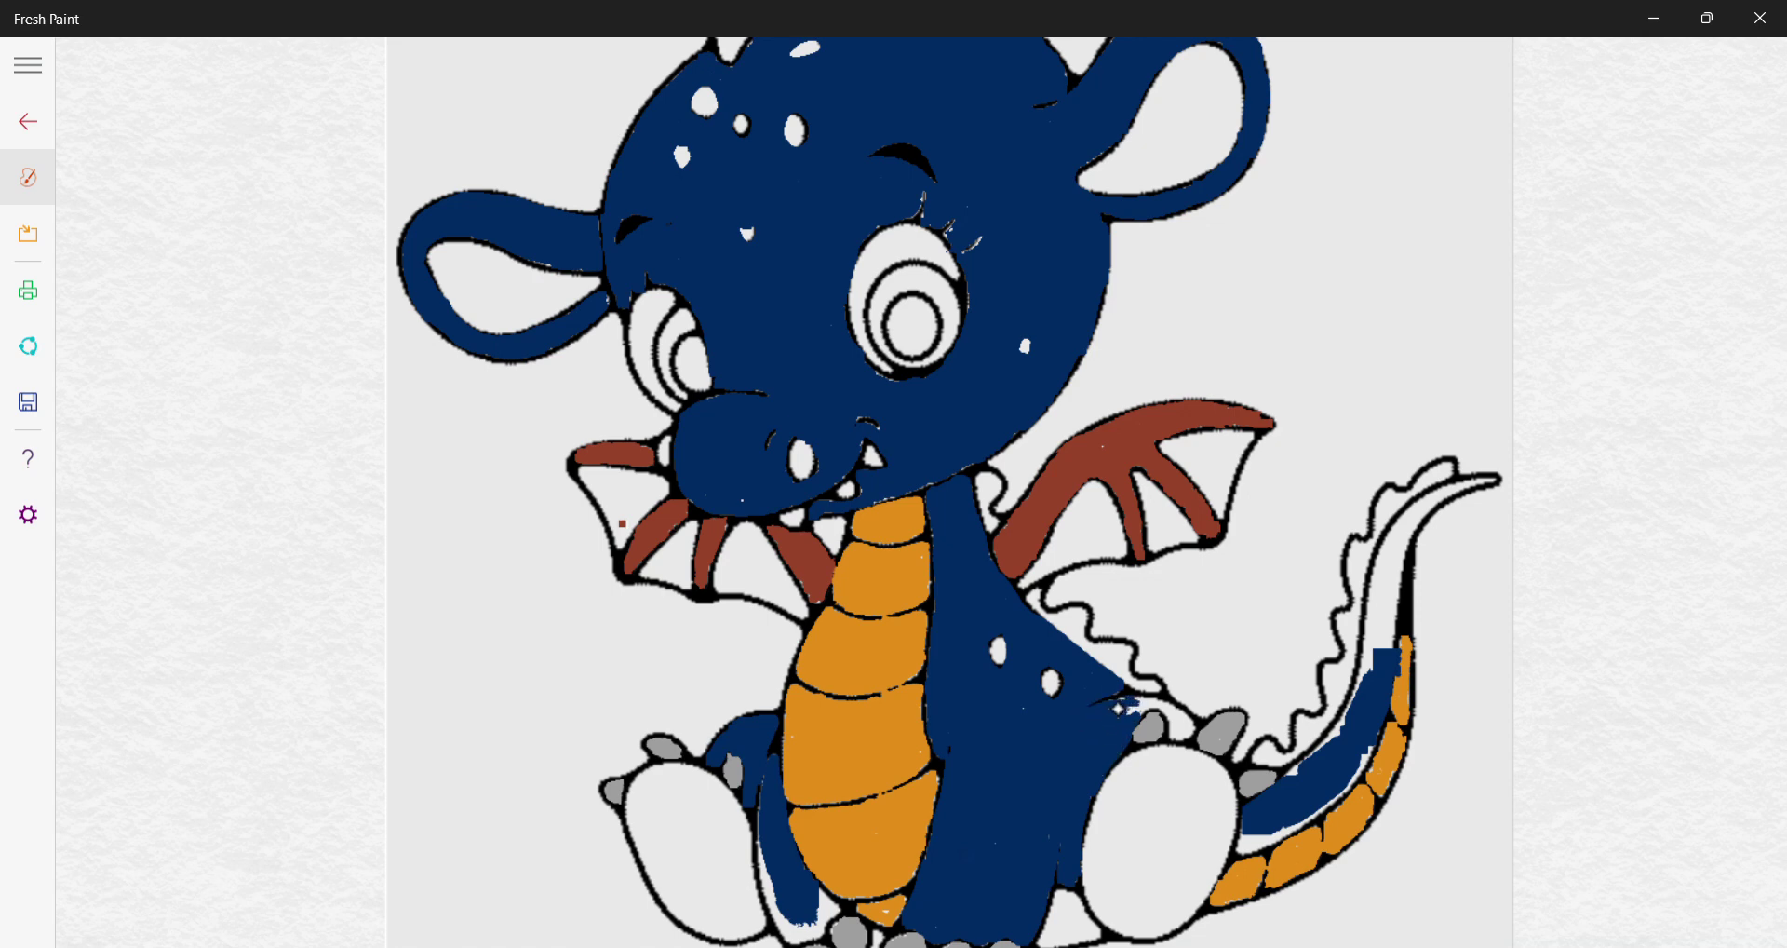
left_click(1115, 705)
left_click(1167, 713)
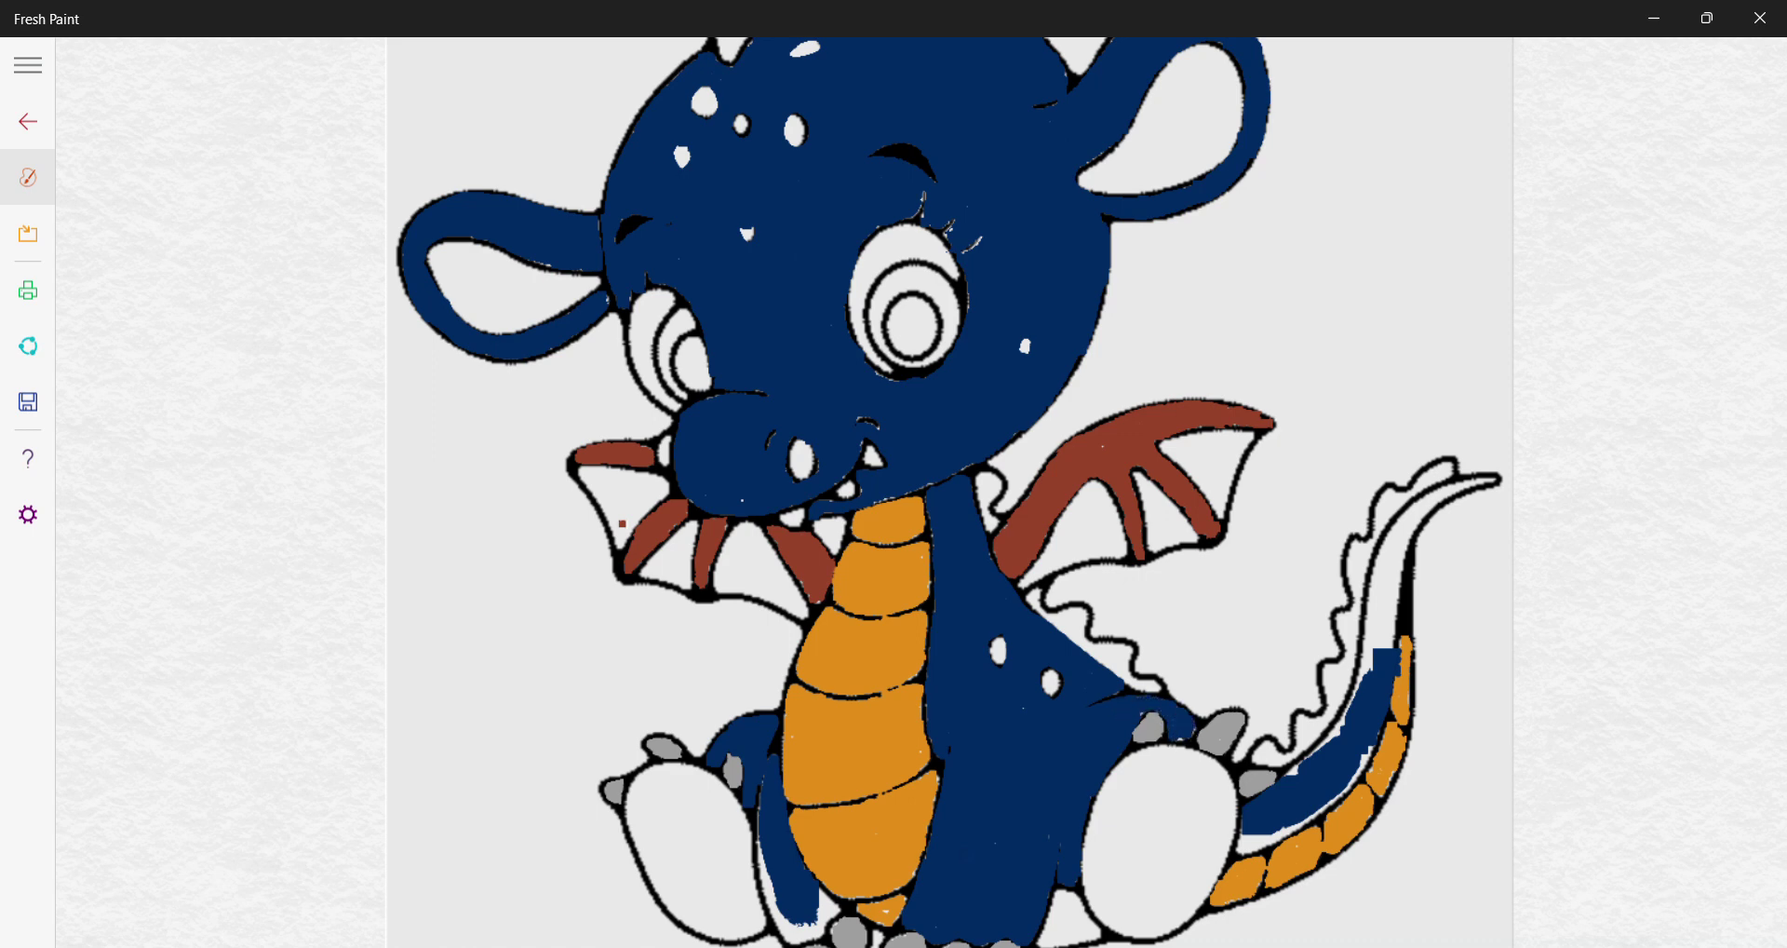
left_click(1160, 691)
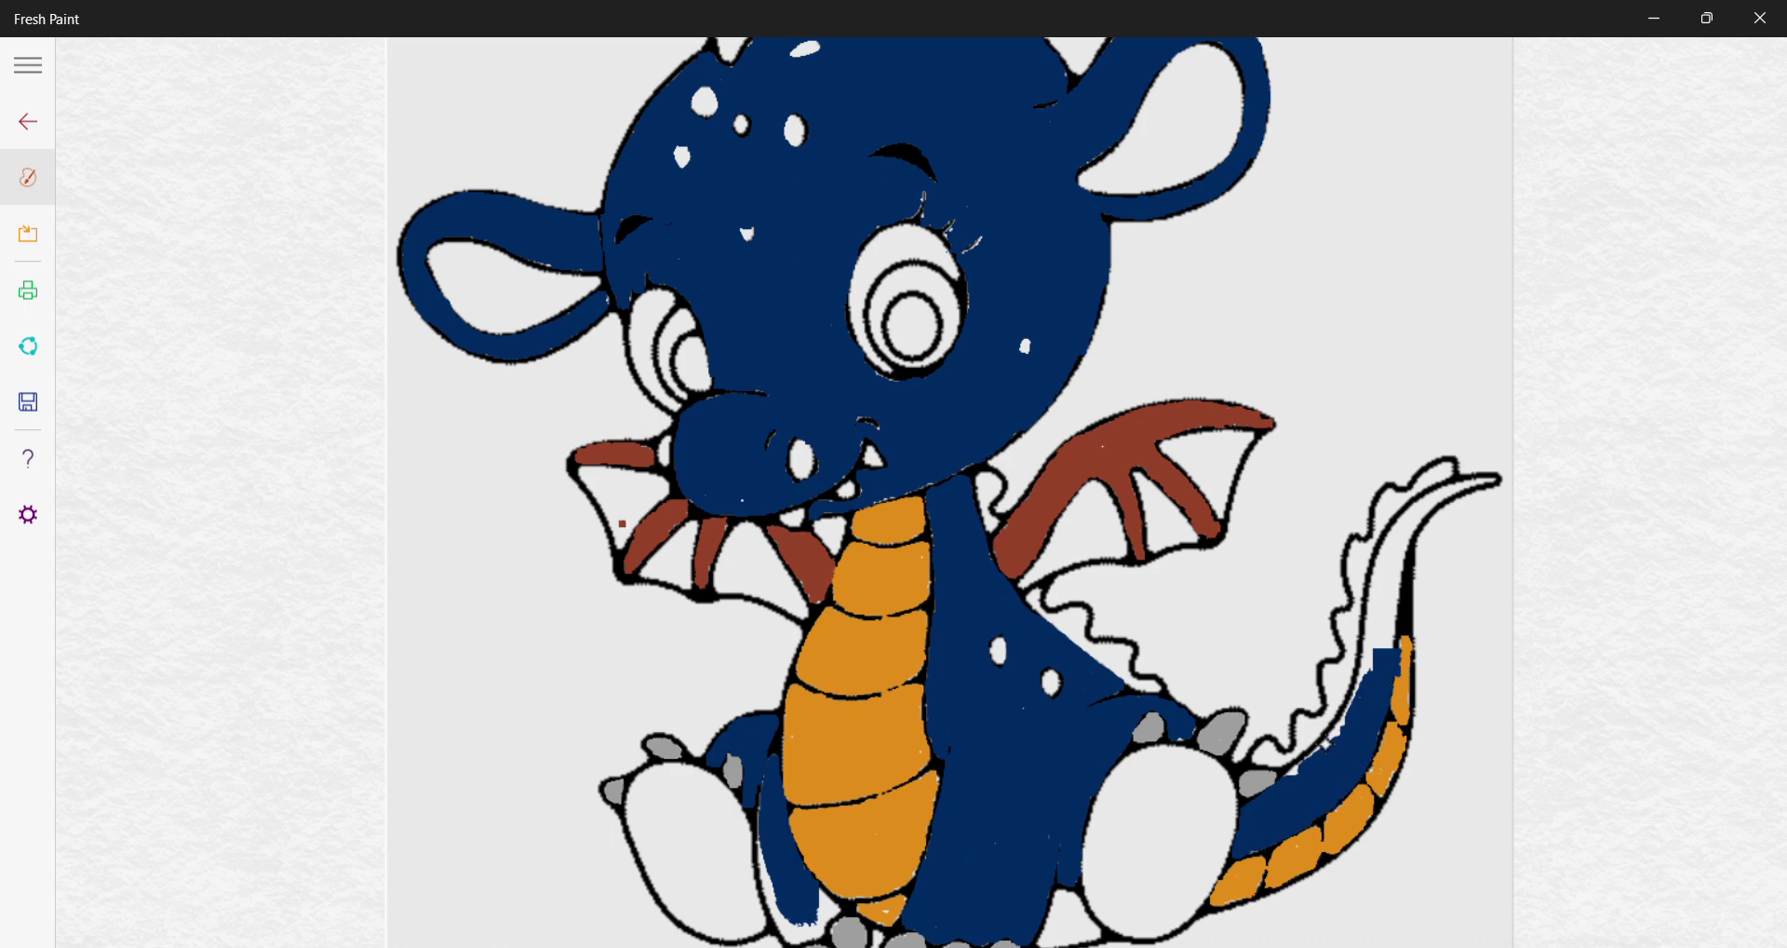
Extend the dark blue along the tail to its tip and fill the white gaps on the far front leg
mouse_move(1346, 717)
left_mouse_down()
mouse_move(1370, 655)
mouse_move(1420, 607)
mouse_move(1415, 639)
mouse_move(1372, 669)
mouse_move(1381, 614)
mouse_move(1367, 674)
mouse_move(1374, 594)
mouse_move(1361, 674)
mouse_move(1399, 531)
left_mouse_up()
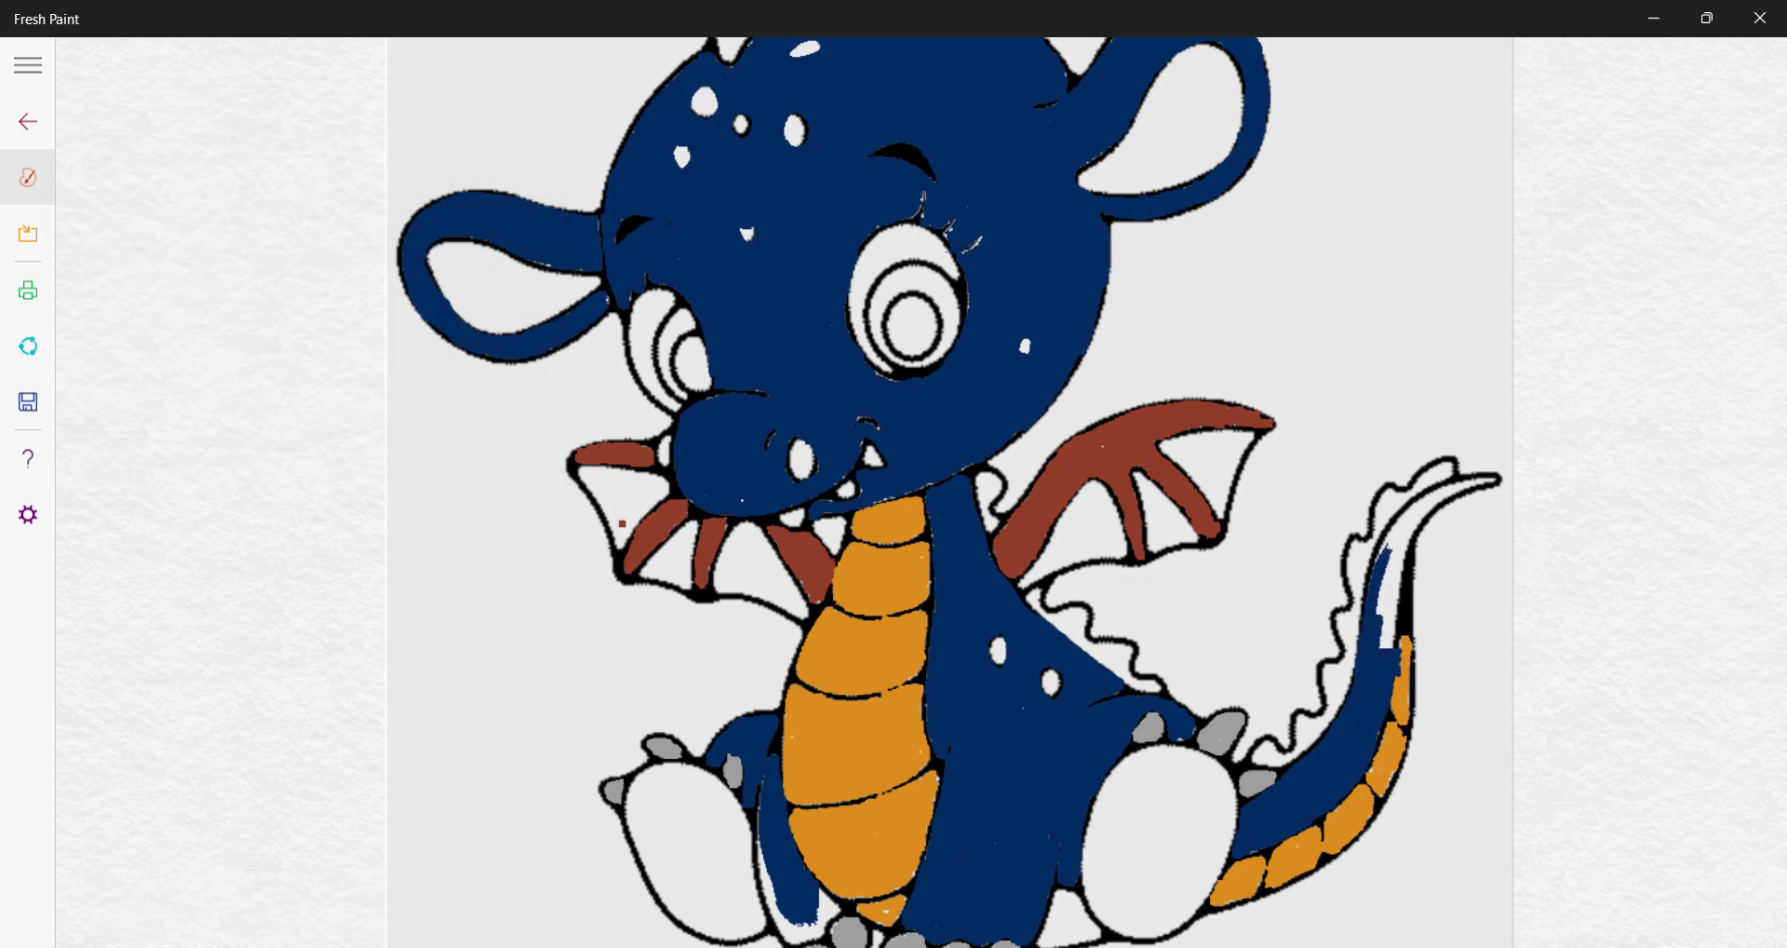
mouse_move(1385, 642)
left_mouse_down()
mouse_move(1395, 546)
mouse_move(1387, 618)
mouse_move(1383, 602)
mouse_move(1399, 585)
mouse_move(1401, 626)
left_mouse_up()
mouse_move(1401, 536)
left_mouse_down()
mouse_move(1402, 588)
mouse_move(1417, 513)
mouse_move(1380, 586)
mouse_move(1430, 501)
left_mouse_up()
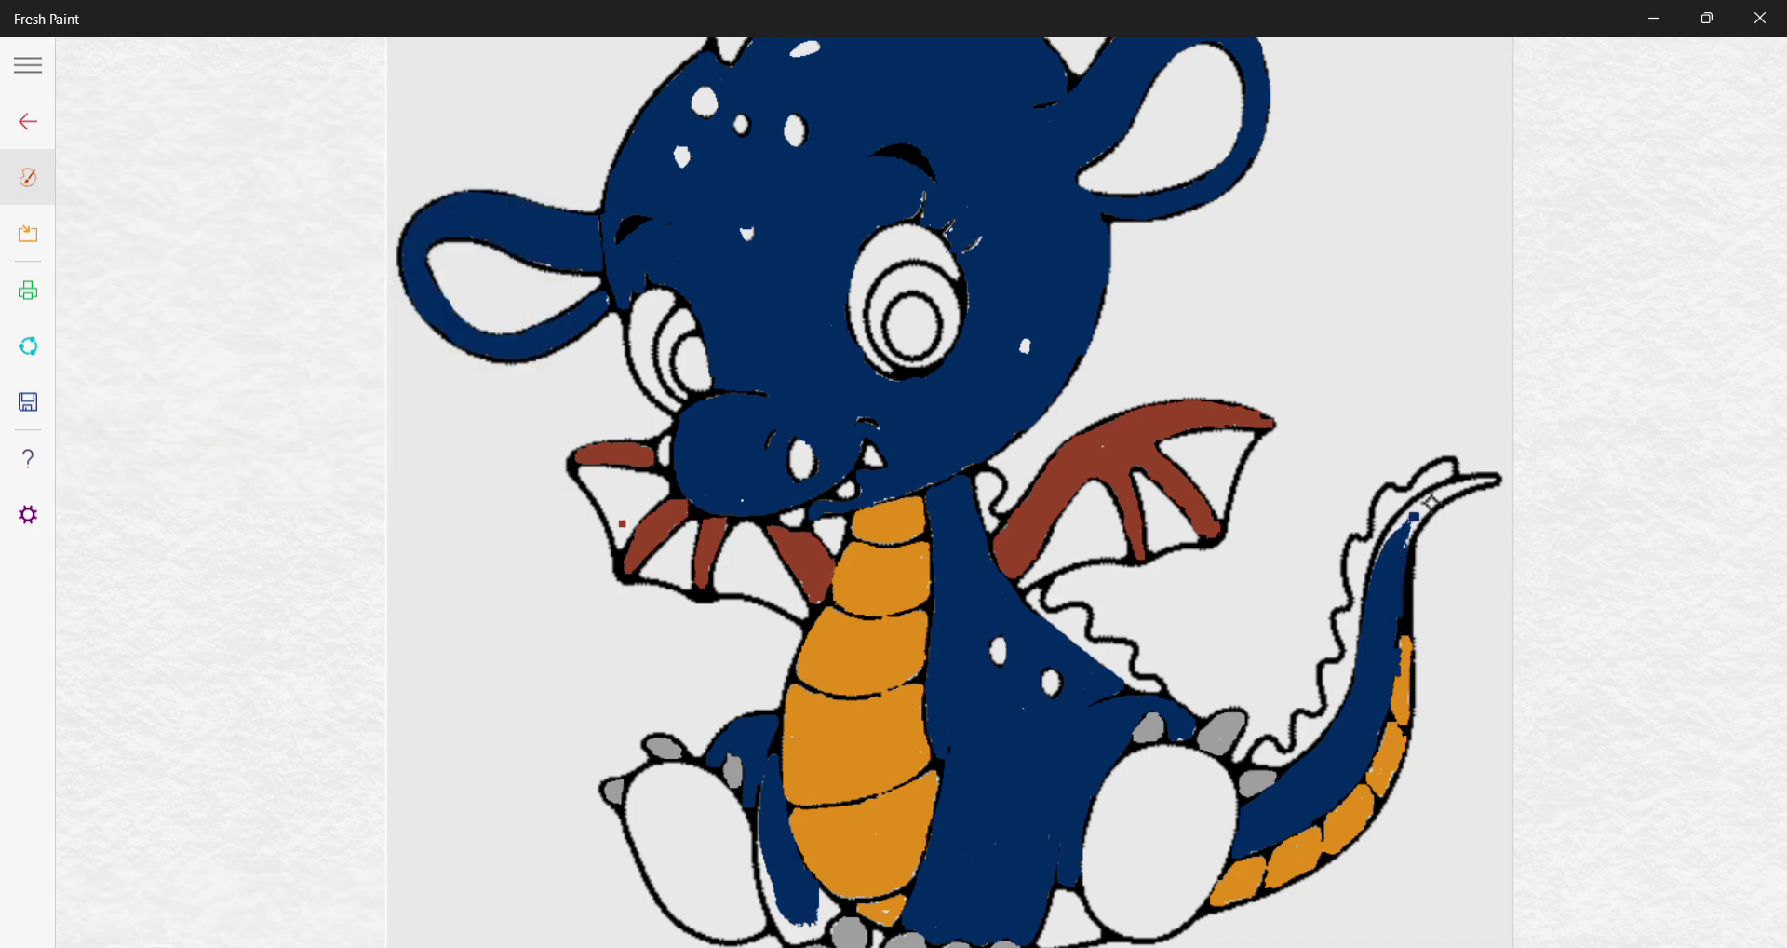
mouse_move(1380, 576)
left_mouse_down()
mouse_move(1434, 485)
mouse_move(1405, 549)
mouse_move(1450, 496)
mouse_move(1425, 503)
mouse_move(1497, 478)
left_mouse_up()
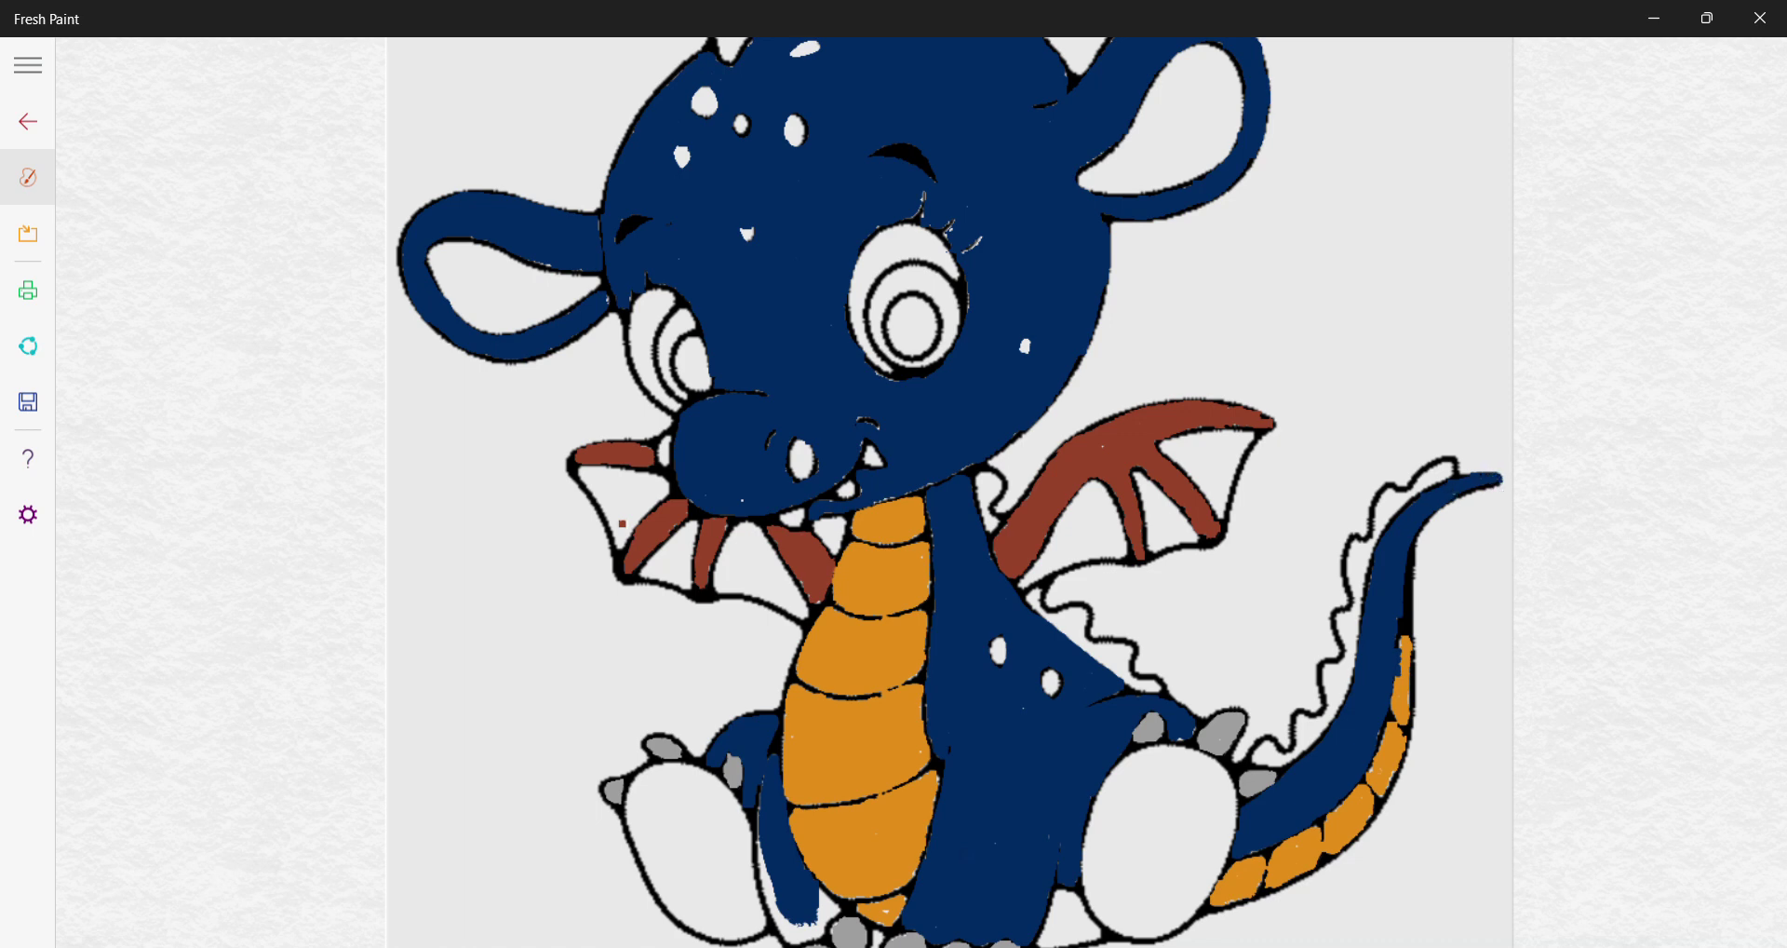
right_click(1304, 742)
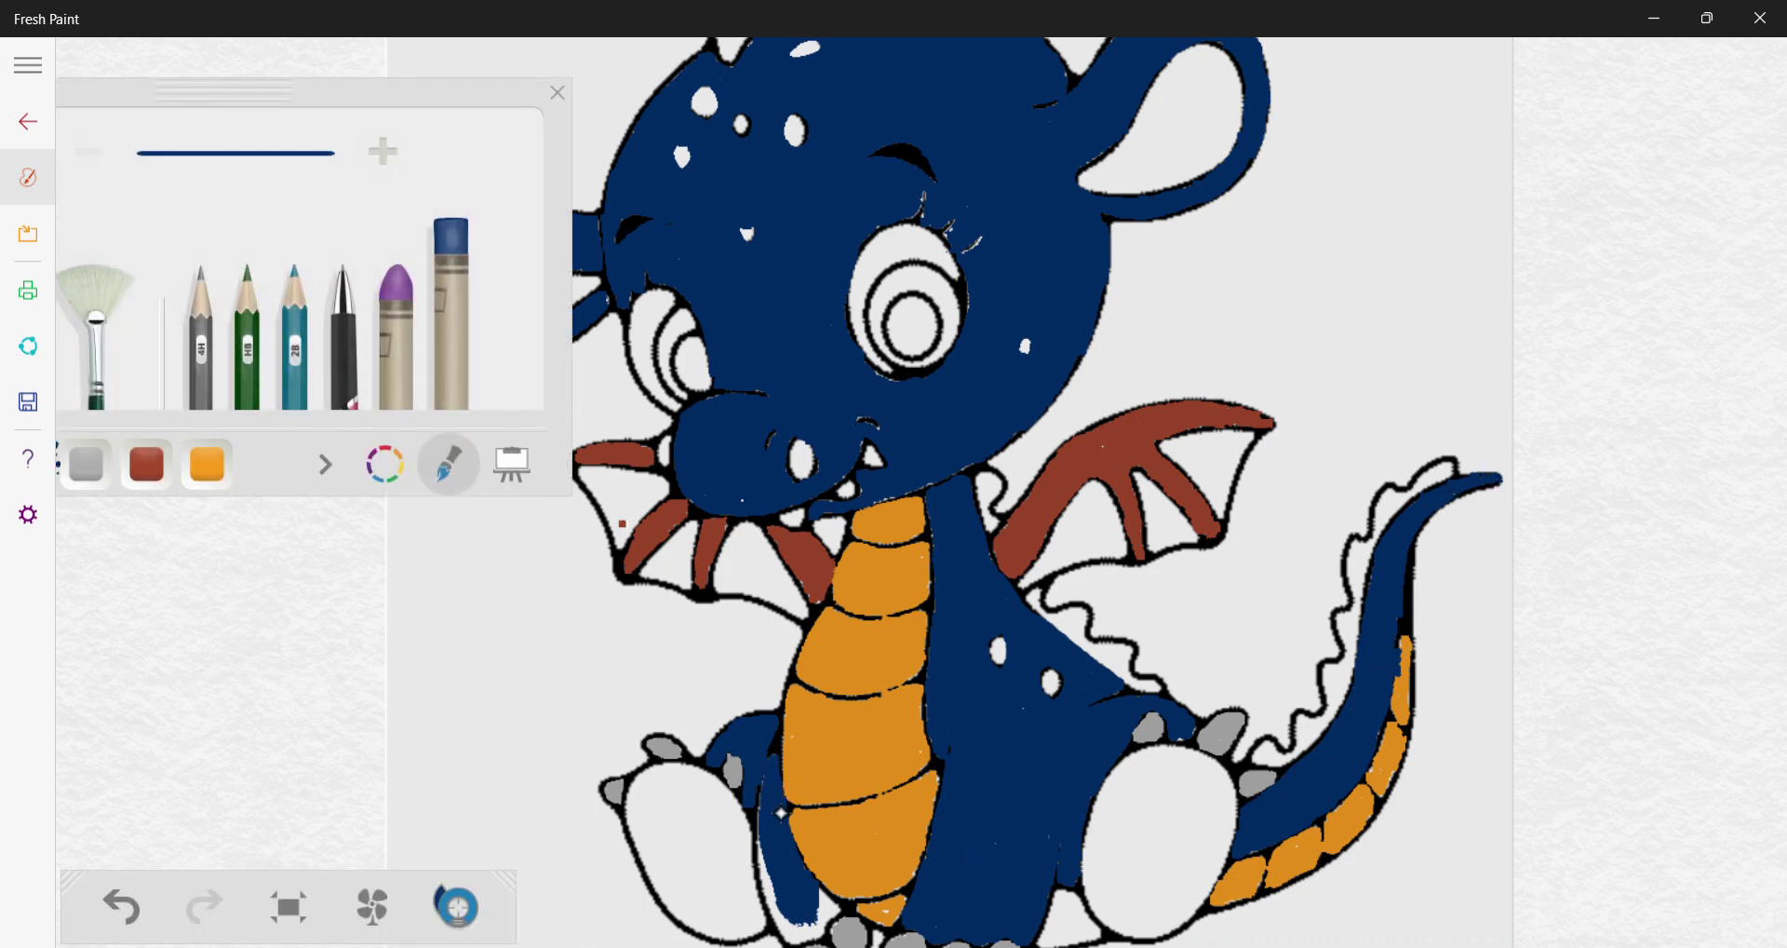
mouse_move(766, 802)
left_mouse_down()
mouse_move(787, 927)
mouse_move(821, 929)
mouse_move(811, 890)
left_mouse_up()
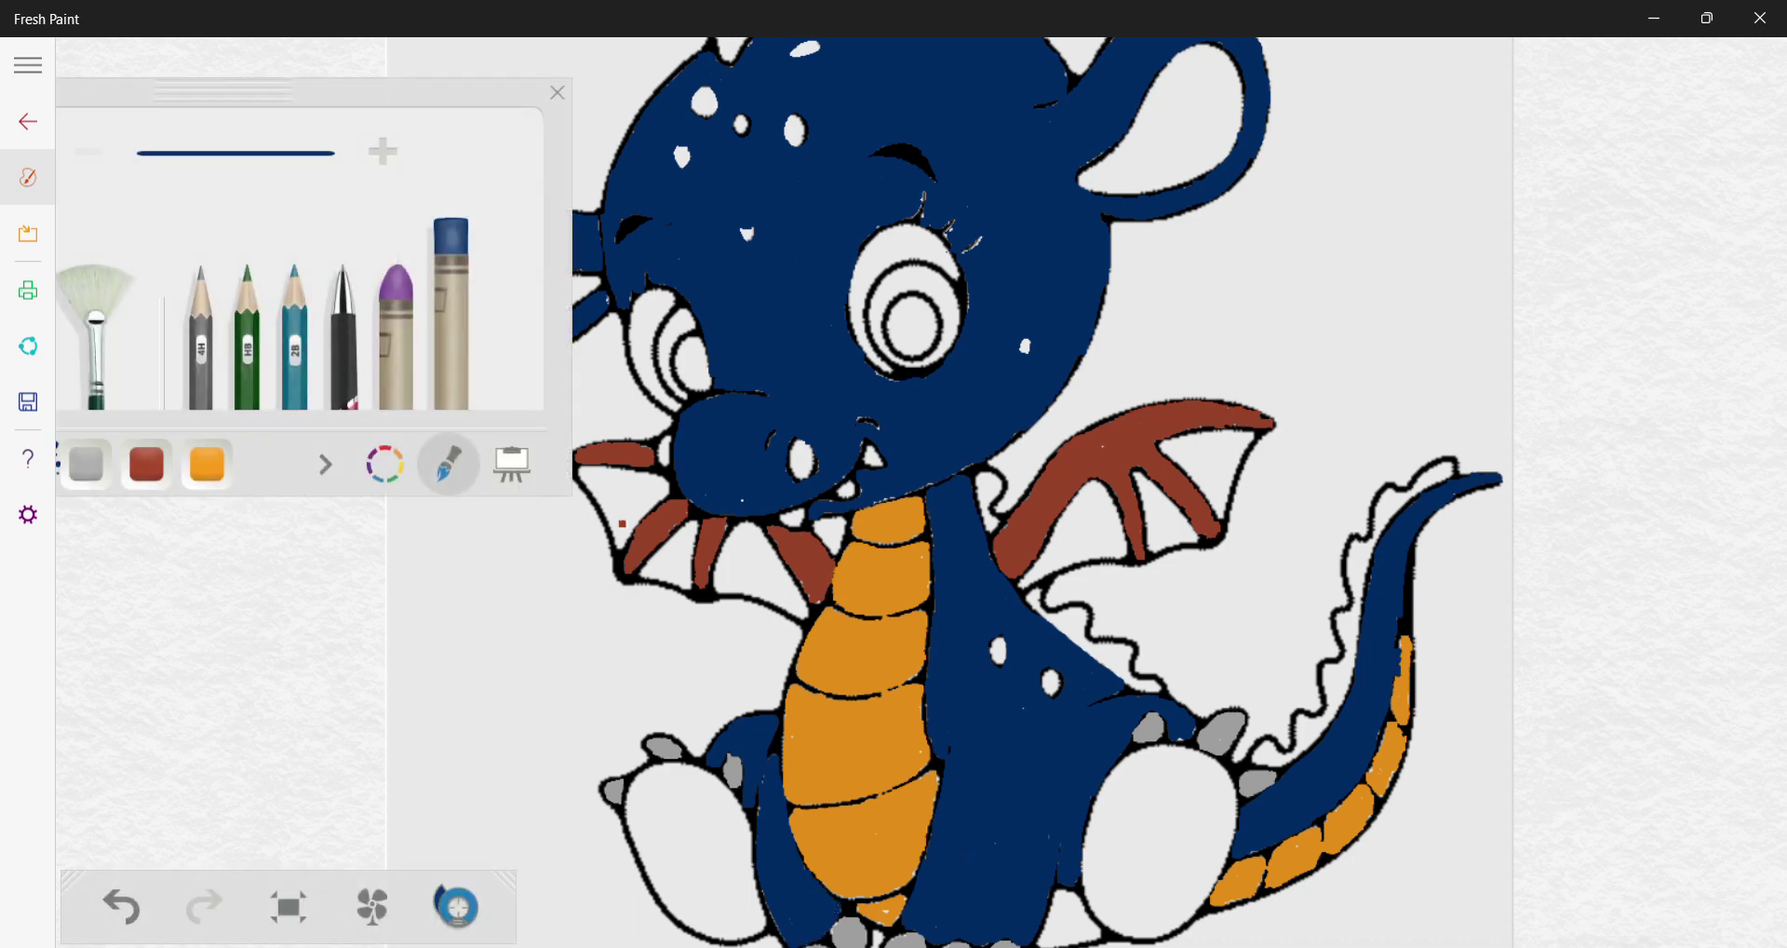
Fill the tail's base segment beside the near foot with orange and touch up the lowest belly segment
scroll(996, 745, "down", 2)
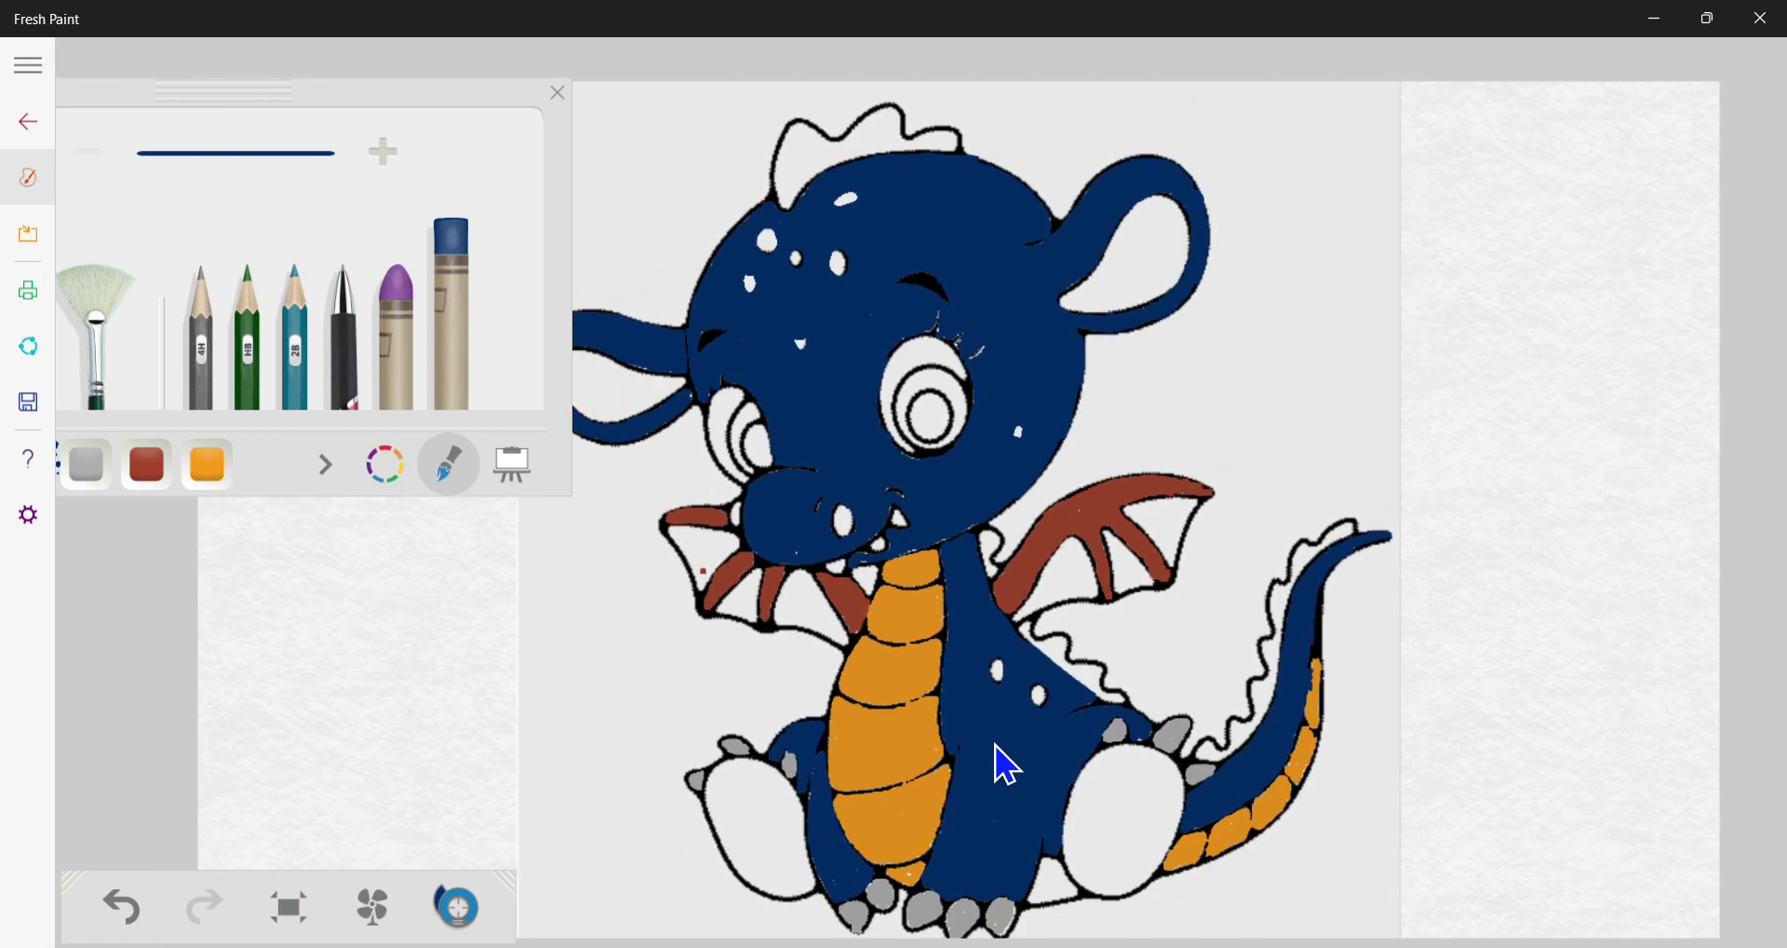
scroll(996, 745, "down", 1)
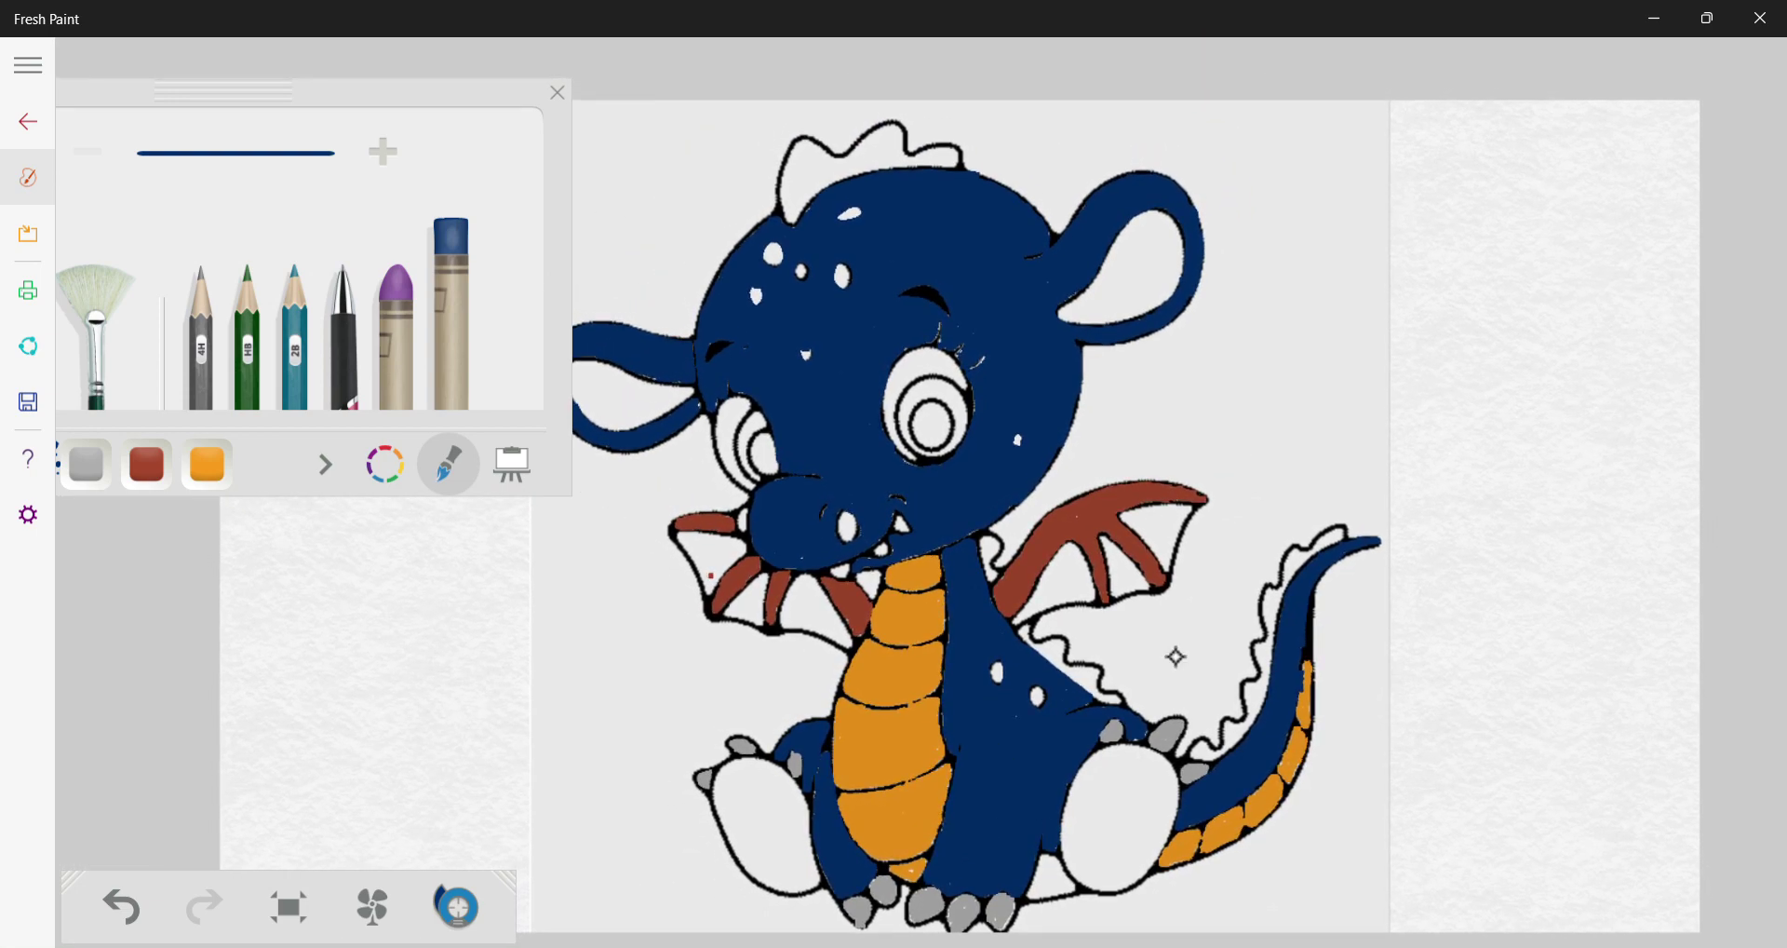
left_click(207, 460)
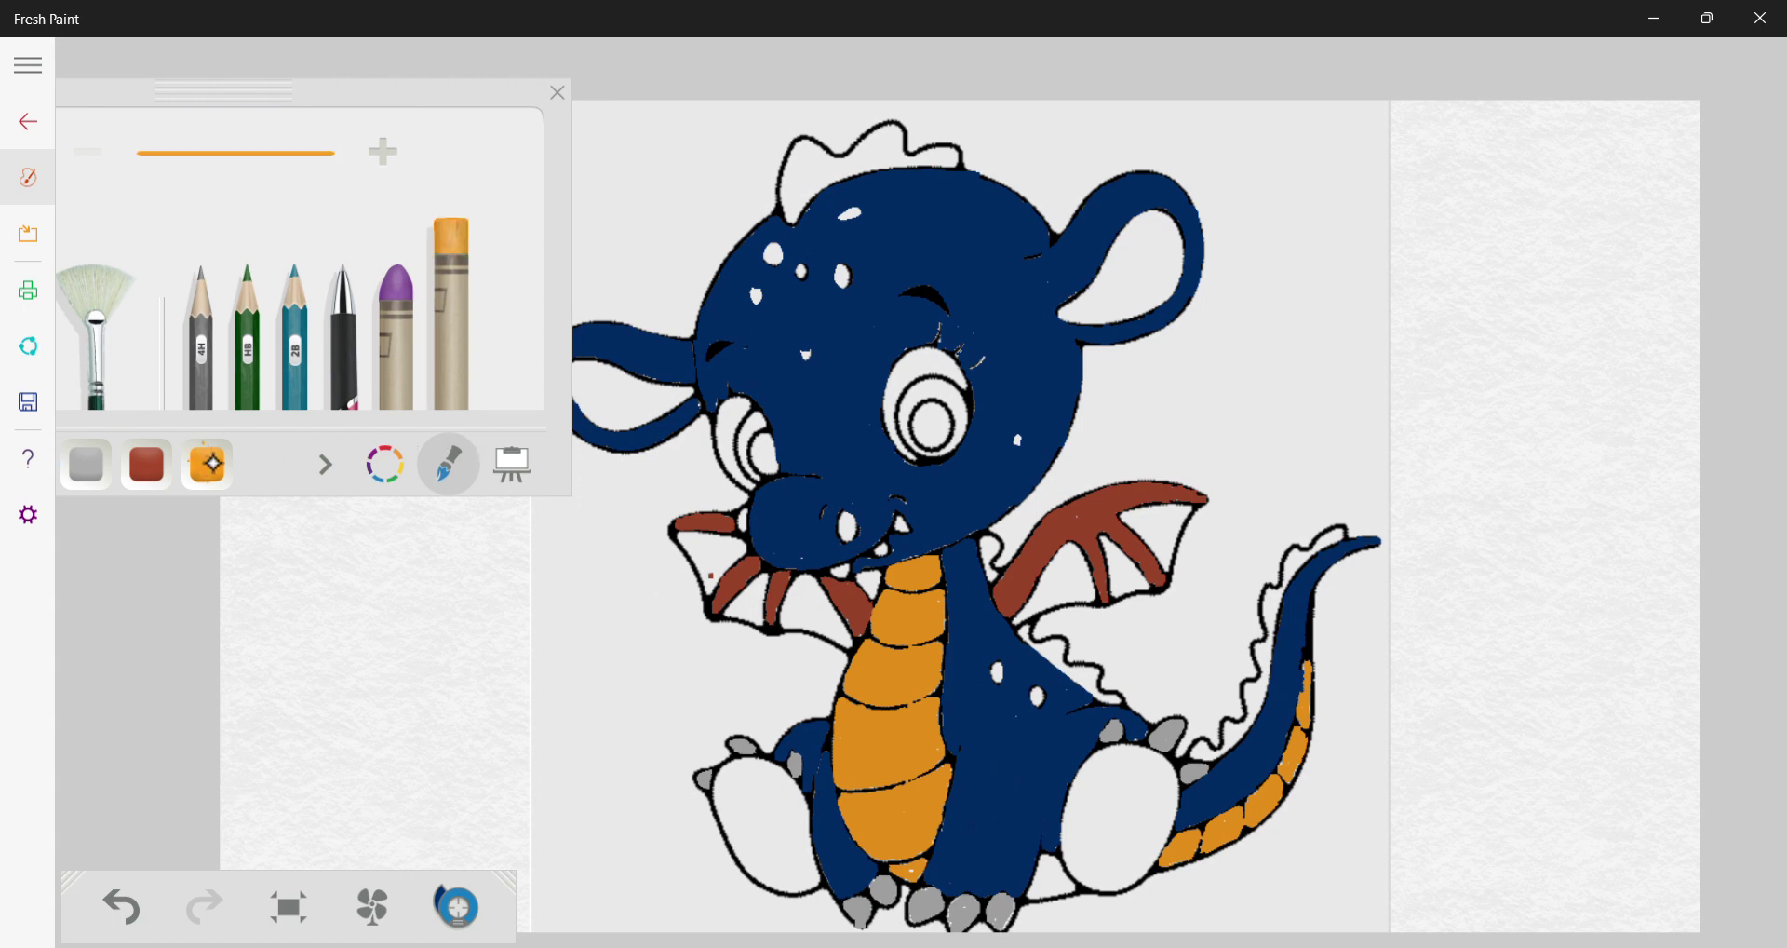
mouse_move(1047, 867)
left_mouse_down()
mouse_move(1033, 891)
mouse_move(1055, 889)
mouse_move(1050, 858)
mouse_move(1037, 889)
mouse_move(1062, 886)
mouse_move(1030, 896)
left_mouse_up()
left_click(1014, 924)
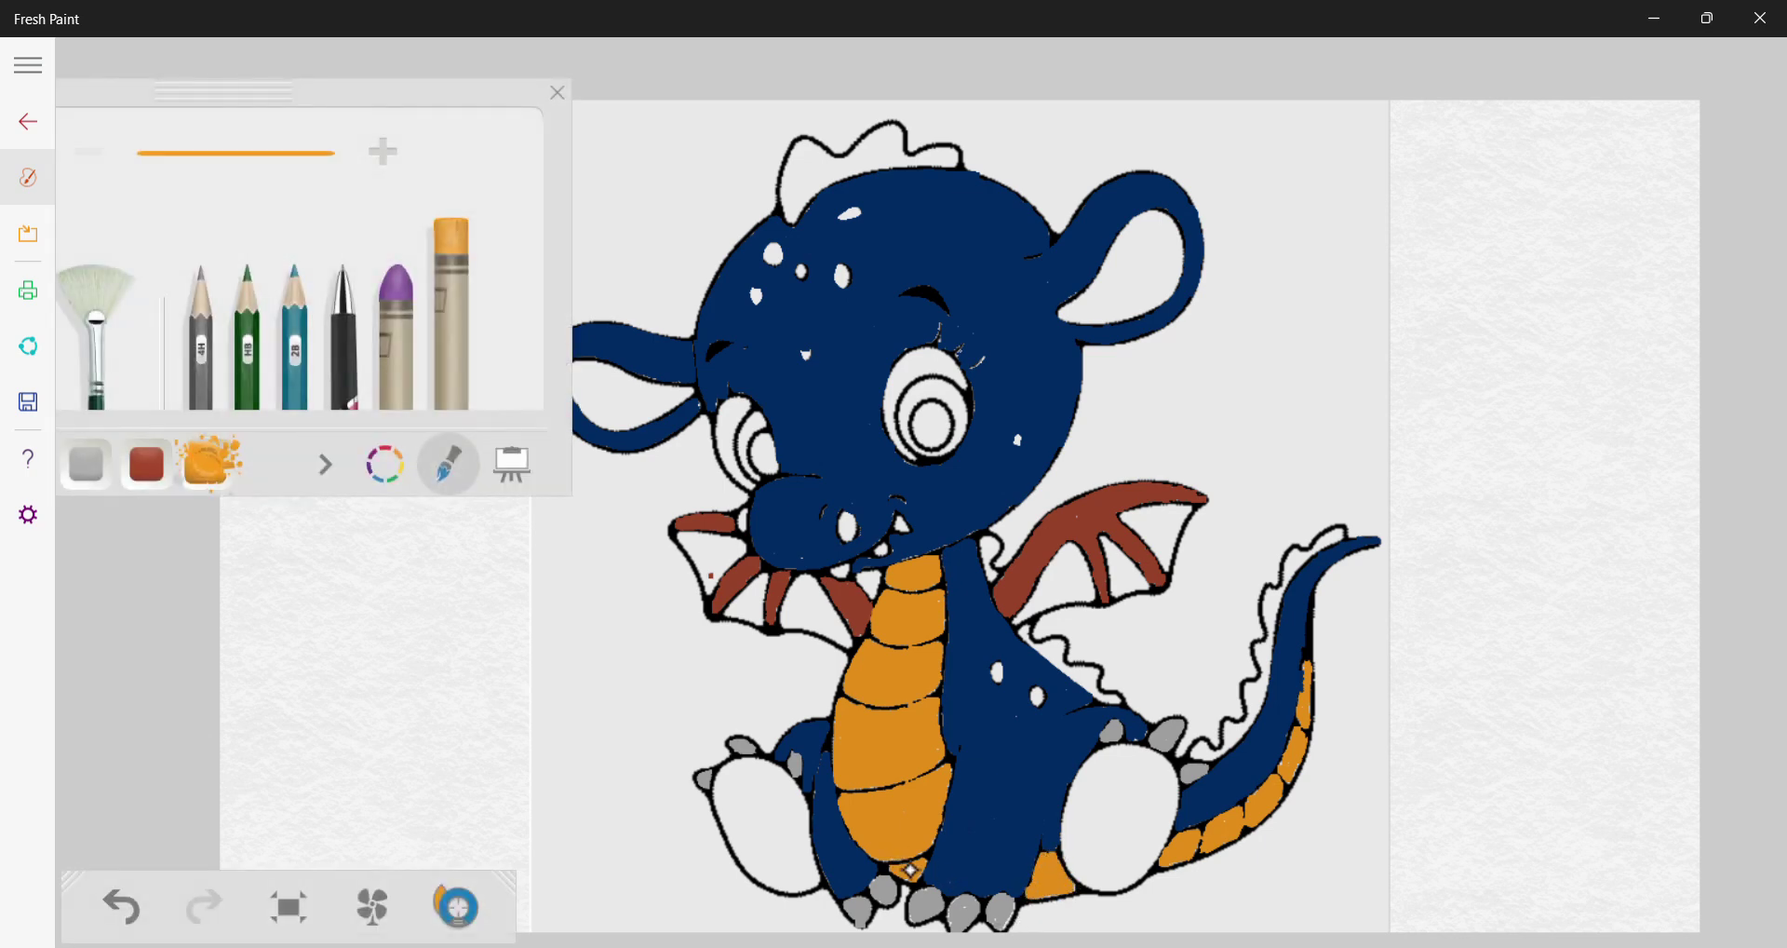
left_click_drag(911, 868, 914, 876)
left_click_drag(1043, 847, 1045, 843)
Choose mid grey as the paint colour and fill the inside of the larger ear
left_click(374, 460)
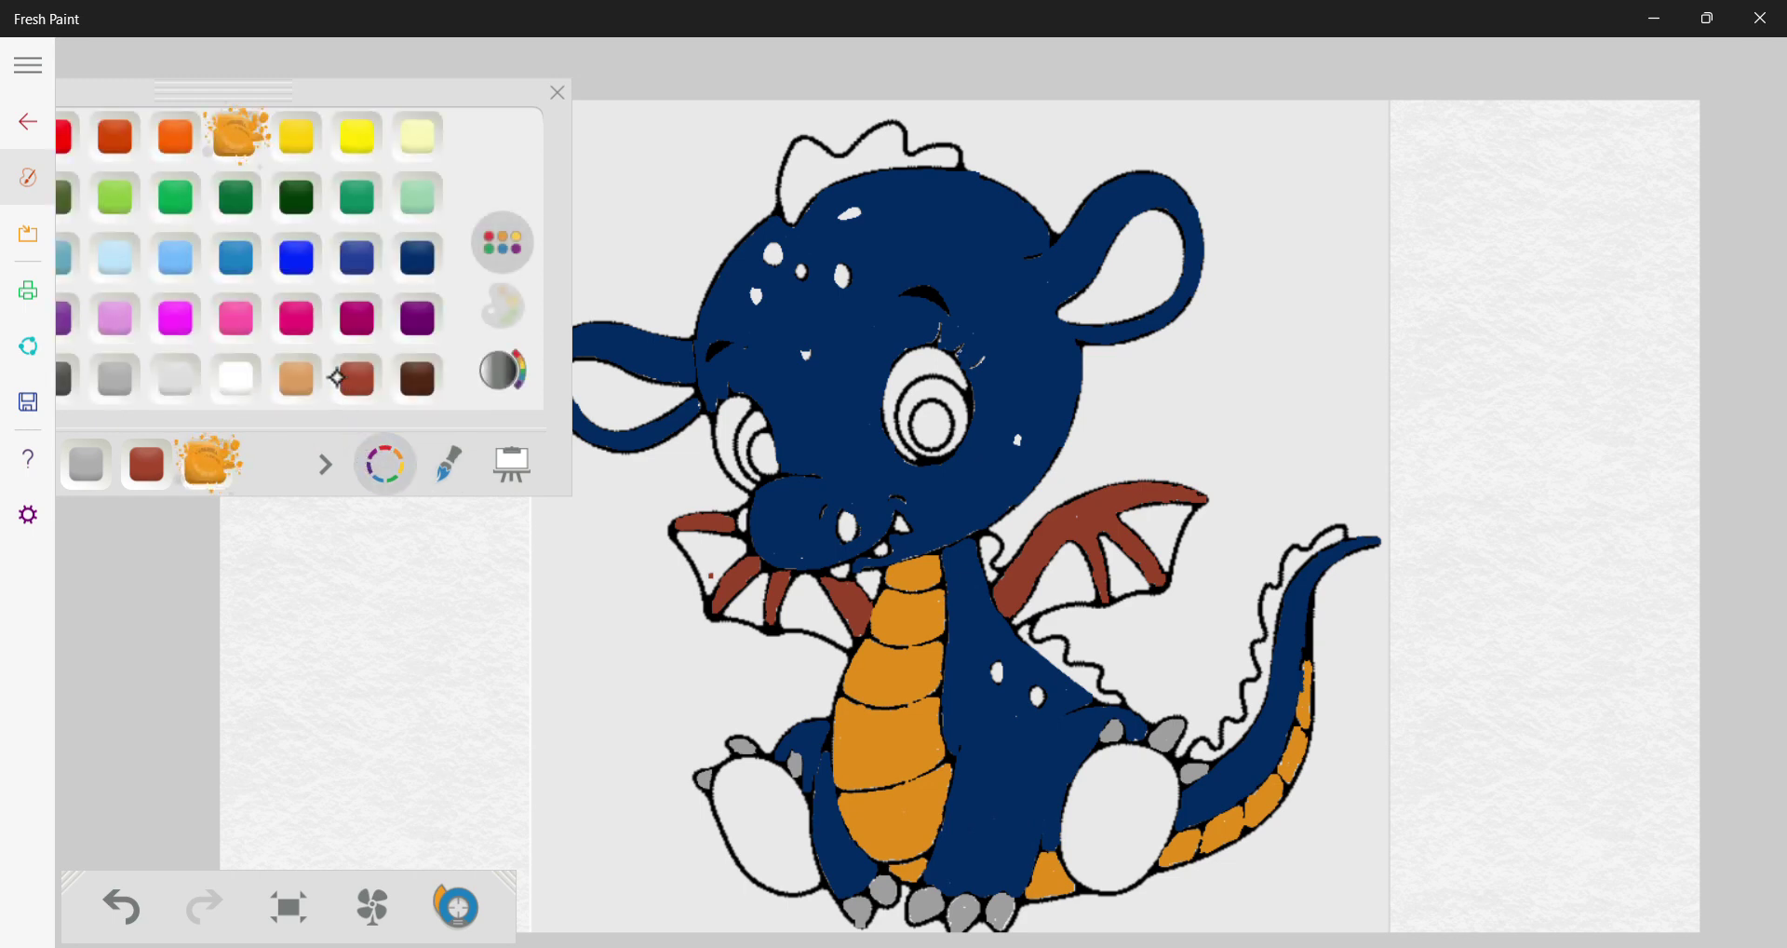
left_click(115, 377)
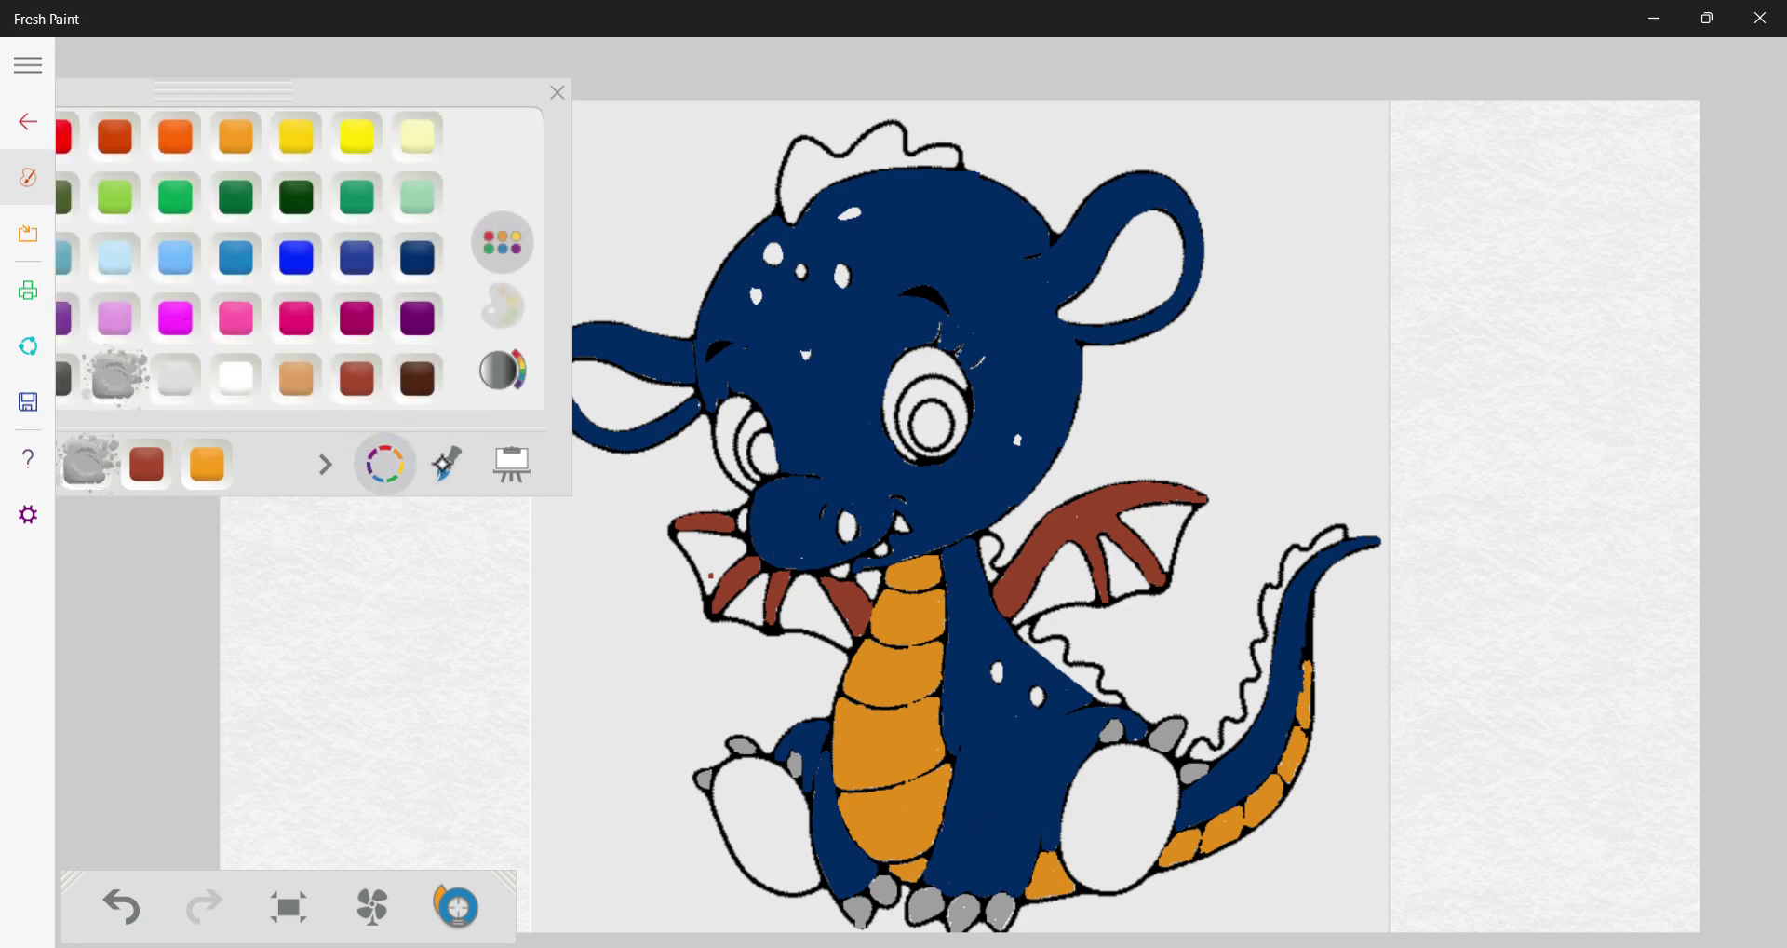
left_click(444, 463)
mouse_move(1151, 224)
left_mouse_down()
mouse_move(1120, 247)
mouse_move(1148, 220)
mouse_move(1065, 312)
mouse_move(1124, 234)
mouse_move(1110, 255)
mouse_move(1166, 217)
mouse_move(1168, 282)
mouse_move(1179, 260)
mouse_move(1161, 298)
mouse_move(1081, 329)
mouse_move(1123, 320)
left_mouse_up()
mouse_move(1115, 322)
left_mouse_down()
mouse_move(1060, 328)
mouse_move(1060, 311)
mouse_move(1057, 326)
mouse_move(1152, 254)
mouse_move(1078, 319)
mouse_move(1149, 270)
mouse_move(1098, 312)
mouse_move(1161, 286)
mouse_move(1171, 247)
mouse_move(1093, 296)
mouse_move(1154, 224)
mouse_move(1157, 297)
mouse_move(1107, 279)
mouse_move(1089, 322)
left_mouse_up()
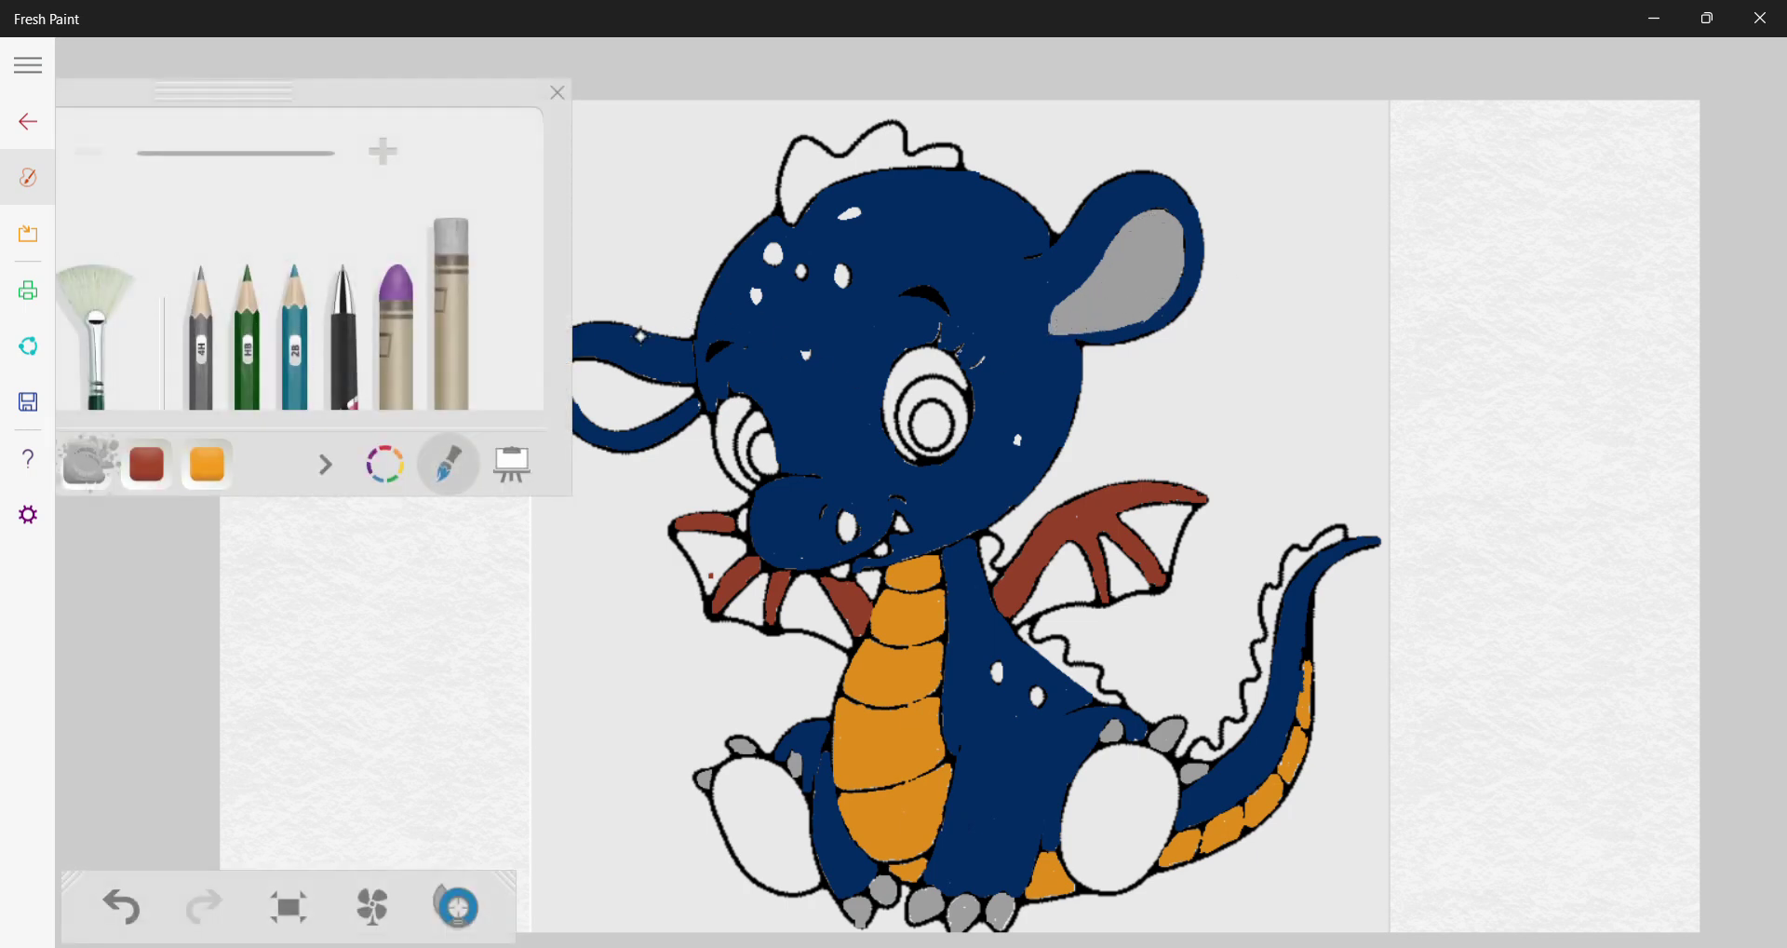
Fill the inside of the other ear with grey and touch up the edges of both inner ears
left_click_drag(275, 105, 159, 147)
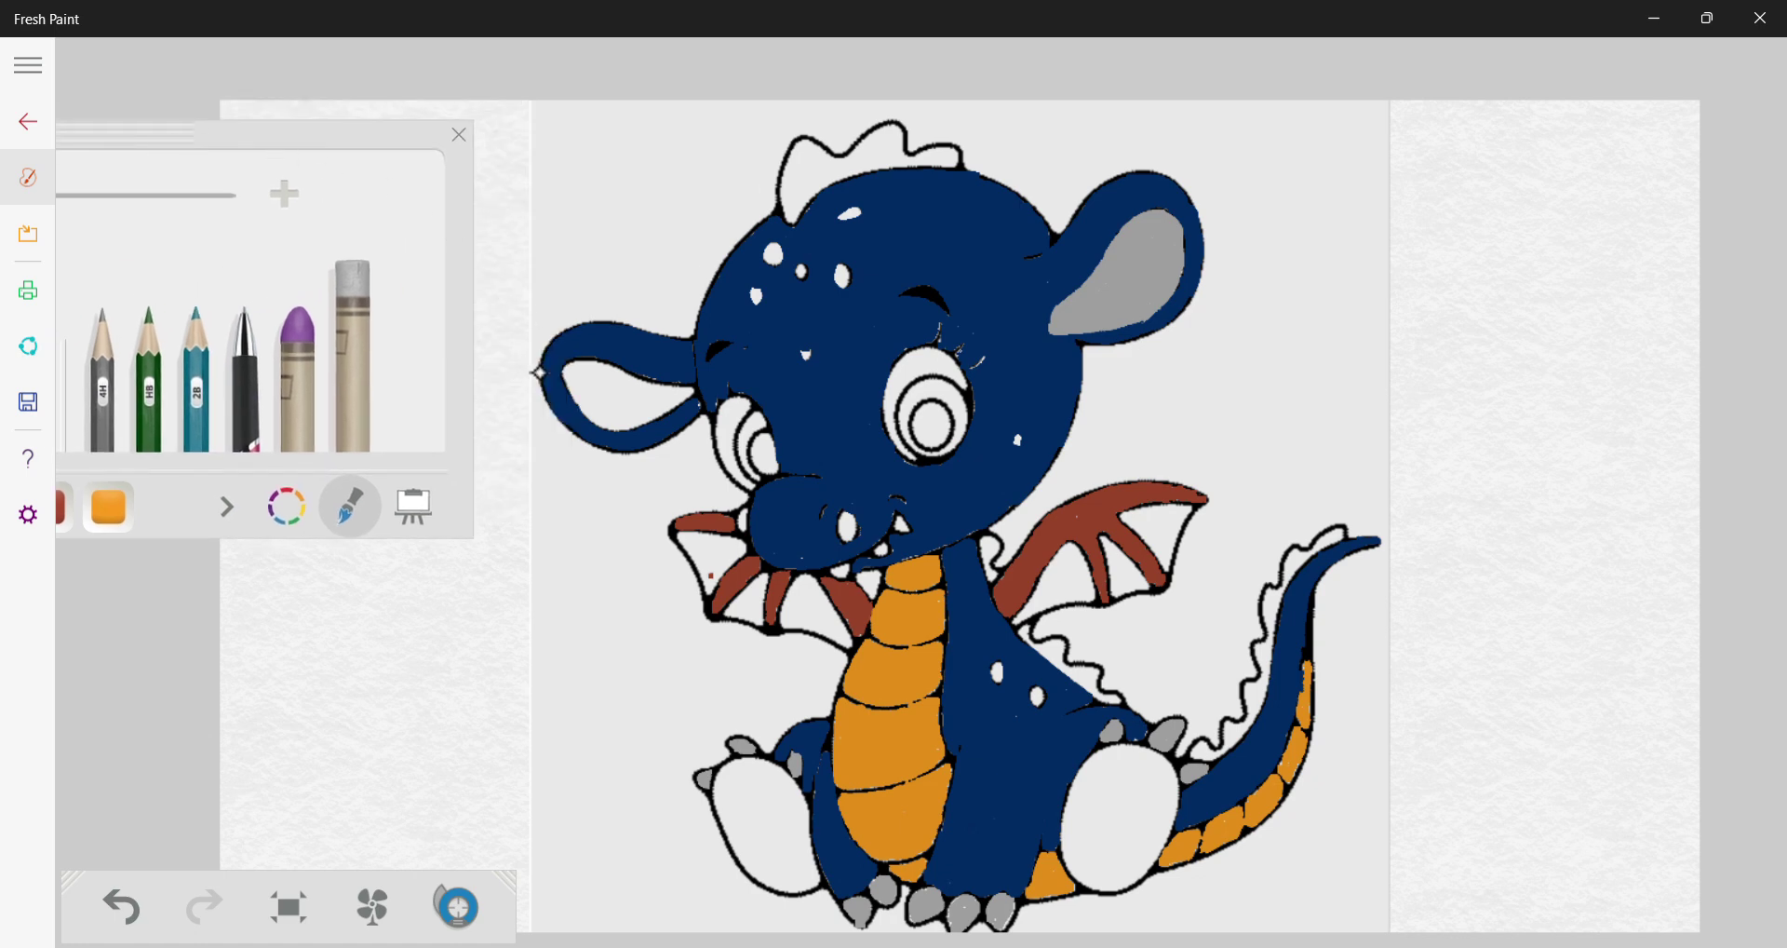
left_click(569, 370)
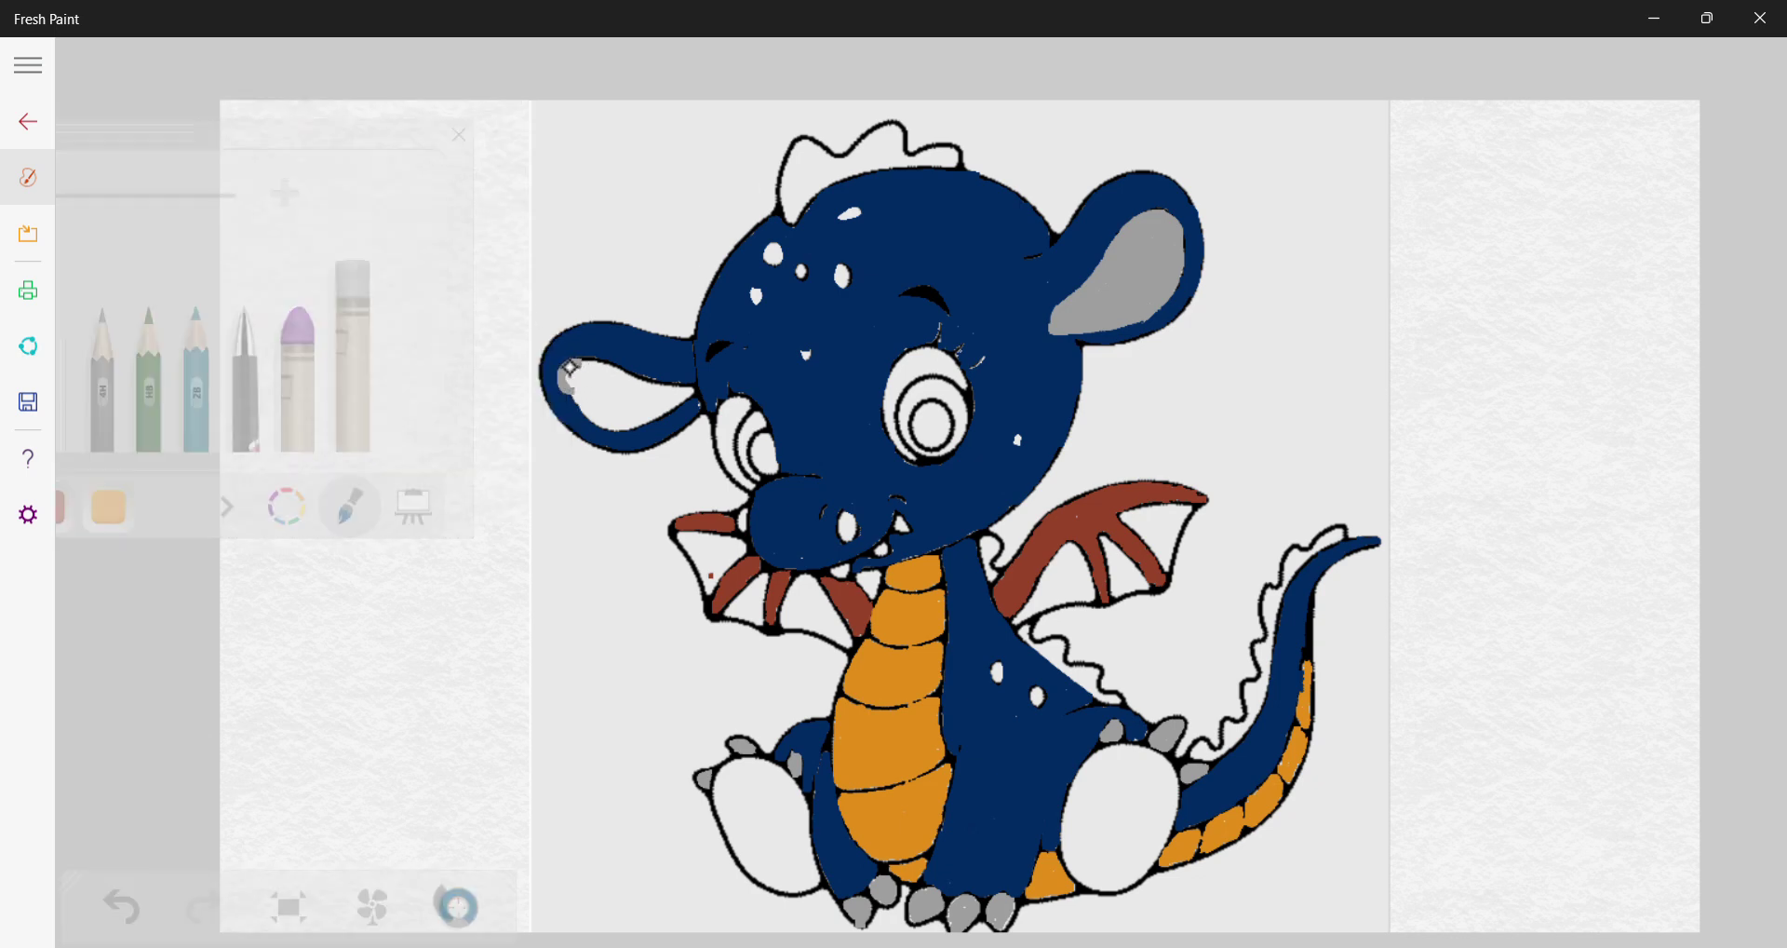
mouse_move(570, 370)
left_mouse_down()
mouse_move(692, 385)
mouse_move(612, 428)
mouse_move(571, 373)
mouse_move(604, 372)
mouse_move(564, 386)
mouse_move(621, 377)
mouse_move(574, 393)
mouse_move(637, 378)
mouse_move(576, 402)
mouse_move(642, 379)
mouse_move(594, 398)
mouse_move(642, 385)
mouse_move(596, 417)
mouse_move(661, 383)
mouse_move(613, 423)
mouse_move(686, 385)
left_mouse_up()
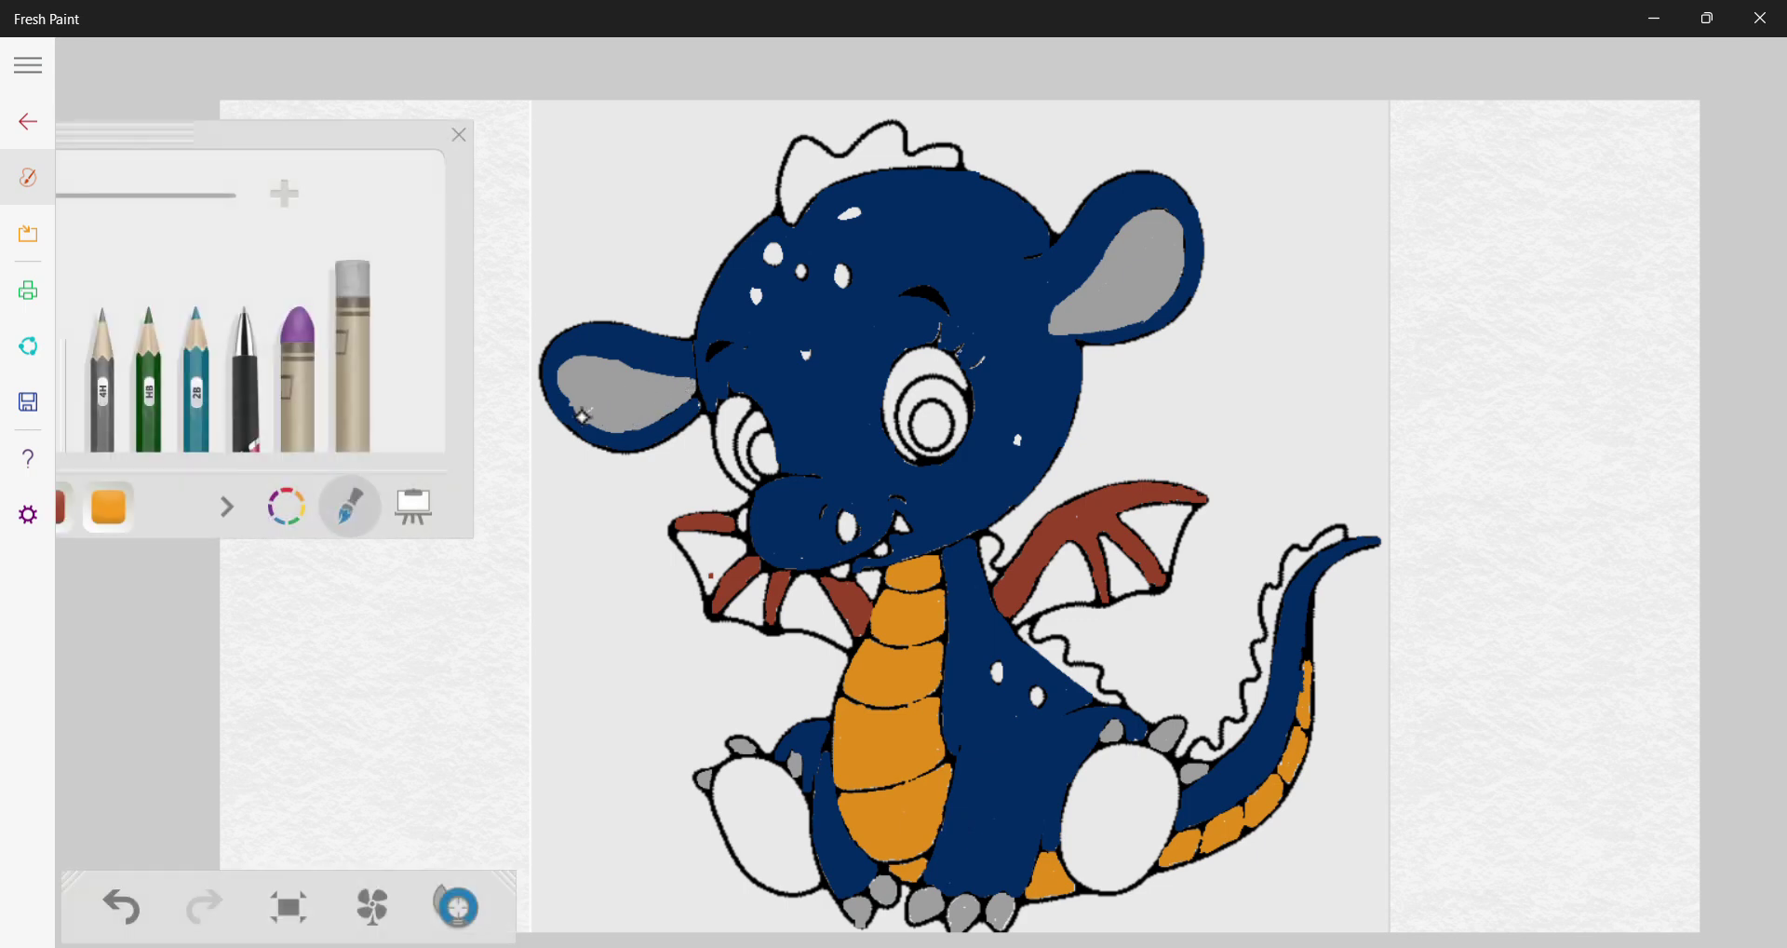
left_click_drag(587, 412, 569, 394)
left_click(373, 904)
left_click_drag(656, 398, 650, 410)
mouse_move(1099, 292)
left_mouse_down()
mouse_move(1145, 306)
mouse_move(1163, 236)
mouse_move(1061, 328)
left_mouse_up()
left_click_drag(748, 780, 758, 796)
Choose near-black as the paint colour and fill the sole of the far foot
left_click(282, 505)
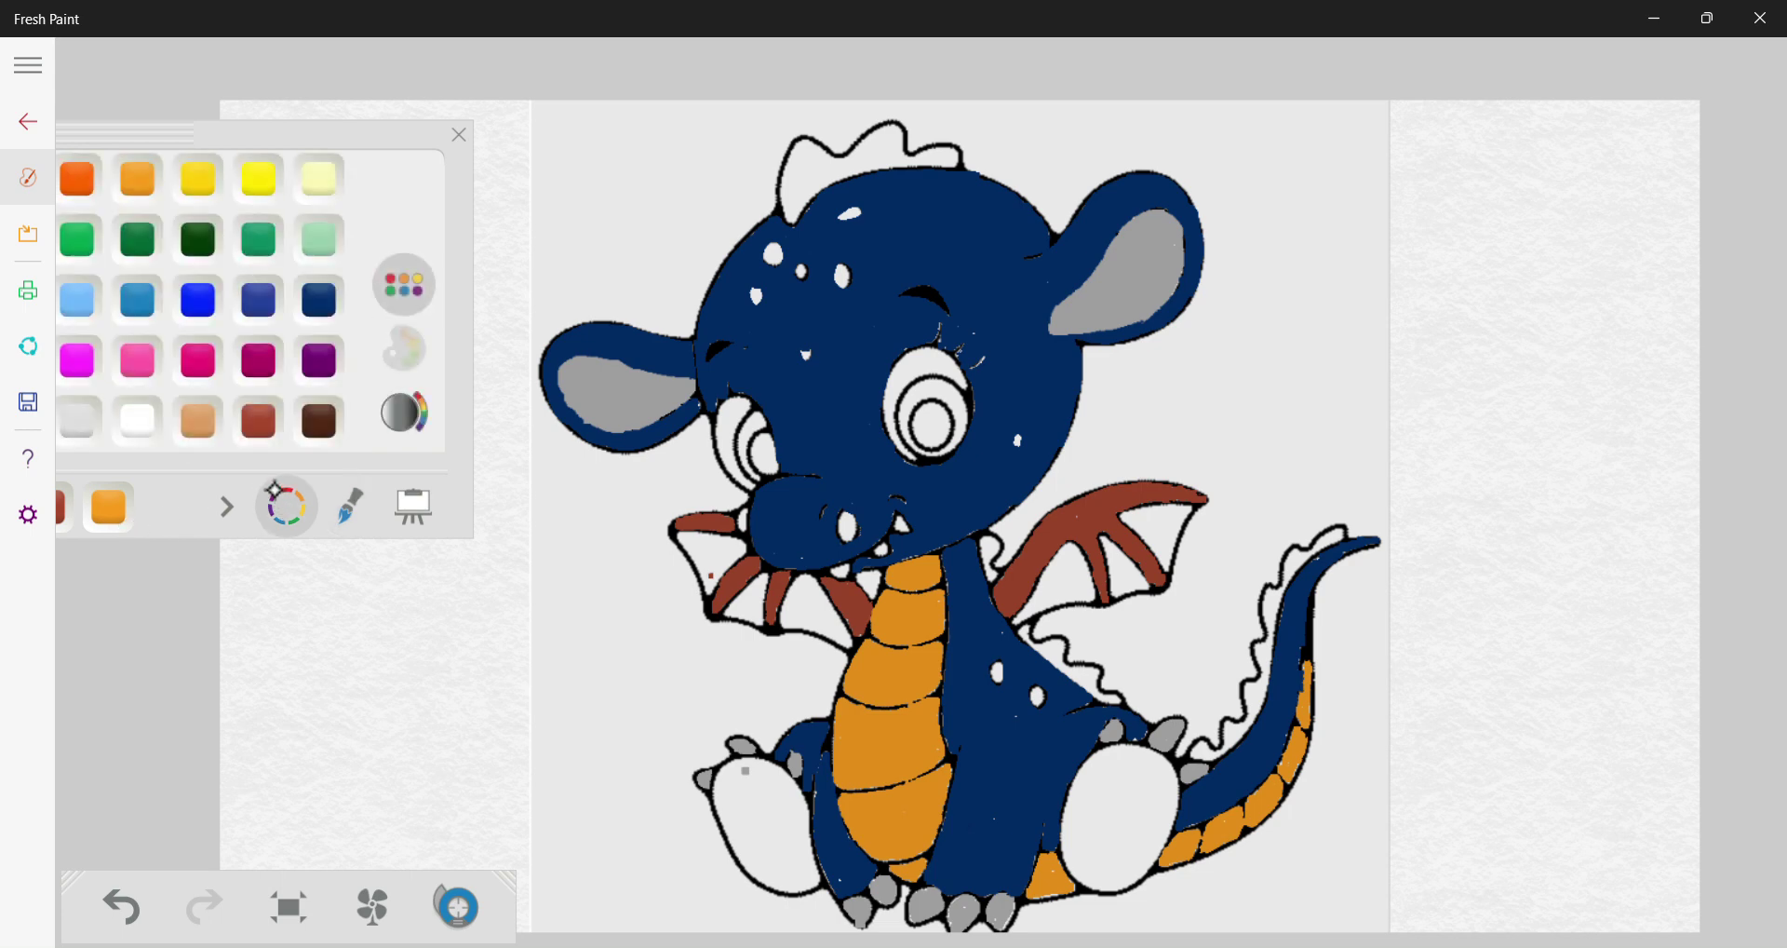
left_click_drag(136, 143, 330, 51)
left_click(121, 302)
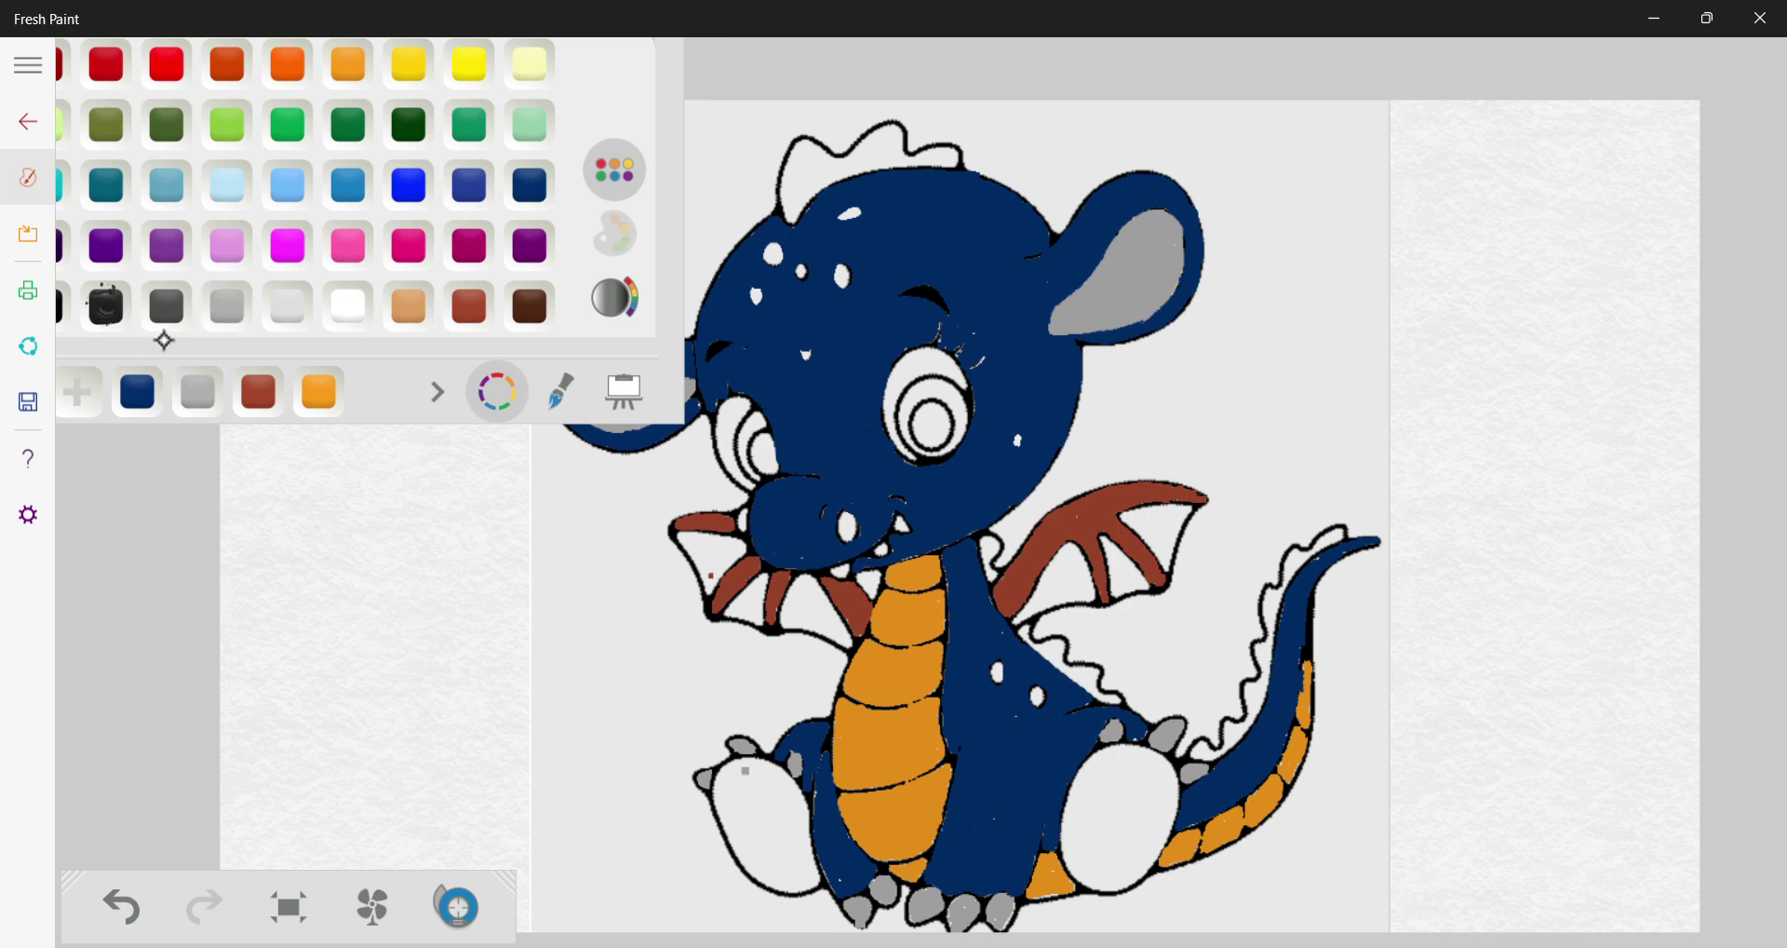
mouse_move(794, 781)
left_mouse_down()
mouse_move(728, 792)
mouse_move(736, 769)
mouse_move(718, 783)
mouse_move(732, 775)
mouse_move(731, 824)
left_mouse_up()
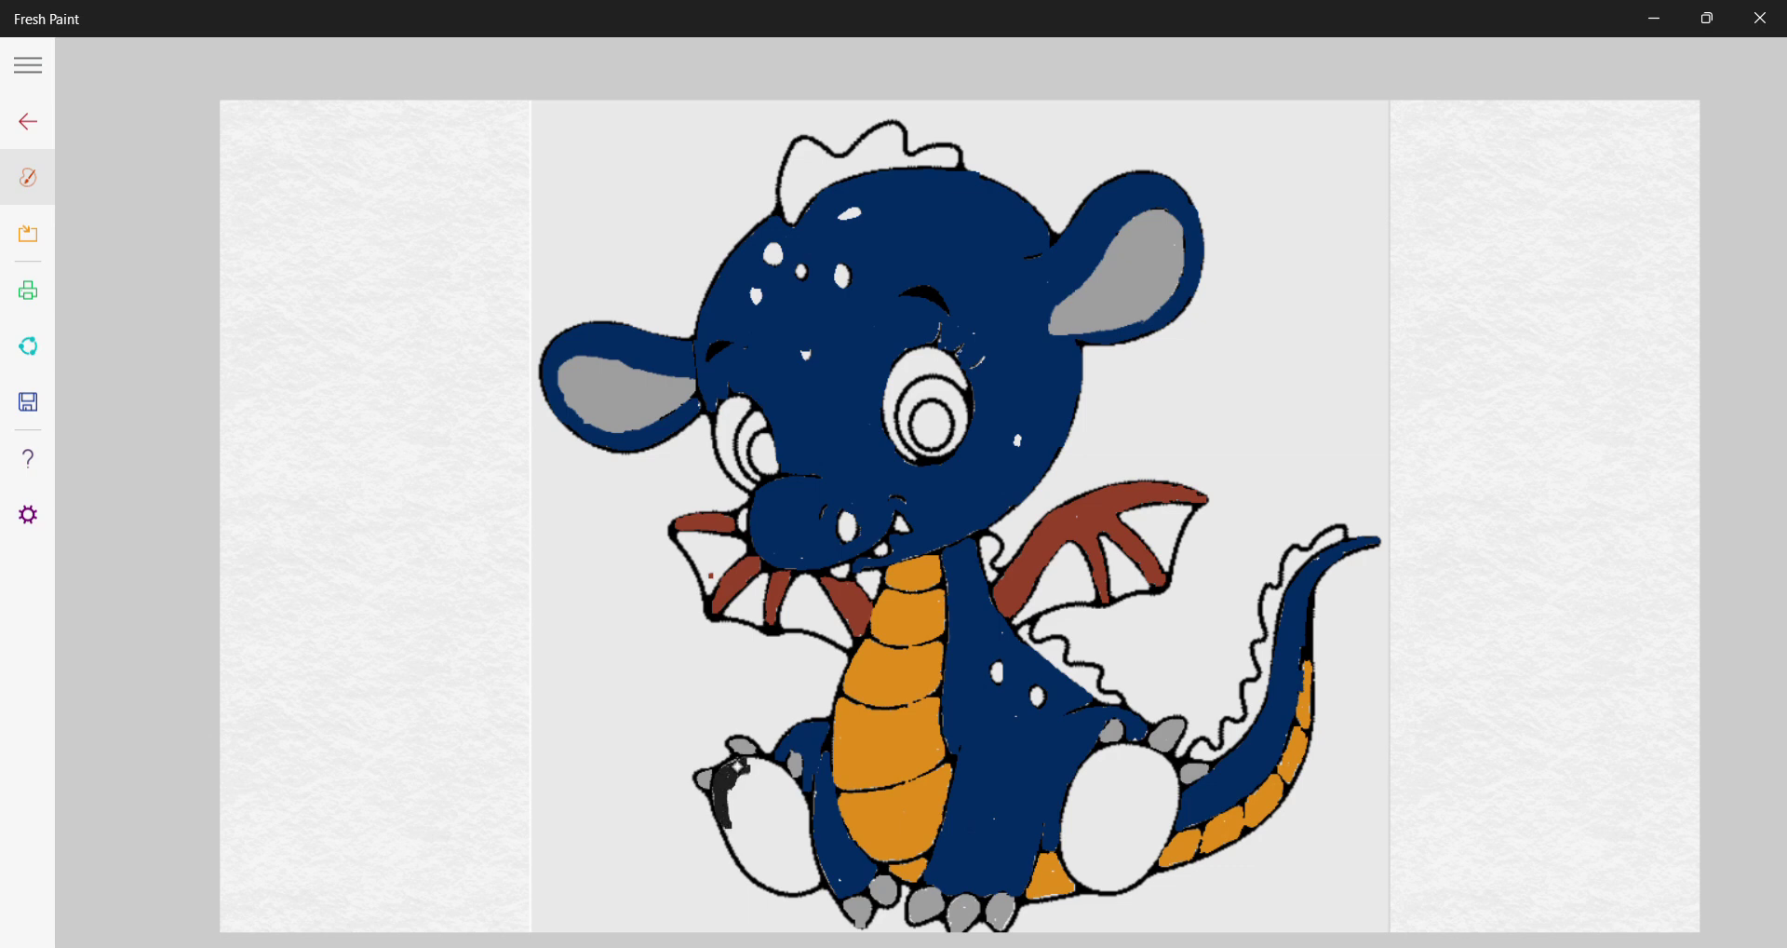
mouse_move(750, 762)
left_mouse_down()
mouse_move(788, 781)
mouse_move(801, 819)
mouse_move(811, 875)
mouse_move(788, 885)
left_mouse_up()
mouse_move(723, 791)
left_mouse_down()
mouse_move(762, 770)
mouse_move(730, 826)
mouse_move(775, 780)
mouse_move(747, 786)
mouse_move(732, 827)
mouse_move(781, 783)
mouse_move(739, 838)
mouse_move(748, 797)
mouse_move(738, 843)
mouse_move(783, 791)
mouse_move(749, 853)
mouse_move(766, 804)
mouse_move(744, 837)
mouse_move(791, 810)
mouse_move(757, 861)
mouse_move(798, 803)
mouse_move(760, 843)
mouse_move(798, 810)
mouse_move(771, 863)
mouse_move(804, 841)
mouse_move(796, 880)
left_mouse_up()
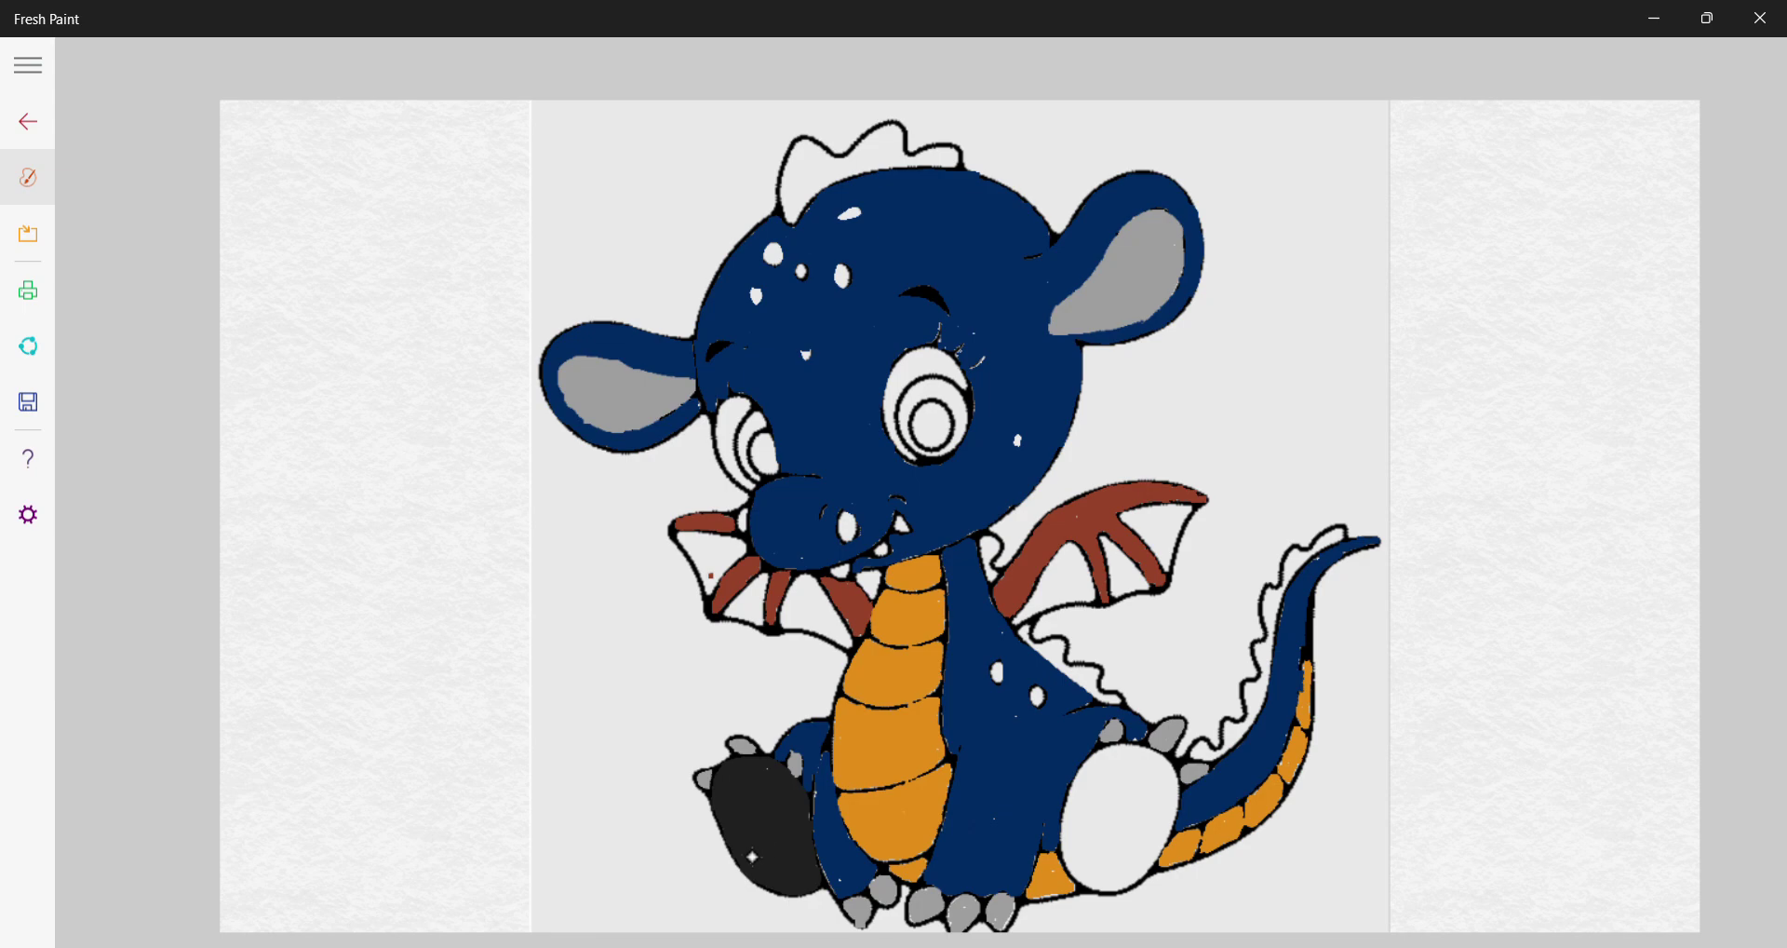
mouse_move(785, 795)
left_mouse_down()
mouse_move(821, 838)
mouse_move(762, 864)
left_mouse_up()
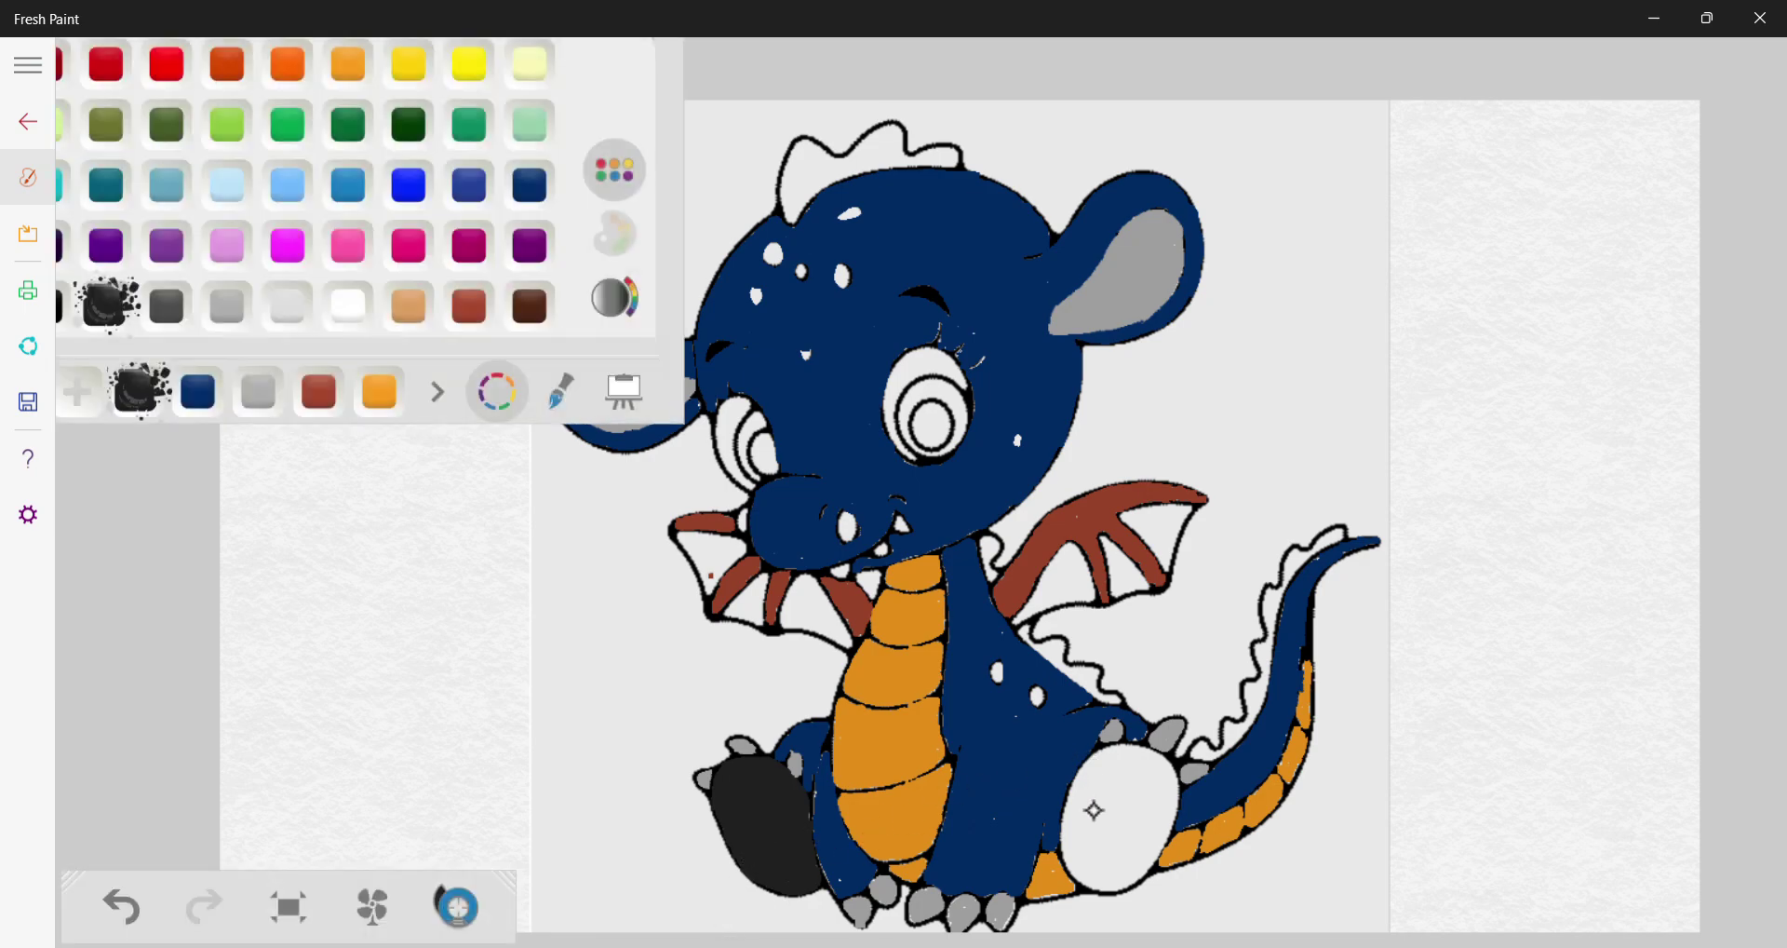
Fill the sole of the near foot beside the tail with near-black and cover its remaining gaps
left_click_drag(1063, 841, 1061, 826)
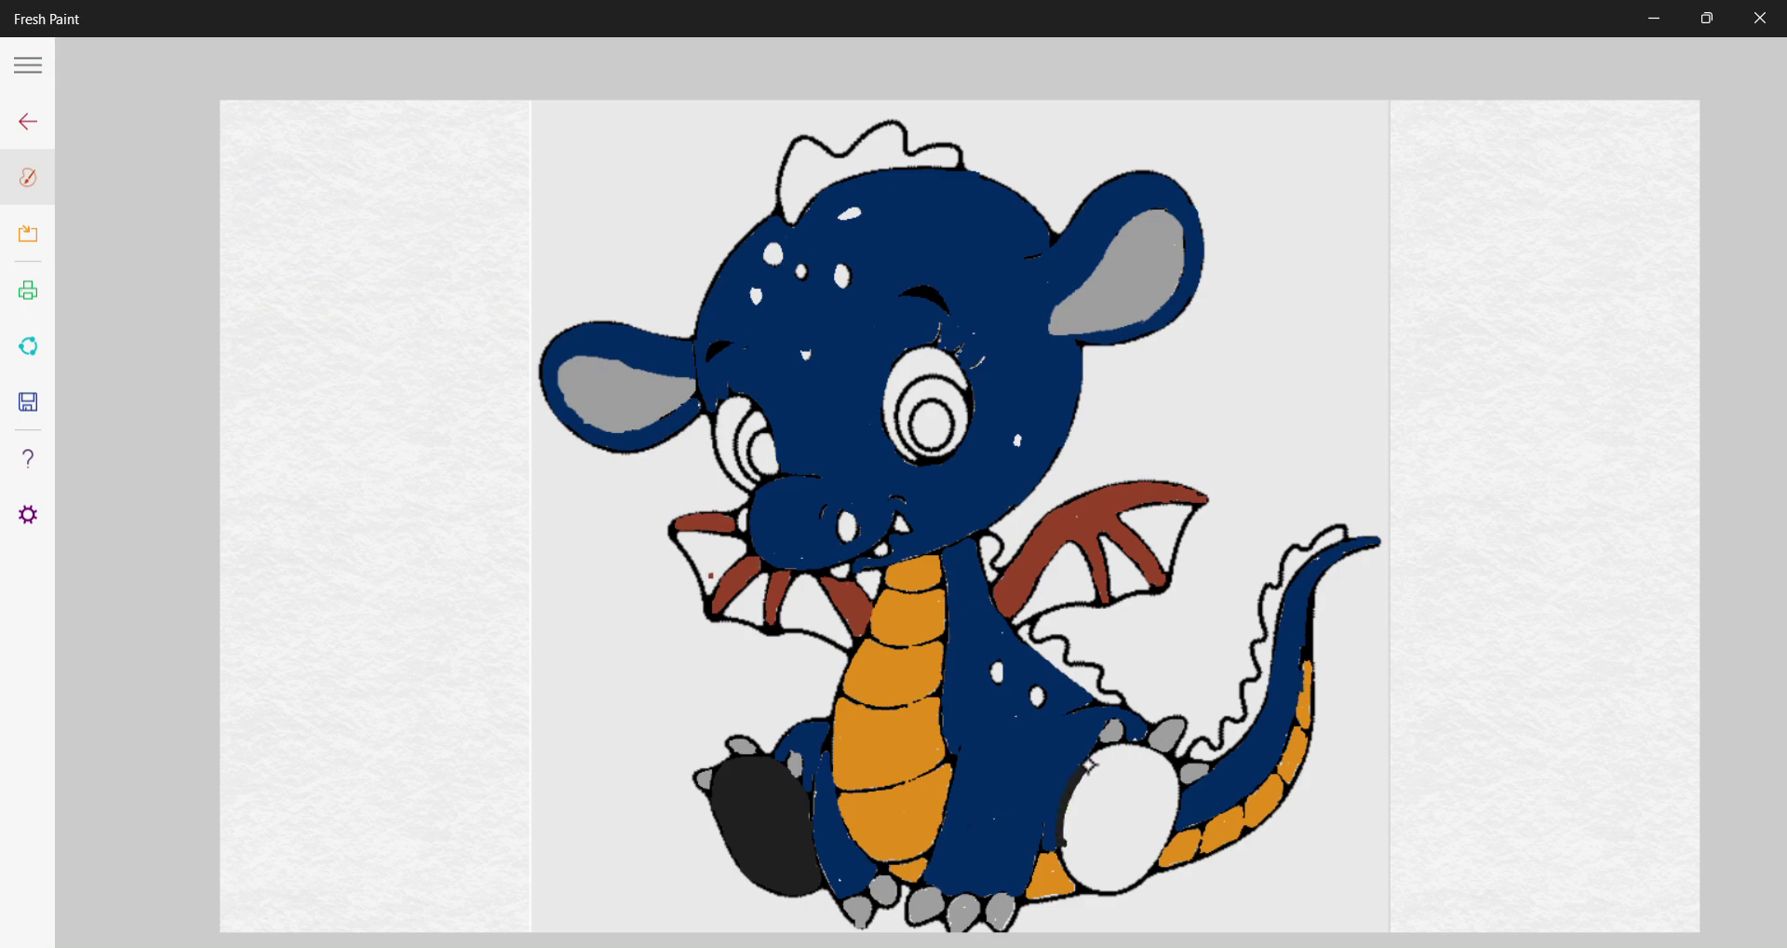
mouse_move(1106, 751)
left_mouse_down()
mouse_move(1169, 763)
mouse_move(1178, 799)
mouse_move(1150, 850)
mouse_move(1179, 808)
mouse_move(1118, 888)
left_mouse_up()
mouse_move(1064, 834)
left_mouse_down()
mouse_move(1111, 894)
mouse_move(1081, 819)
mouse_move(1067, 832)
mouse_move(1112, 768)
mouse_move(1068, 840)
mouse_move(1130, 771)
mouse_move(1074, 837)
mouse_move(1073, 868)
mouse_move(1131, 781)
mouse_move(1077, 872)
mouse_move(1128, 789)
mouse_move(1084, 876)
mouse_move(1131, 793)
mouse_move(1124, 842)
mouse_move(1095, 872)
mouse_move(1095, 841)
mouse_move(1141, 788)
mouse_move(1092, 880)
mouse_move(1159, 798)
mouse_move(1102, 882)
mouse_move(1161, 803)
mouse_move(1117, 876)
mouse_move(1167, 798)
mouse_move(1137, 858)
mouse_move(1169, 801)
mouse_move(1160, 766)
mouse_move(1093, 778)
mouse_move(1141, 757)
left_mouse_up()
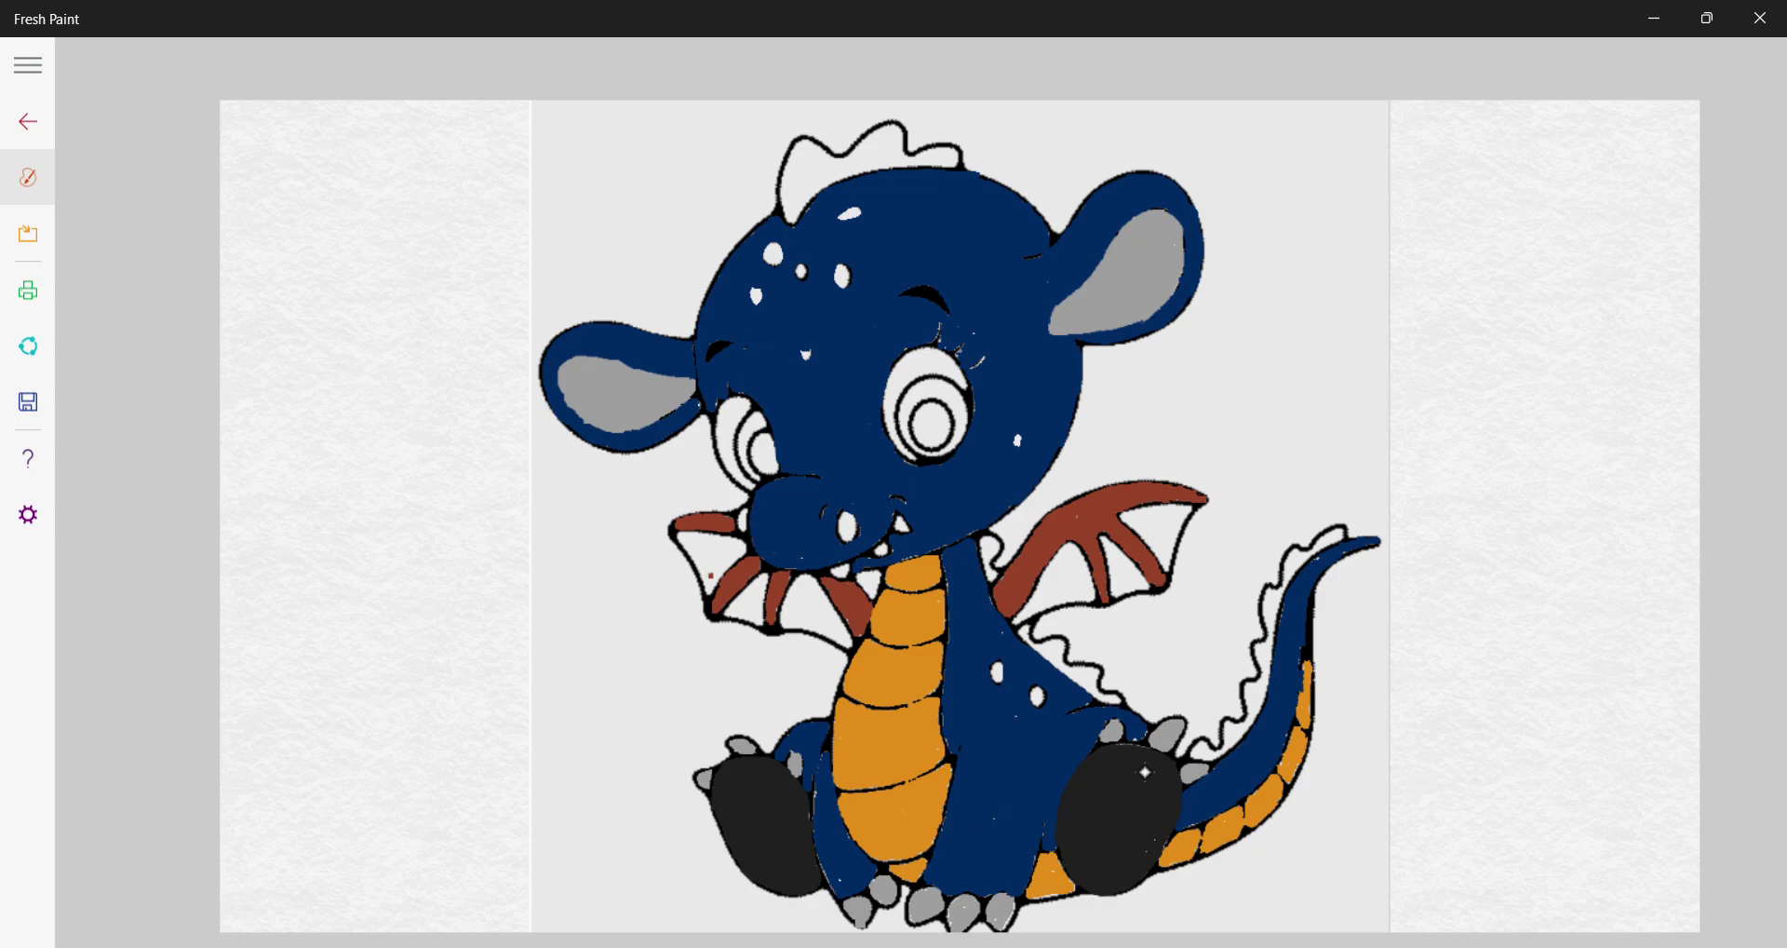
left_click_drag(1145, 772, 1137, 753)
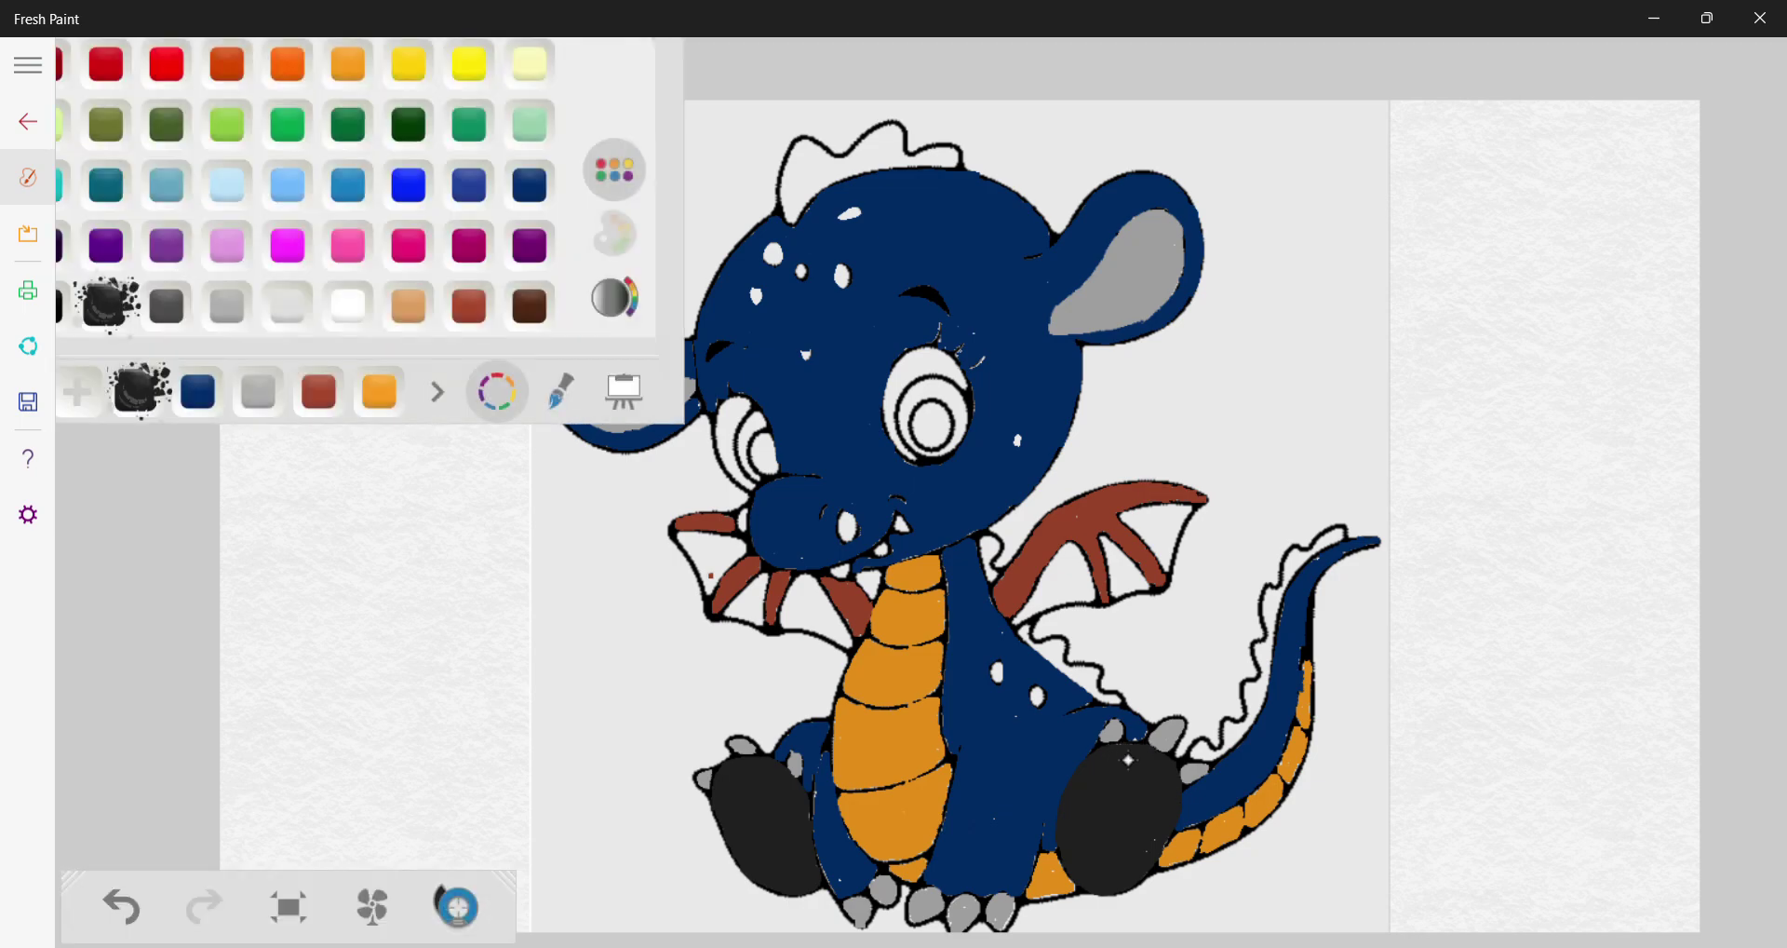
left_click_drag(1153, 840, 1117, 864)
Choose magenta as the paint colour and fill the outer ring of both eyes
left_click(292, 245)
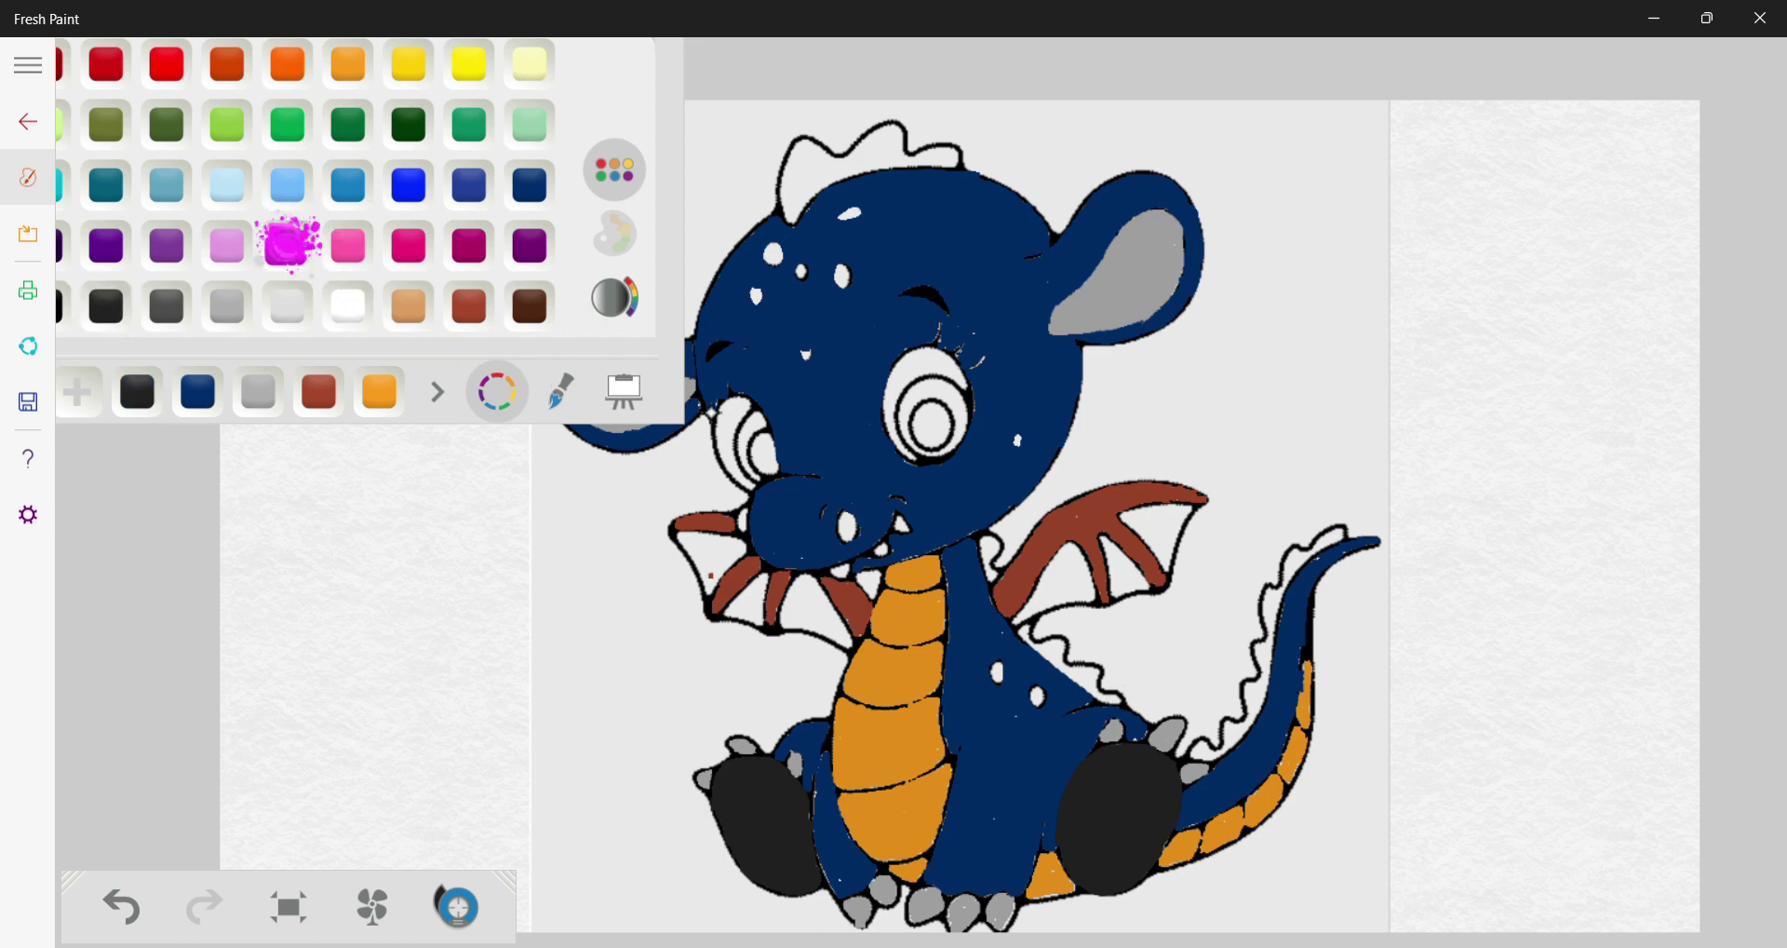
mouse_move(745, 401)
left_mouse_down()
mouse_move(724, 432)
mouse_move(744, 402)
mouse_move(727, 445)
mouse_move(747, 405)
mouse_move(723, 443)
mouse_move(746, 486)
mouse_move(724, 433)
mouse_move(728, 447)
mouse_move(746, 397)
left_mouse_up()
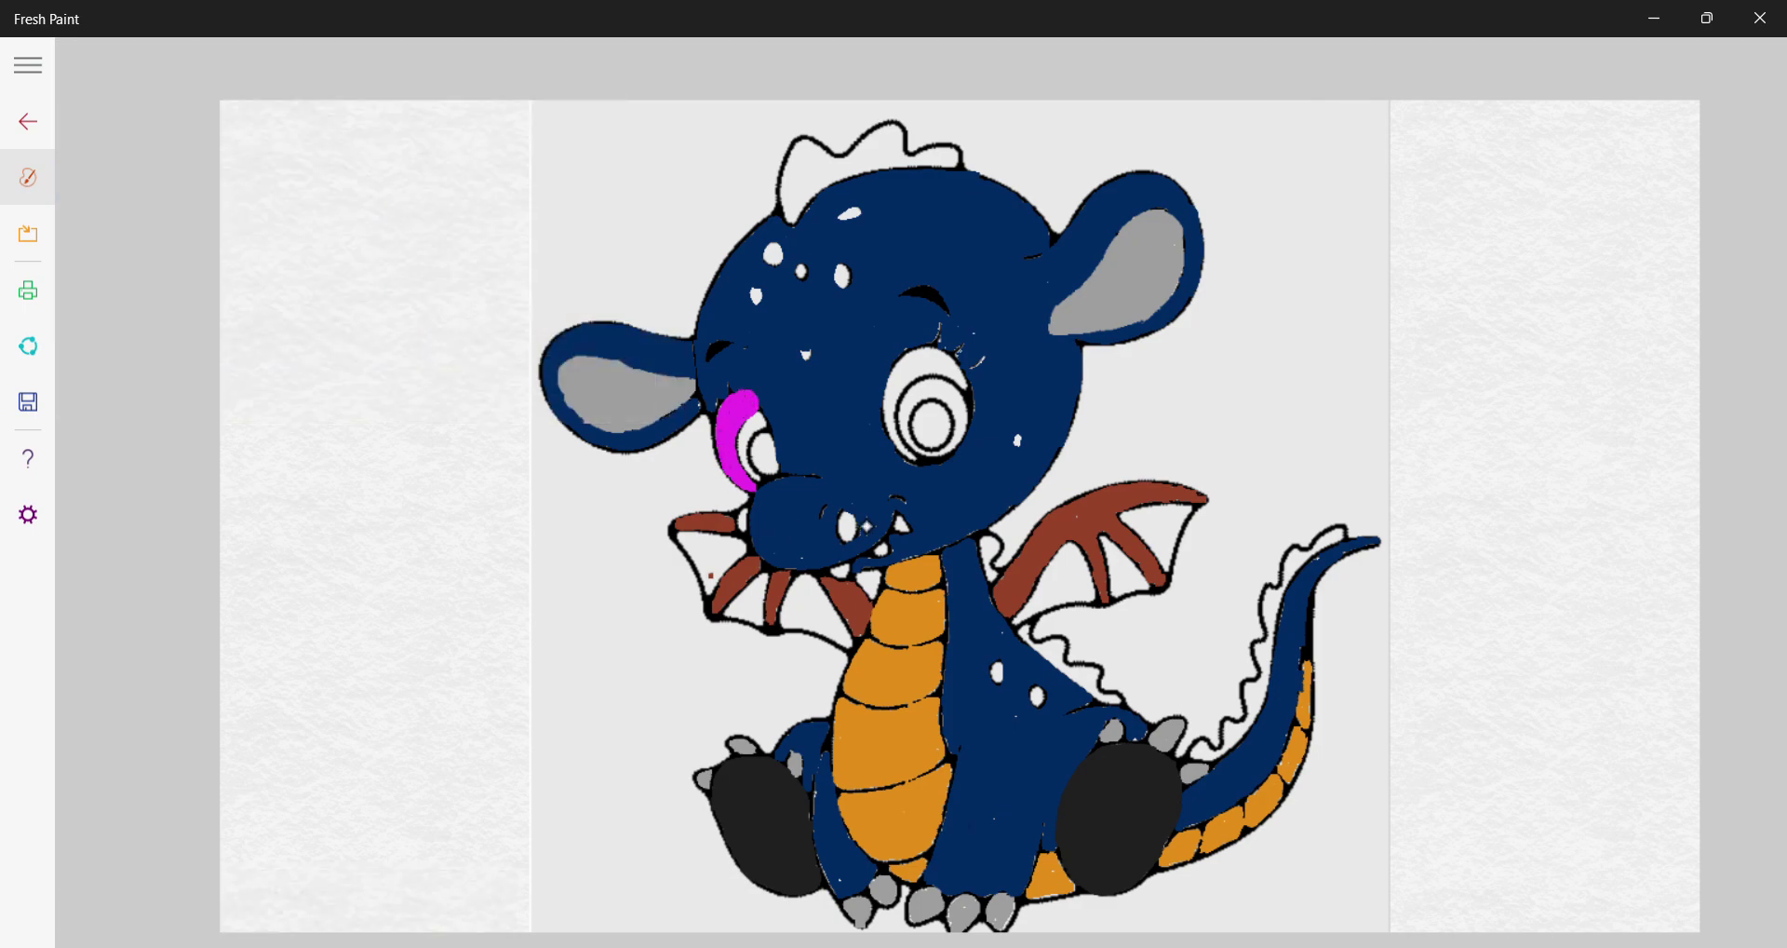
mouse_move(891, 395)
left_mouse_down()
mouse_move(902, 438)
mouse_move(892, 384)
mouse_move(892, 411)
mouse_move(913, 358)
mouse_move(899, 375)
mouse_move(931, 356)
mouse_move(894, 392)
mouse_move(902, 357)
mouse_move(894, 426)
mouse_move(904, 353)
mouse_move(896, 383)
mouse_move(904, 358)
mouse_move(942, 348)
mouse_move(965, 386)
mouse_move(923, 369)
mouse_move(952, 373)
mouse_move(902, 394)
mouse_move(900, 436)
mouse_move(912, 364)
mouse_move(898, 399)
mouse_move(947, 365)
left_mouse_up()
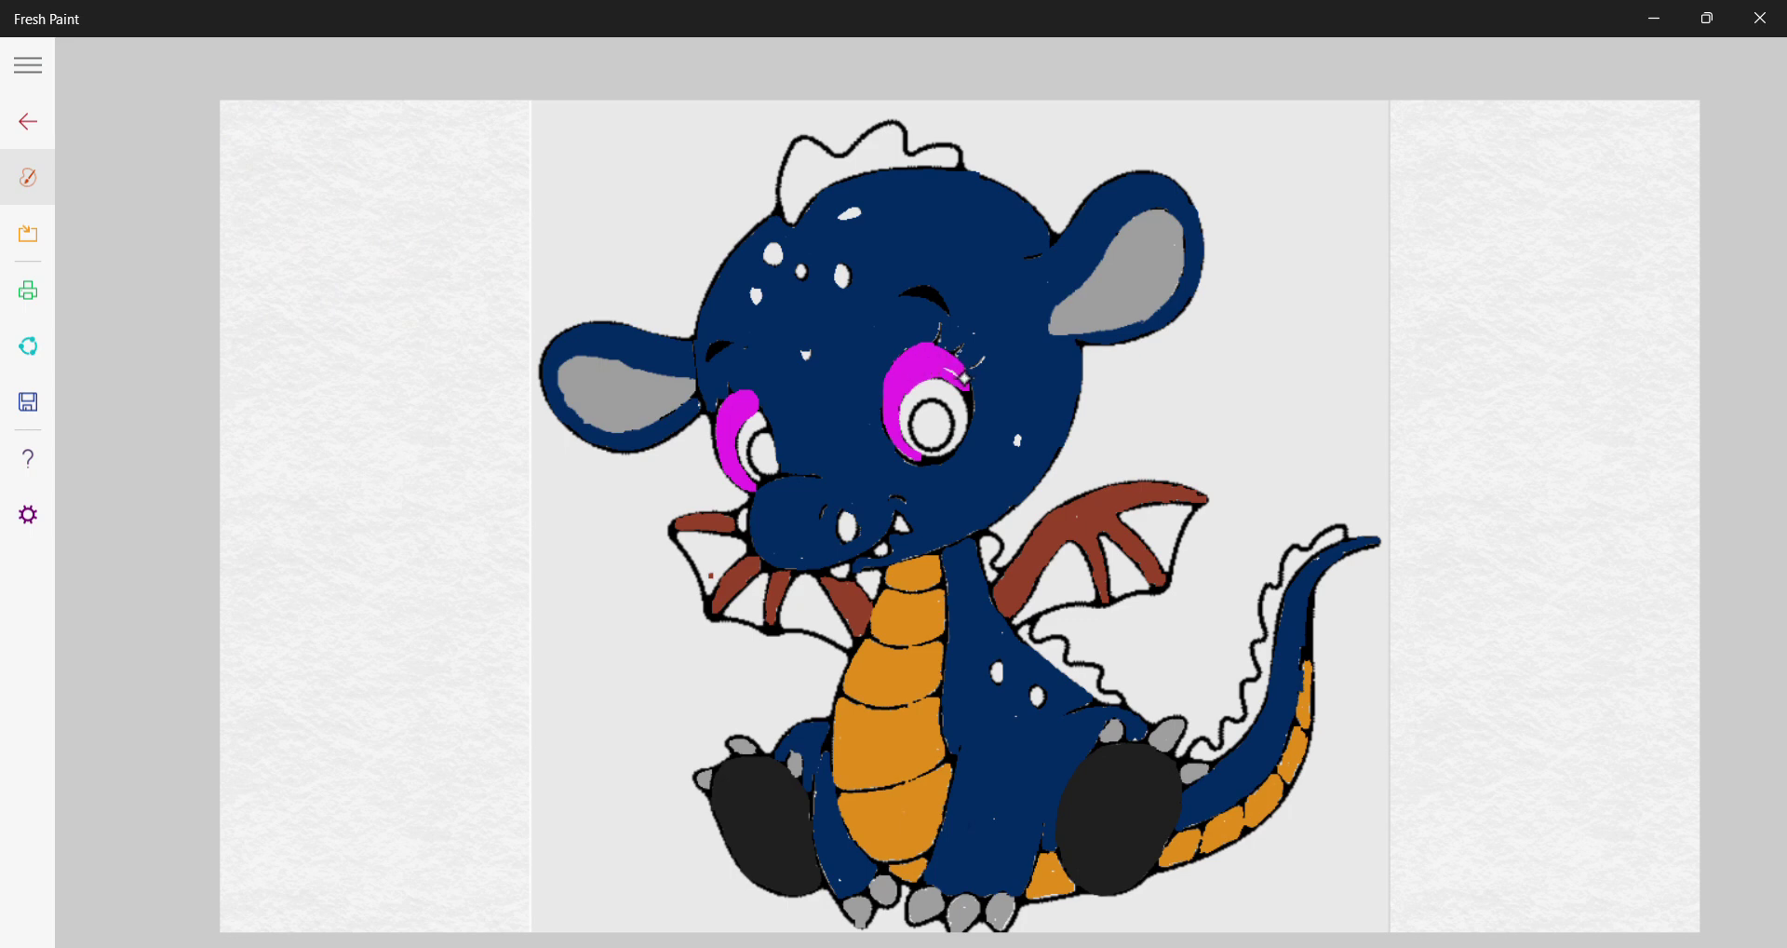
mouse_move(932, 383)
left_mouse_down()
mouse_move(900, 405)
mouse_move(921, 458)
left_mouse_up()
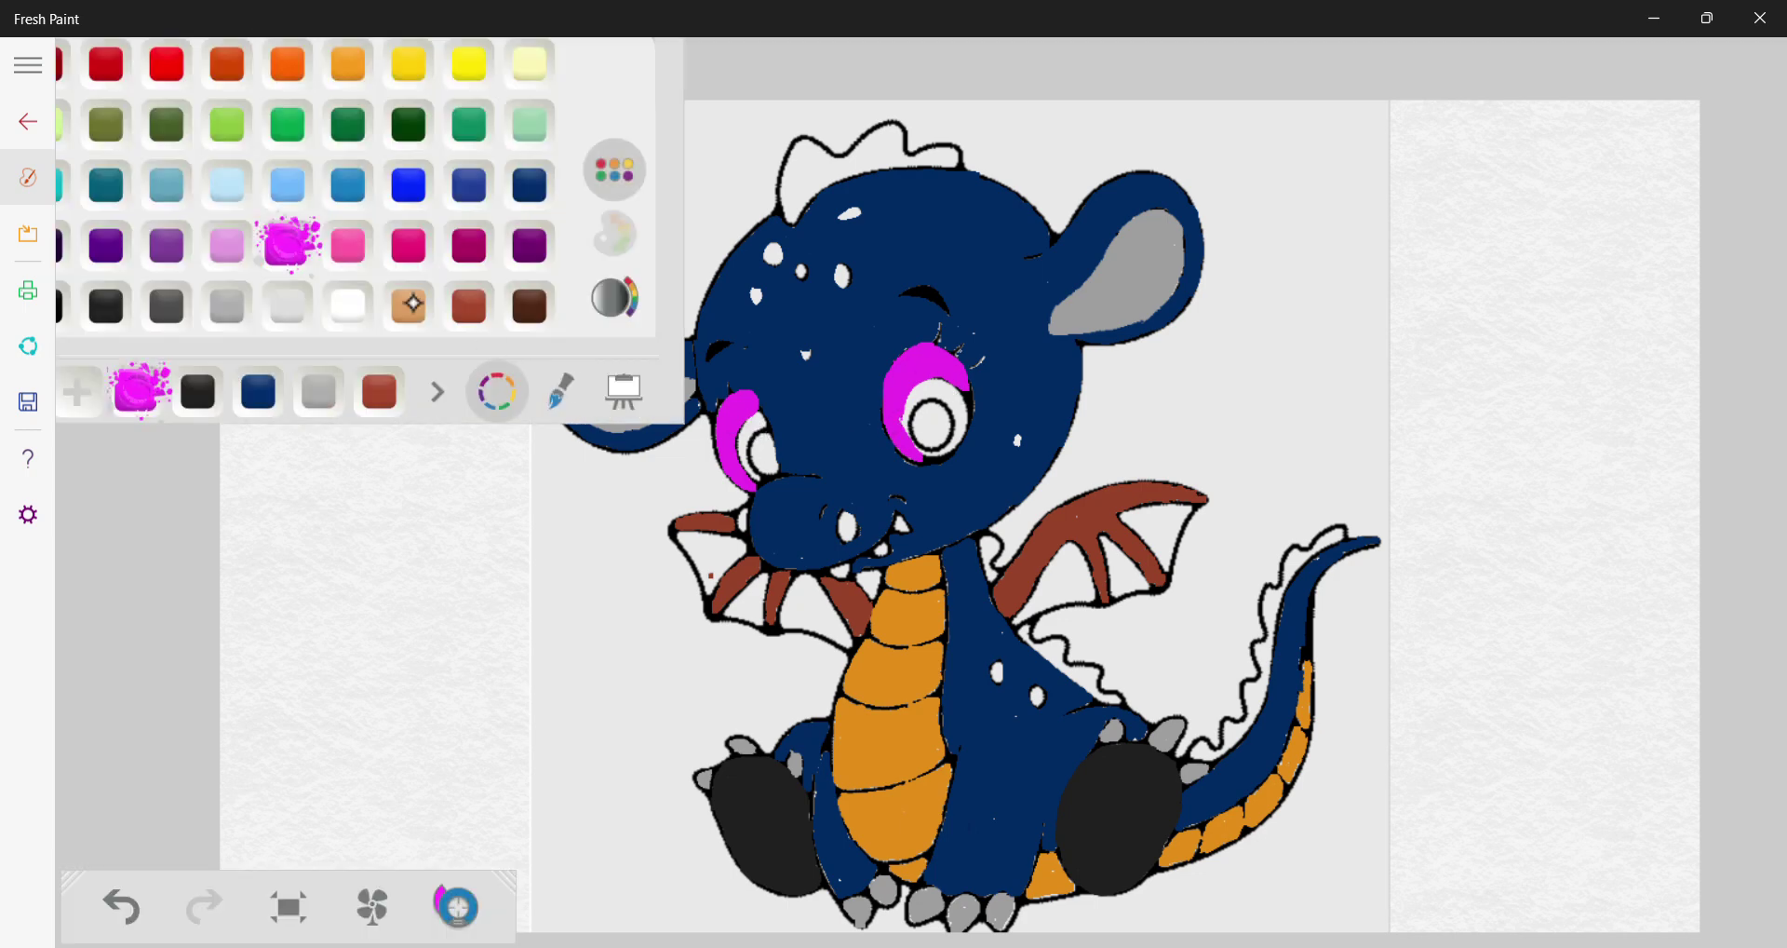
Choose light blue as the paint colour and fill the middle ring of both eyes around the pupils
left_click(233, 188)
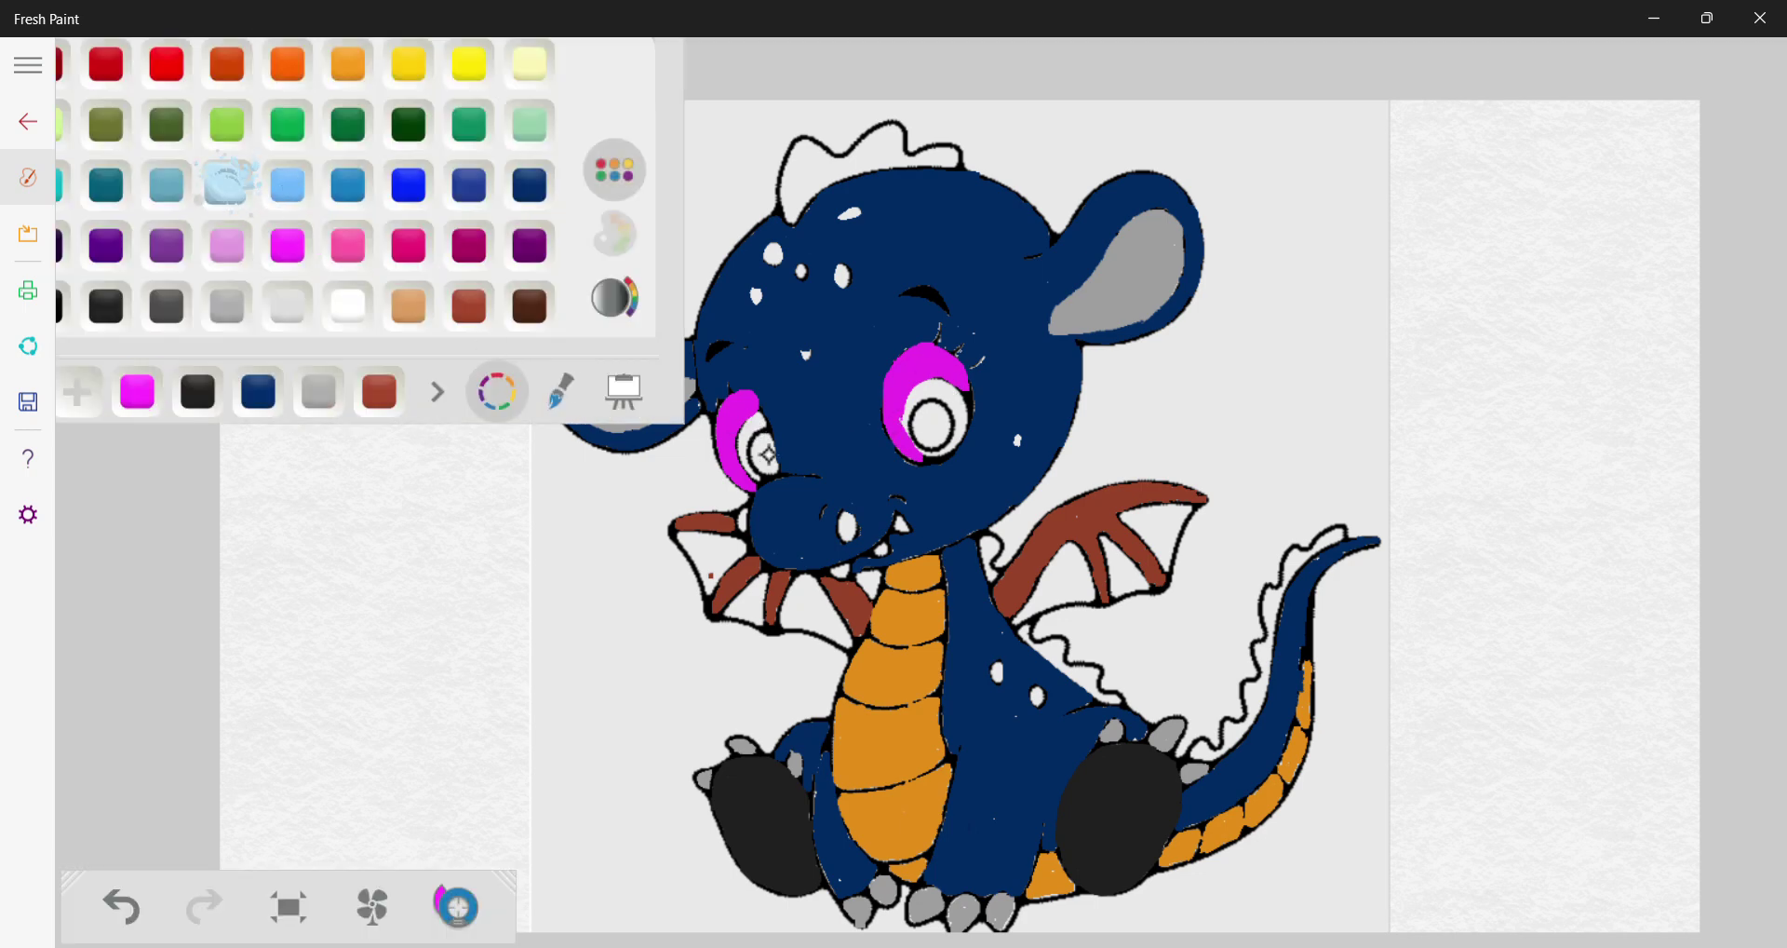
mouse_move(761, 444)
left_mouse_down()
mouse_move(758, 421)
mouse_move(756, 470)
mouse_move(760, 421)
left_mouse_up()
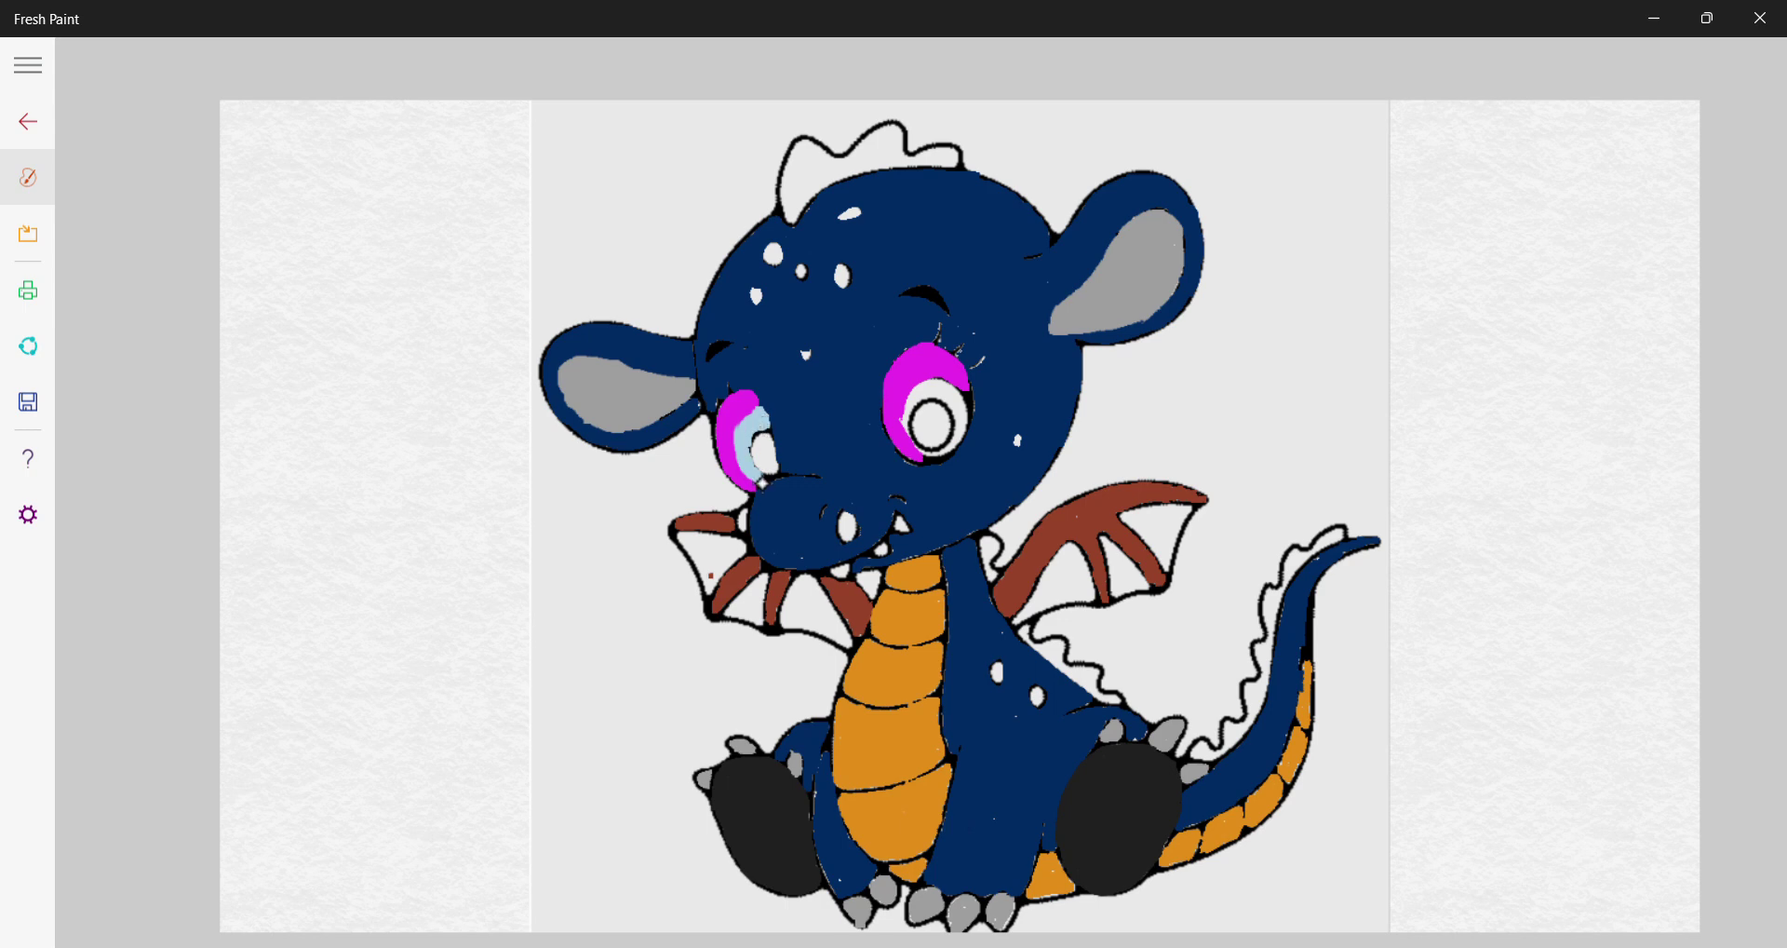
left_click_drag(759, 484, 761, 481)
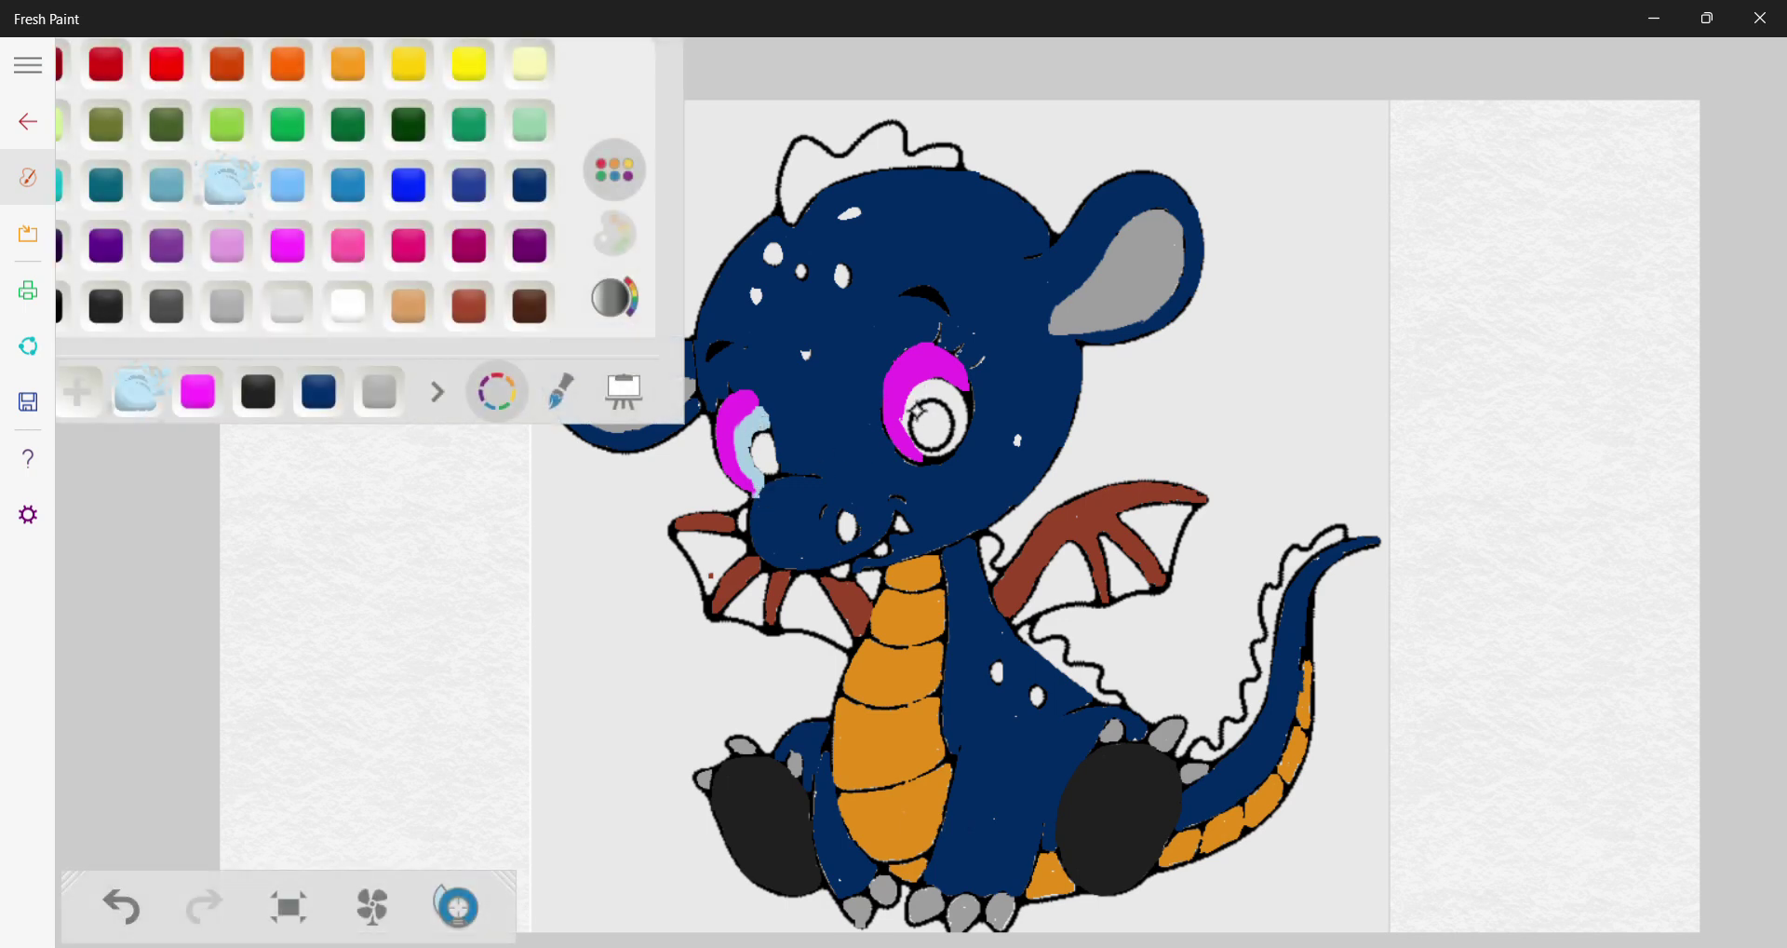
mouse_move(917, 414)
left_mouse_down()
mouse_move(921, 387)
mouse_move(904, 411)
mouse_move(942, 385)
mouse_move(961, 407)
mouse_move(951, 449)
mouse_move(960, 415)
mouse_move(956, 432)
mouse_move(931, 399)
mouse_move(925, 456)
mouse_move(914, 400)
mouse_move(923, 456)
left_mouse_up()
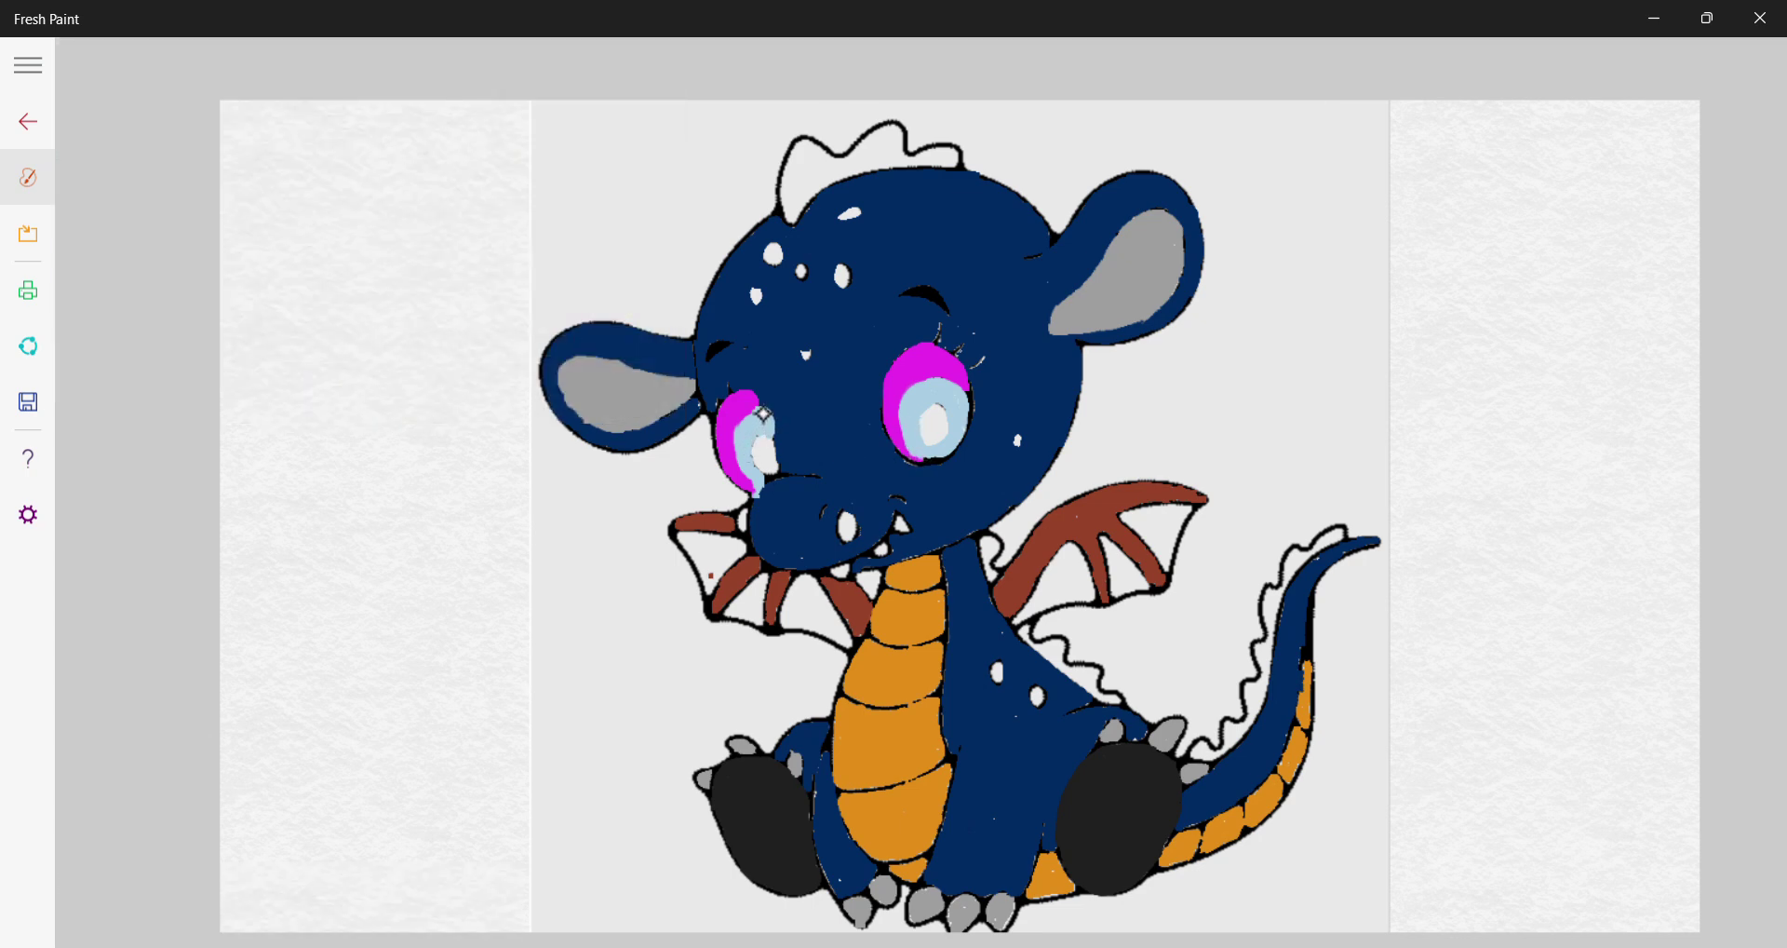
mouse_move(763, 414)
left_mouse_down()
mouse_move(740, 447)
mouse_move(769, 428)
mouse_move(757, 483)
left_mouse_up()
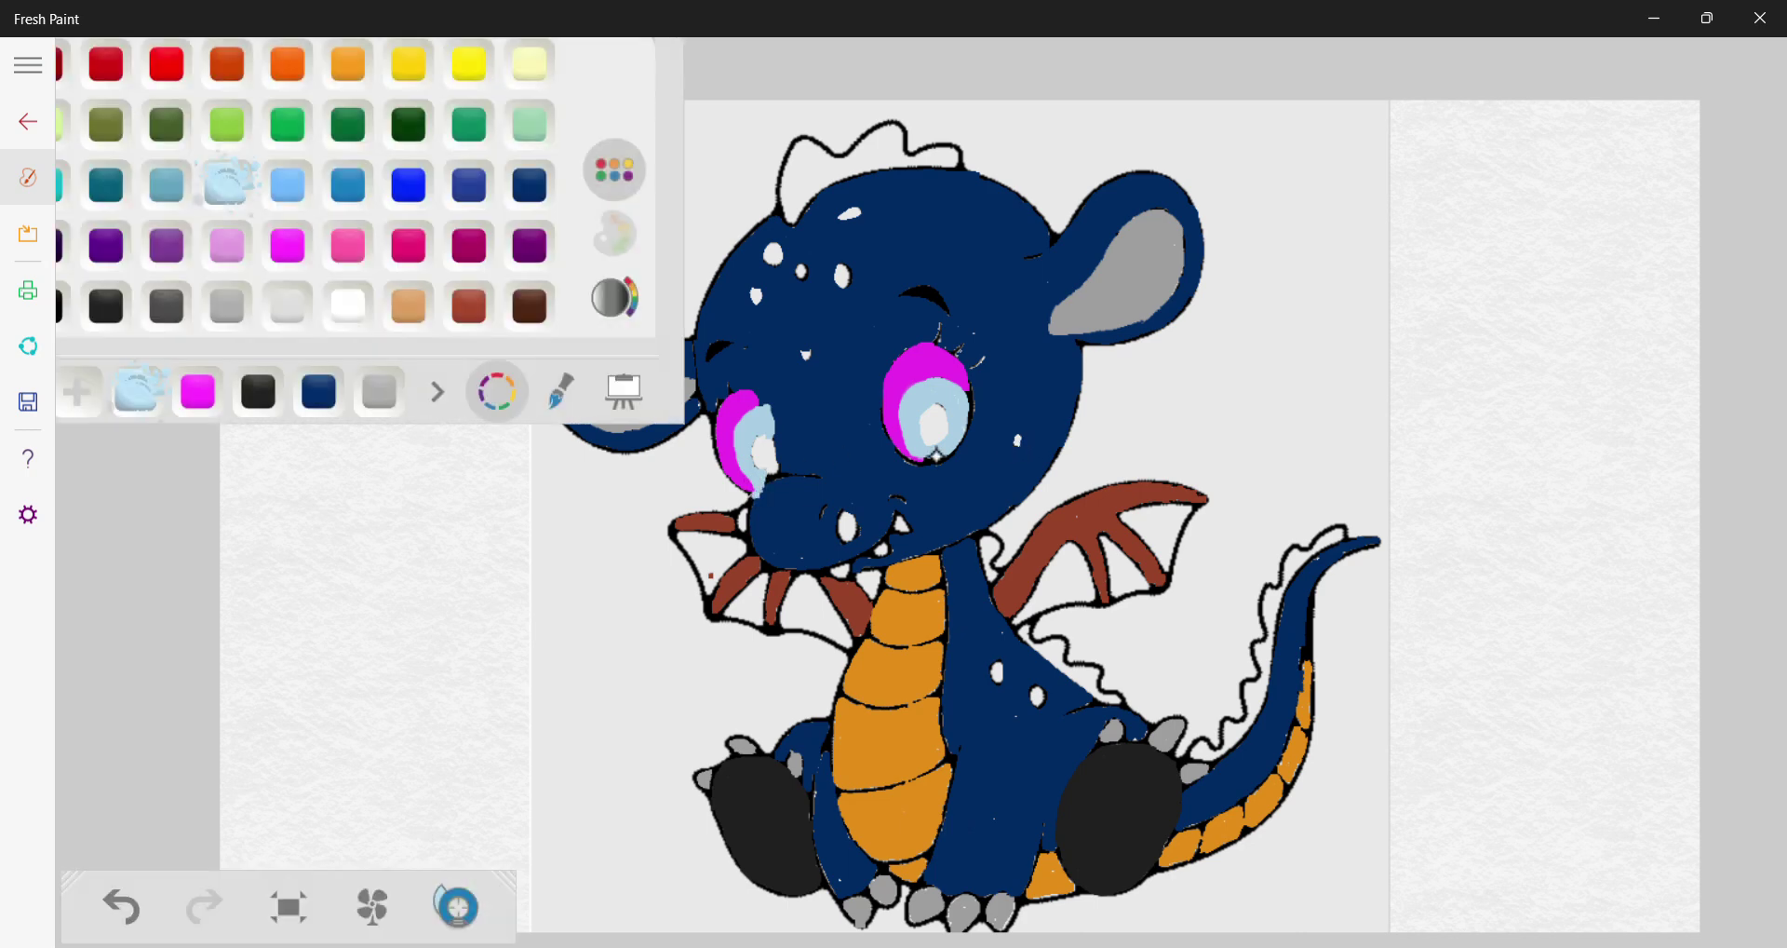
Choose bright orange as the paint colour and fill the pupils of both eyes
left_click(289, 65)
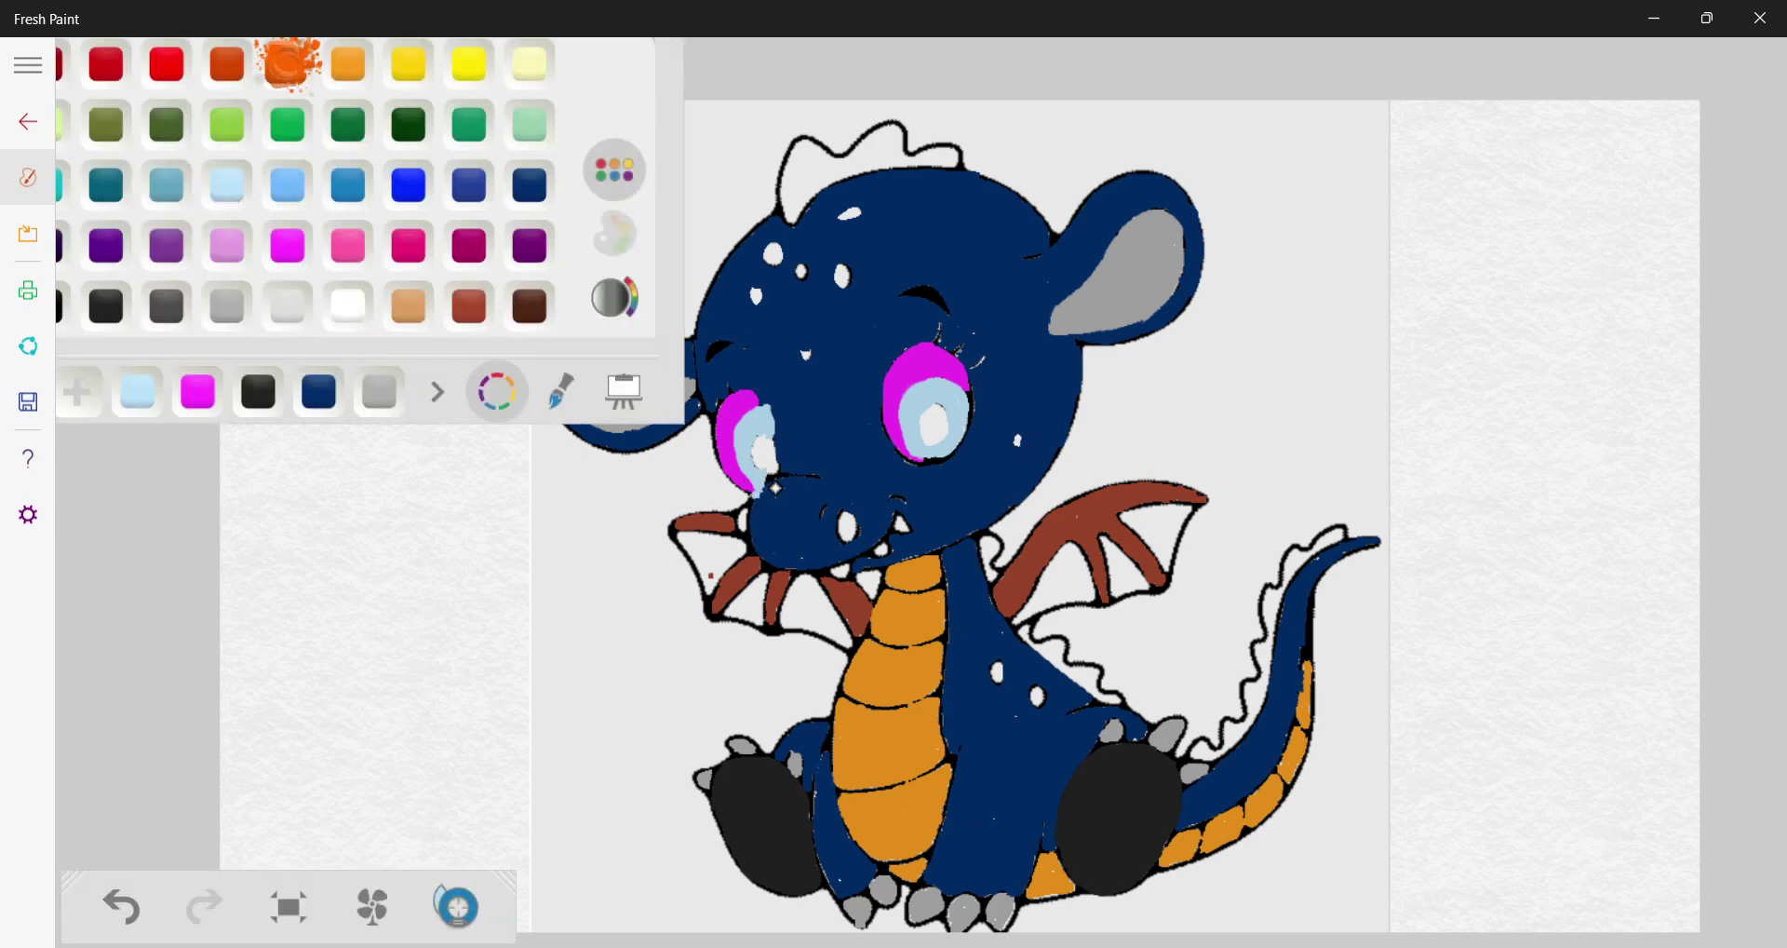
left_click_drag(766, 442, 769, 452)
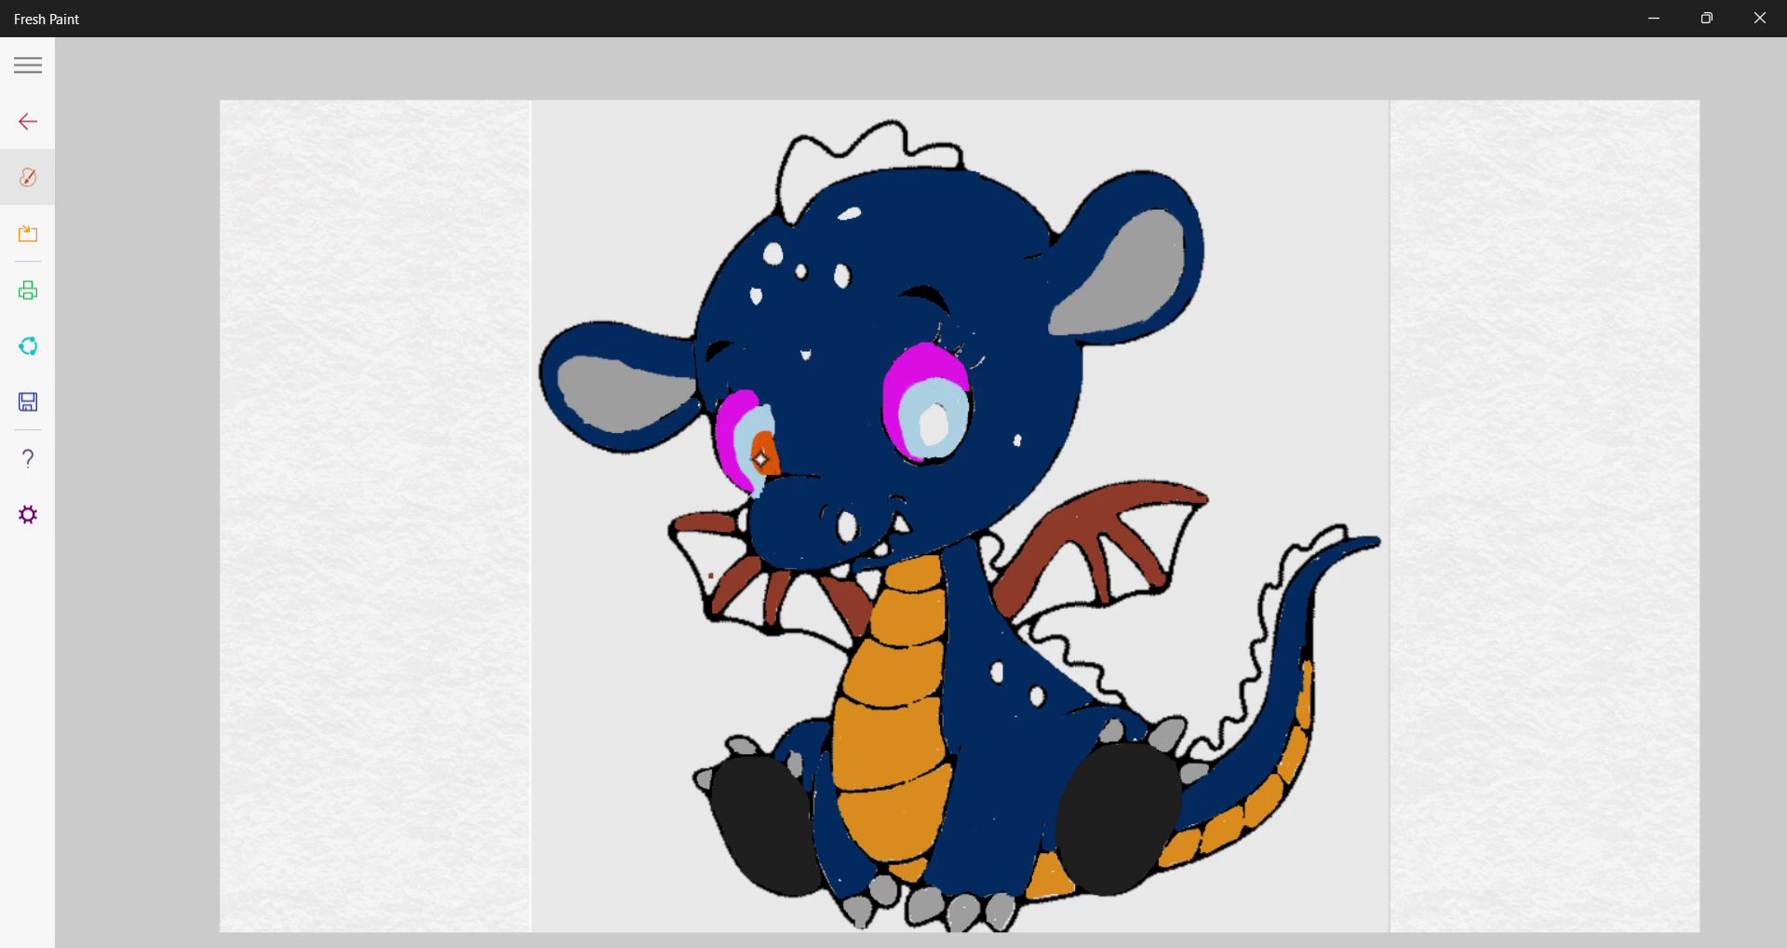
left_click_drag(941, 403, 932, 445)
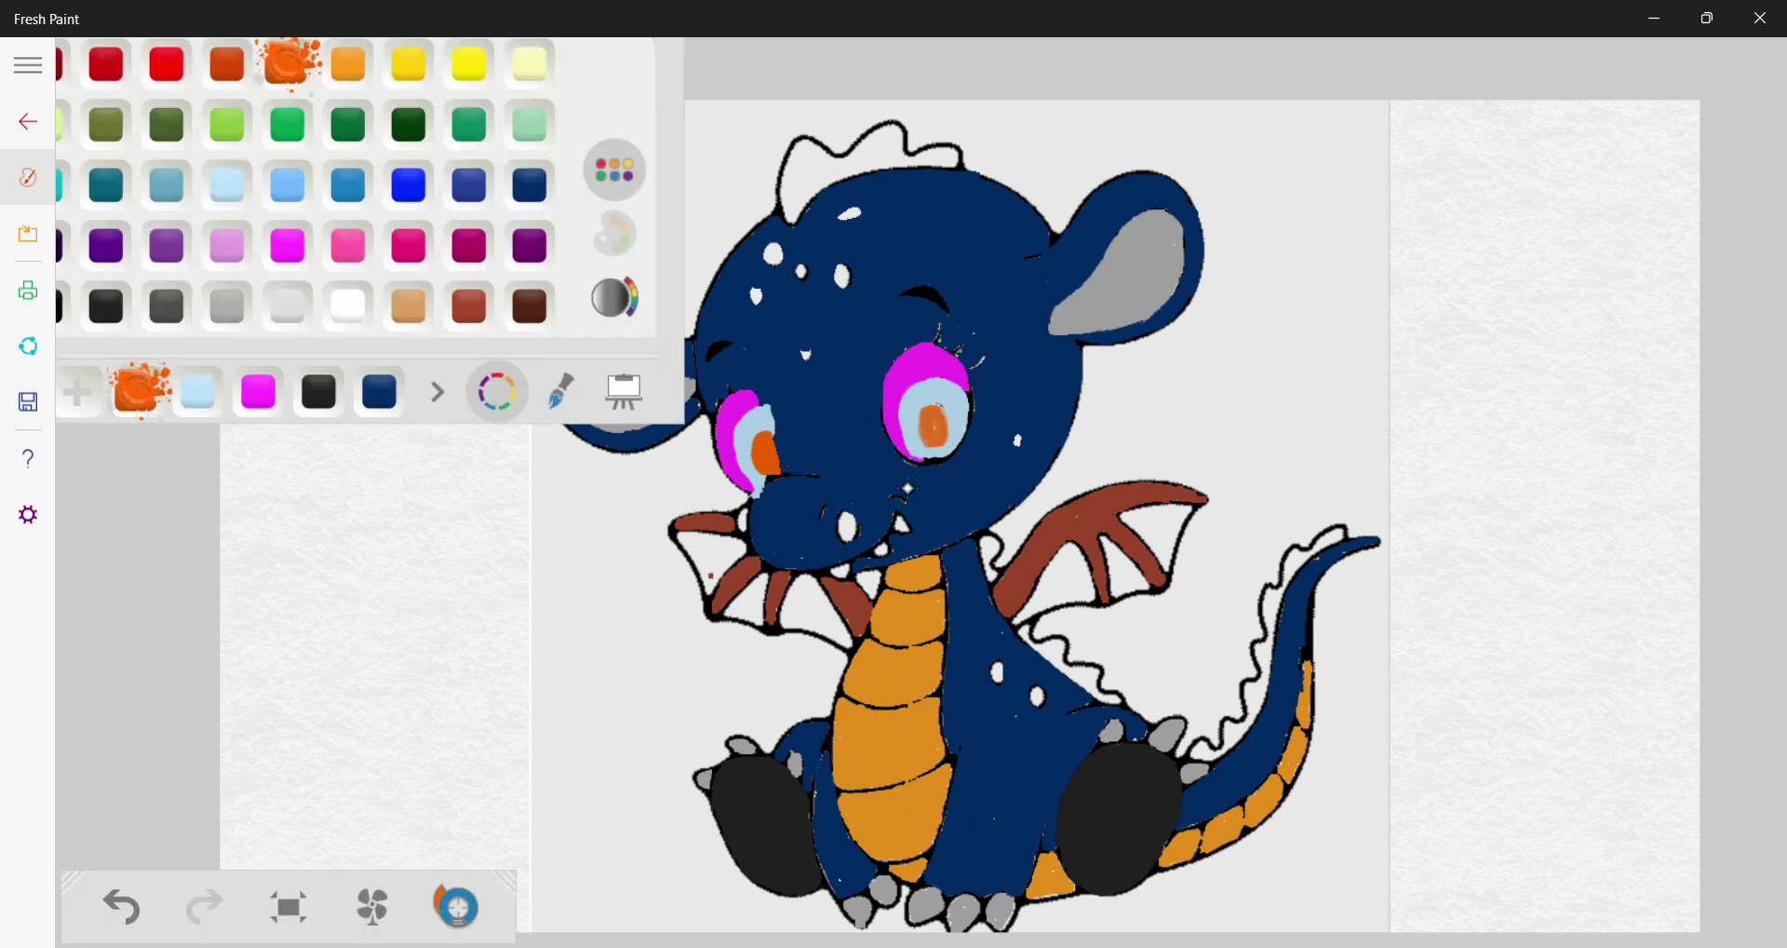
Choose bright red as the paint colour and fill the small white tooth shapes along the dragon's mouth
left_click(166, 63)
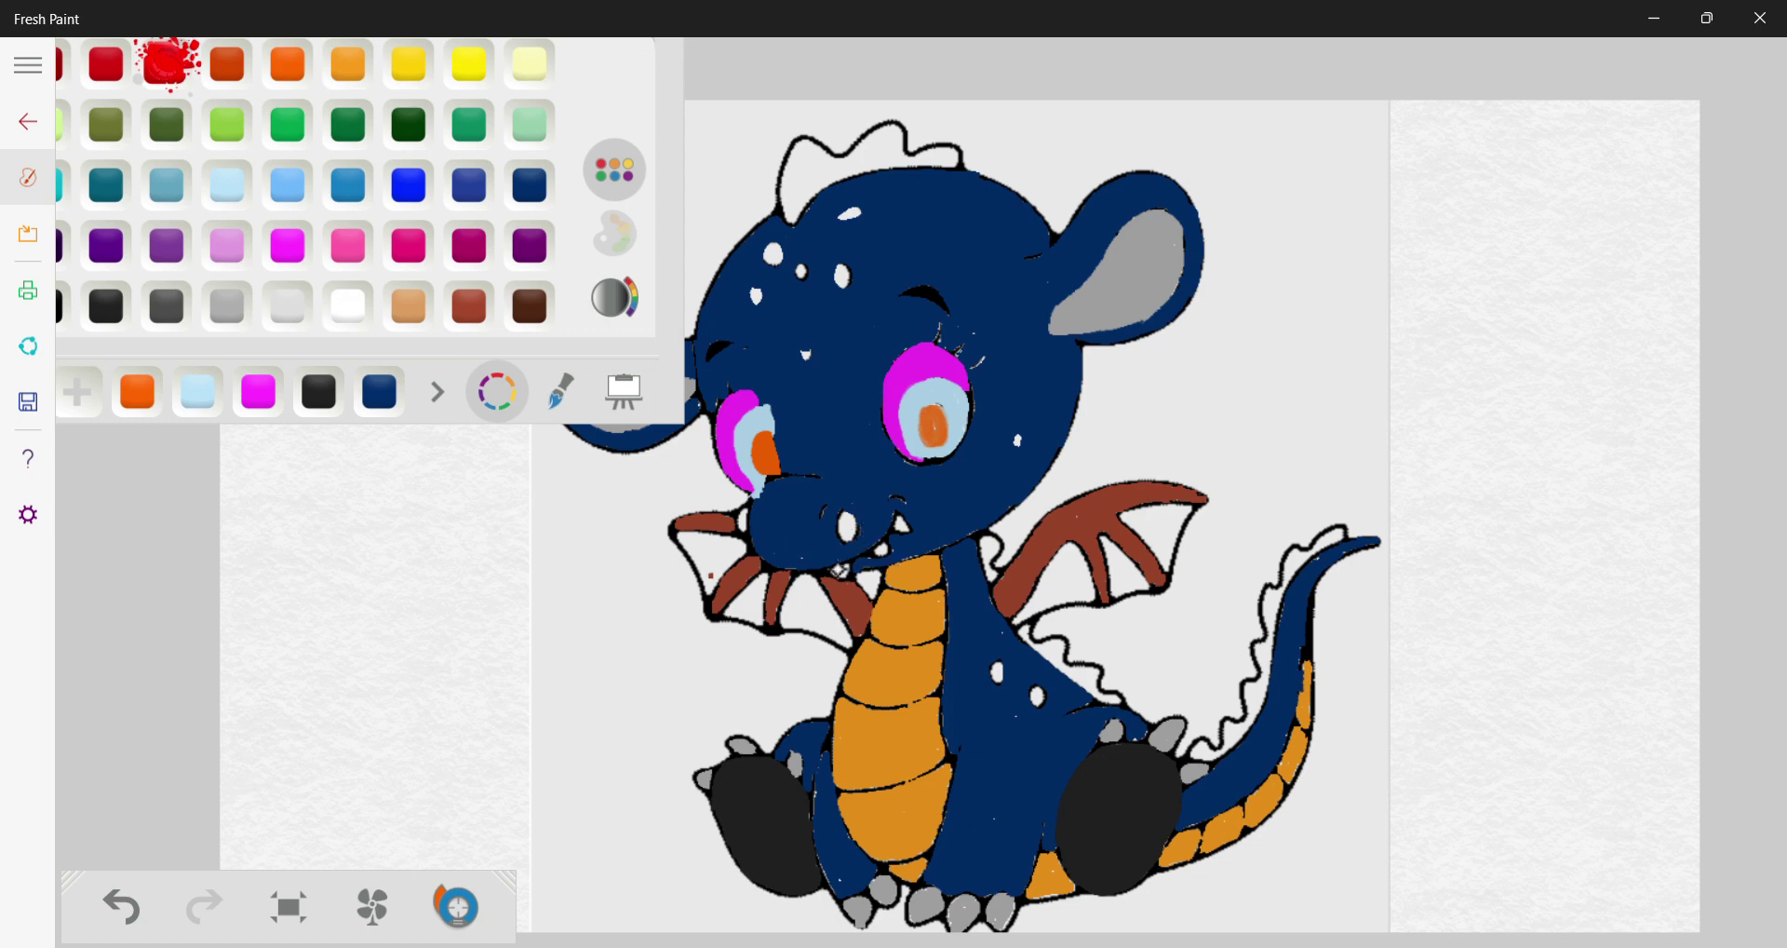
left_click_drag(843, 569, 850, 573)
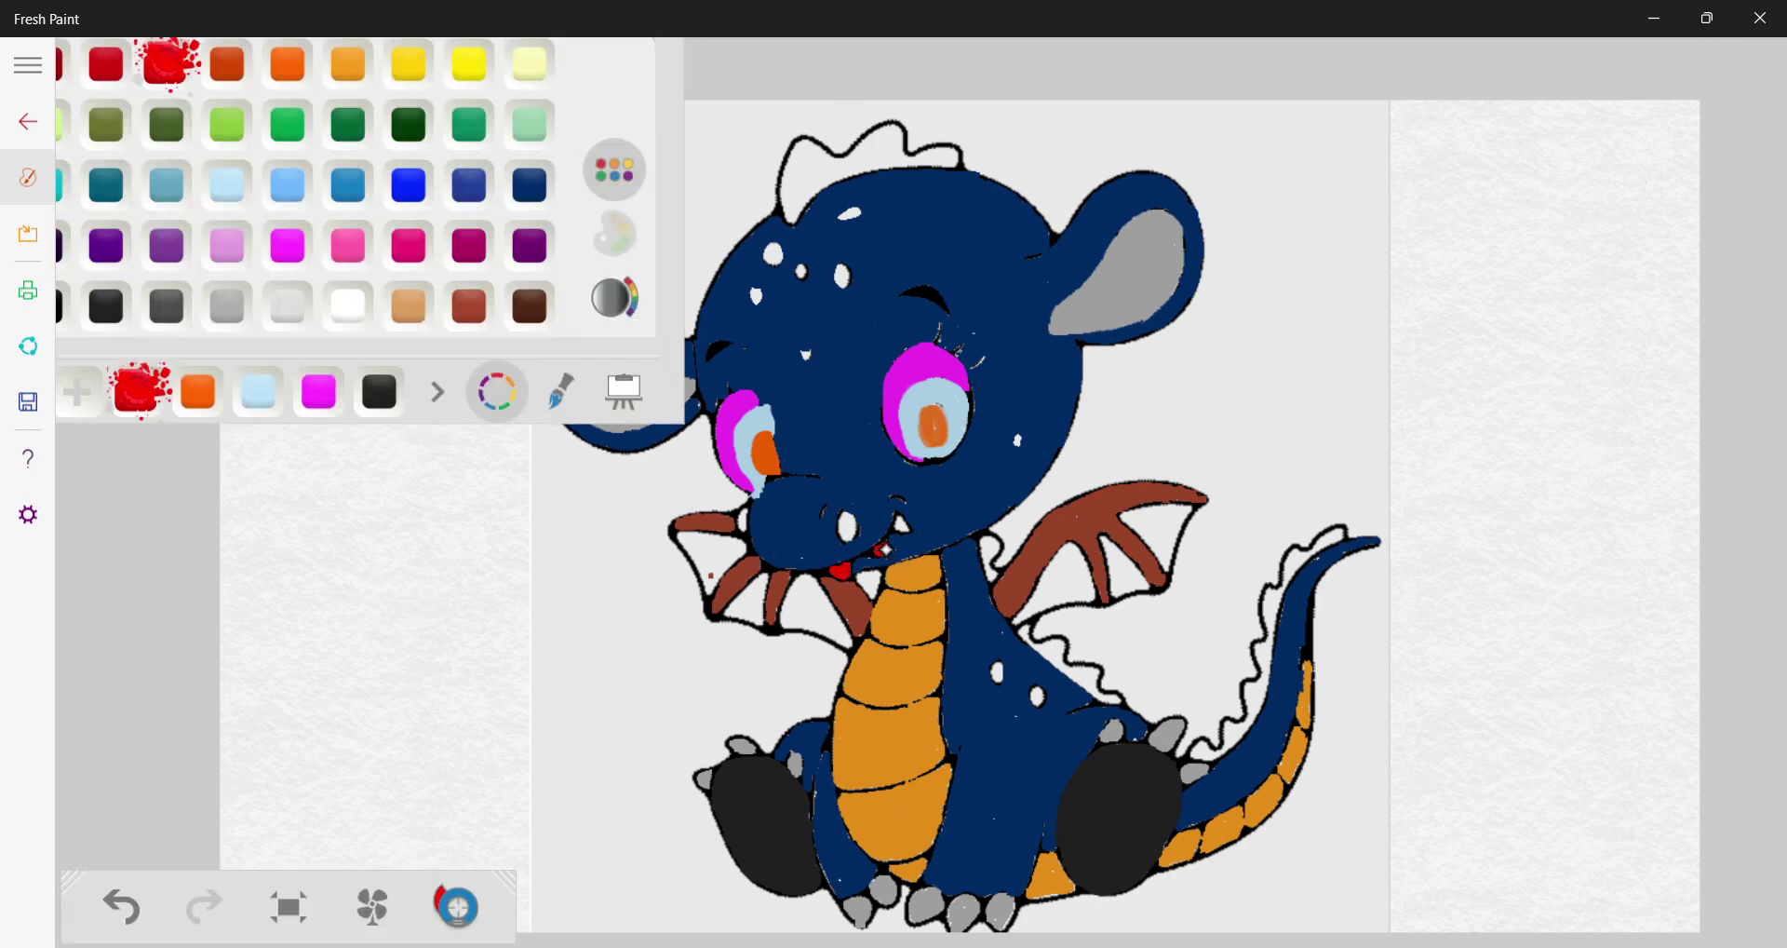
left_click(901, 524)
Choose mid grey as the paint colour and fill the nostrils and the crest on top of the head
left_click(238, 315)
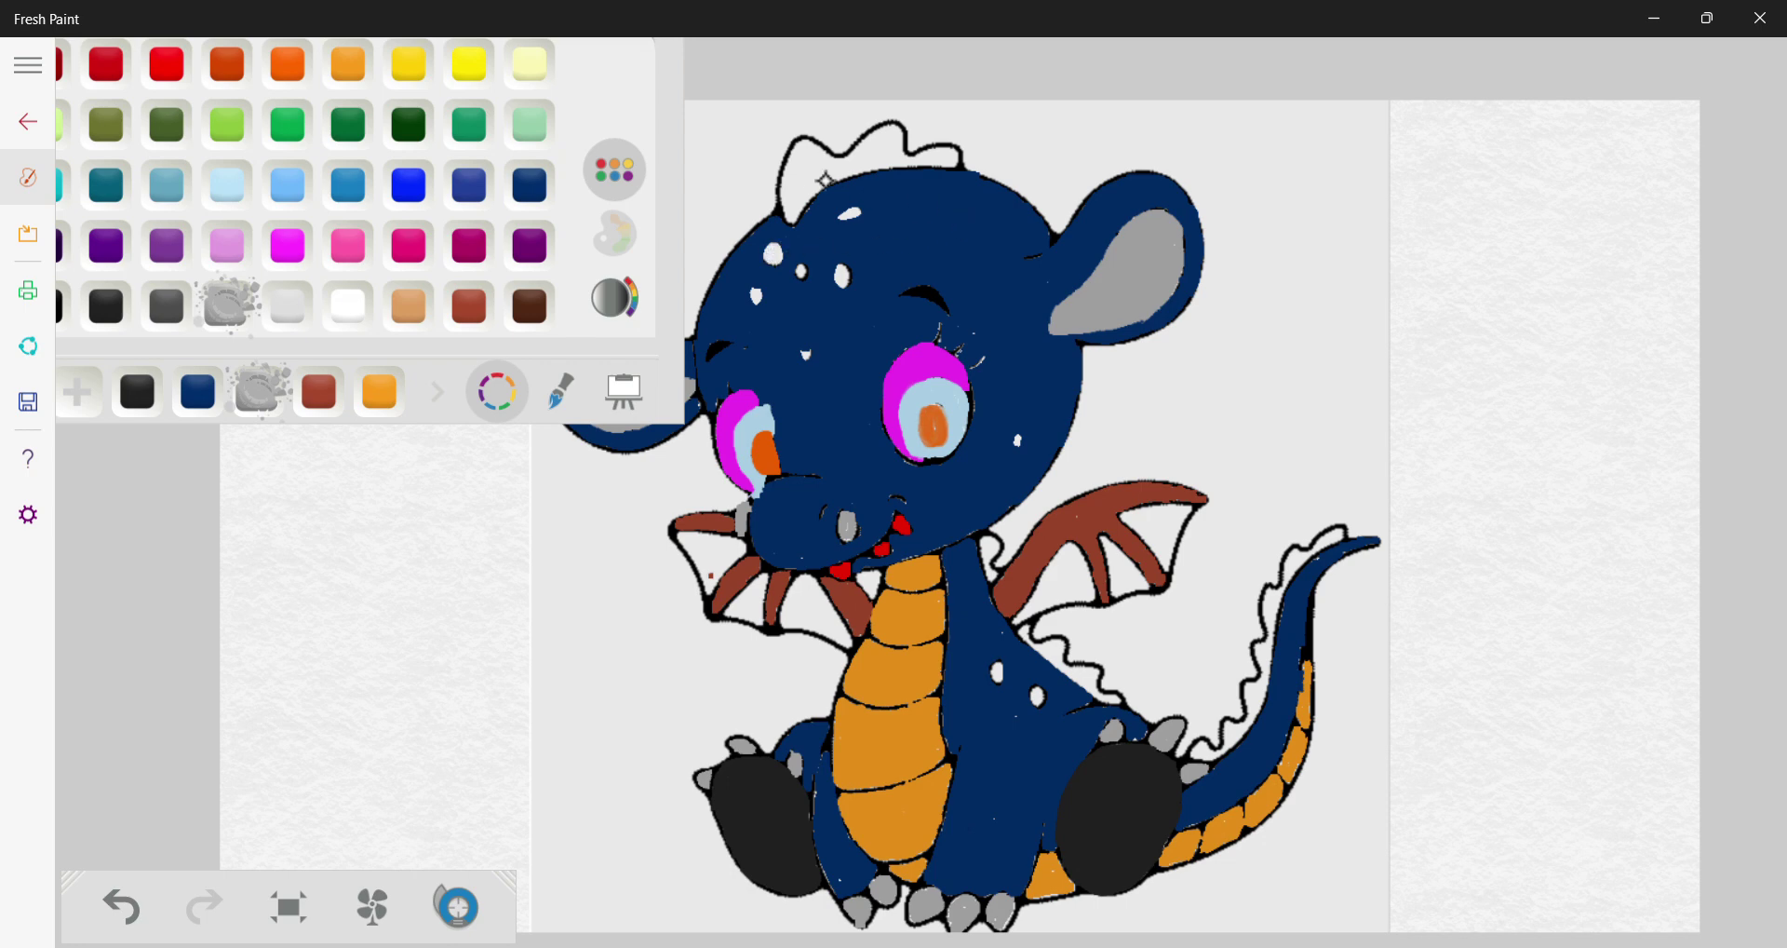
mouse_move(802, 155)
left_mouse_down()
mouse_move(787, 219)
mouse_move(834, 174)
mouse_move(805, 201)
mouse_move(880, 164)
mouse_move(929, 162)
mouse_move(856, 174)
mouse_move(958, 165)
mouse_move(951, 150)
mouse_move(906, 158)
mouse_move(892, 131)
mouse_move(847, 165)
mouse_move(886, 134)
mouse_move(846, 160)
mouse_move(805, 142)
mouse_move(842, 165)
mouse_move(903, 128)
mouse_move(904, 162)
mouse_move(879, 165)
mouse_move(876, 145)
mouse_move(898, 154)
mouse_move(811, 192)
mouse_move(824, 167)
mouse_move(799, 180)
mouse_move(801, 163)
mouse_move(784, 204)
mouse_move(791, 141)
mouse_move(838, 157)
mouse_move(808, 144)
mouse_move(910, 138)
left_mouse_up()
mouse_move(910, 138)
left_mouse_down()
mouse_move(802, 179)
mouse_move(792, 205)
mouse_move(790, 151)
mouse_move(811, 133)
mouse_move(844, 168)
mouse_move(925, 130)
mouse_move(915, 153)
mouse_move(965, 160)
left_mouse_up()
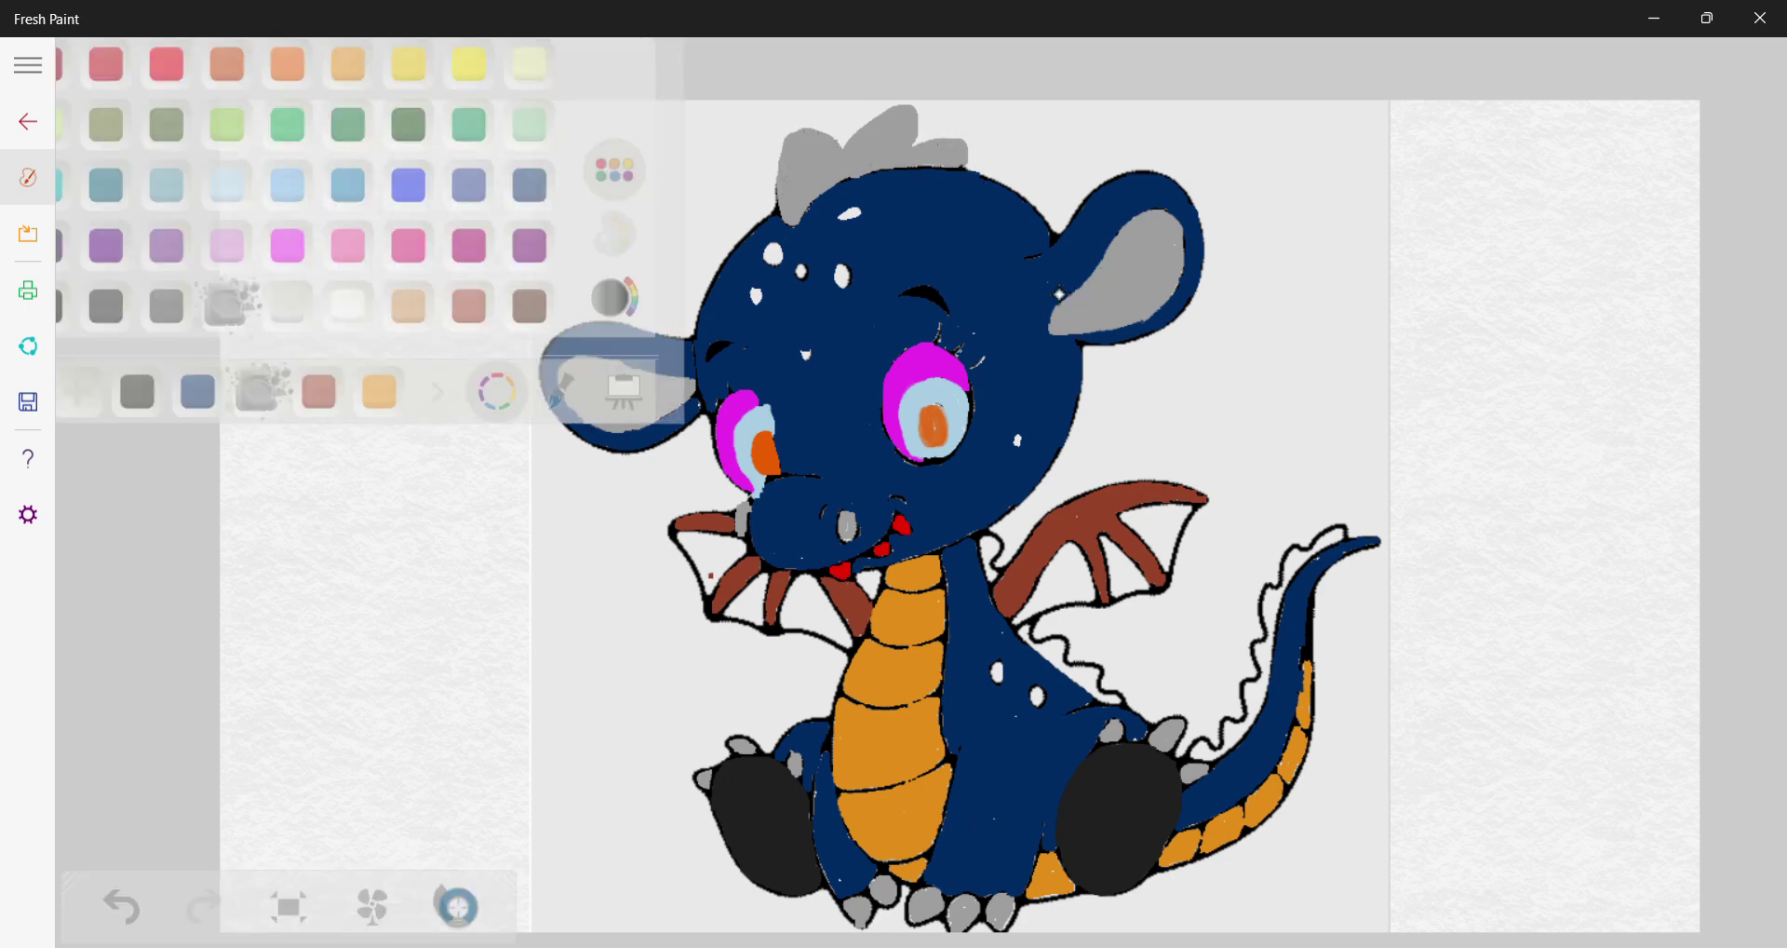
left_click_drag(784, 196, 783, 214)
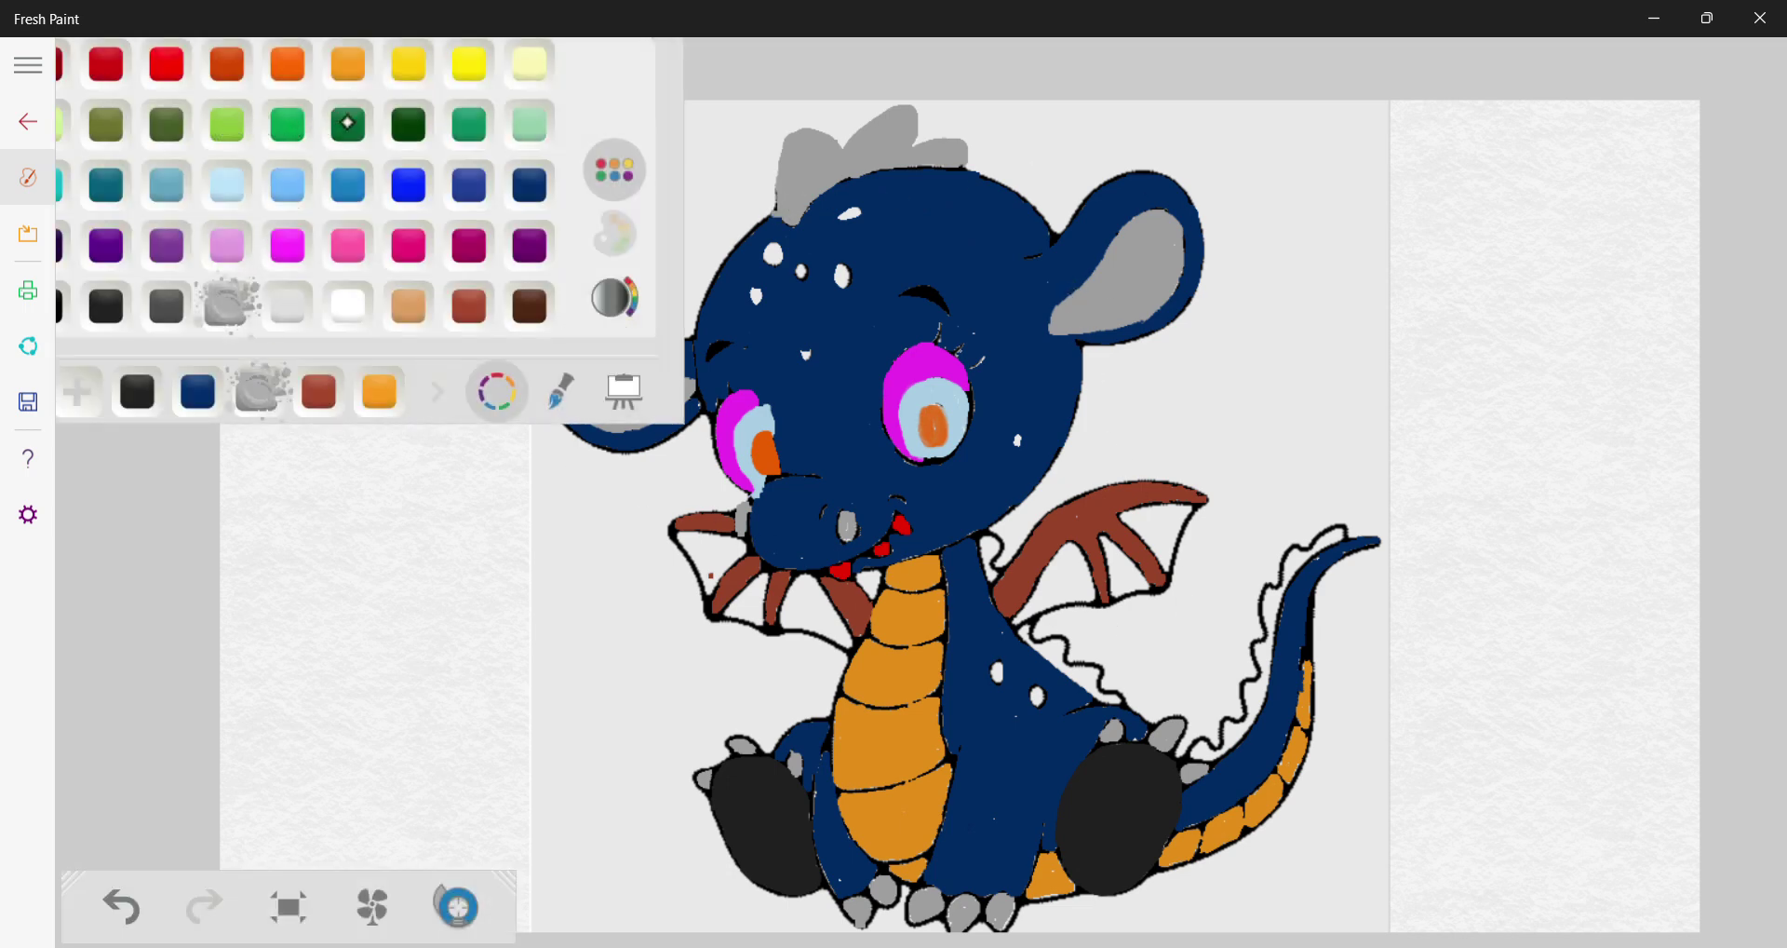
Choose green as the paint colour and fill the spikes along the dragon's back, undoing the stray strokes
left_click(347, 122)
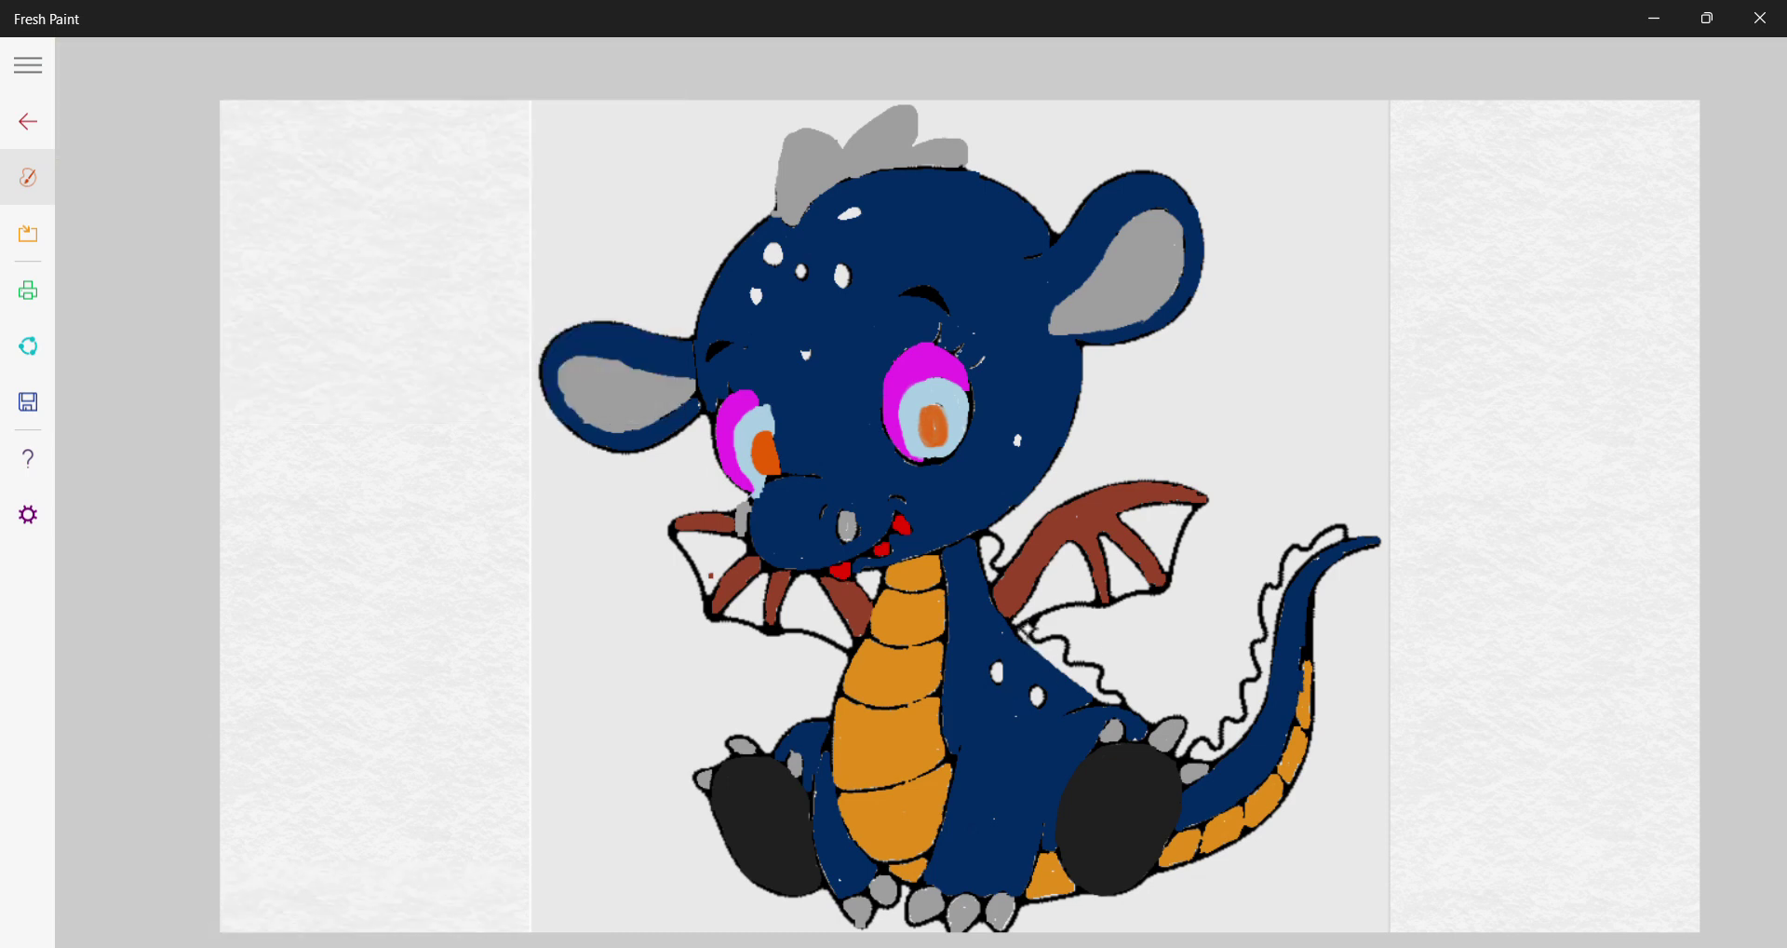
left_click_drag(1024, 631, 1031, 640)
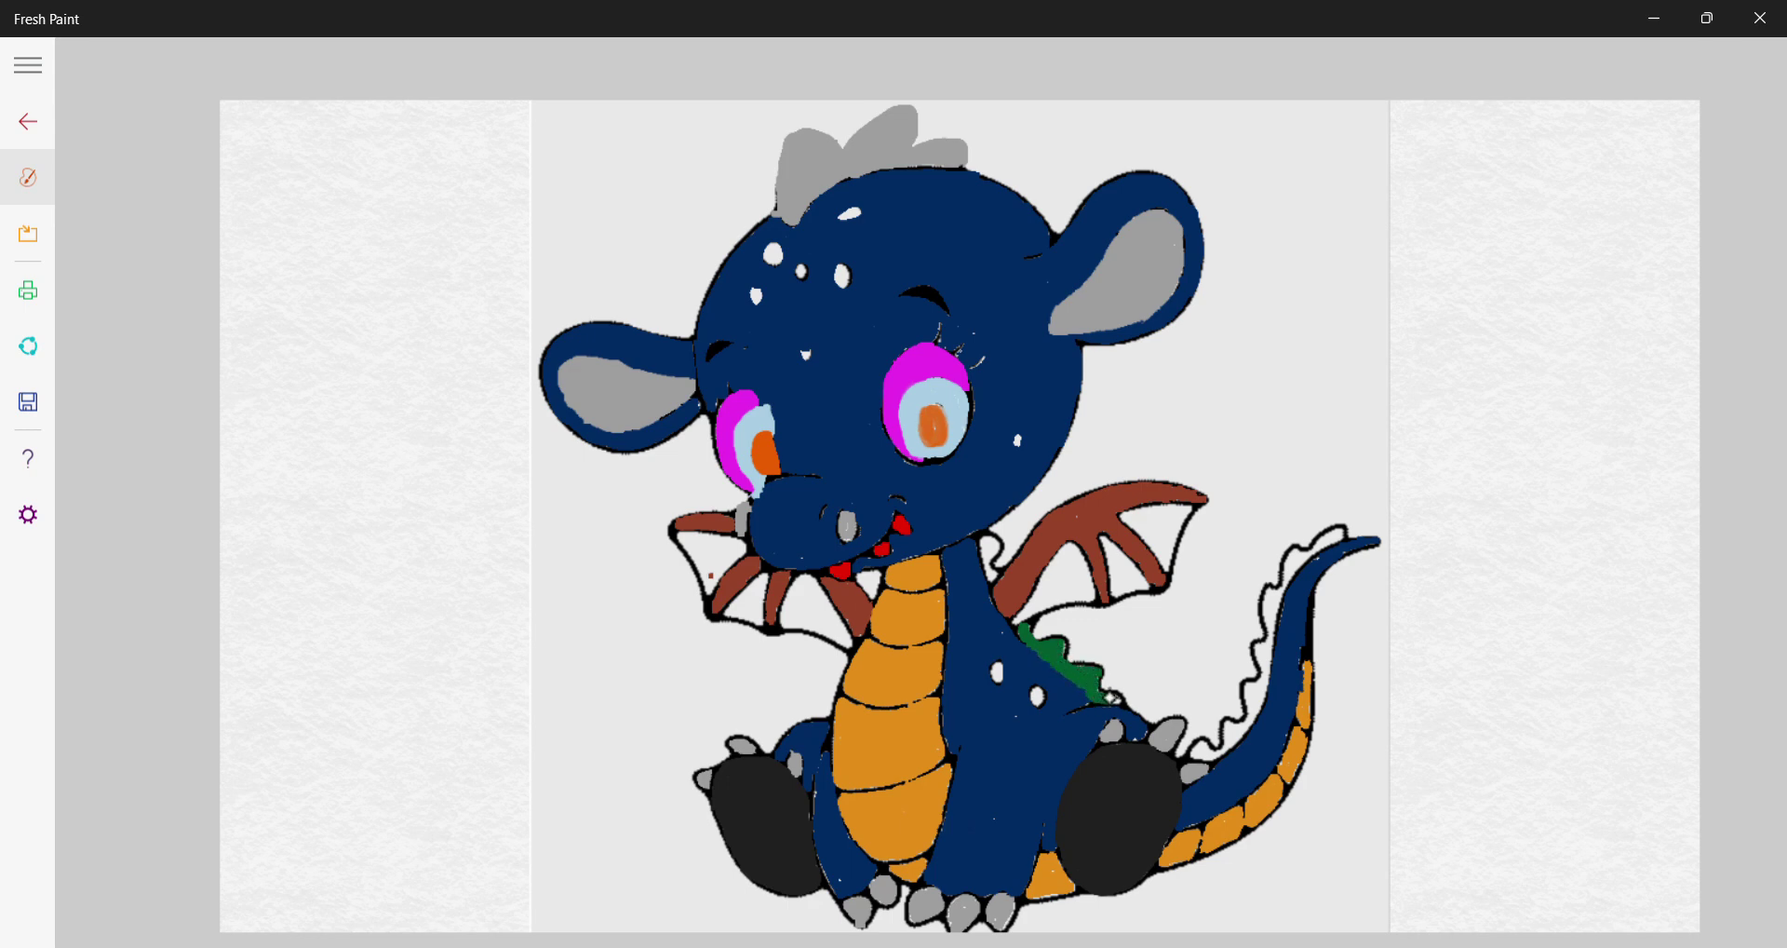
left_click_drag(1121, 695, 1213, 748)
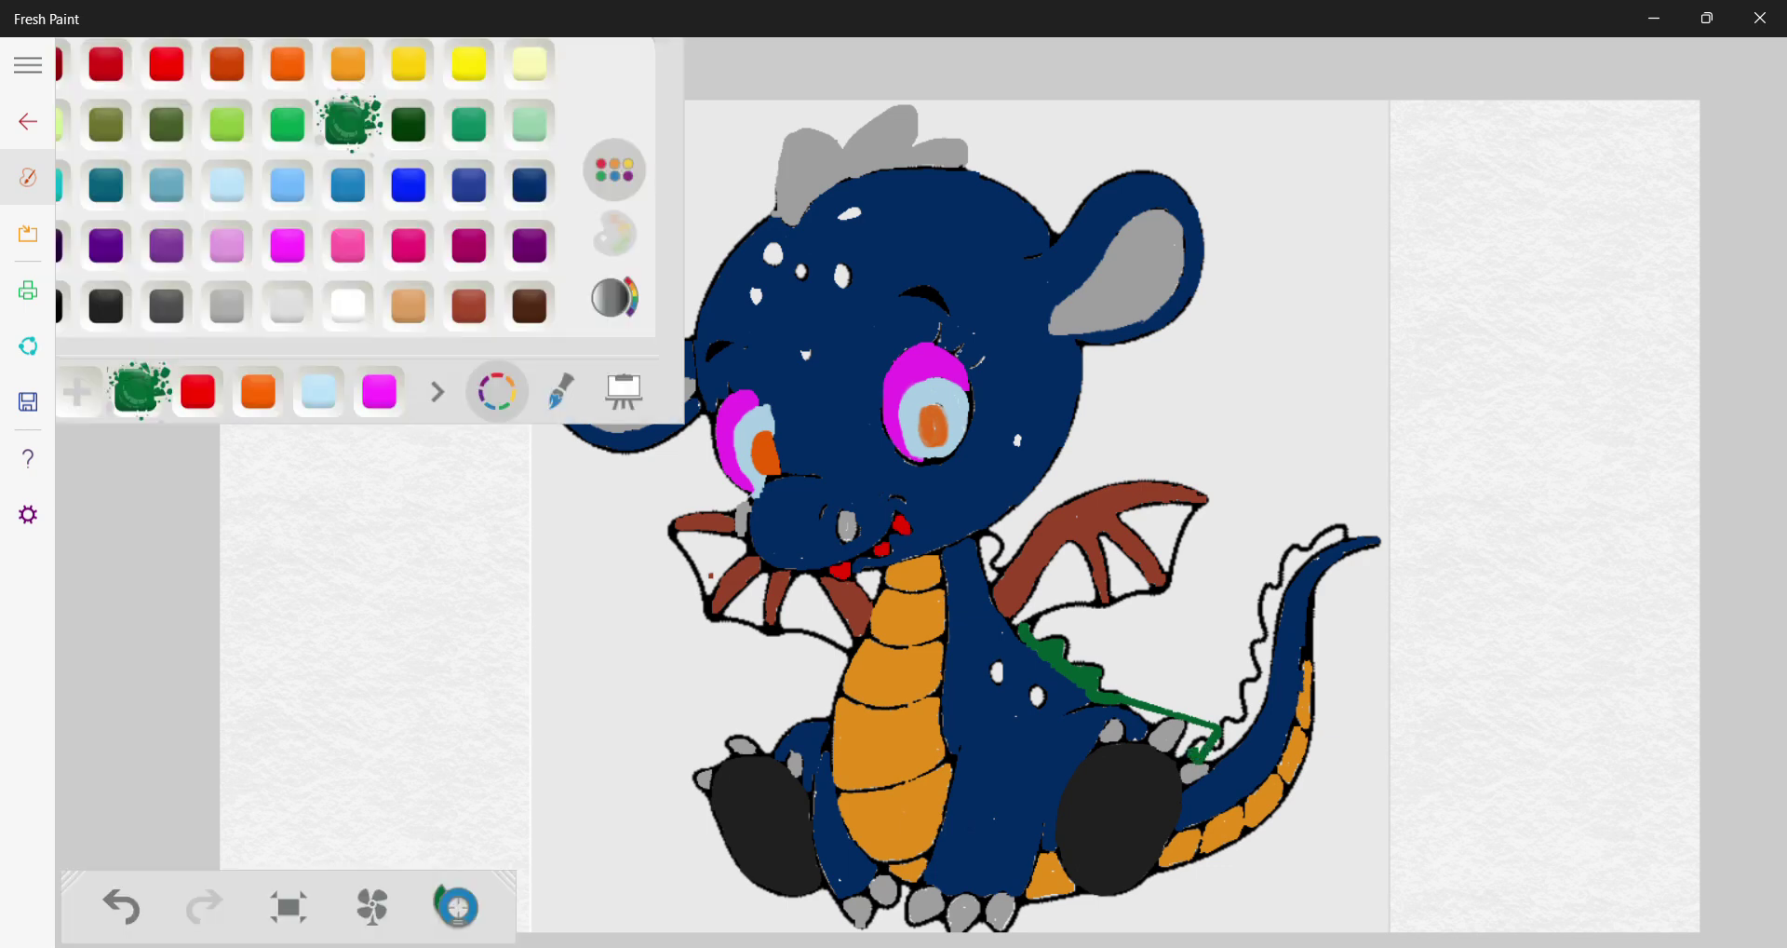
key("ctrl+z")
left_click_drag(1099, 686, 1089, 684)
key("ctrl+z")
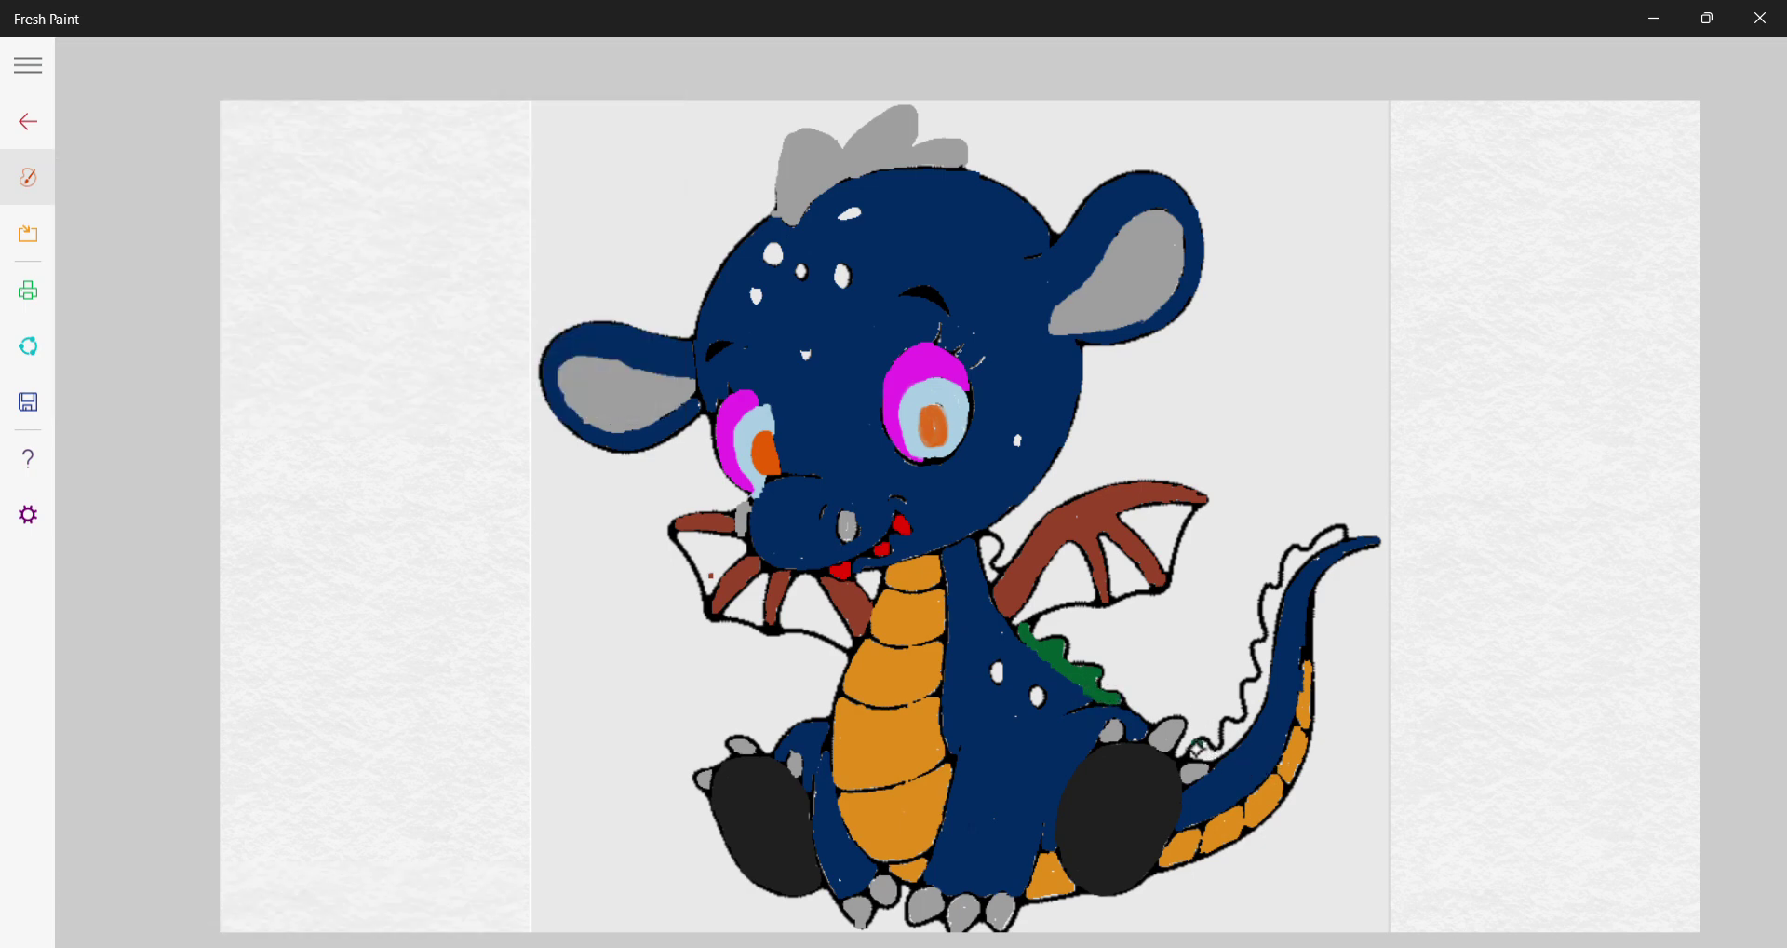
Fill the spikes along the tail with green up to the tail tip and cover the remaining gaps
left_click_drag(1221, 745, 1266, 681)
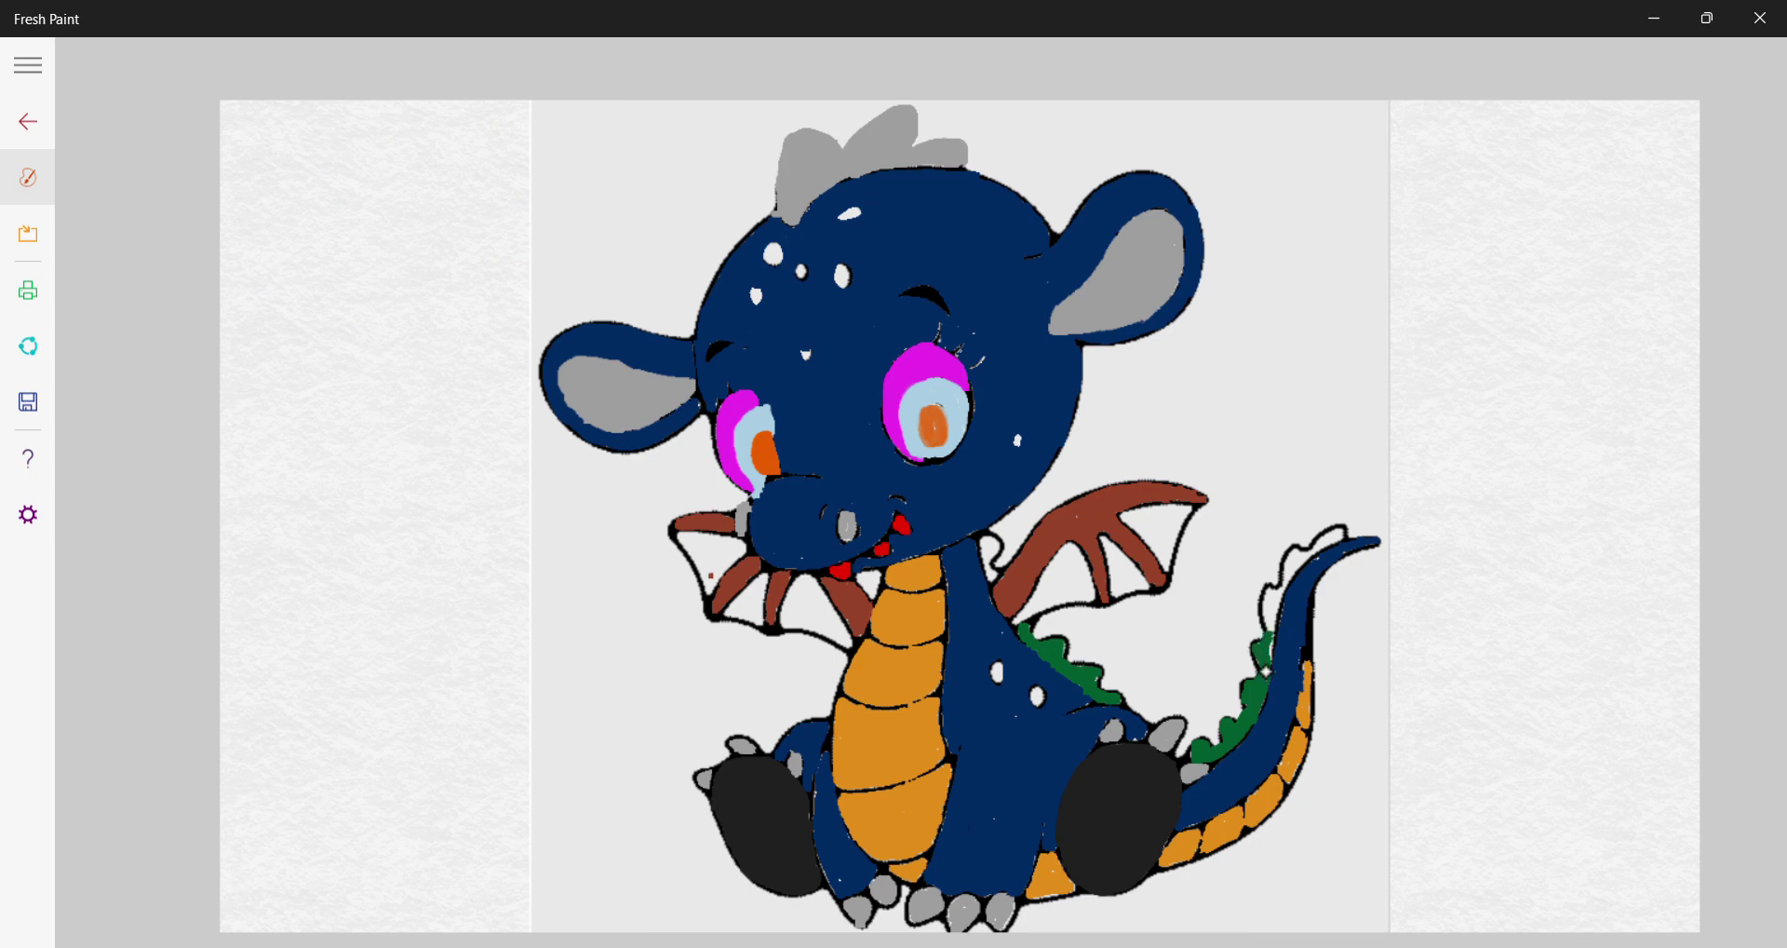
mouse_move(1272, 679)
left_mouse_down()
mouse_move(1272, 600)
mouse_move(1337, 529)
mouse_move(1299, 571)
left_mouse_up()
left_click(1264, 693)
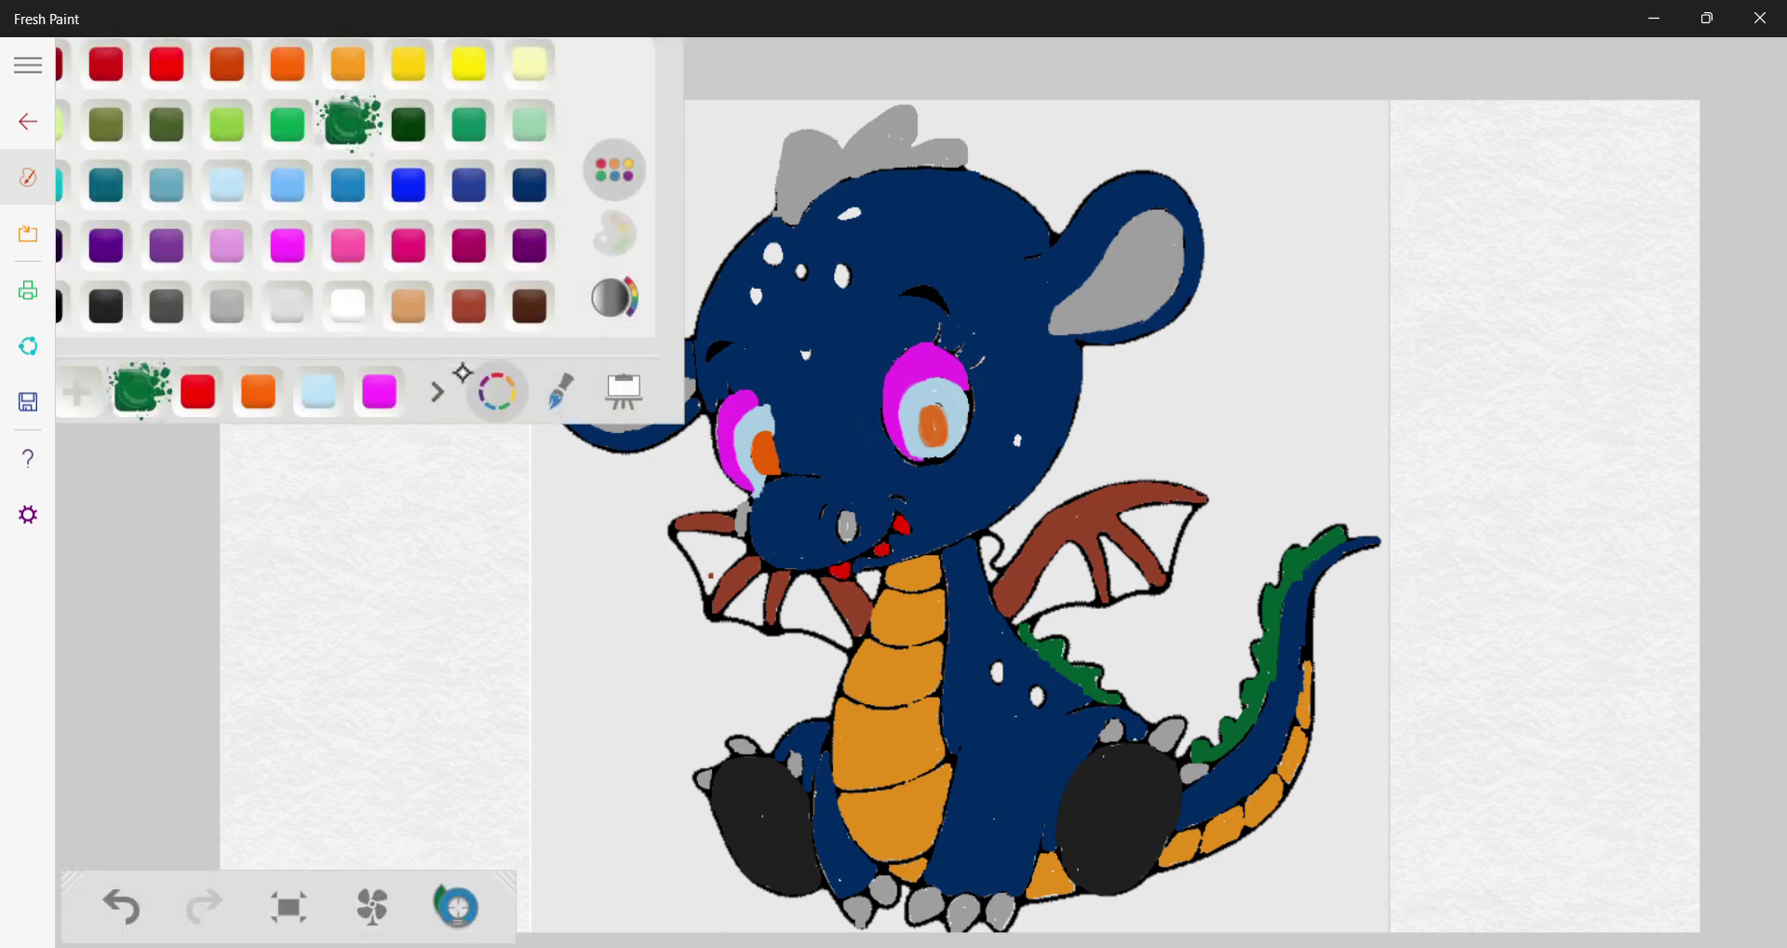
Move the colour palette aside and hand-letter THANK YOU in green on the blank paper between the dragon's larger ear and tail tip
left_click_drag(459, 416, 111, 665)
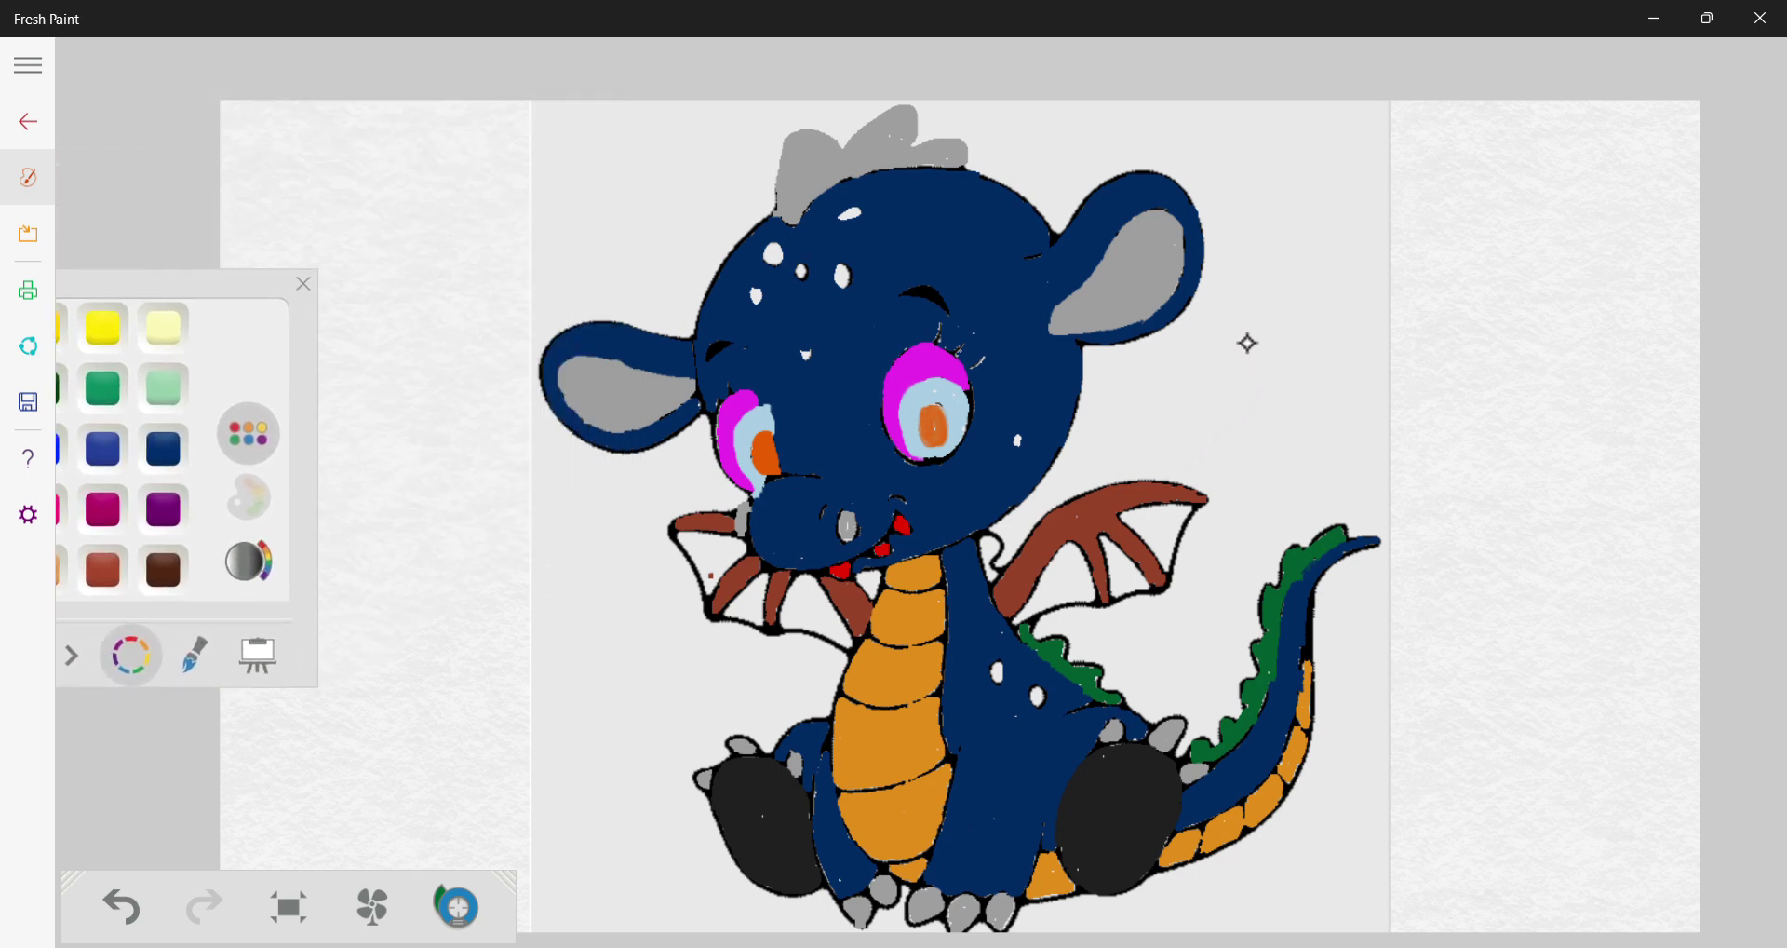
mouse_move(1239, 288)
left_mouse_down()
mouse_move(1307, 294)
mouse_move(1267, 299)
mouse_move(1234, 370)
left_mouse_up()
mouse_move(1268, 307)
left_mouse_down()
mouse_move(1267, 379)
mouse_move(1311, 351)
mouse_move(1303, 384)
left_mouse_up()
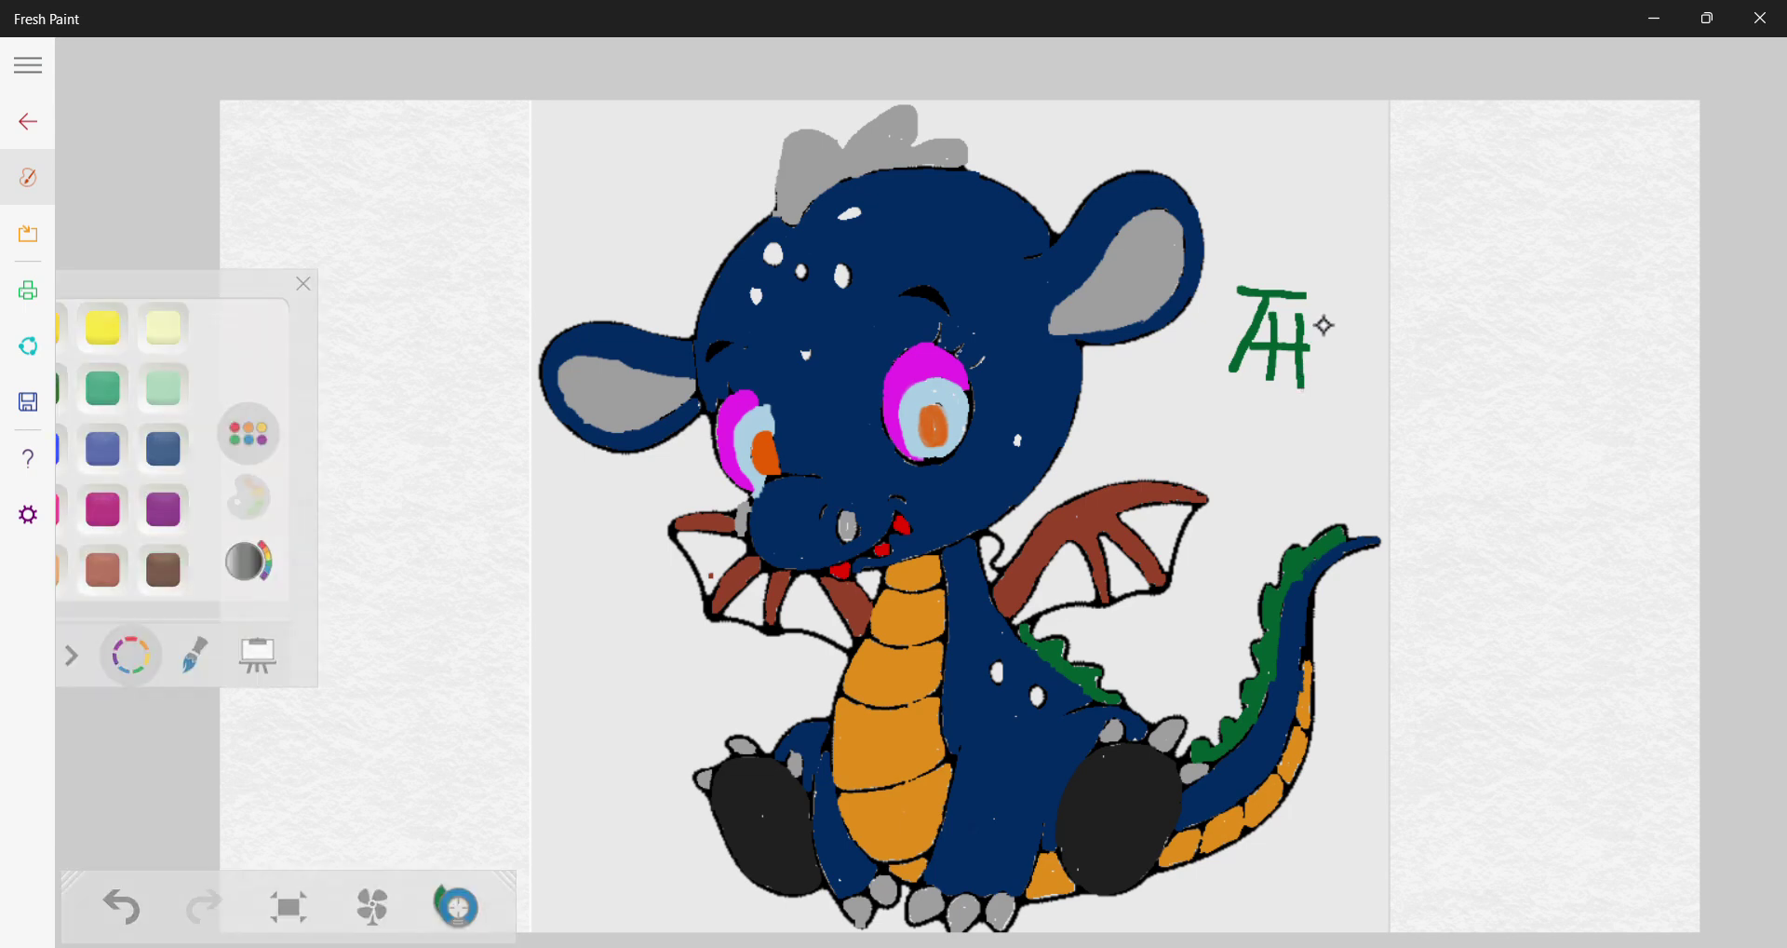
mouse_move(1324, 323)
left_mouse_down()
mouse_move(1311, 354)
mouse_move(1324, 310)
mouse_move(1353, 380)
mouse_move(1314, 353)
mouse_move(1361, 347)
mouse_move(1361, 362)
mouse_move(1361, 307)
mouse_move(1404, 377)
left_mouse_up()
left_click_drag(1405, 294, 1408, 377)
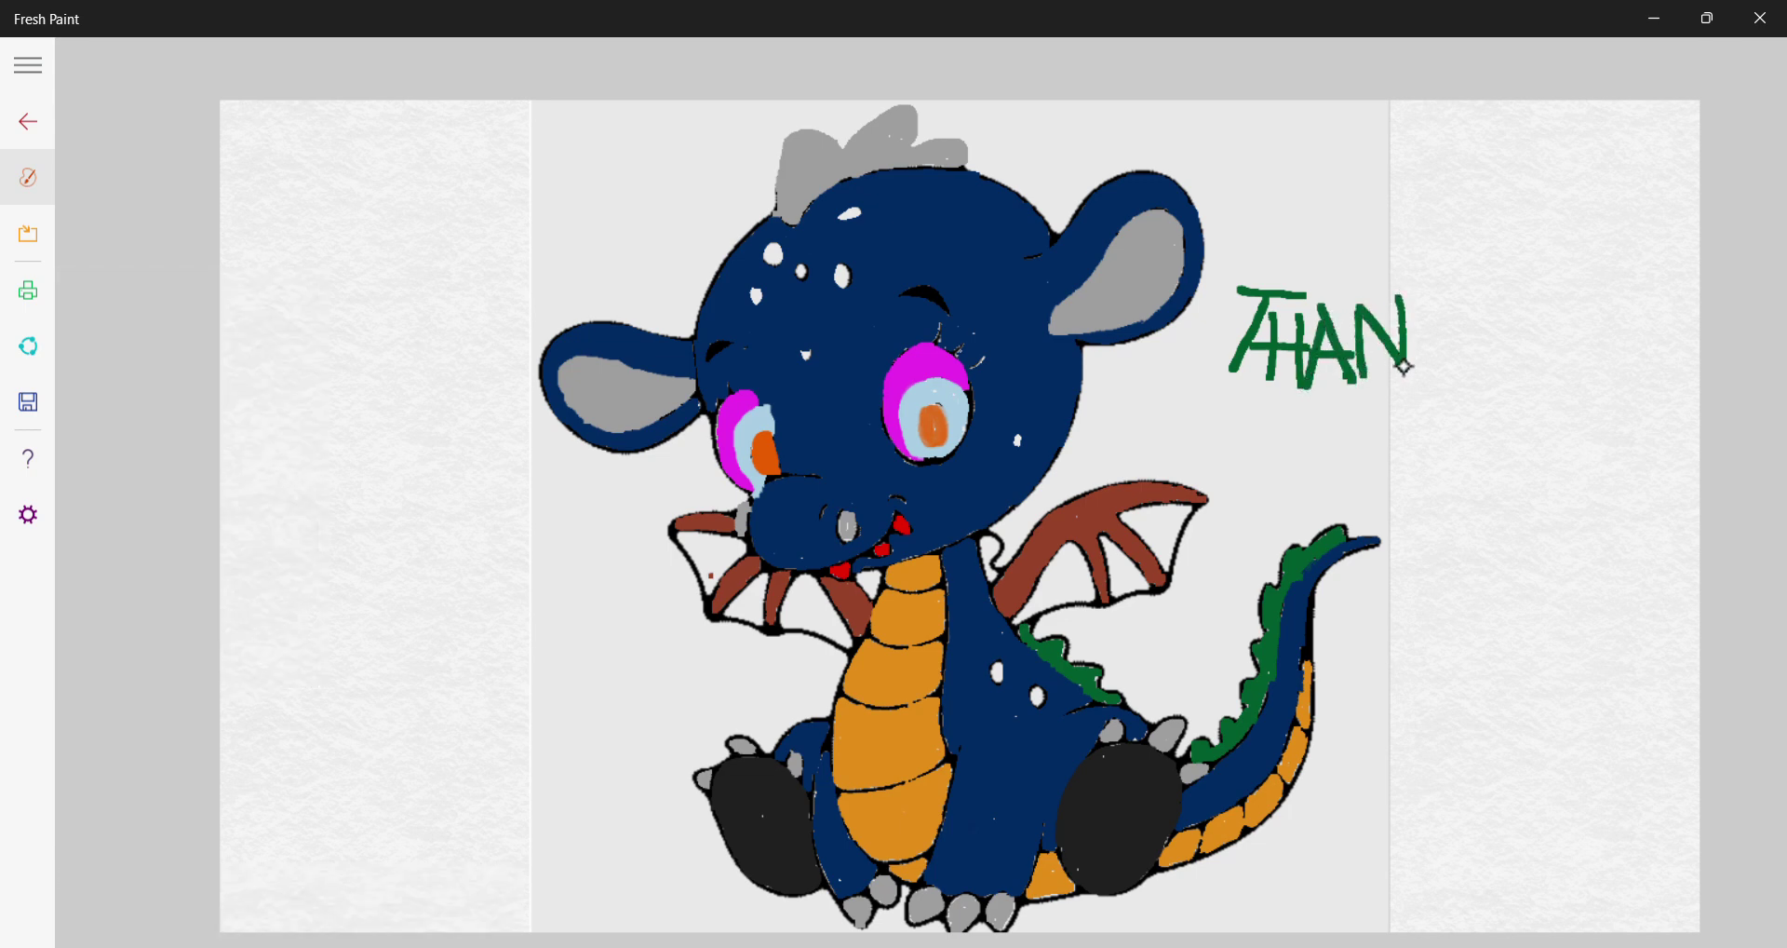
left_click_drag(1424, 295, 1424, 380)
left_click_drag(1457, 307, 1475, 382)
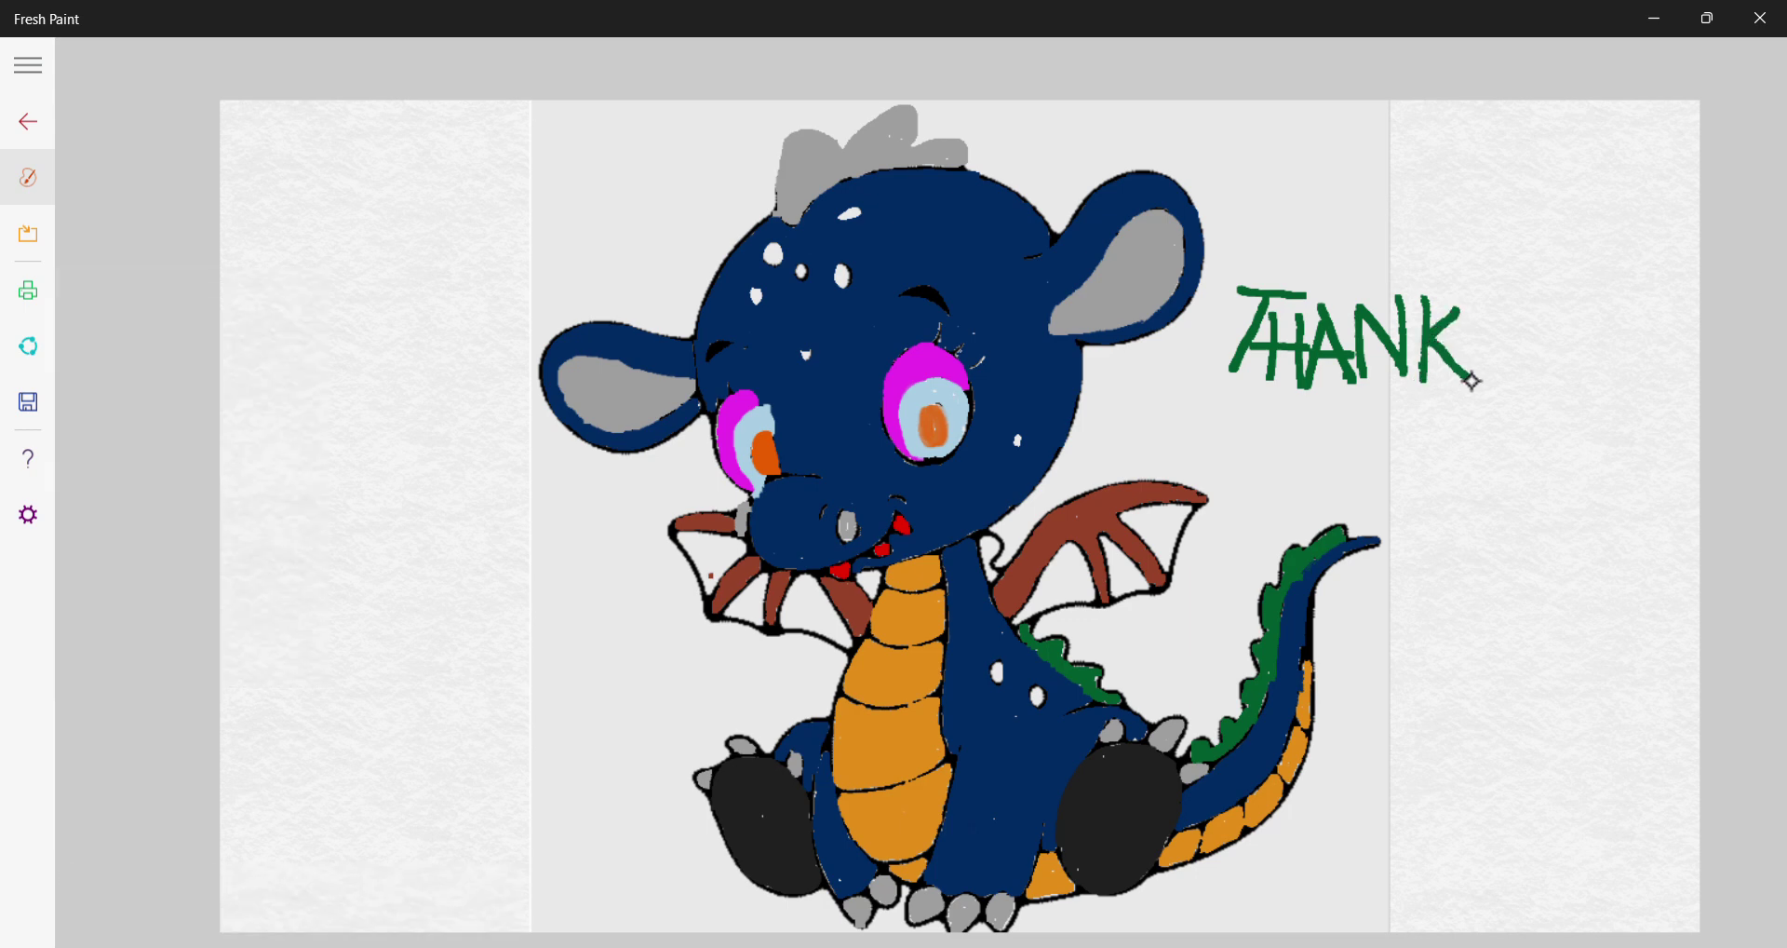
mouse_move(1360, 410)
left_mouse_down()
mouse_move(1417, 438)
mouse_move(1397, 488)
mouse_move(1519, 484)
mouse_move(1549, 442)
mouse_move(1497, 429)
mouse_move(1565, 422)
mouse_move(1573, 459)
mouse_move(1602, 456)
mouse_move(1610, 408)
mouse_move(1612, 485)
left_mouse_up()
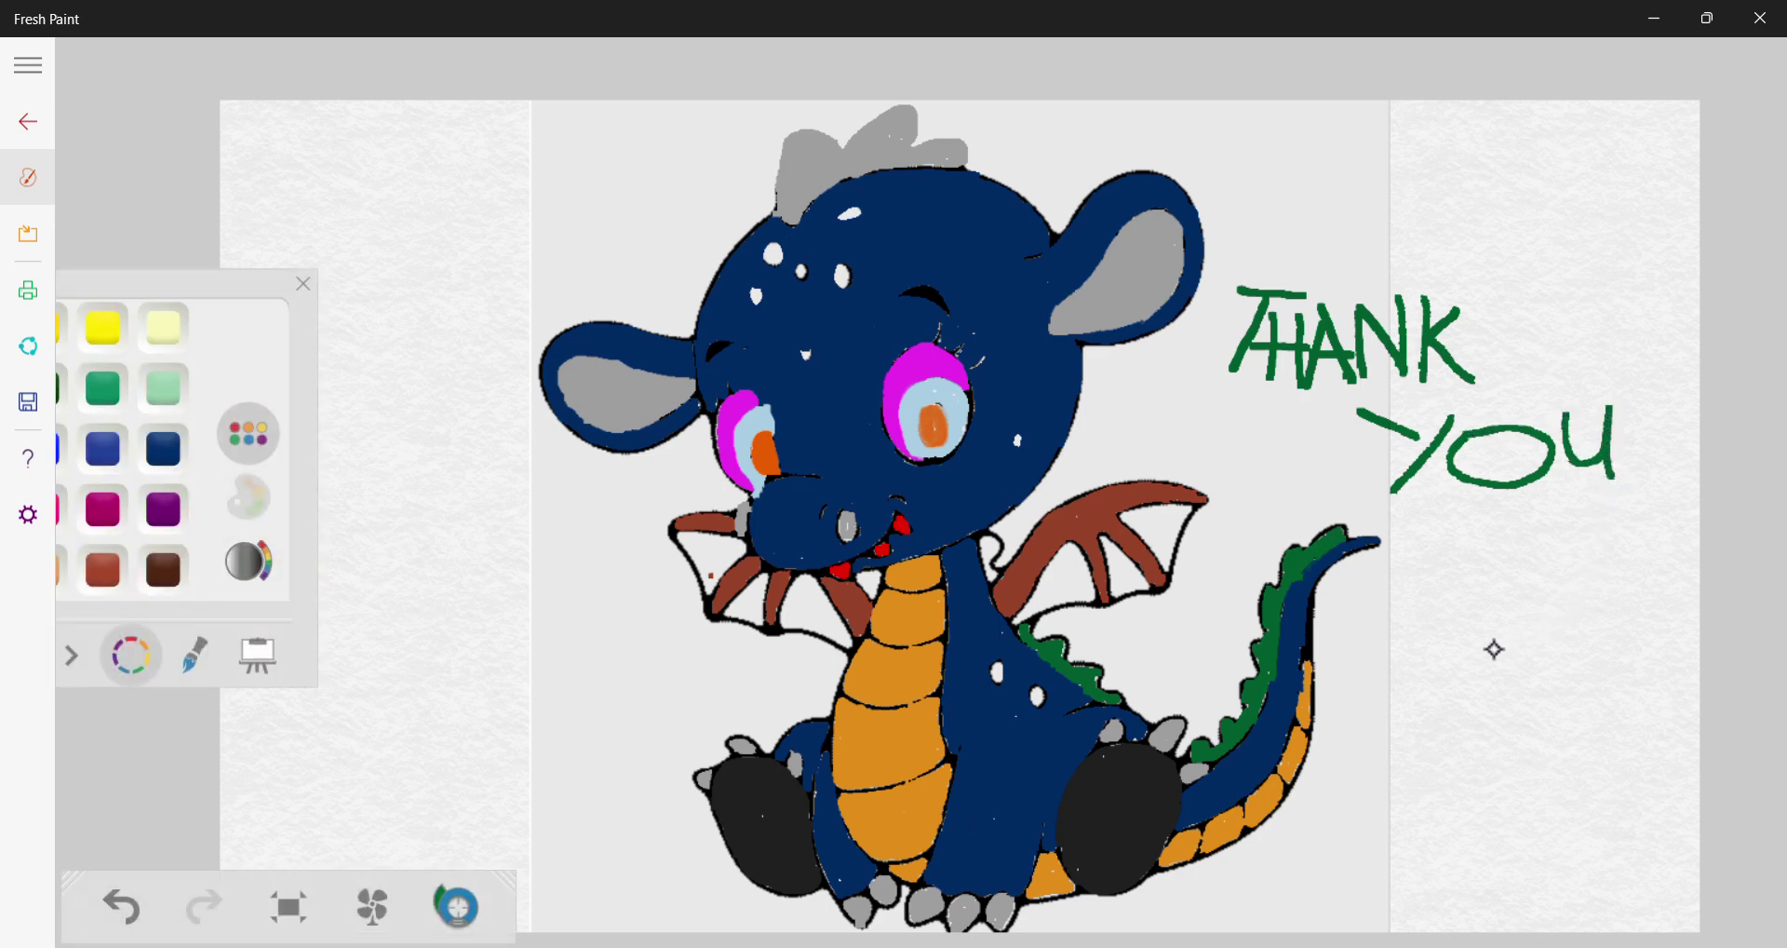